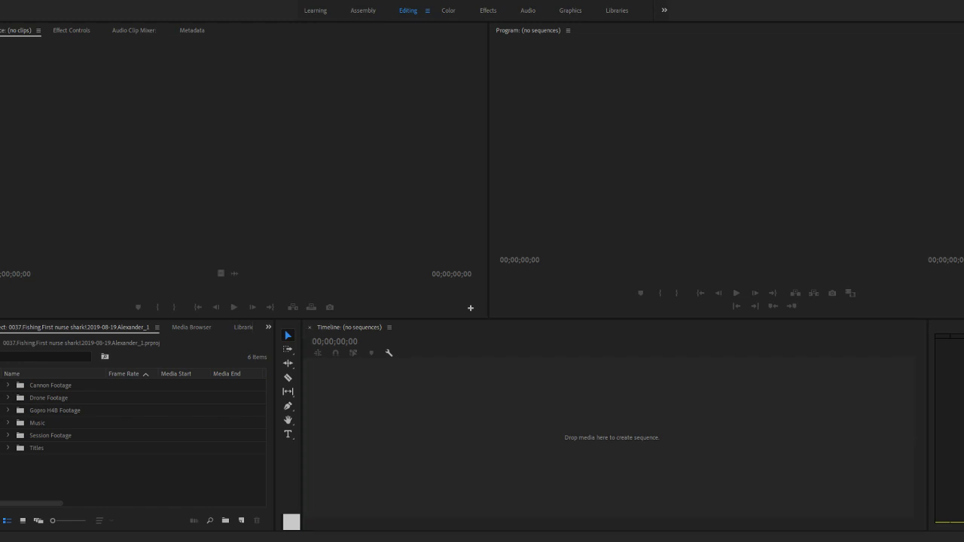
- Open GOPR8351.MP4 from the Gopro H4B Footage bin in the Source monitor and display its audio waveform
left_click(411, 427)
left_click(108, 472)
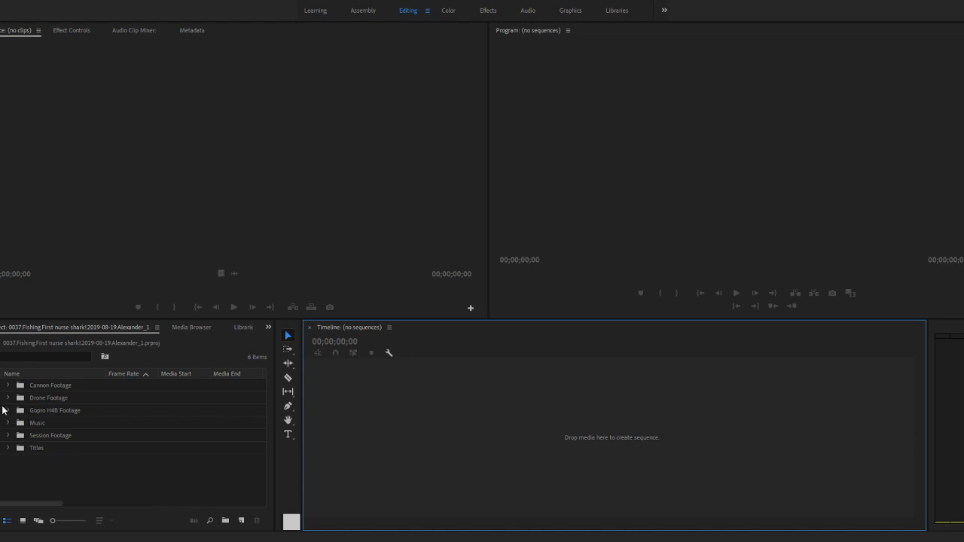
left_click(7, 410)
double_click(29, 427)
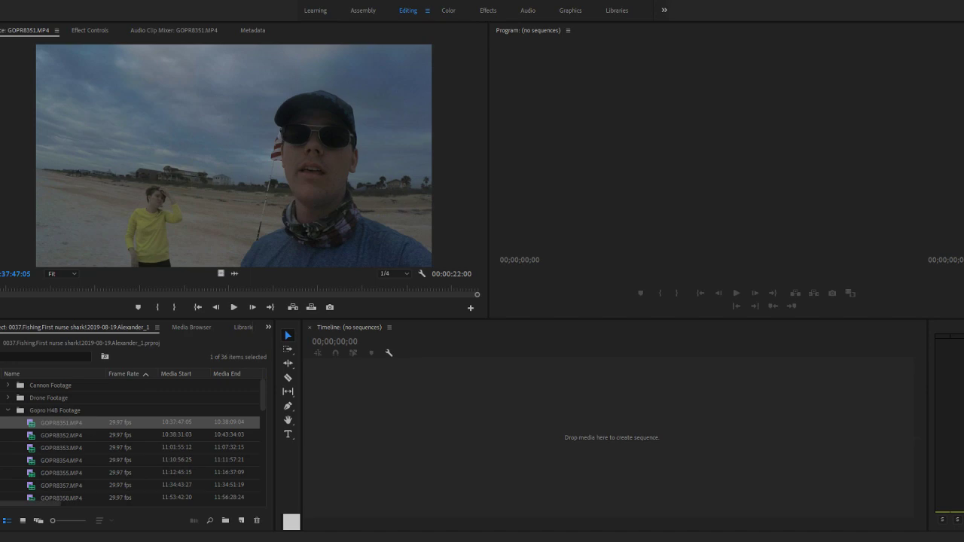
left_click(234, 273)
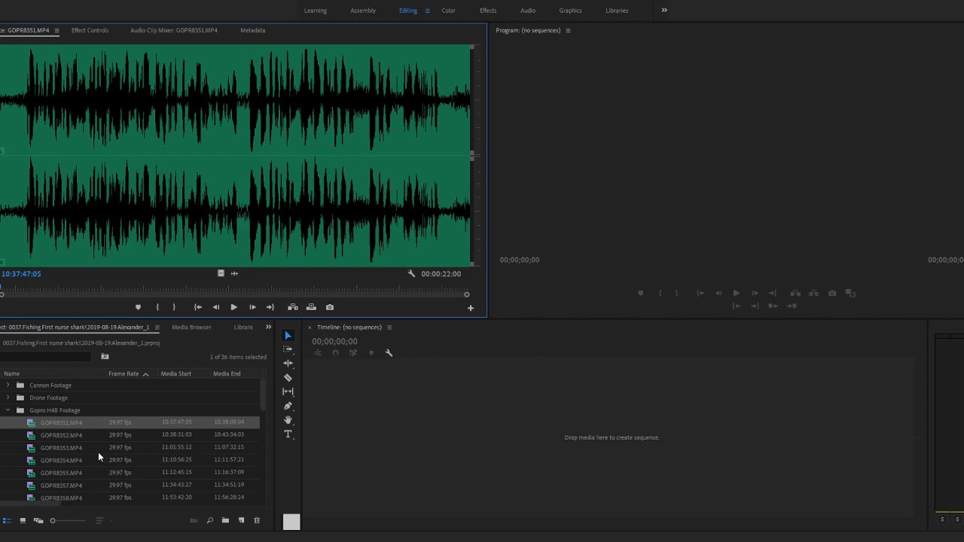
- Collapse the Gopro H4B Footage bin and go through the project's bins one by one, from Cannon Footage to Titles
left_click(9, 411)
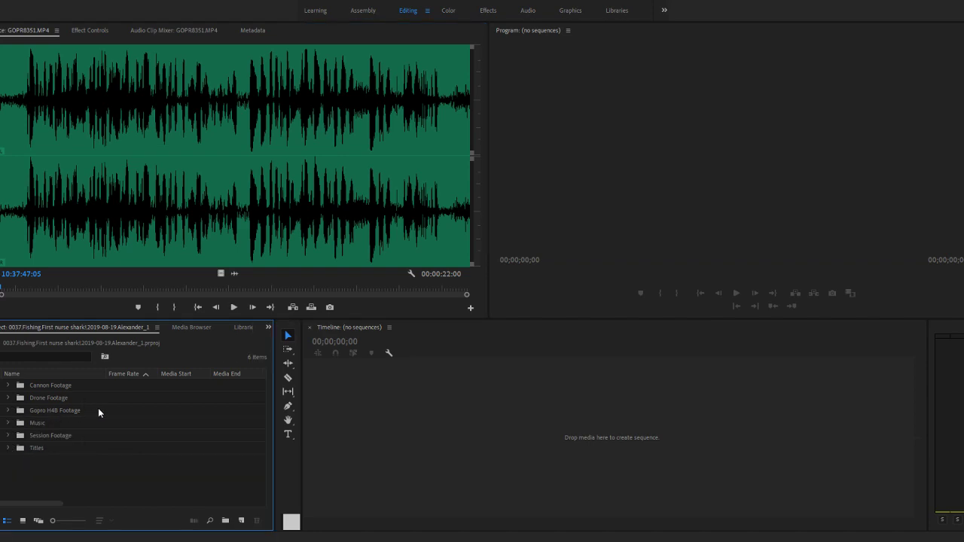
left_click(64, 387)
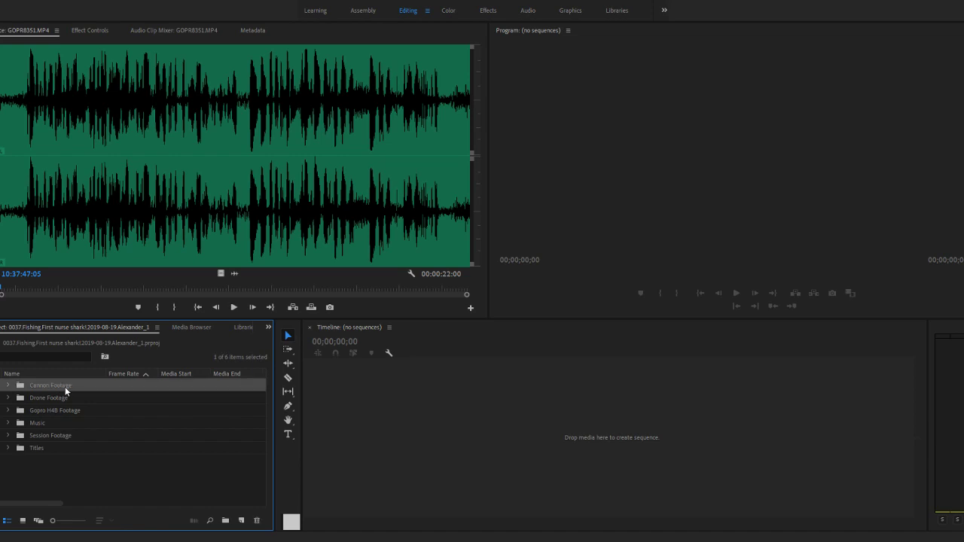
left_click(102, 399)
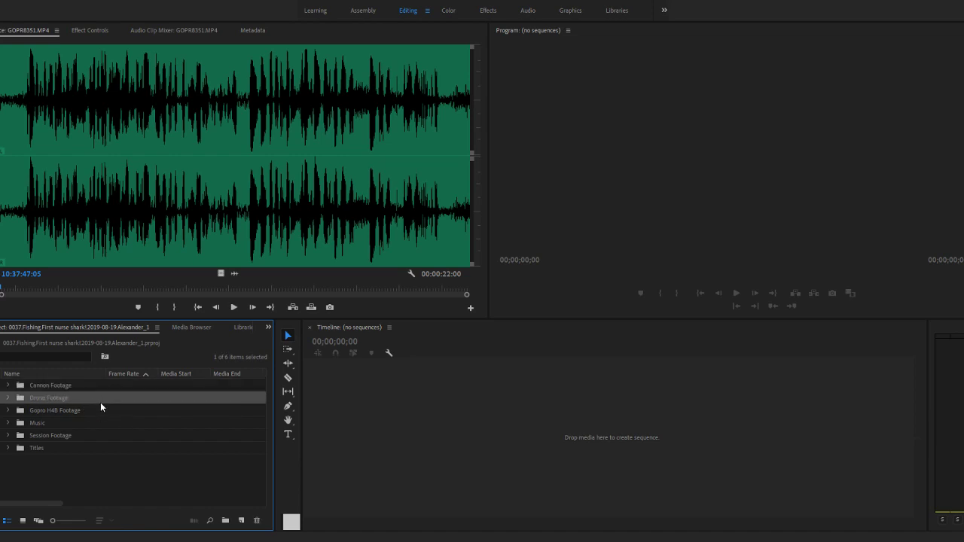
left_click(102, 412)
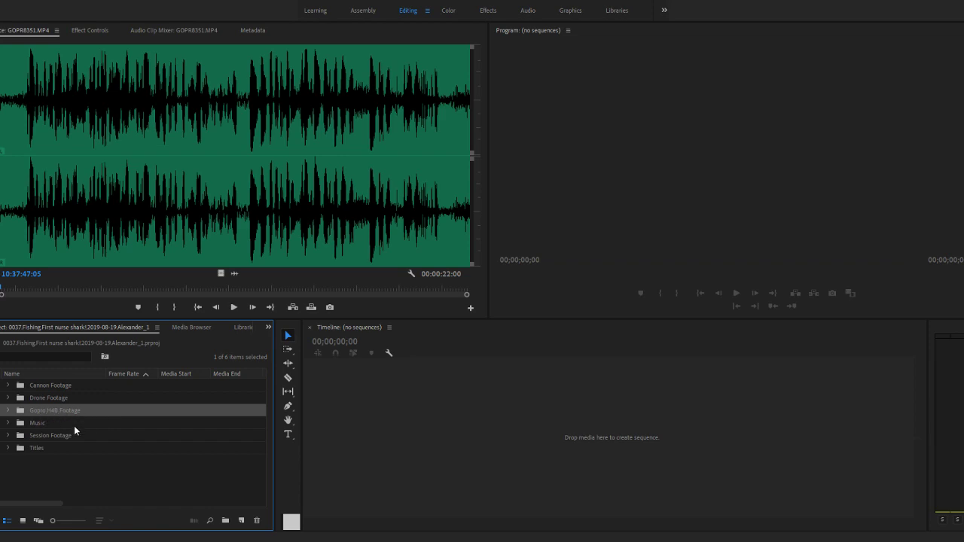
left_click(74, 424)
left_click(79, 437)
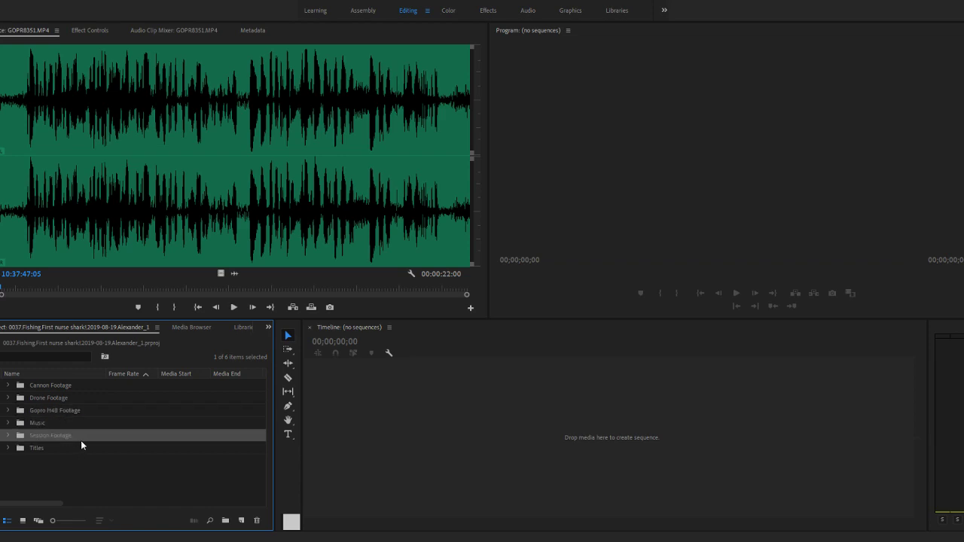
left_click(71, 449)
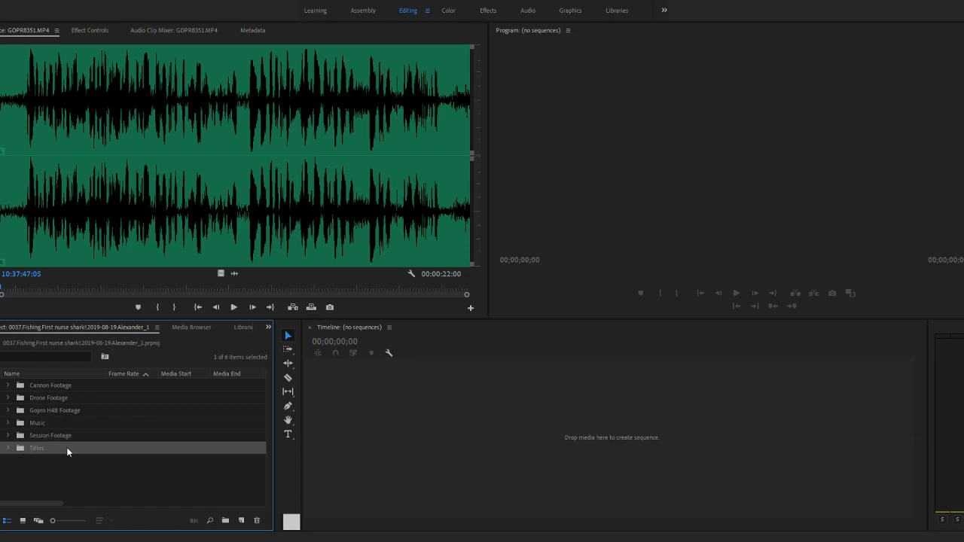
- Reopen GOPR8351.MP4 from the Gopro H4B Footage bin and compare its video image with its audio waveform
left_click(9, 410)
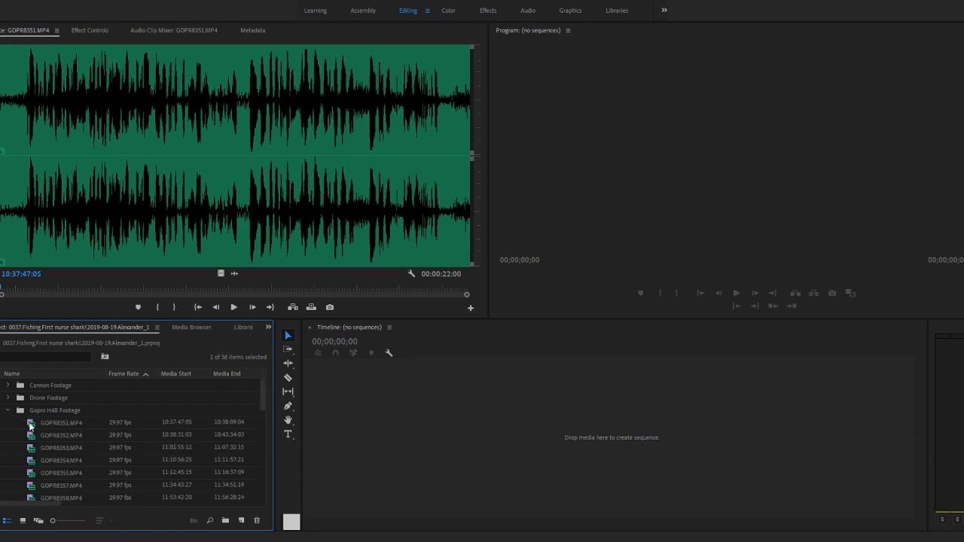
double_click(30, 423)
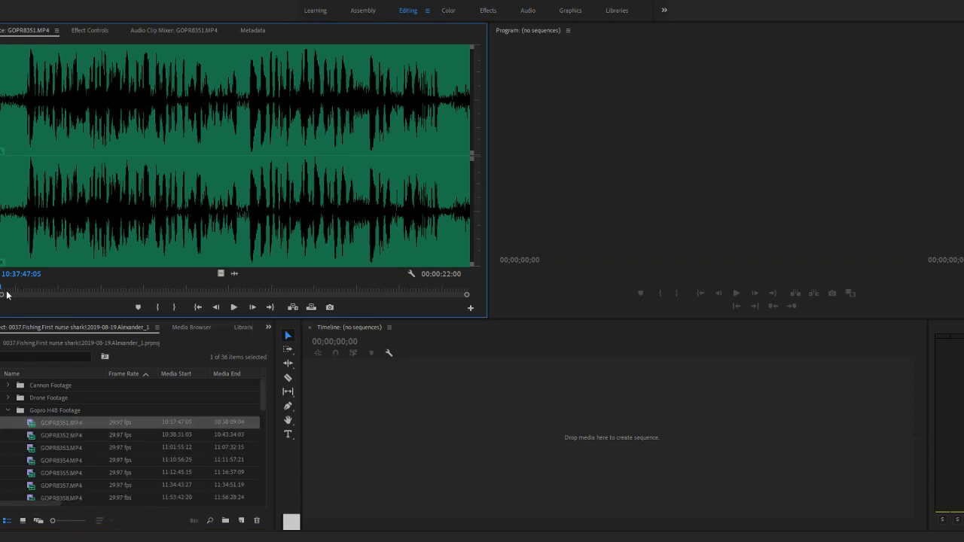
left_click(221, 273)
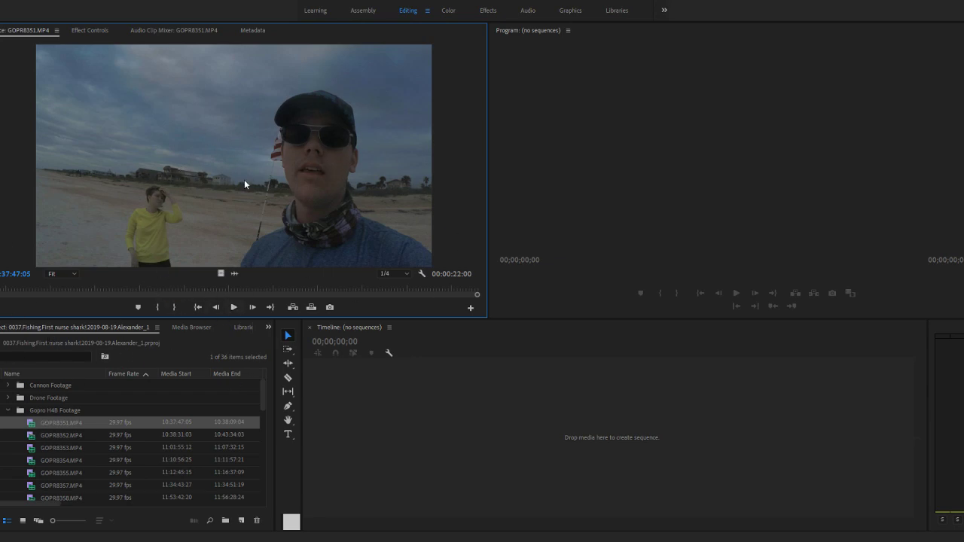
left_click(239, 275)
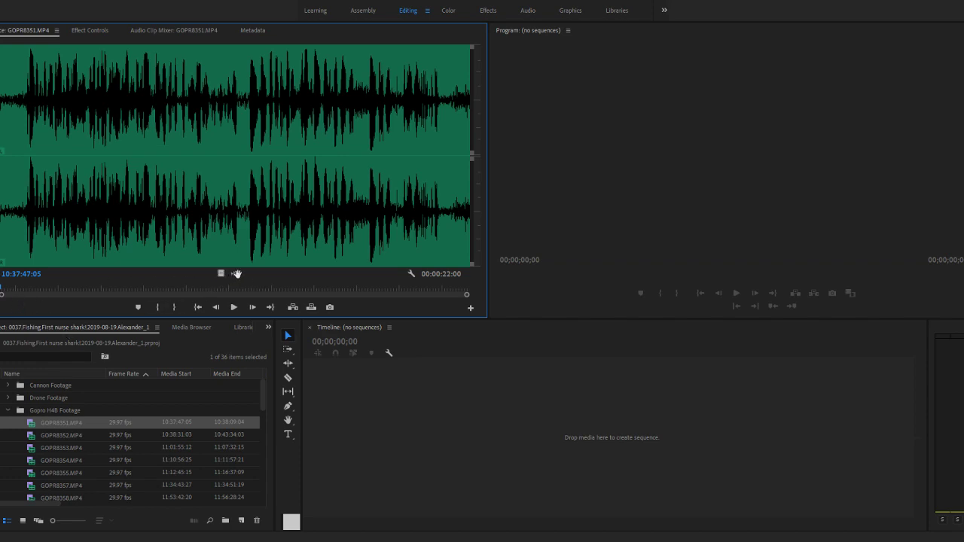
- Set the In point of GOPR8351.MP4 to 10:37:48:18, just before the first loud peak in the waveform
left_click(22, 289)
left_click_drag(23, 291, 29, 290)
left_click(221, 273)
key("space")
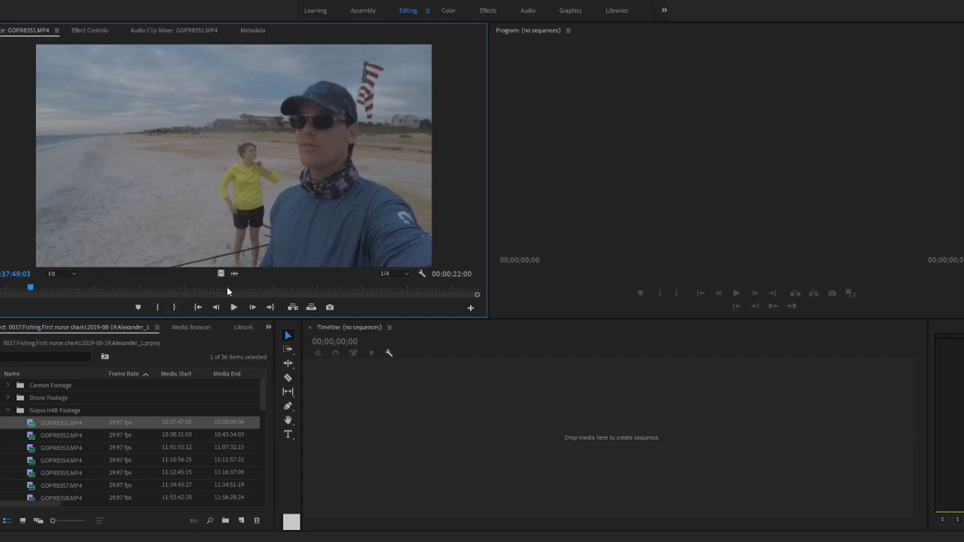
left_click(233, 274)
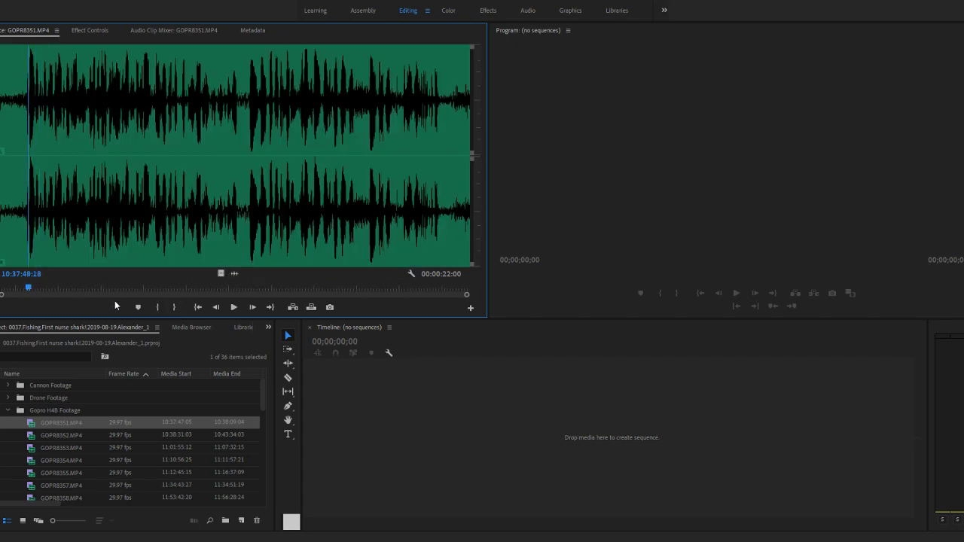
left_click(159, 307)
- Play GOPR8351.MP4 in video view and set its Out point at 10:38:08:03, near the end of the clip
left_click(223, 275)
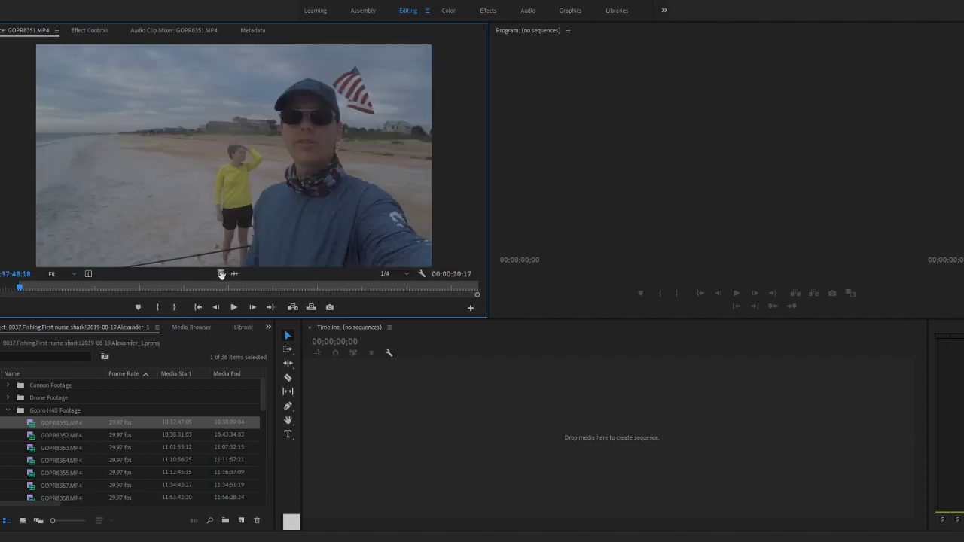
key("space")
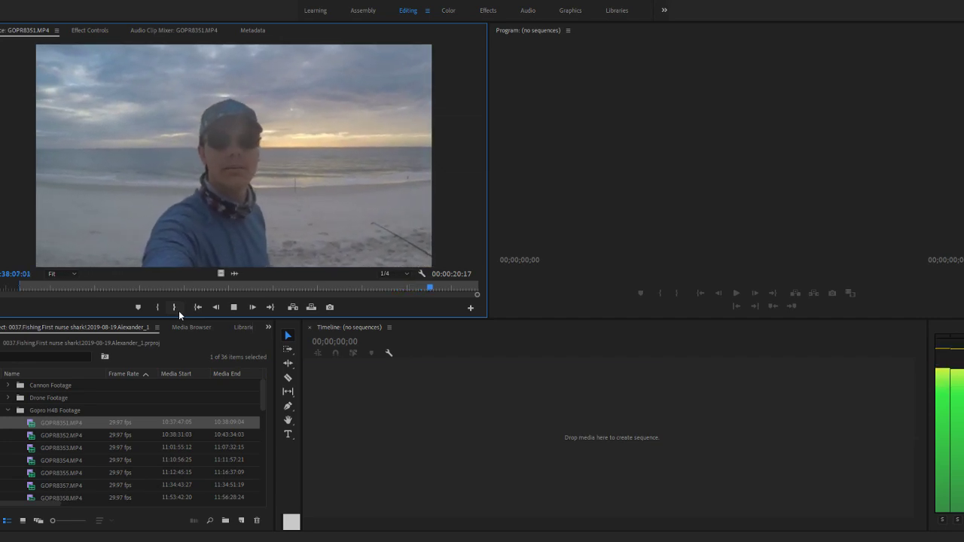
key("space")
left_click(176, 308)
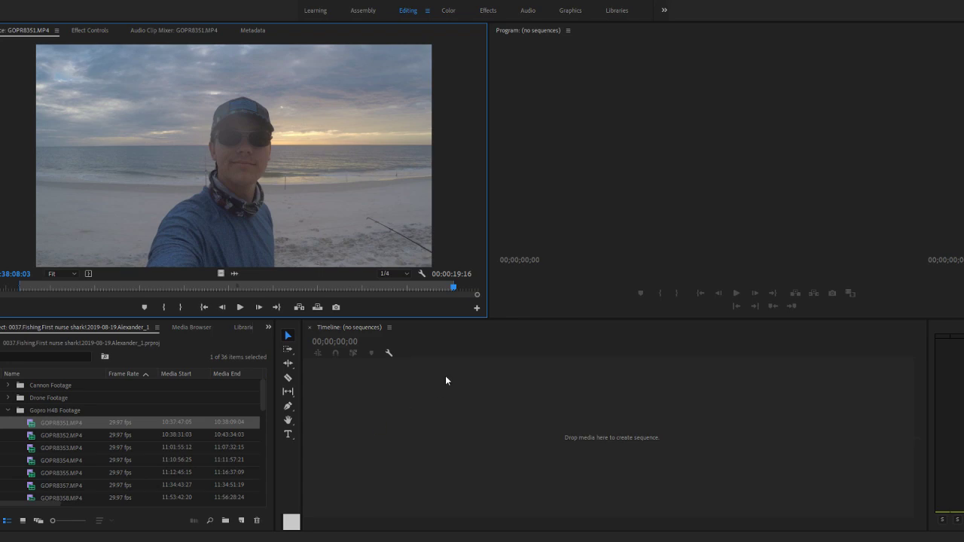
- Create a new sequence in the empty timeline from the trimmed GOPR8351.MP4 clip
mouse_move(455, 289)
left_mouse_down()
mouse_move(477, 288)
mouse_move(461, 288)
left_mouse_up()
left_click(457, 440)
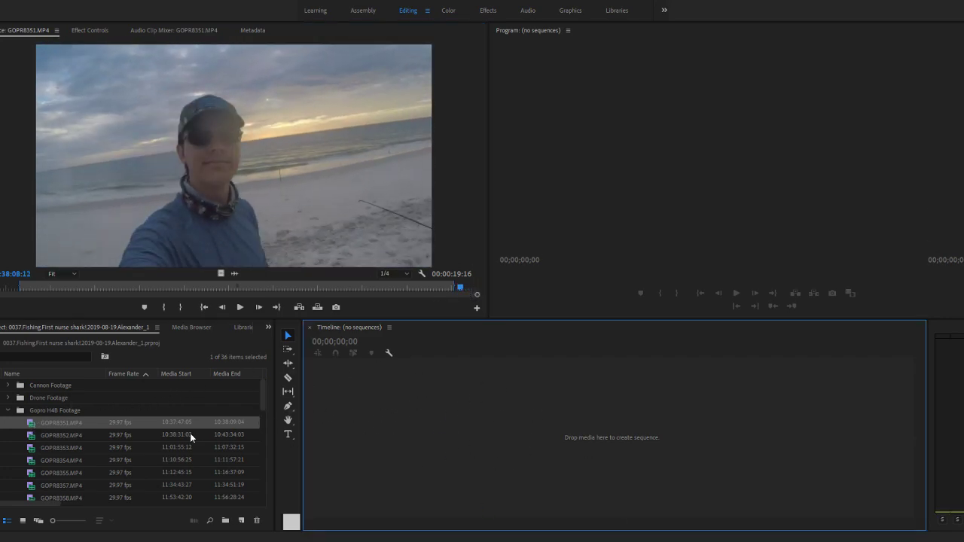
left_click_drag(32, 424, 373, 403)
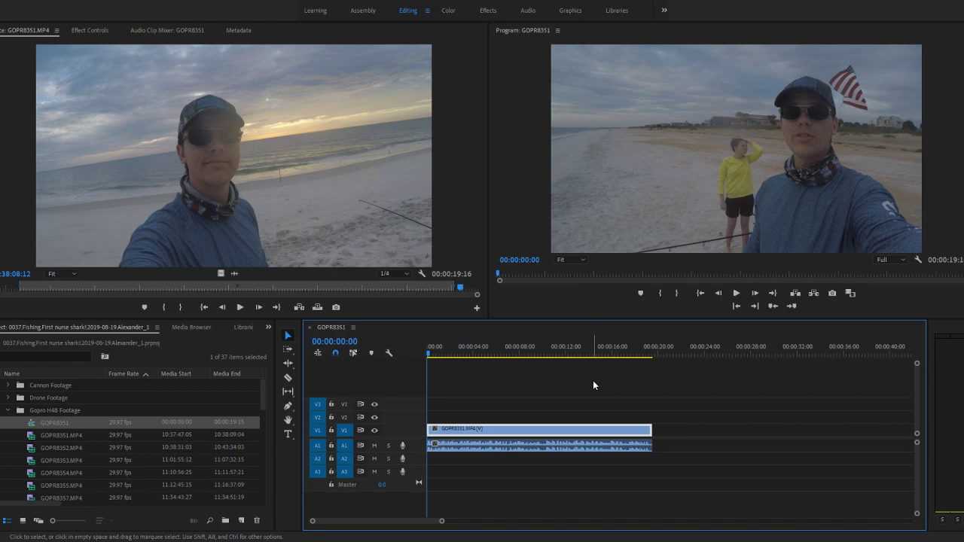
- Open GOPR8352.MP4 in the Source monitor and examine its audio waveform against its video image
double_click(33, 447)
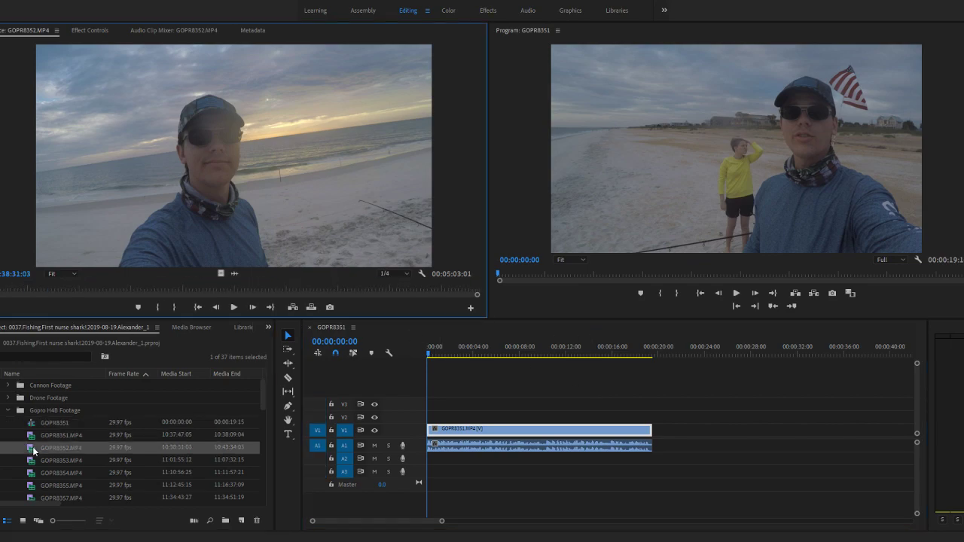
left_click(234, 273)
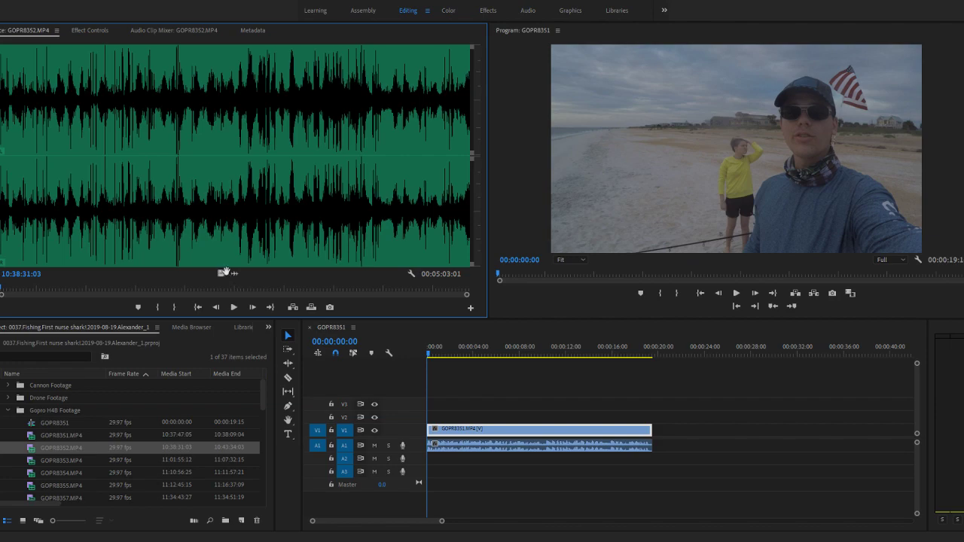
left_click(222, 274)
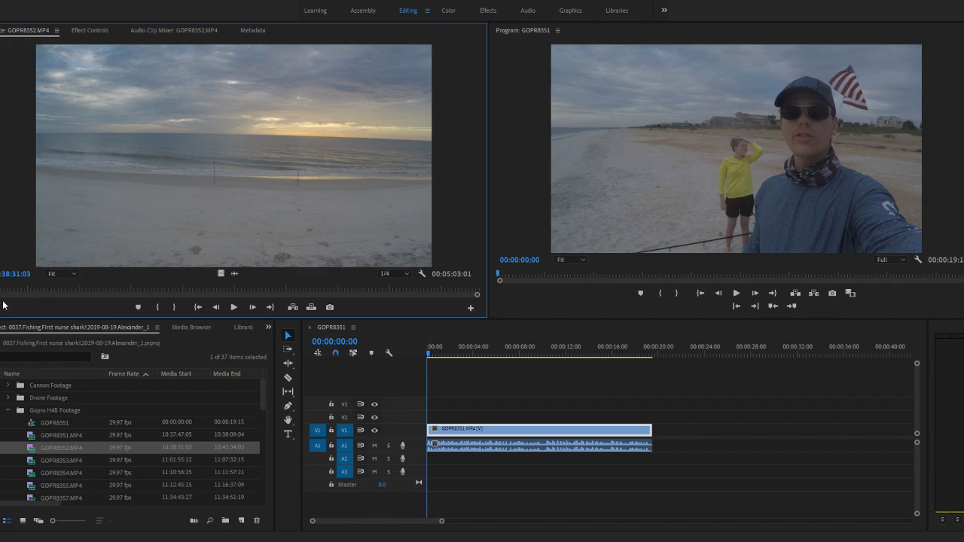
key("space")
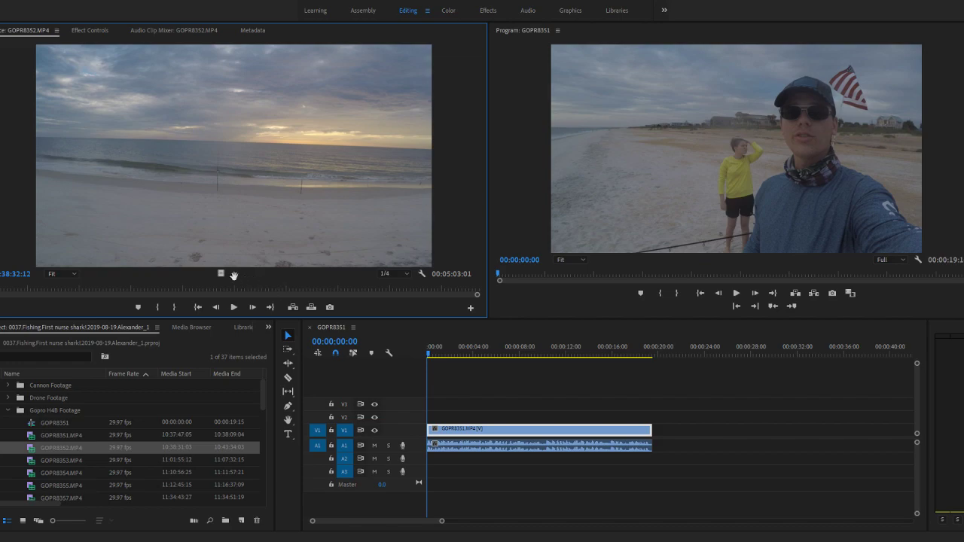
left_click(233, 275)
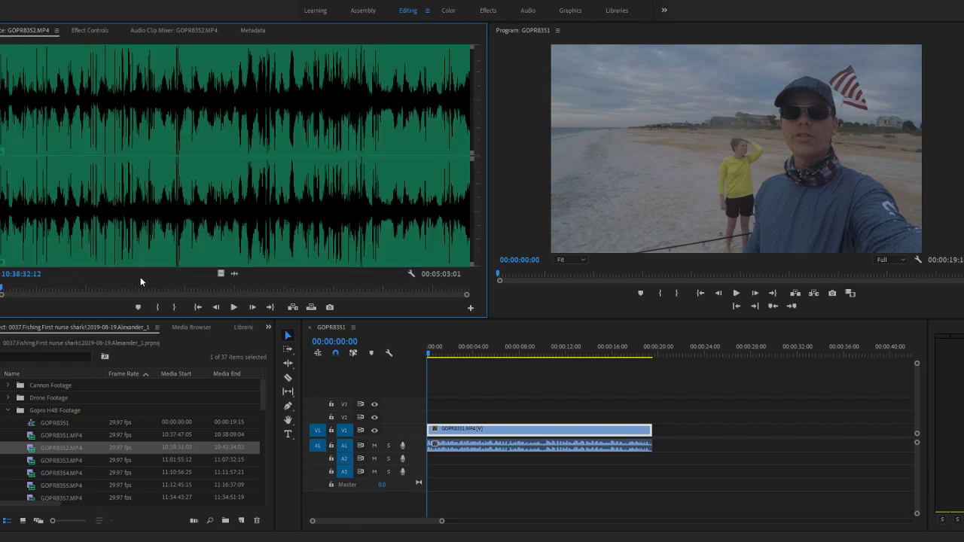
left_click(221, 274)
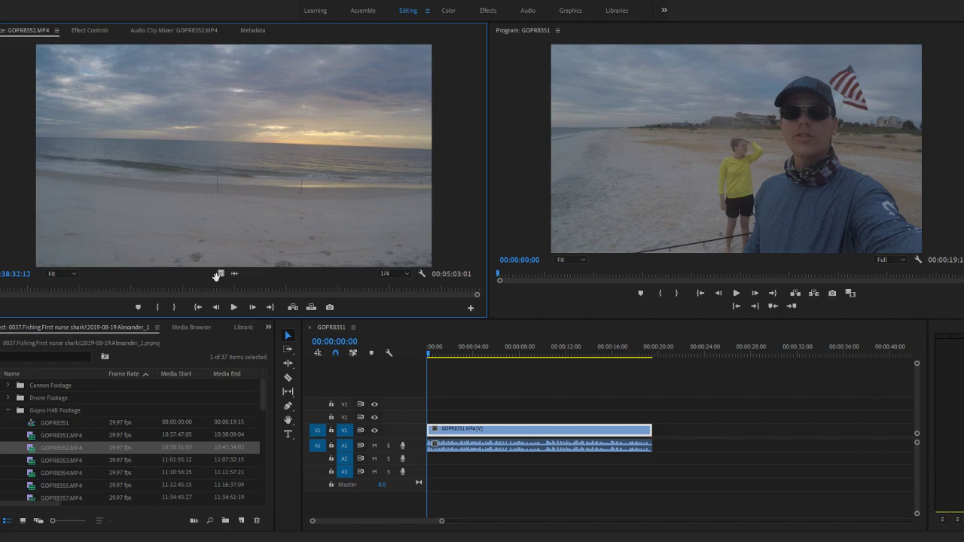
left_click(235, 274)
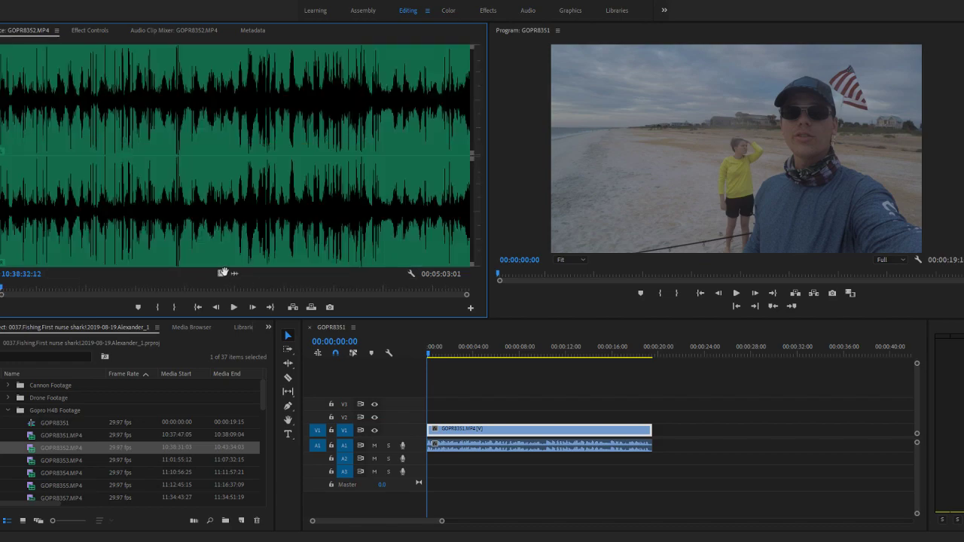
left_click(223, 273)
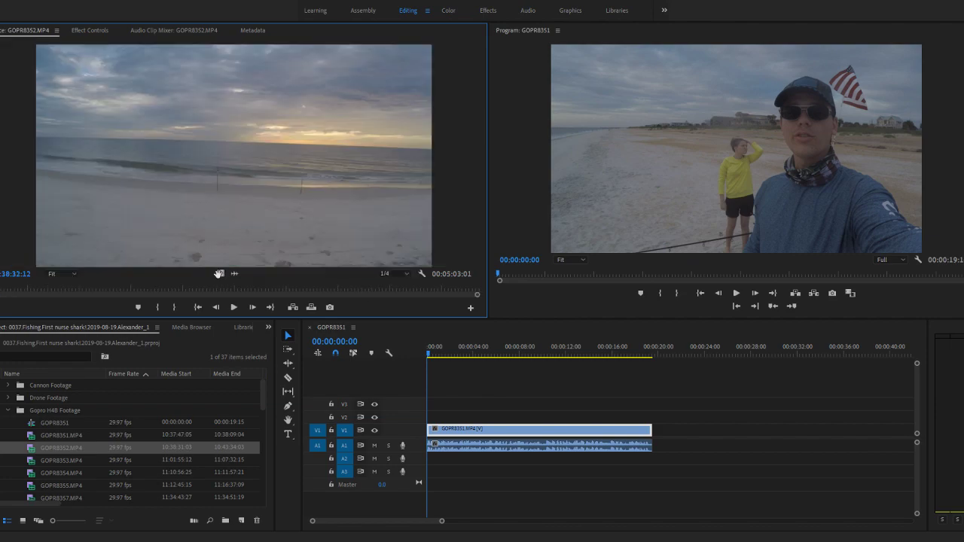
- Play GOPR8352.MP4 in video view at its start and middle, and skim through to its end to check for usable footage
key("space")
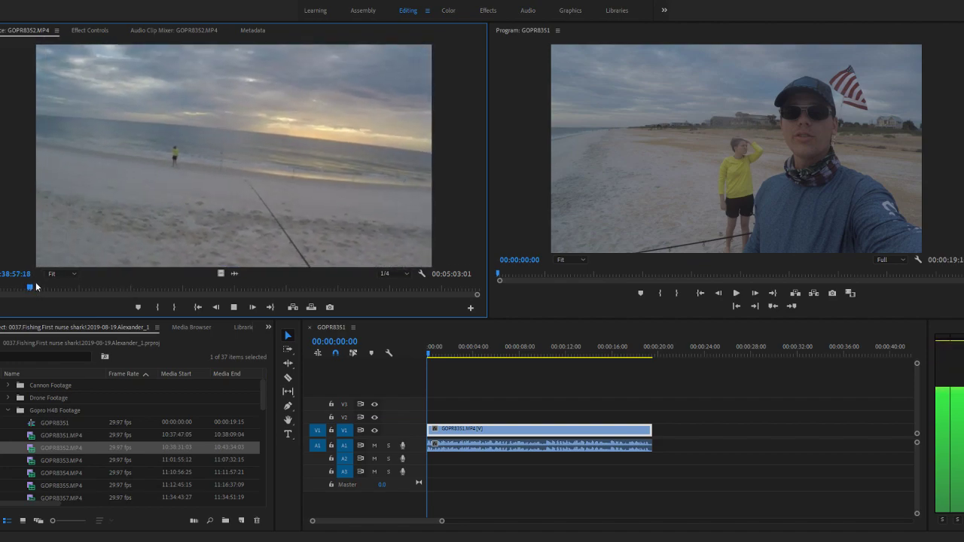
left_click_drag(35, 282, 236, 292)
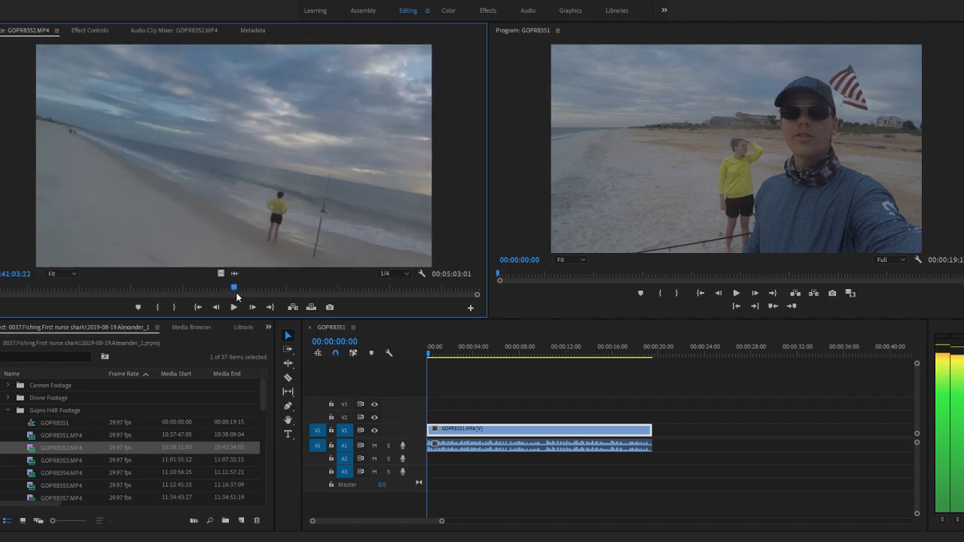
key("space")
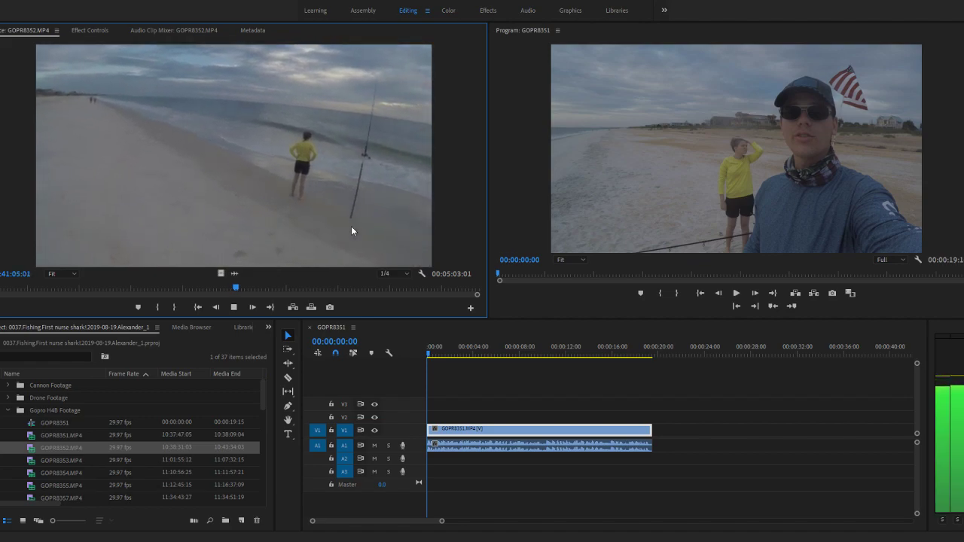
key("space")
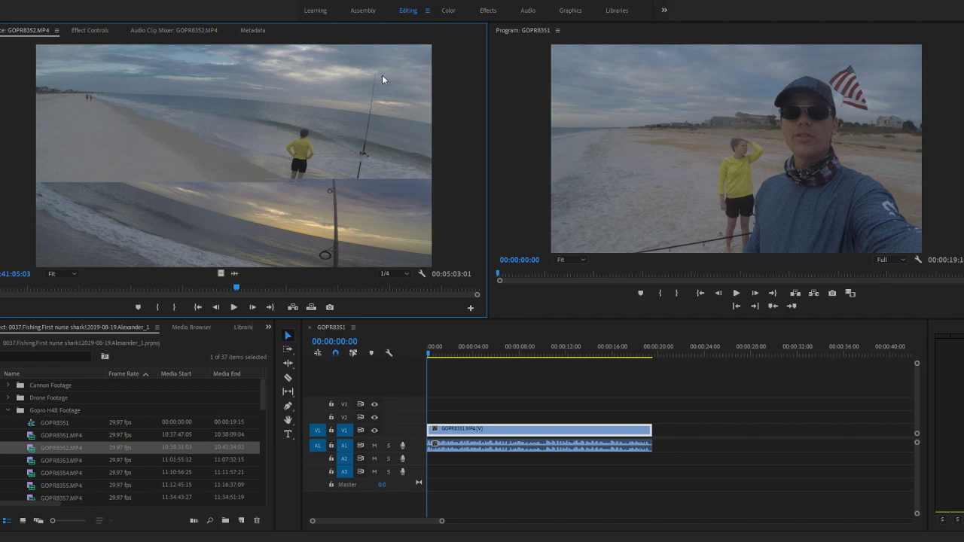
key("space")
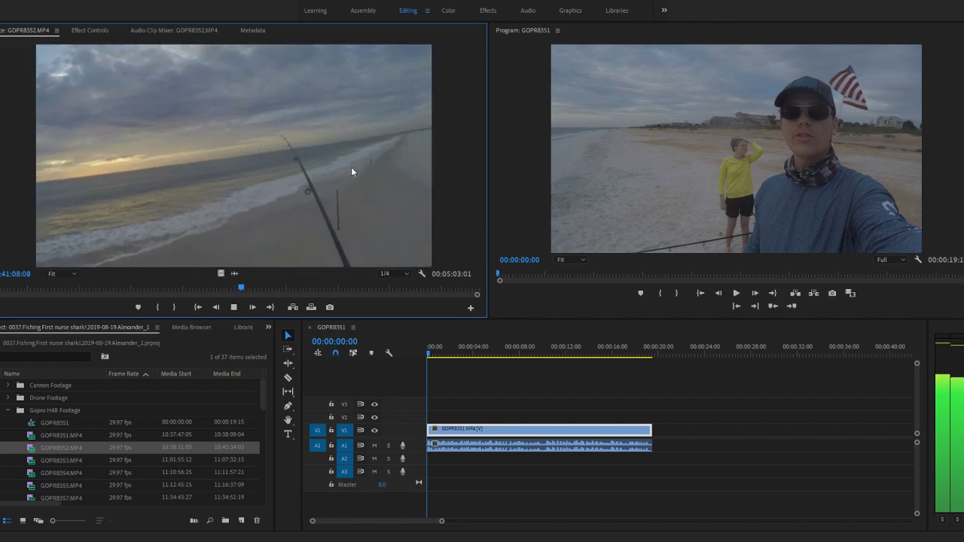
key("space")
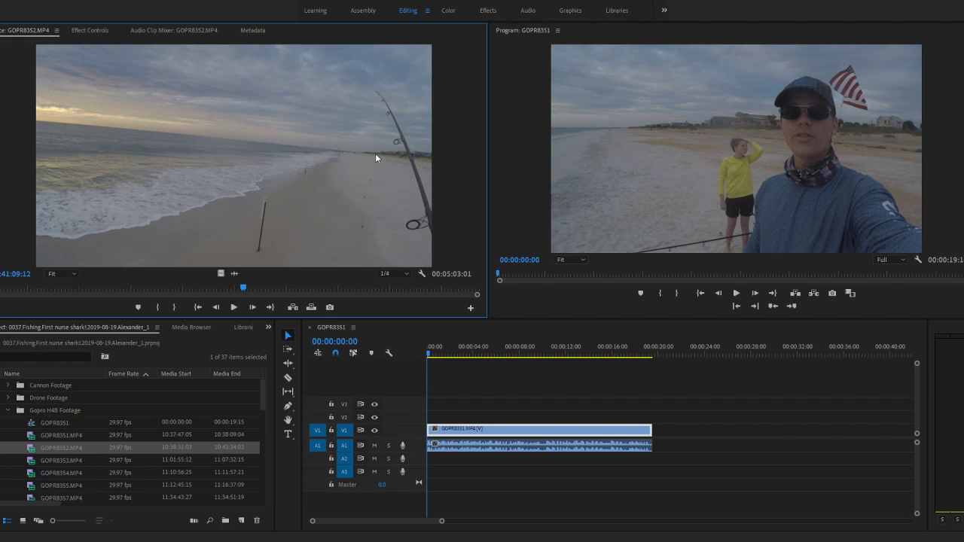
key("space")
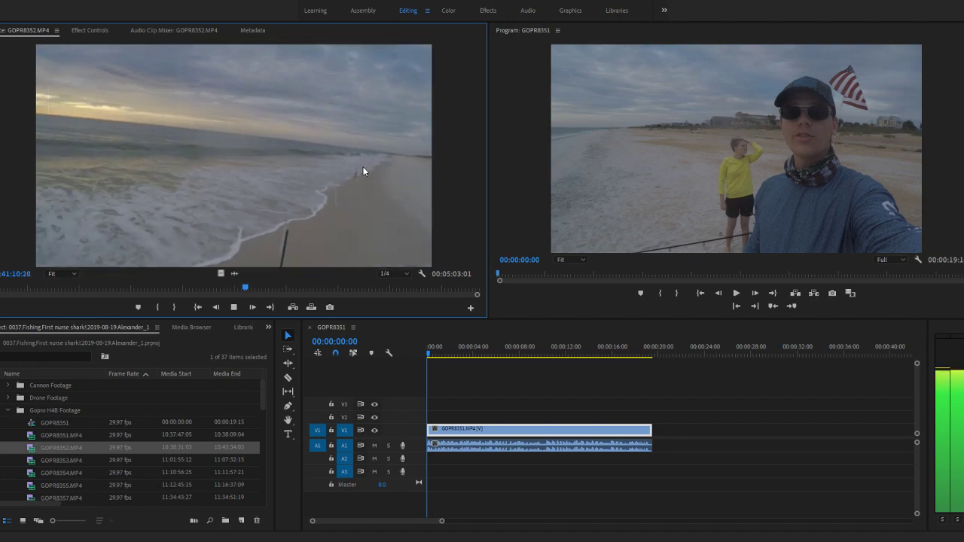
left_click_drag(251, 287, 484, 294)
- Open GOPR8353.MP4 from the Gopro H4B Footage bin in the Source monitor and display its audio waveform
scroll(93, 449, "down", 10)
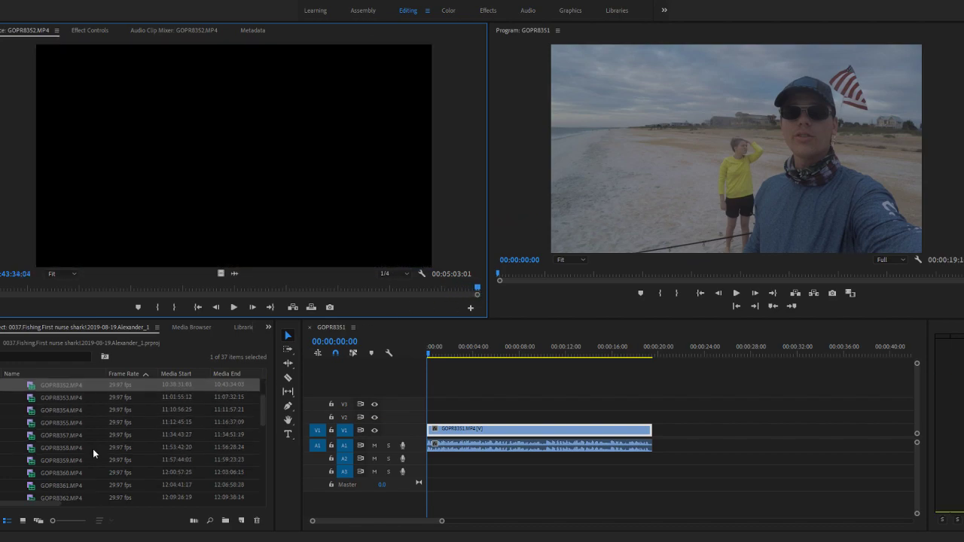
scroll(98, 450, "down", 1)
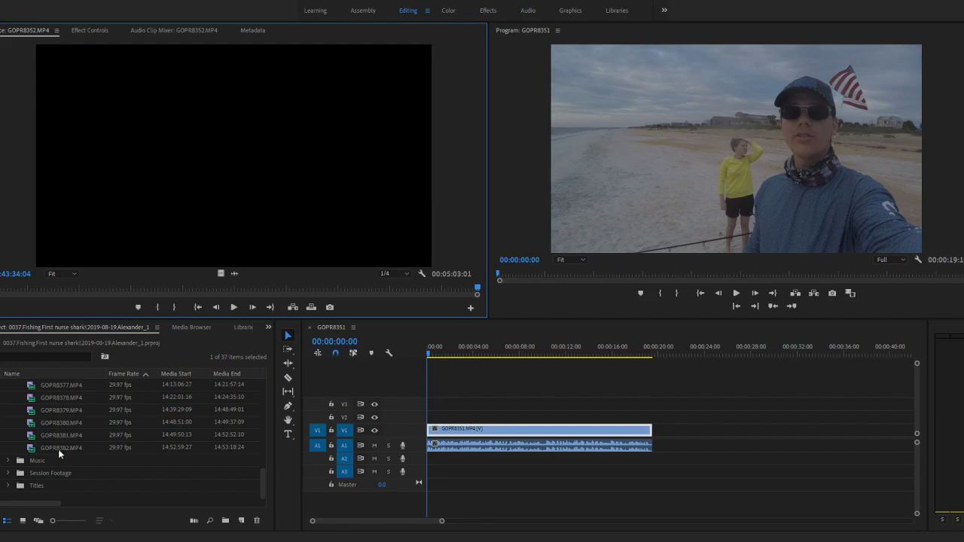
scroll(52, 443, "up", 7)
scroll(51, 447, "up", 2)
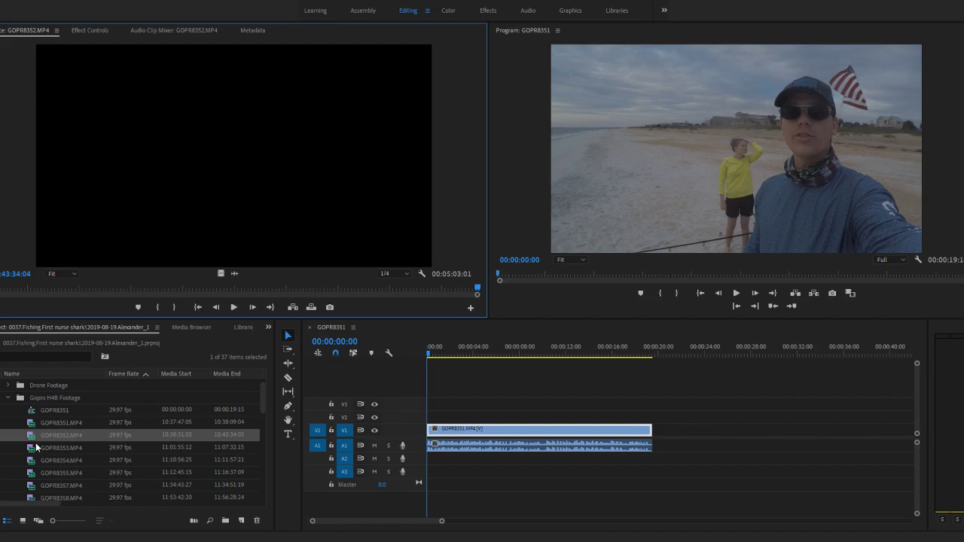
double_click(35, 448)
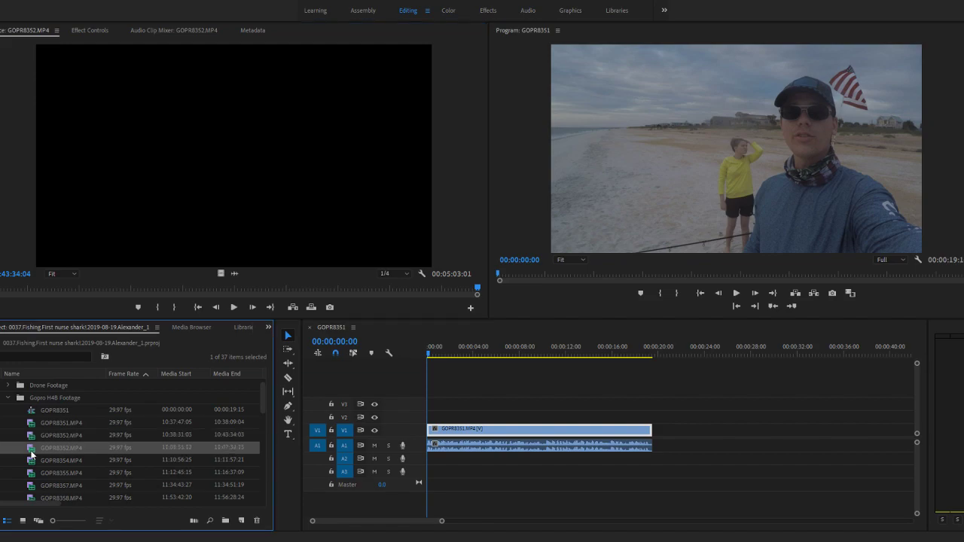
left_click(236, 275)
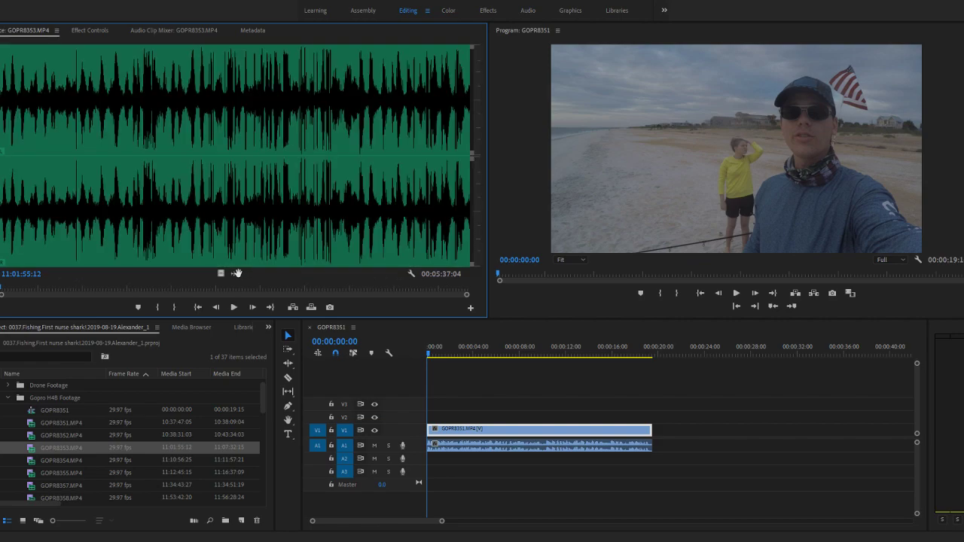
- Play the opening of GOPR8353.MP4 in waveform and video views to check what its early audio peaks contain
key("space")
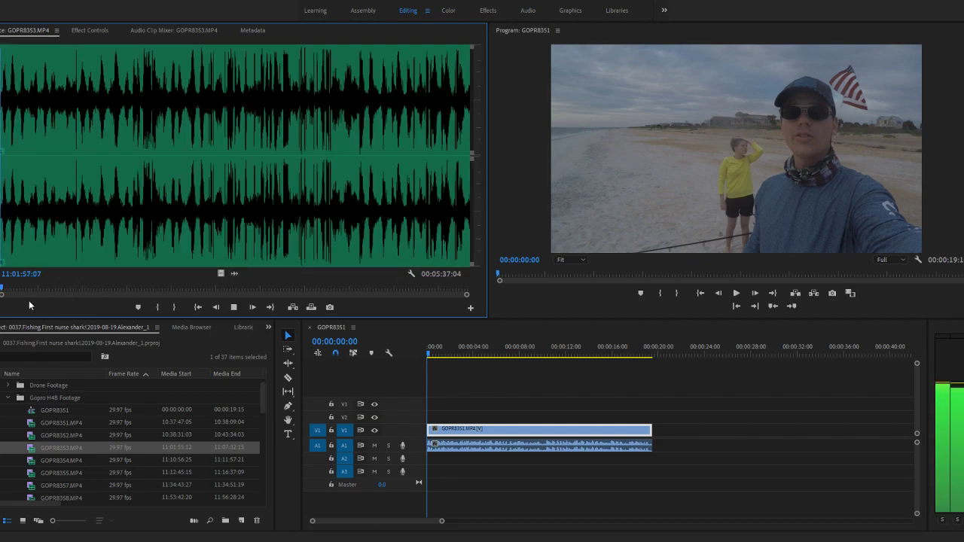
key("space")
left_click(222, 274)
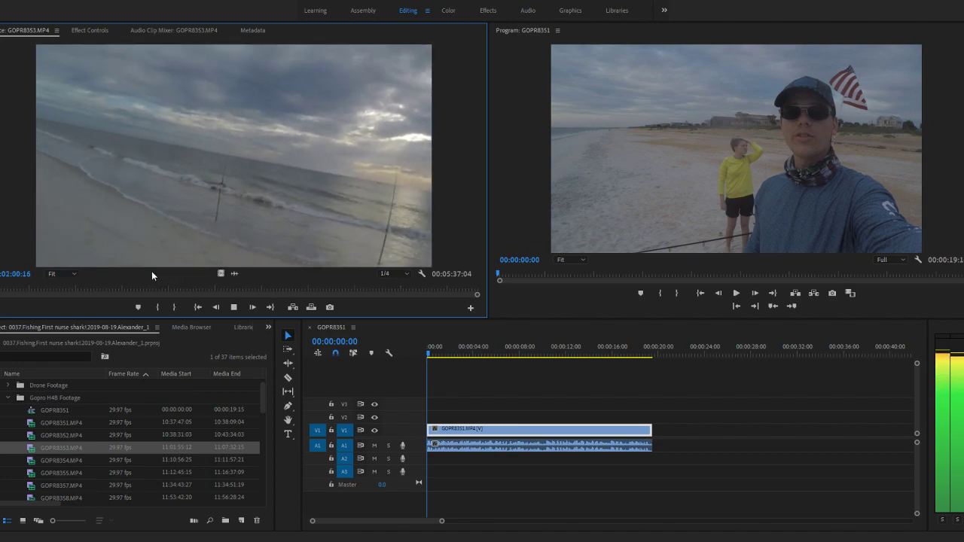
key("space")
left_click(236, 276)
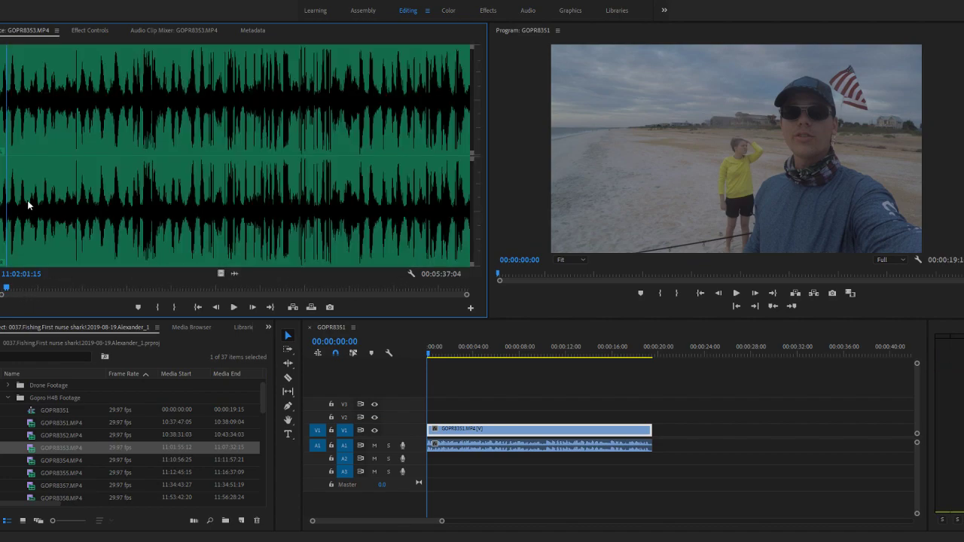
left_click_drag(7, 289, 36, 289)
key("space")
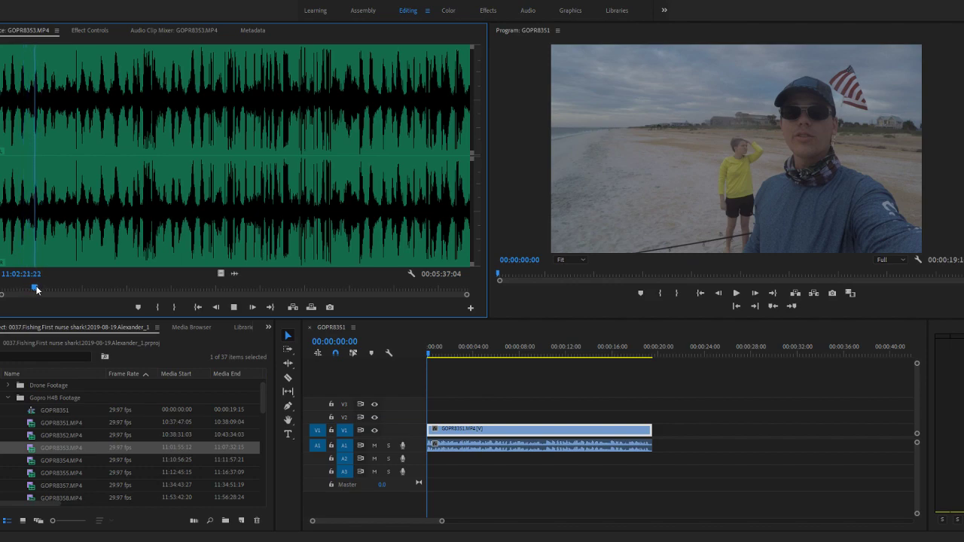
key("space")
- Mark the In point of GOPR8353.MP4 at 11:03:39:04, just before the dense peaks, and the Out point for a 00:00:09:15 duration
left_click(146, 288)
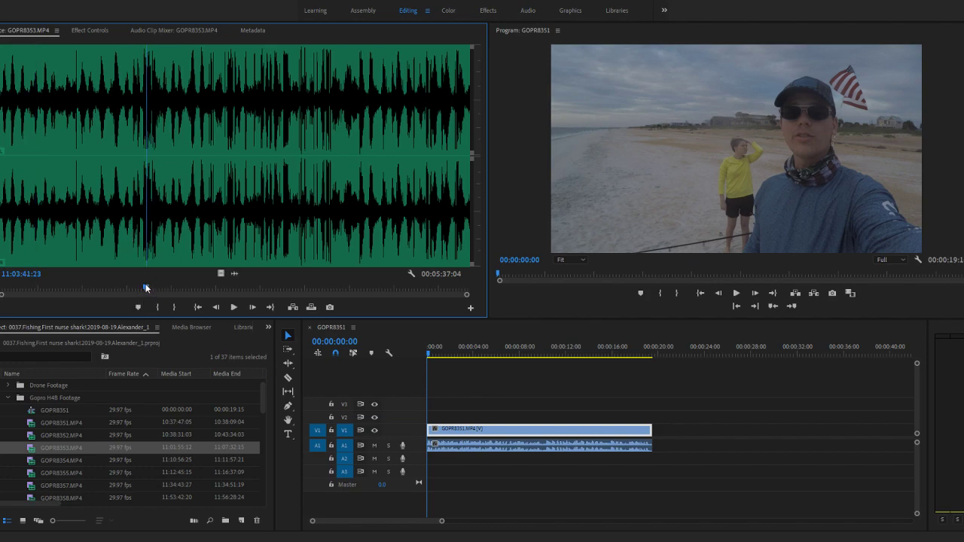
left_click(142, 289)
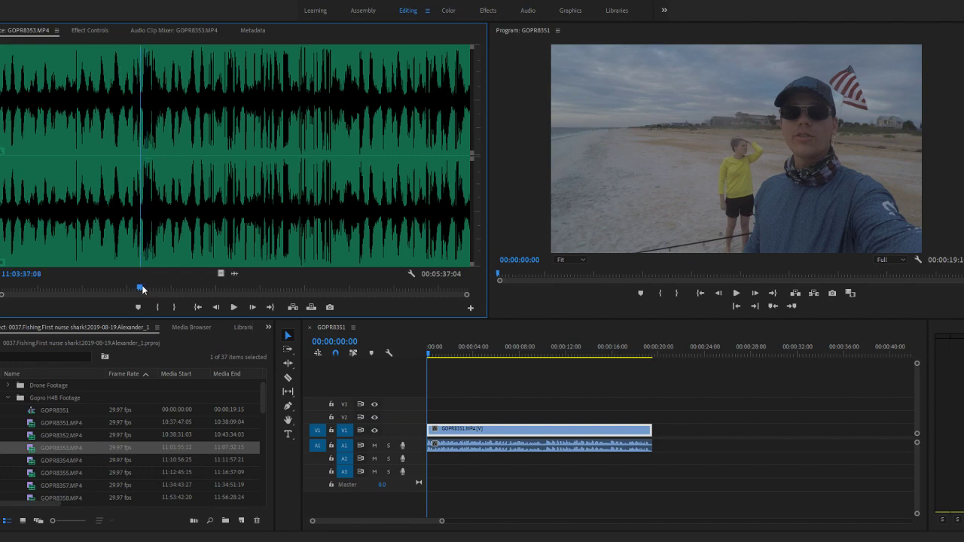
left_click(220, 274)
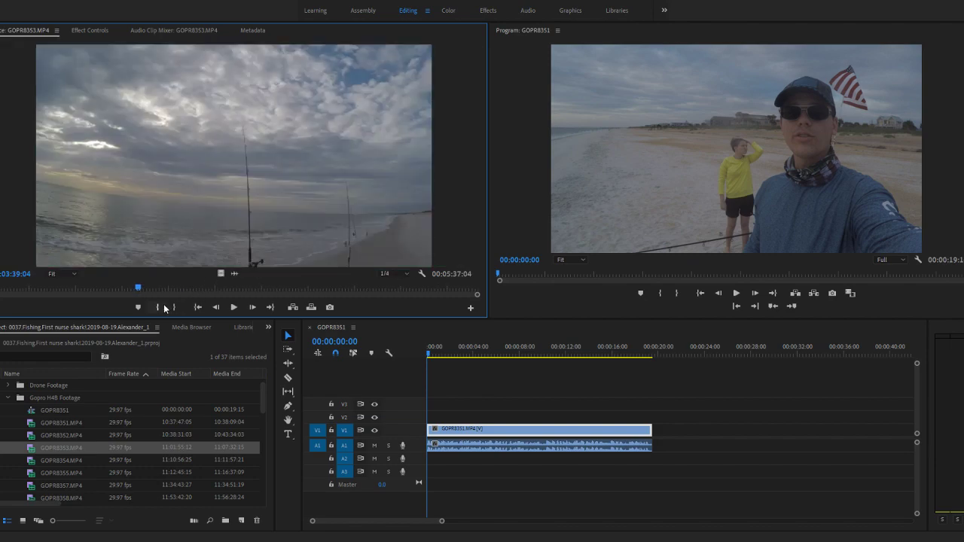
key("space")
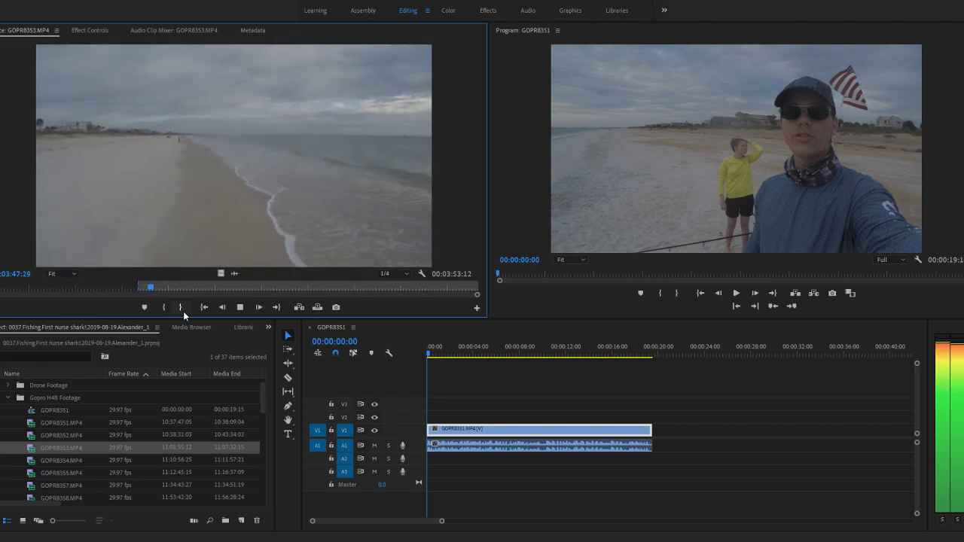
left_click(183, 312)
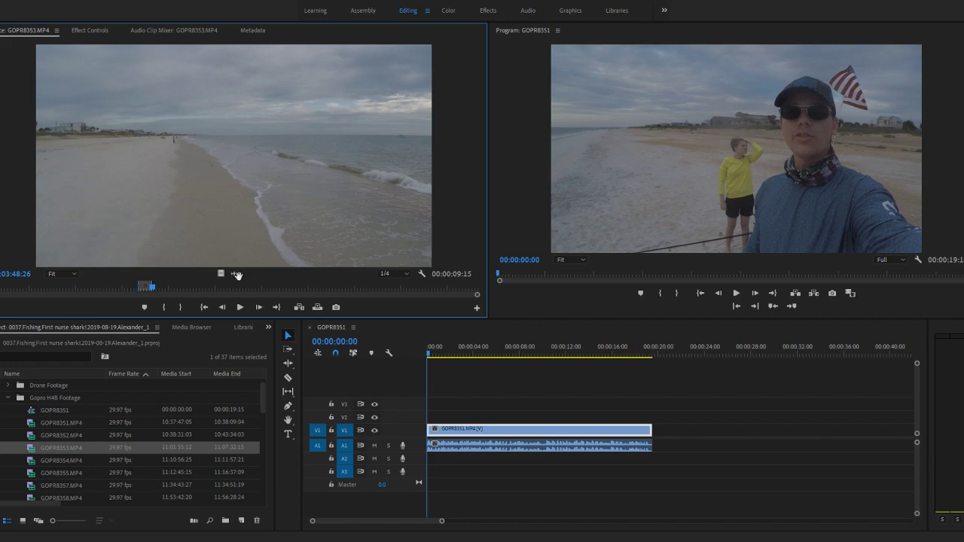
- Append the trimmed GOPR8353.MP4 clip directly after GOPR8351.MP4 on tracks V1 and A1 of the GOPR8351 sequence
left_click_drag(21, 450, 659, 440)
left_click(660, 346)
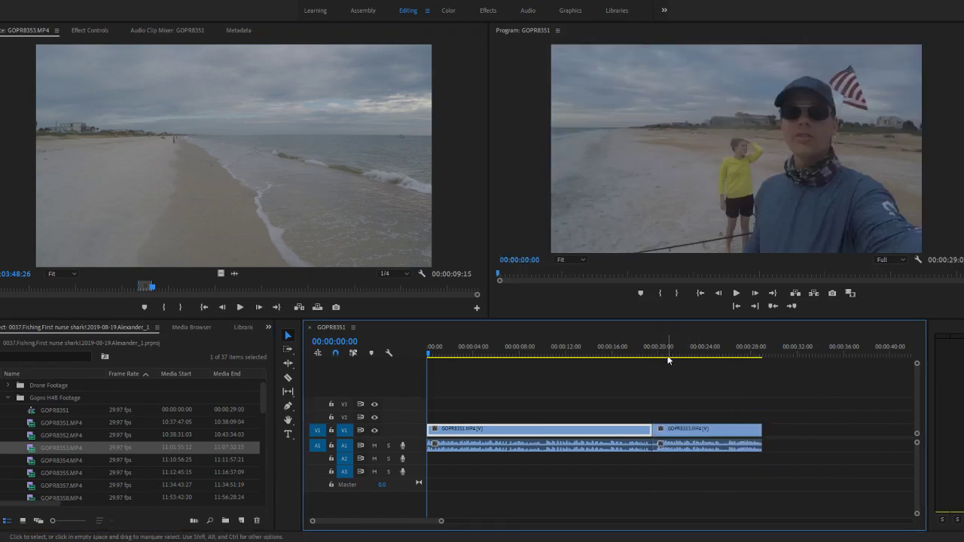
left_click_drag(660, 345, 660, 345)
scroll(667, 427, "up", 5)
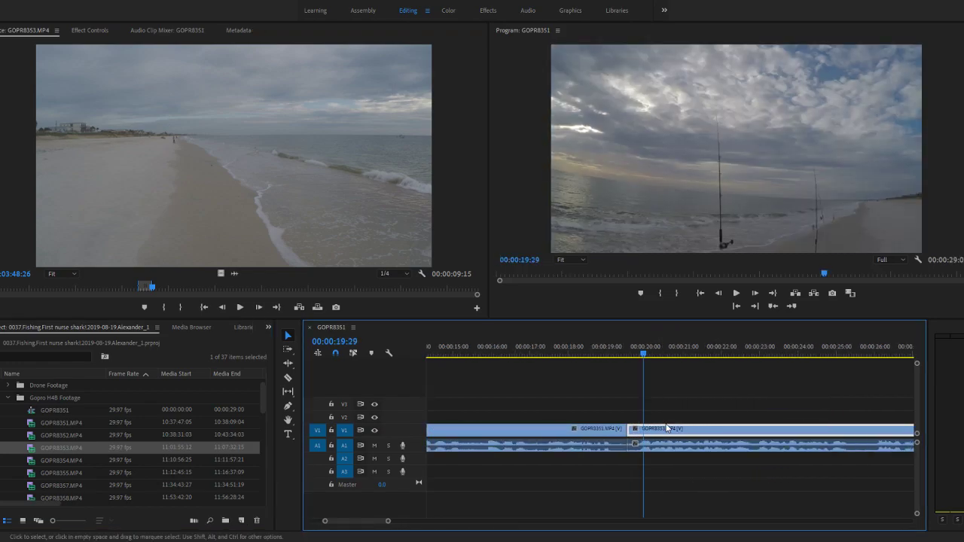
scroll(667, 427, "down", 2)
scroll(667, 428, "down", 4)
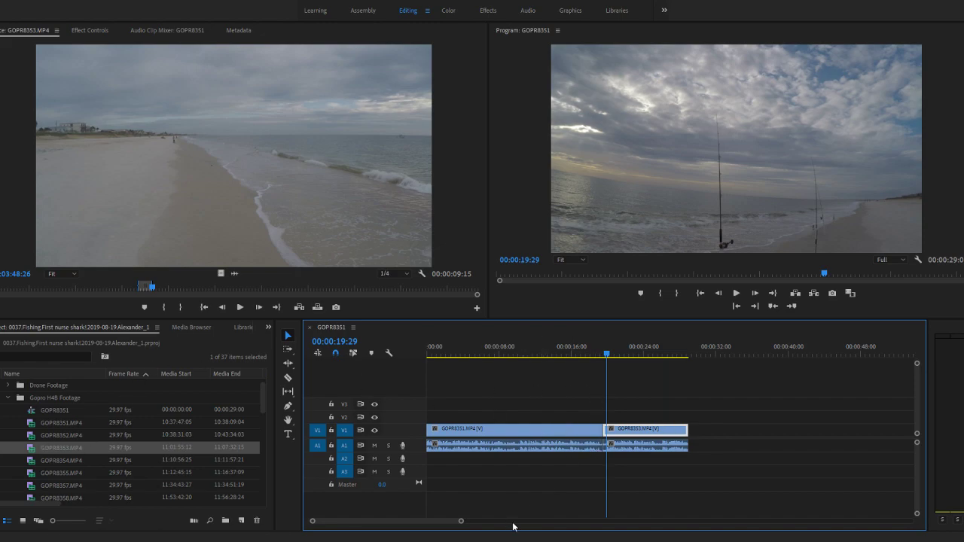
left_click(640, 400)
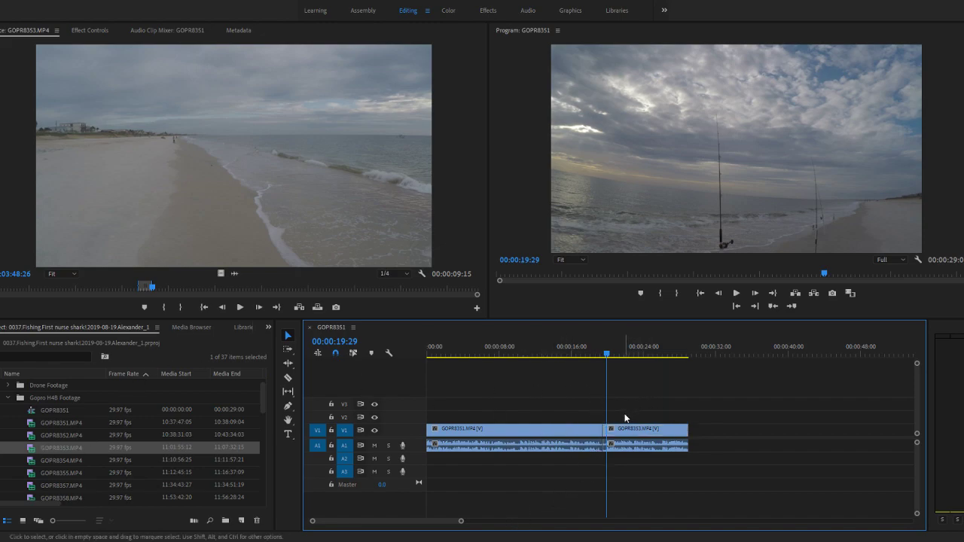
- Play the sequence from 00:00:18:24 across the cut between GOPR8351.MP4 and GOPR8353.MP4 to review the transition
scroll(614, 430, "up", 4)
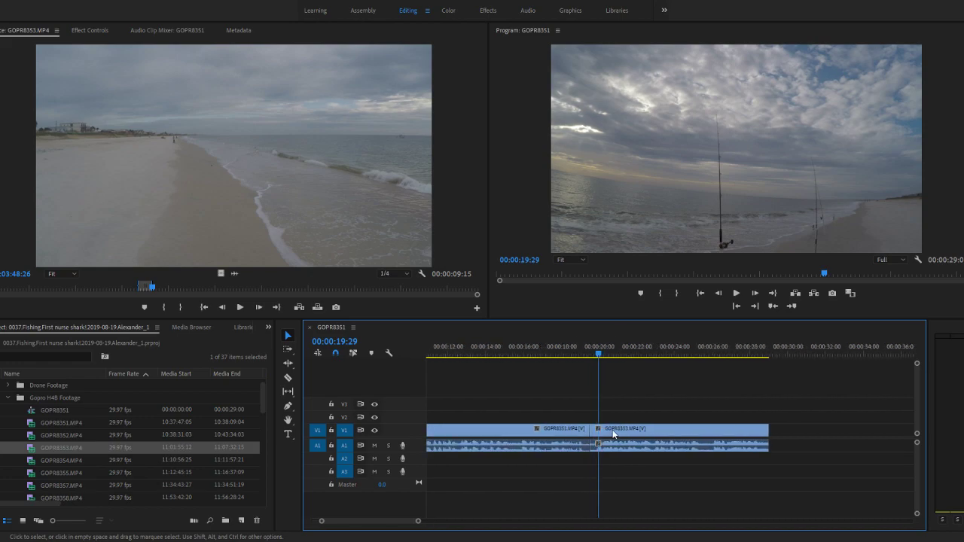
scroll(597, 438, "up", 4)
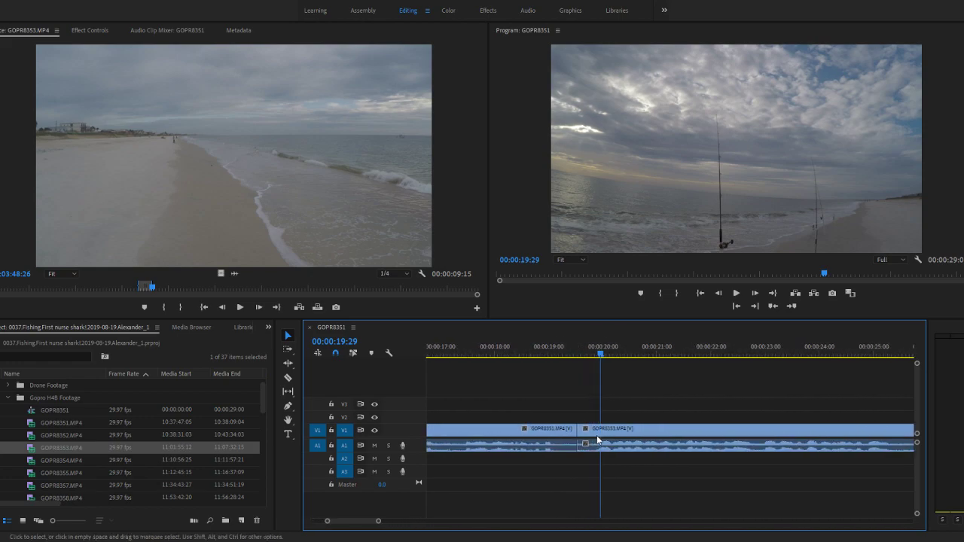
scroll(596, 436, "up", 2)
left_click(595, 434)
left_click(566, 355)
left_click_drag(566, 356, 475, 370)
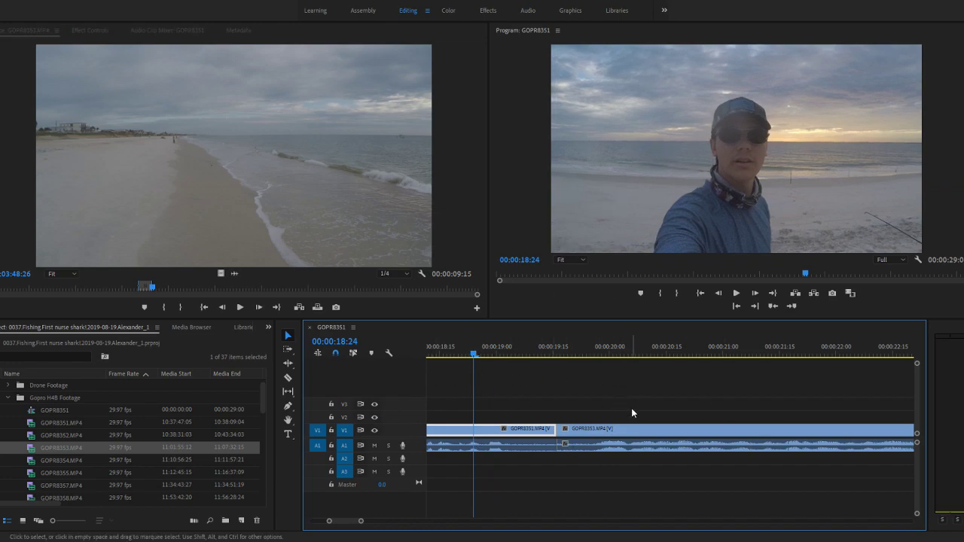
scroll(538, 408, "down", 10)
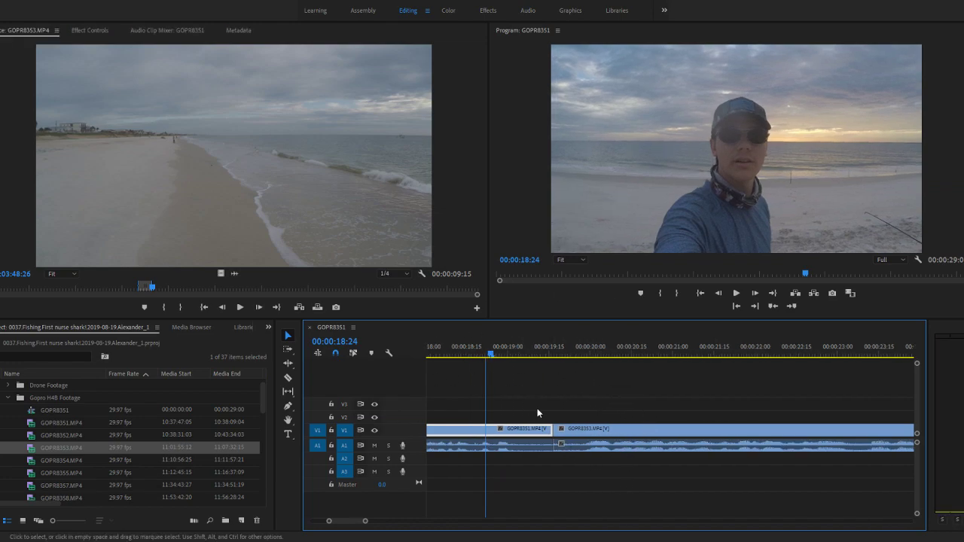
key("space")
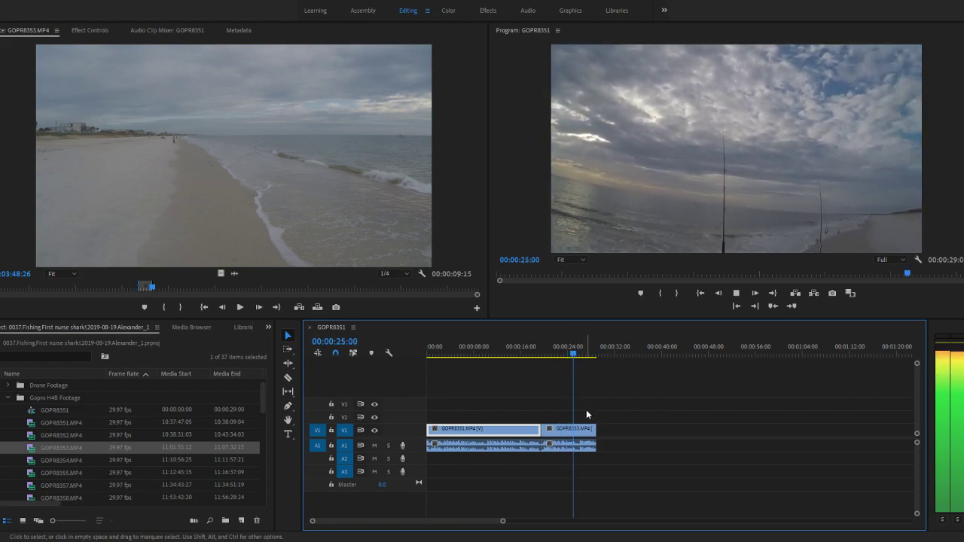
key("space")
- Find the cut point in the GOPR8353.MP4 clip on the timeline and split it with the Razor at 00:00:25:05
scroll(589, 415, "up", 3)
scroll(591, 422, "up", 6)
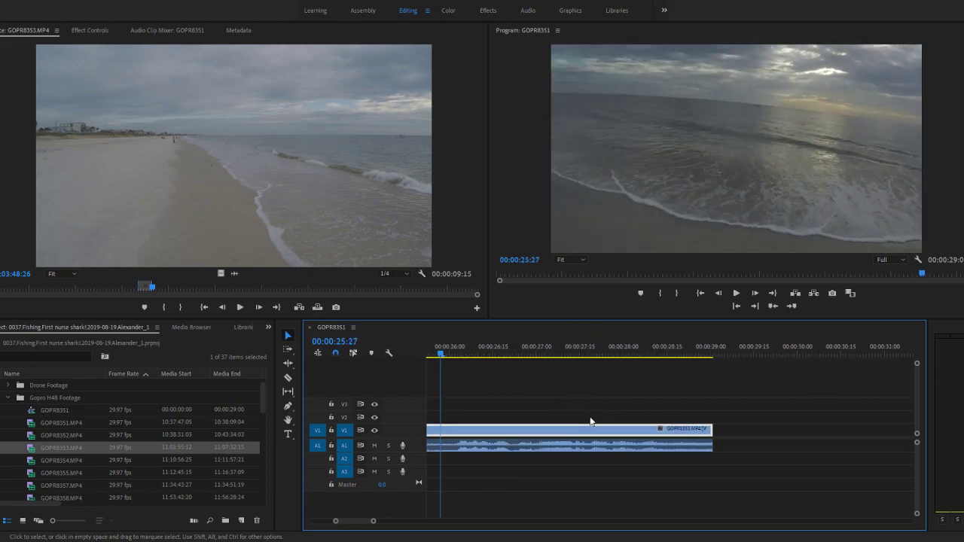
scroll(587, 419, "up", 2)
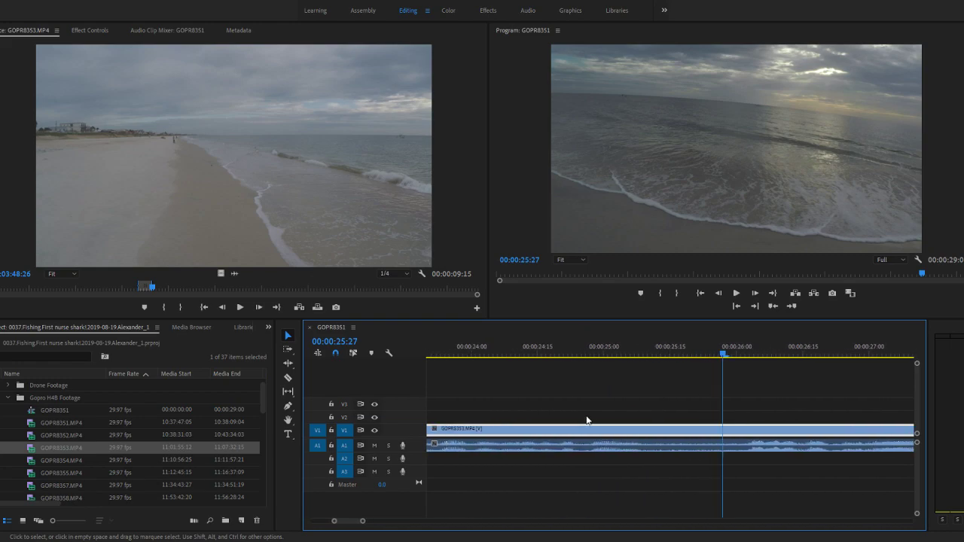
scroll(587, 419, "down", 2)
left_click_drag(654, 356, 461, 357)
key("space")
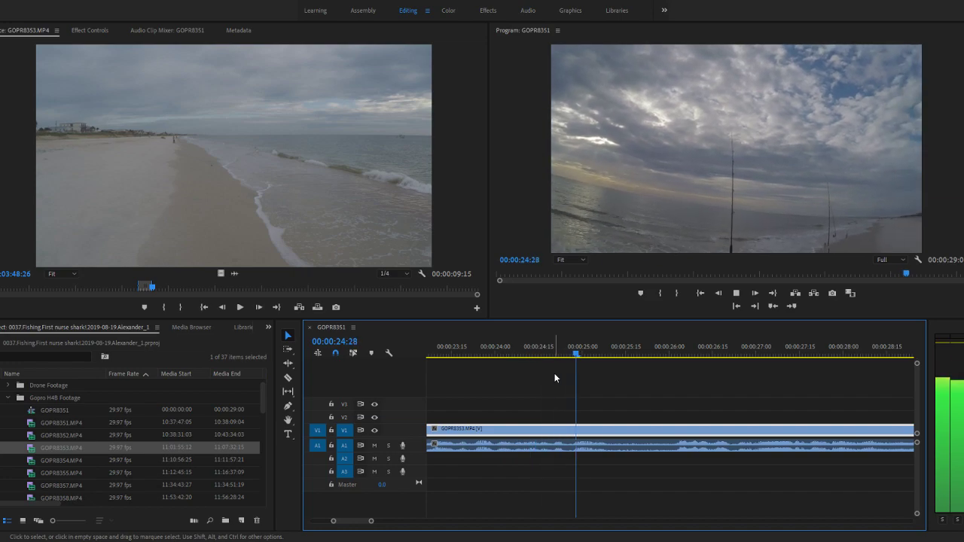
key("space")
left_click_drag(607, 352, 485, 352)
key("space")
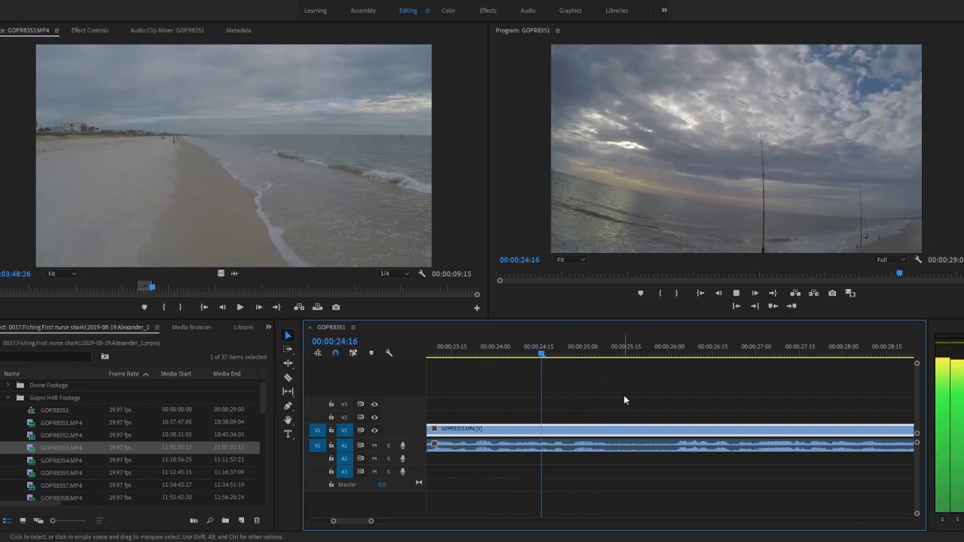
key("space")
mouse_move(606, 350)
left_mouse_down()
mouse_move(577, 347)
mouse_move(609, 347)
mouse_move(596, 347)
left_mouse_up()
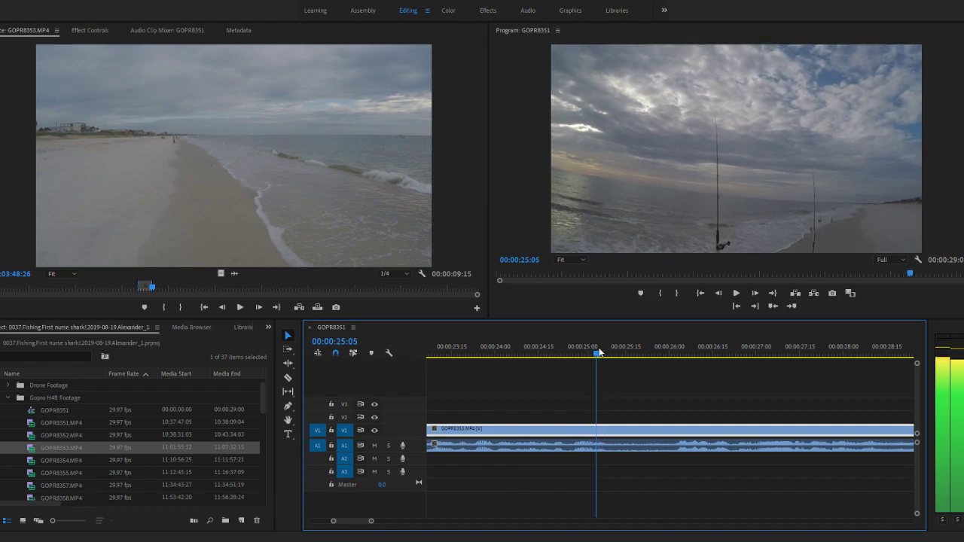
key("c")
left_click(599, 451)
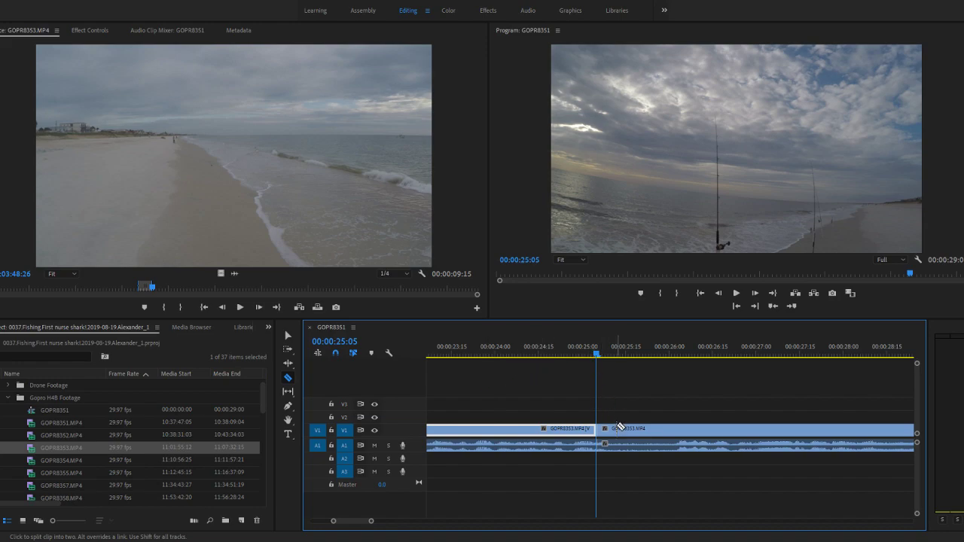
- Play on from the split and make a second Razor cut in GOPR8353.MP4 at 00:00:26:03
key("space")
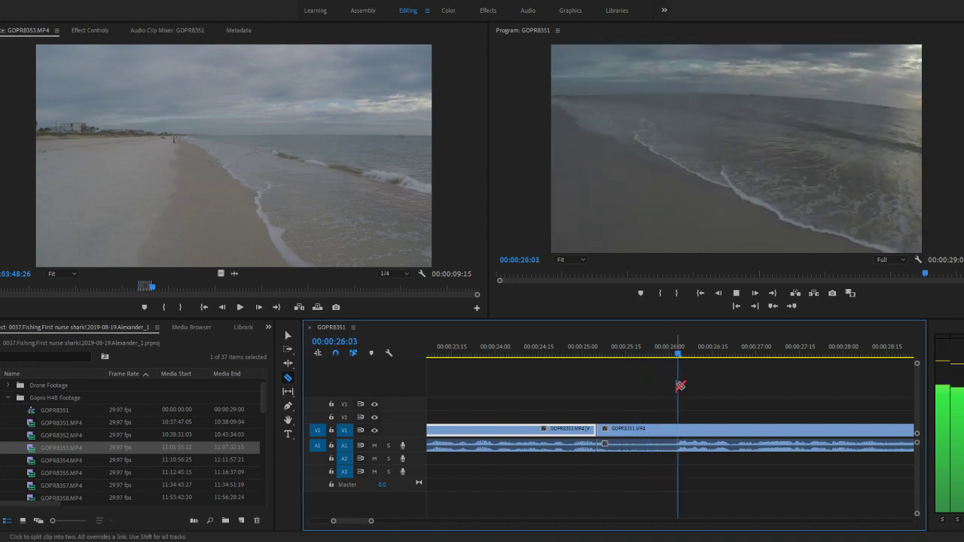
key("space")
left_click_drag(683, 354, 680, 351)
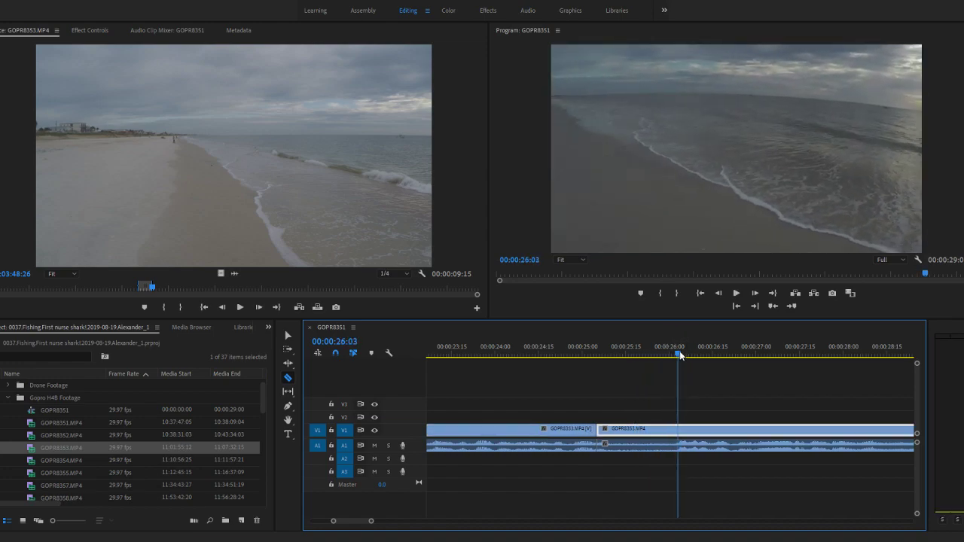
left_click(679, 428)
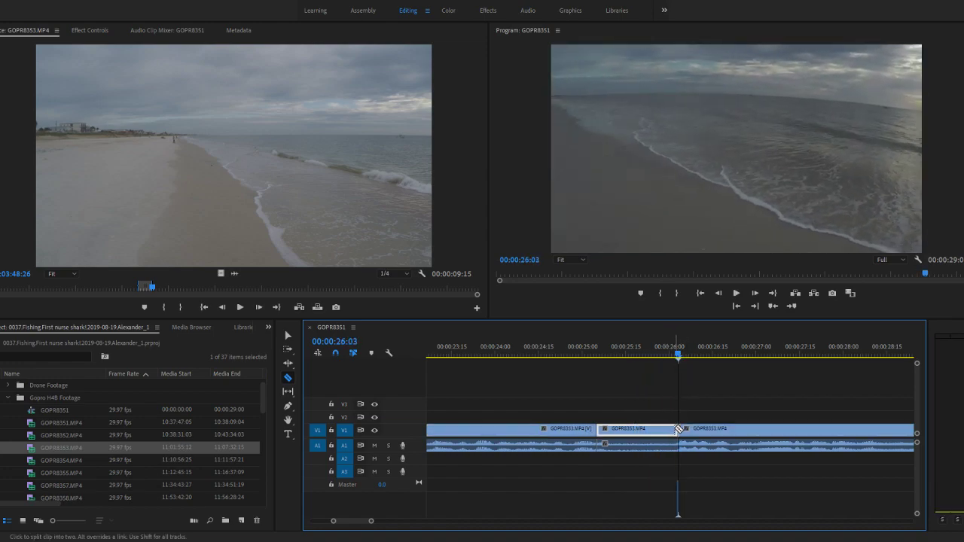
- Delete the GOPR8353.MP4 segment between 00:00:25:05 and 00:00:26:03 and close the gap it leaves
key("v")
left_click(653, 398)
left_click(642, 430)
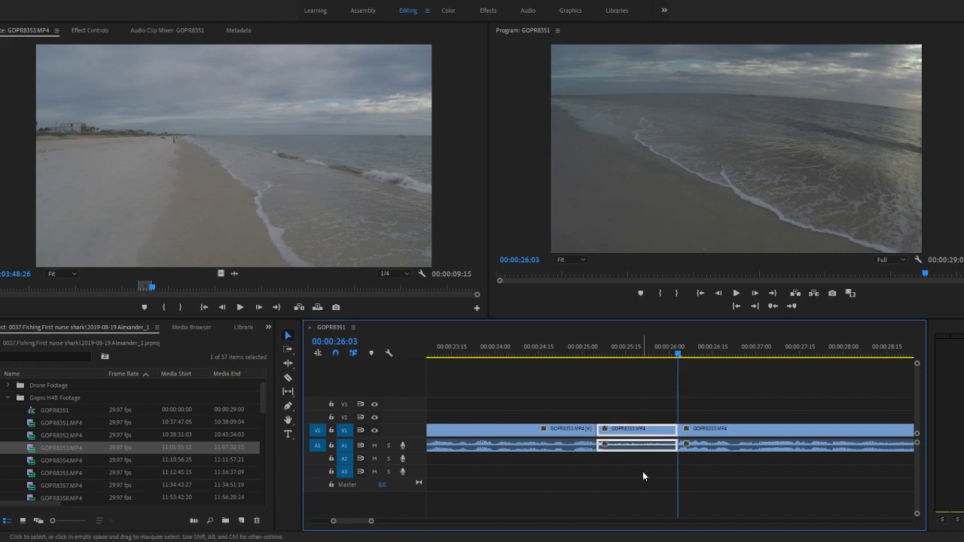
key("Delete")
left_click(625, 434)
key("Delete")
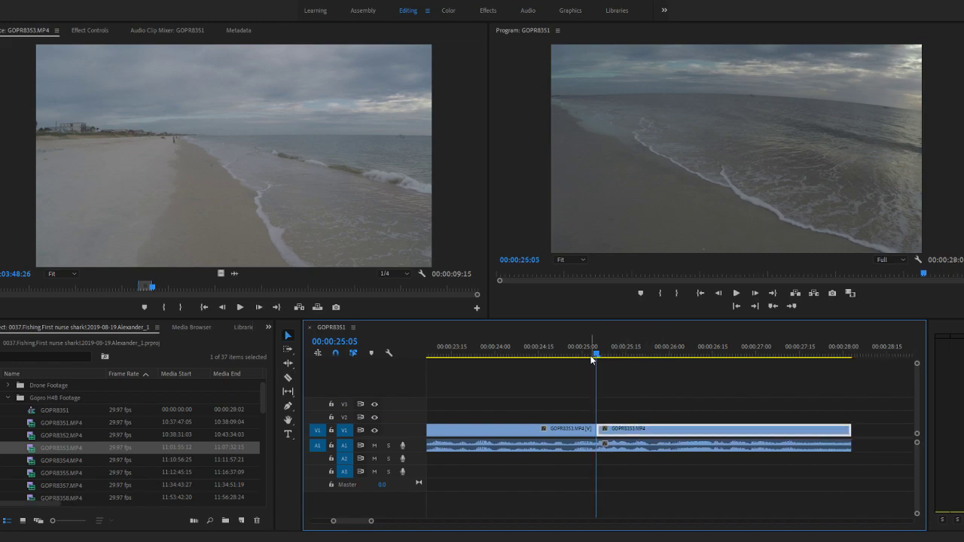
- Play the sequence from about 00:00:24:08 across the new join between the two GOPR8353.MP4 segments to 00:00:27:18
scroll(597, 379, "down", 4)
scroll(594, 383, "down", 4)
left_click_drag(596, 351, 585, 354)
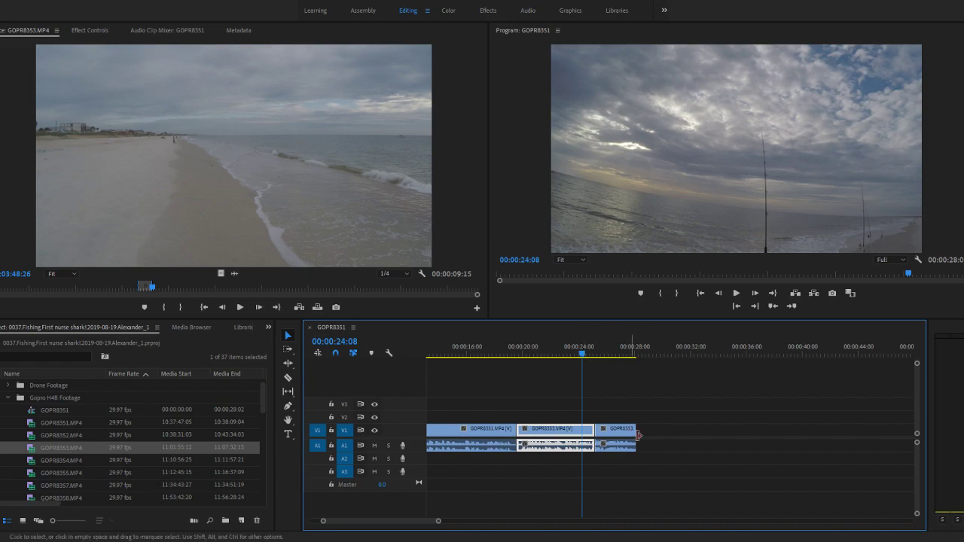
key("space")
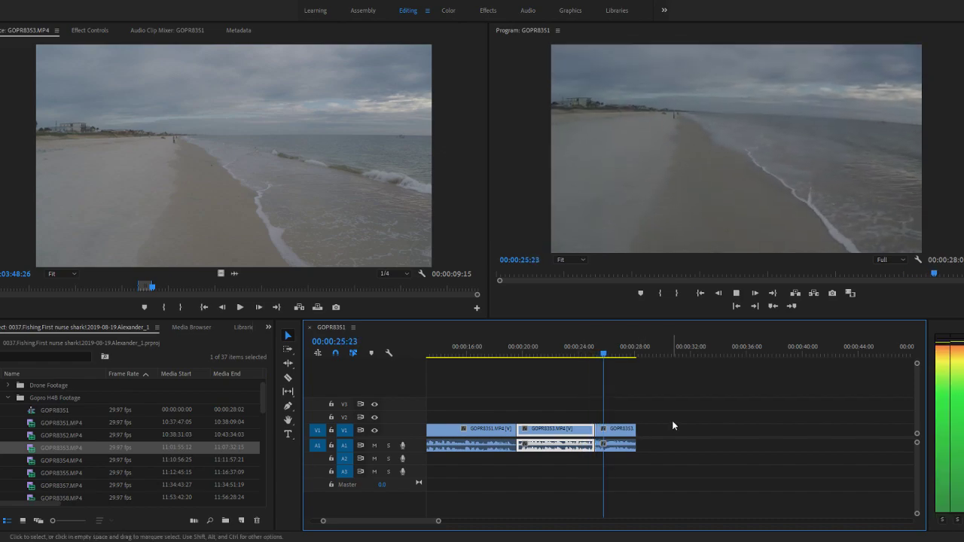
left_click(574, 351)
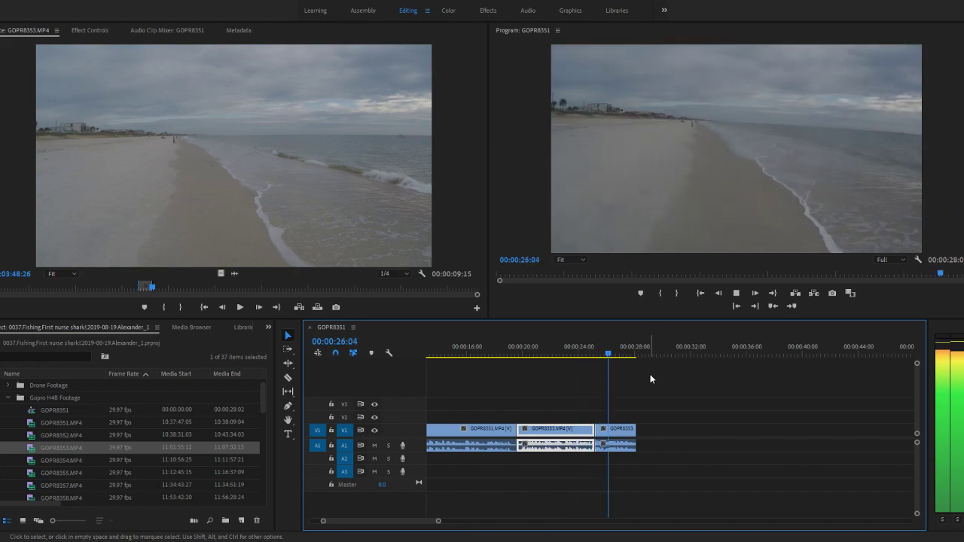
key("space")
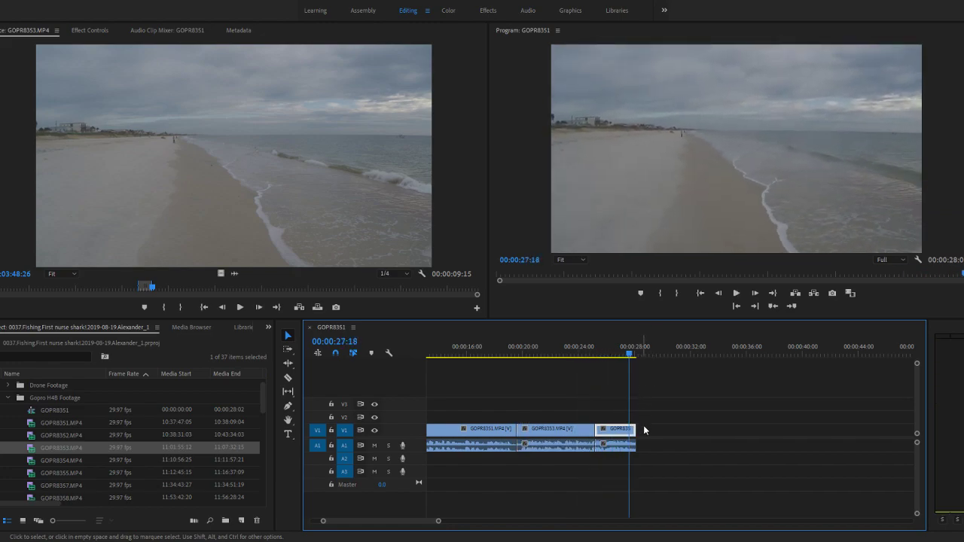
- Split the last GOPR8353.MP4 segment just after 00:00:27:18 and delete its tail so the sequence ends at 00:00:27:24
scroll(645, 444, "up", 5)
scroll(614, 455, "down", 2)
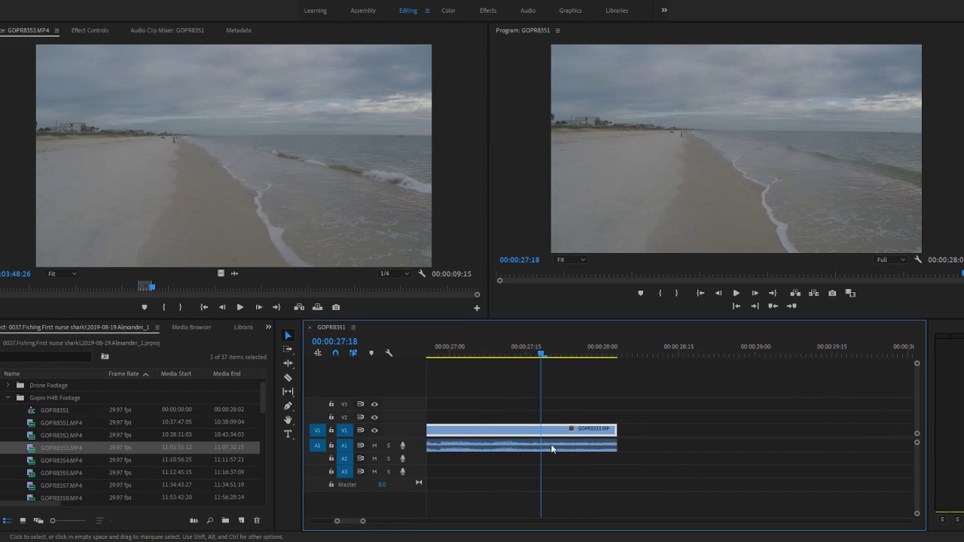
key("c")
left_click(576, 444)
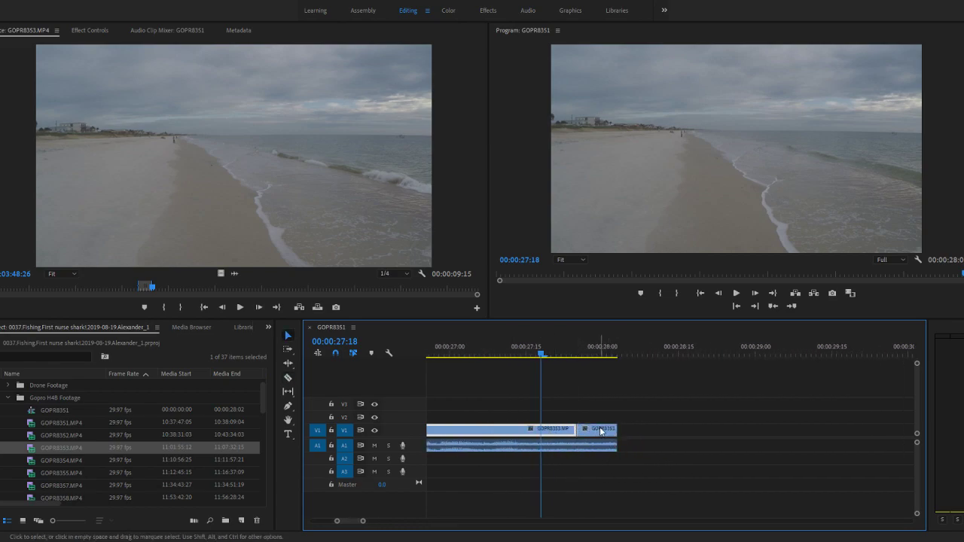
key("v")
left_click(603, 446)
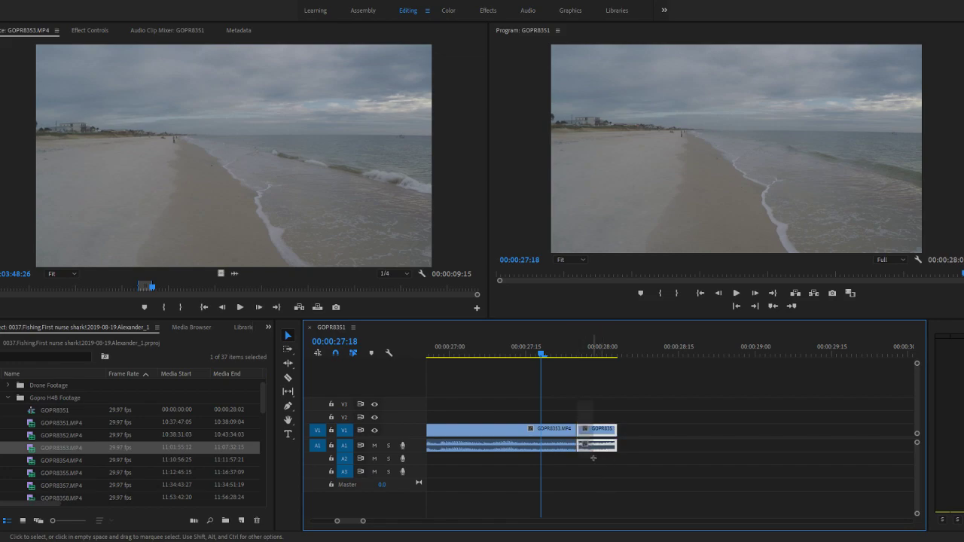
key("Delete")
scroll(582, 462, "down", 1)
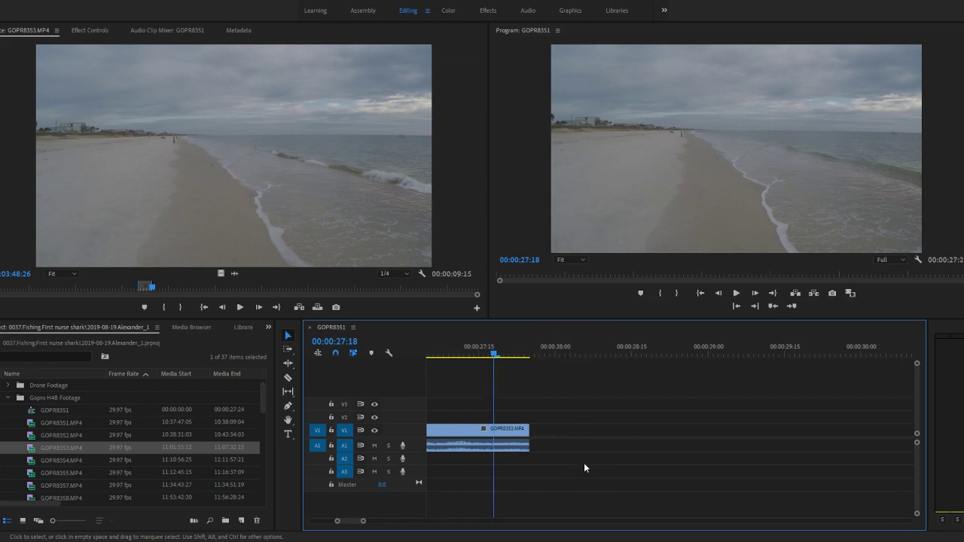
scroll(589, 470, "up", 2)
left_click_drag(616, 413, 645, 442)
scroll(648, 450, "down", 5)
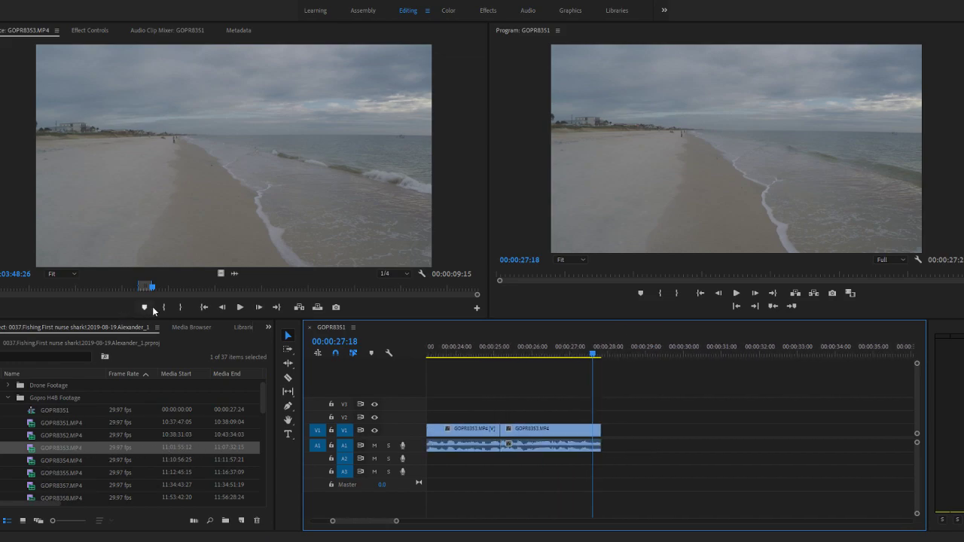
- Locate the next audio peaks of GOPR8353.MP4 in the waveform view and mark a new In point at about 11:04:22 in video view
left_click(233, 272)
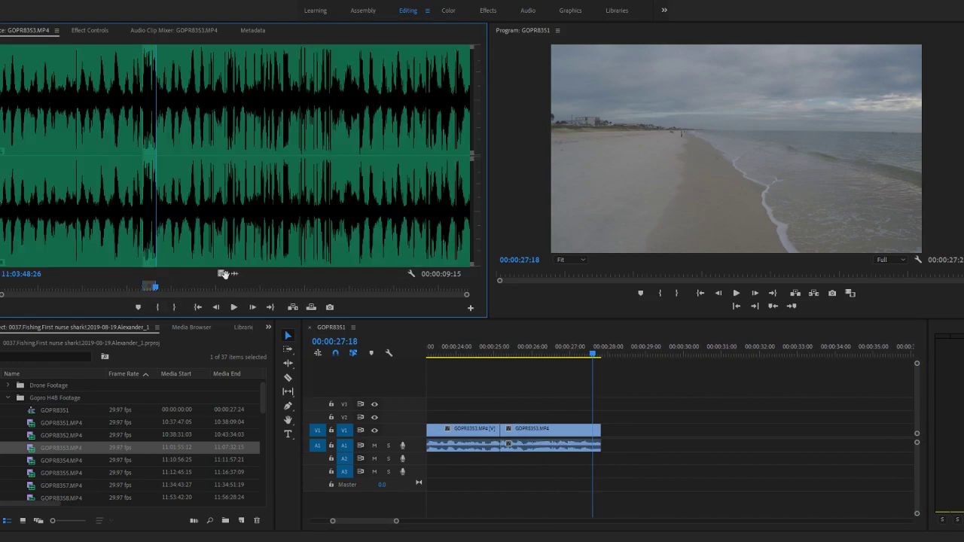
left_click(176, 287)
left_click_drag(178, 289, 208, 290)
key("space")
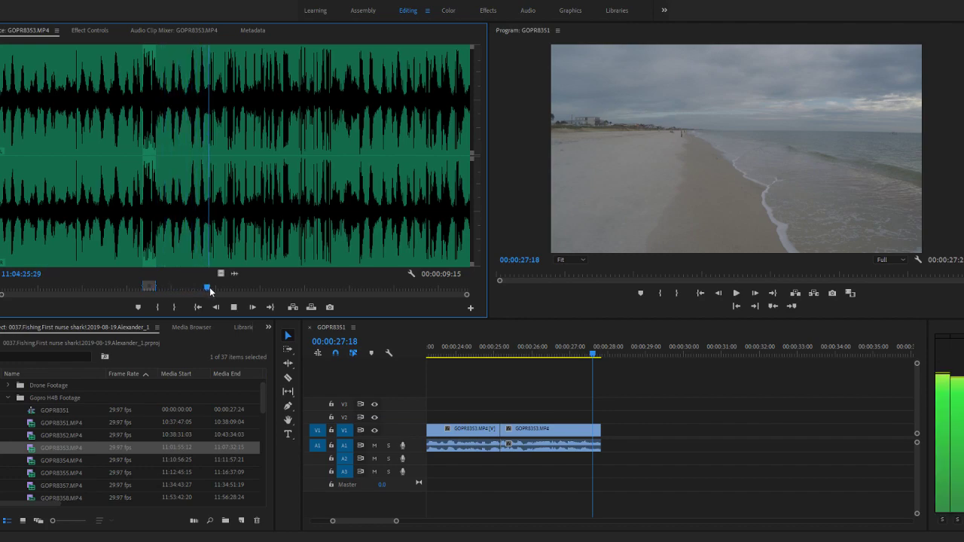
key("space")
left_click(221, 273)
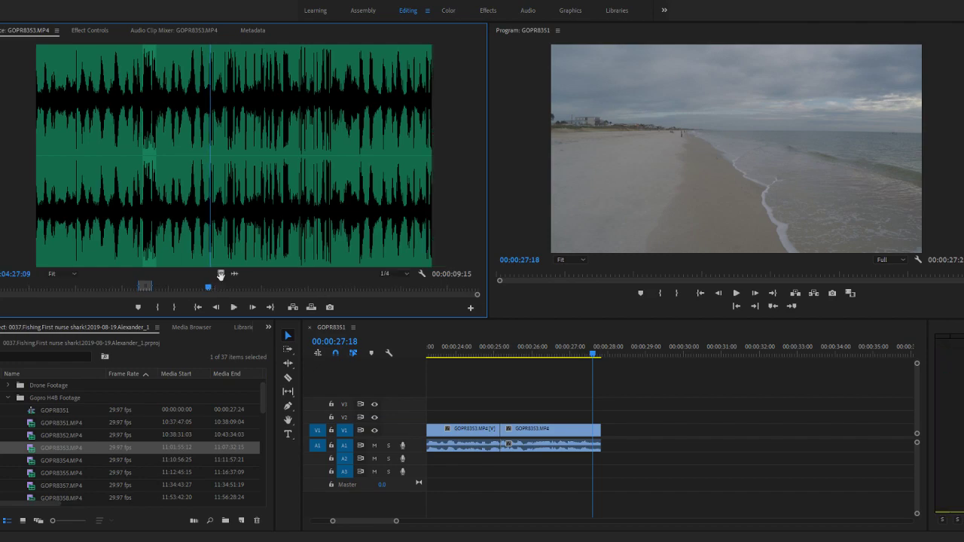
left_click_drag(212, 289, 201, 289)
left_click(157, 309)
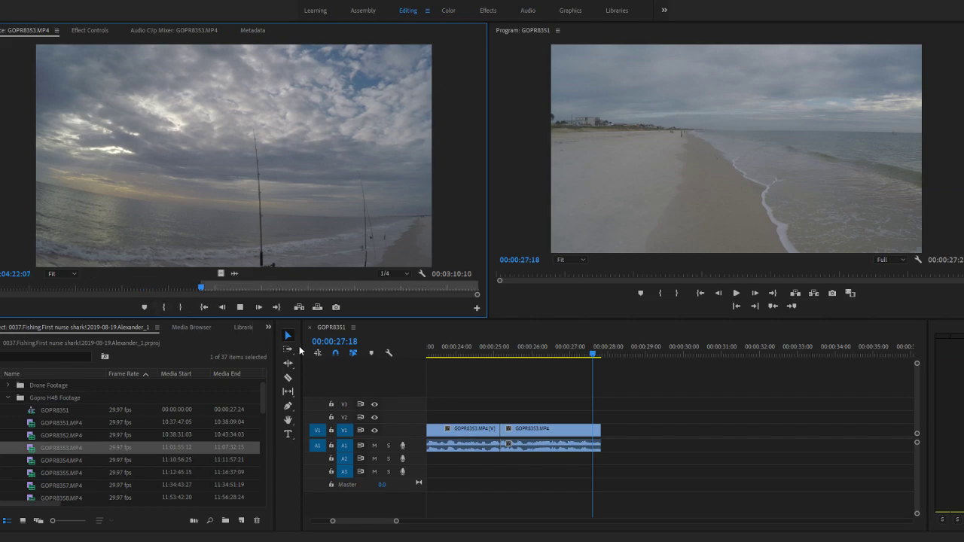
- Play GOPR8353.MP4 from the new In point to 11:04:31:11 and return the source playhead to 11:04:23:08
key("space")
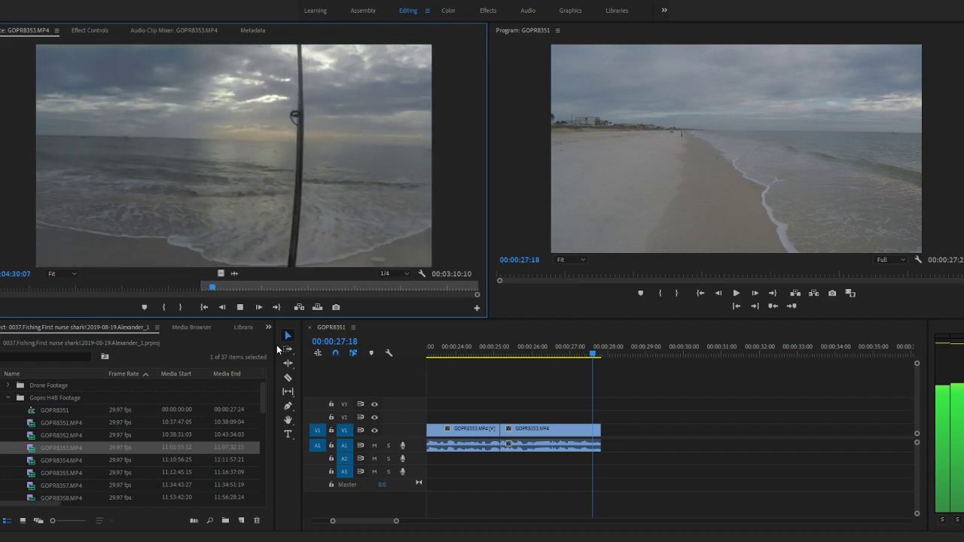
key("space")
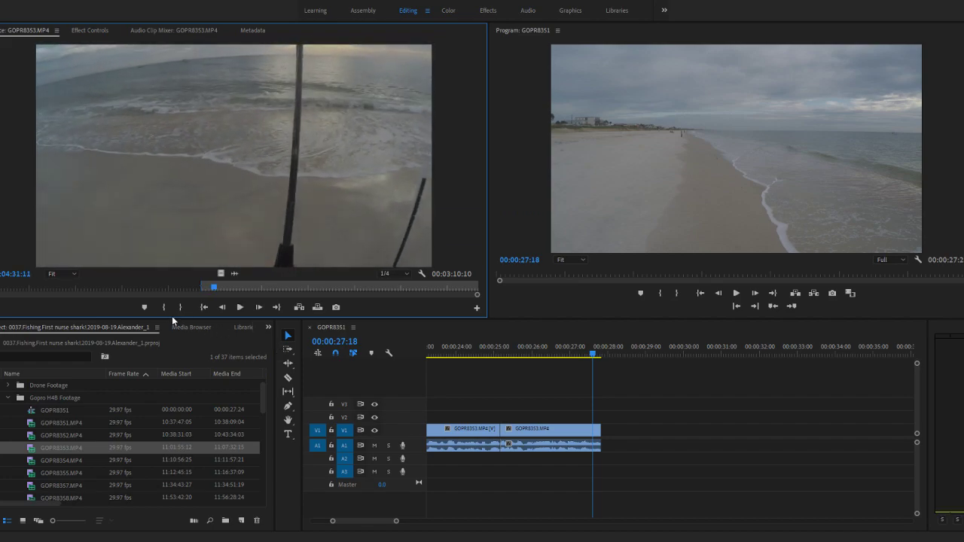
left_click_drag(214, 289, 201, 289)
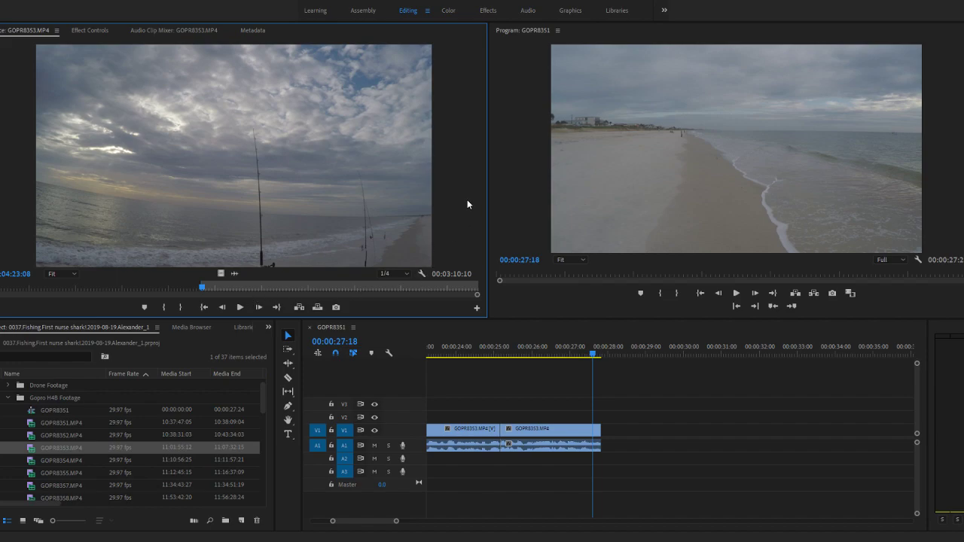
- Maximize the source view, play GOPR8353.MP4 to 11:04:26:19 to judge its picture quality, and restore the normal layout
key("grave")
key("space")
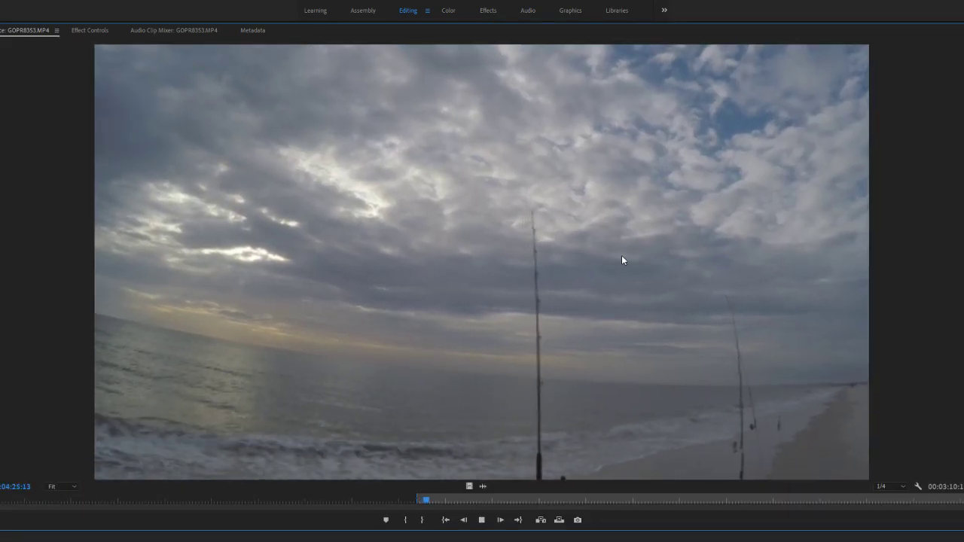
key("space")
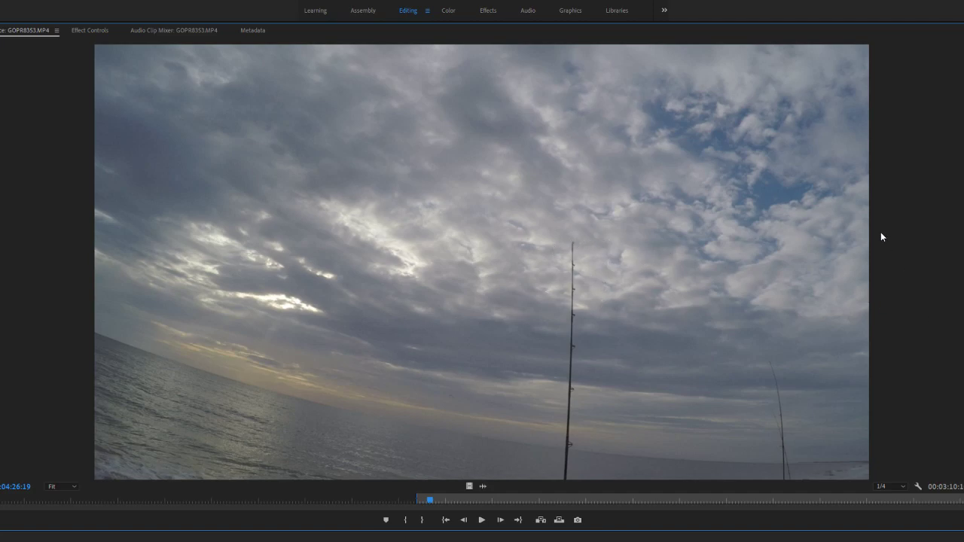
key("grave")
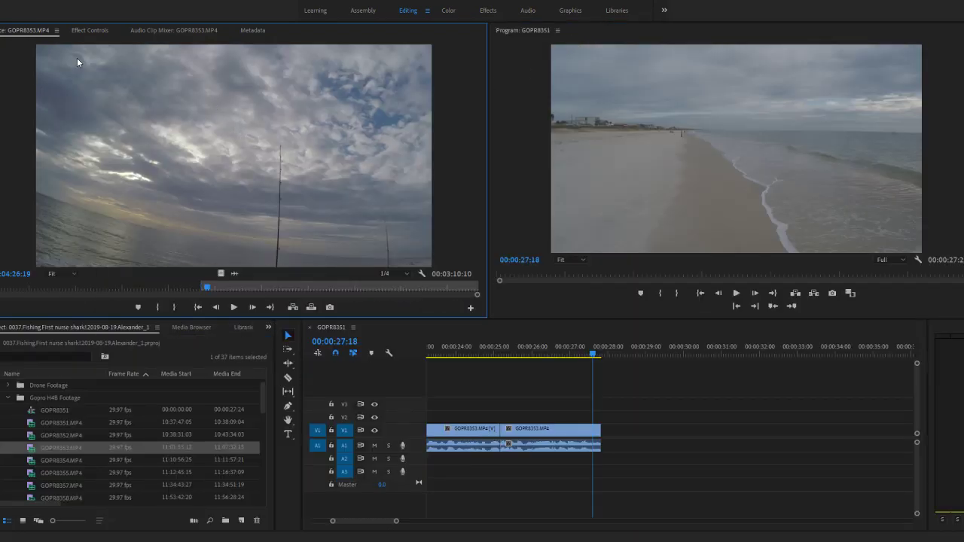
key("grave")
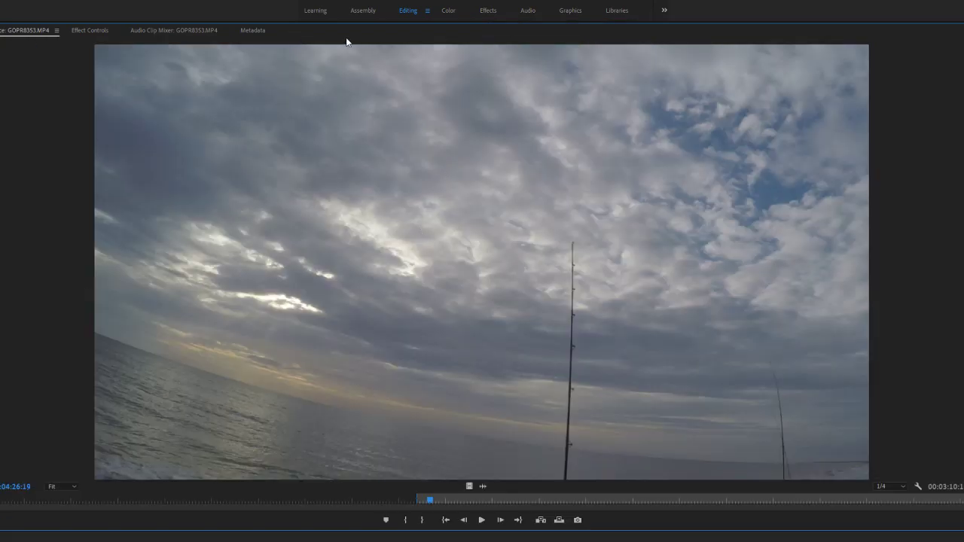
key("grave")
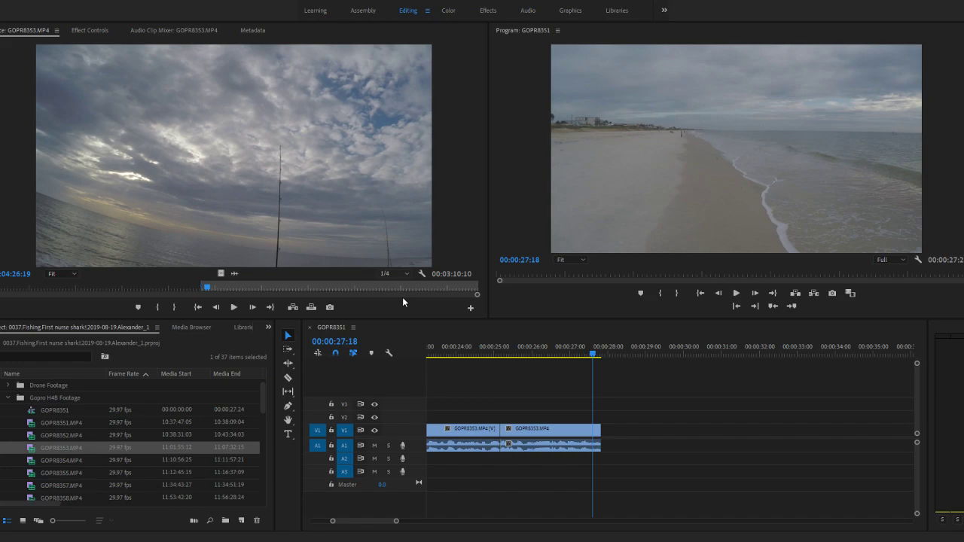
- Set the source playback resolution to Full and play GOPR8353.MP4 in the maximized view to 11:04:33:14
left_click(401, 284)
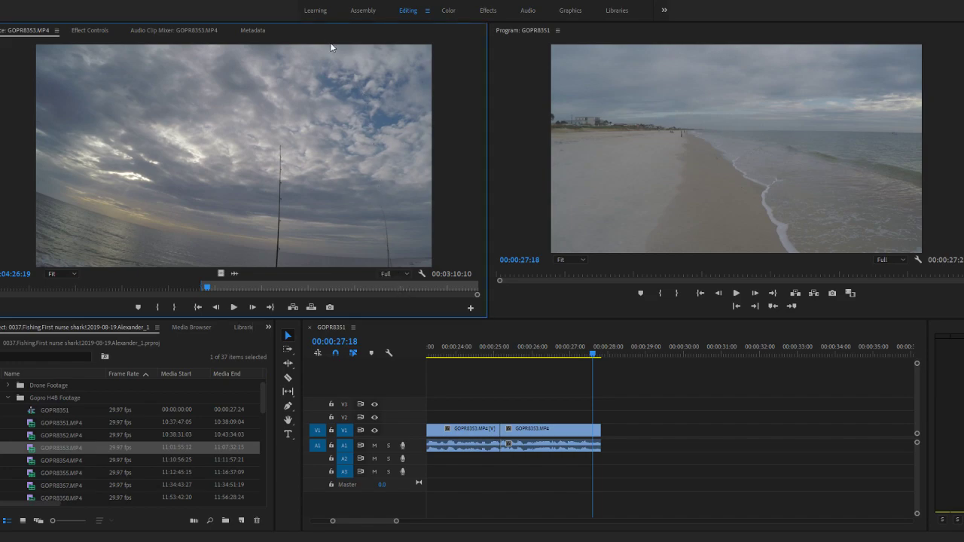
key("grave")
key("space")
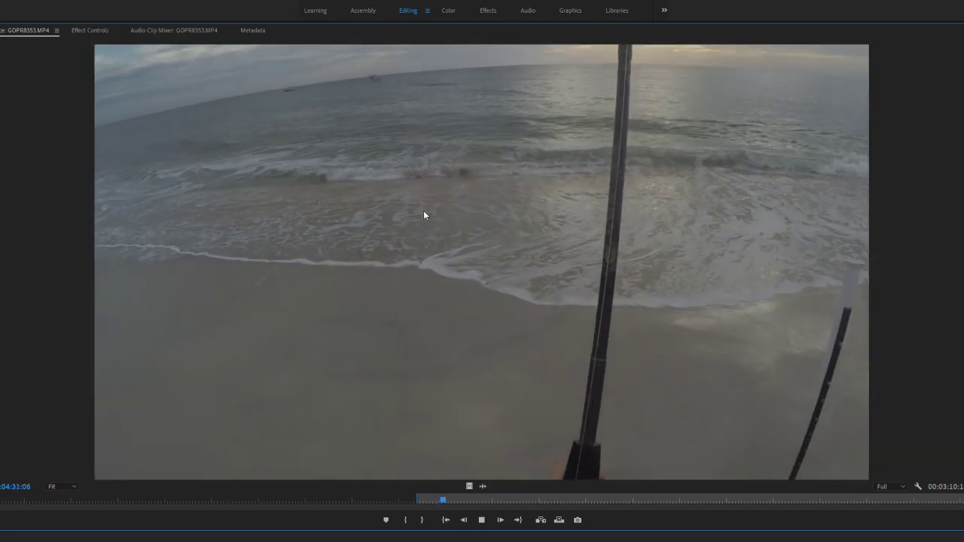
key("space")
key("grave")
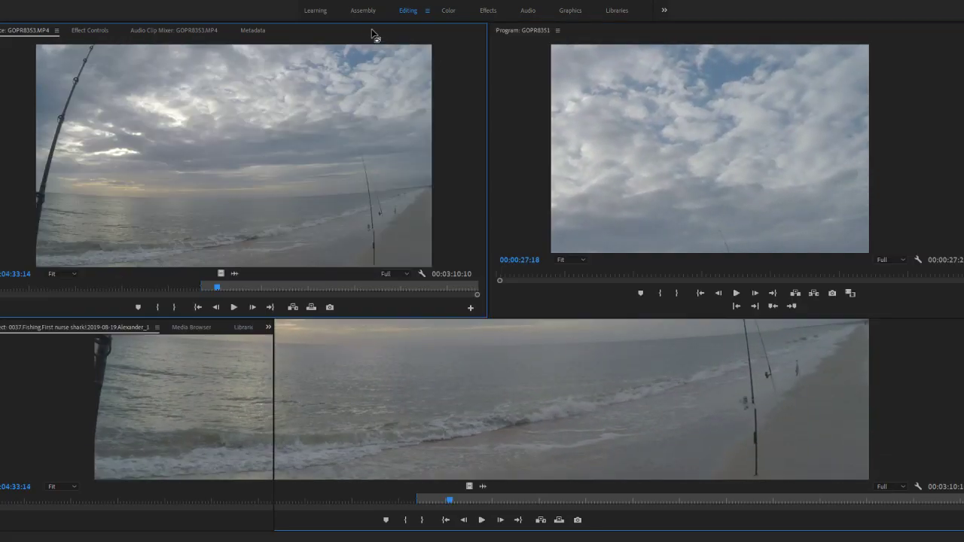
- Set the source playback resolution to 1/4, review GOPR8353.MP4 from 11:04:24:00, and mark an Out point at about 11:04:34:02
left_click(398, 306)
key("space")
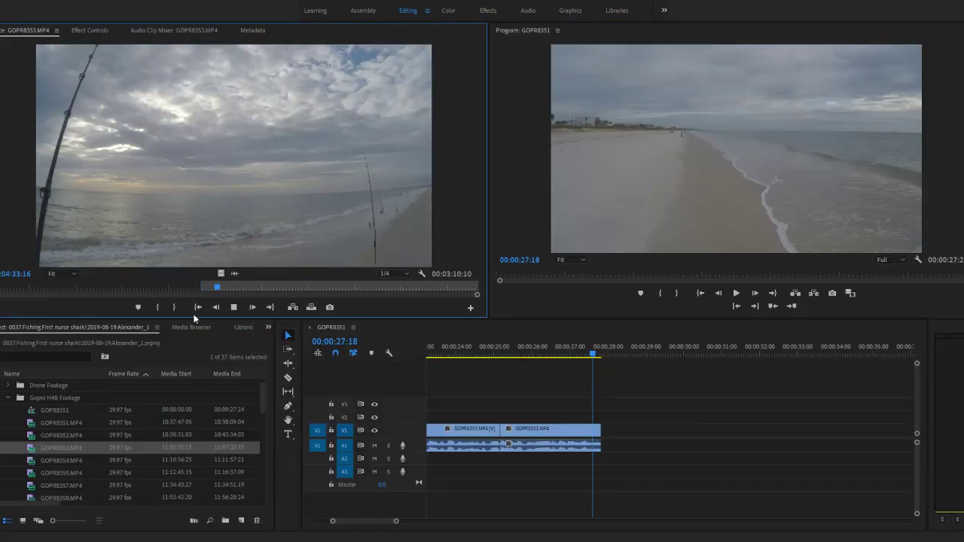
left_click_drag(217, 288, 245, 293)
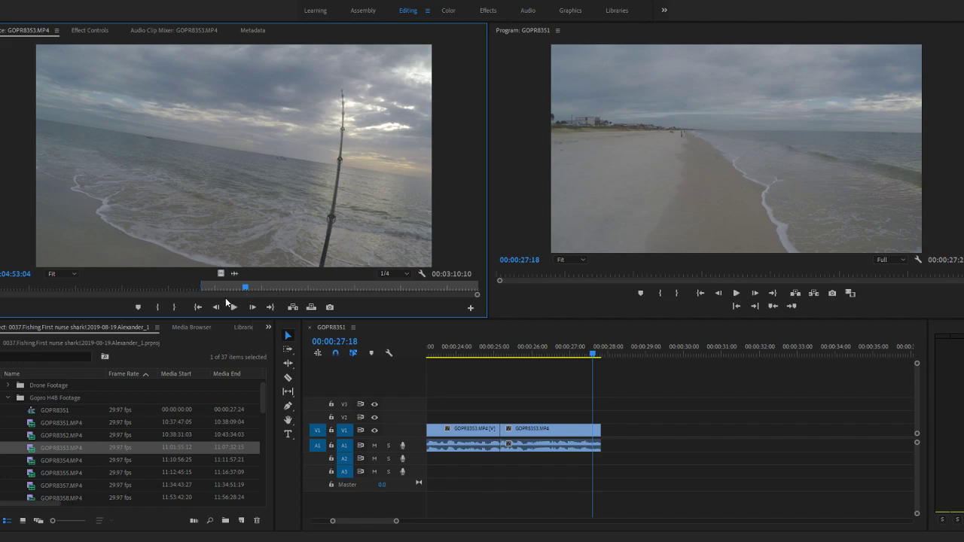
left_click_drag(243, 288, 204, 291)
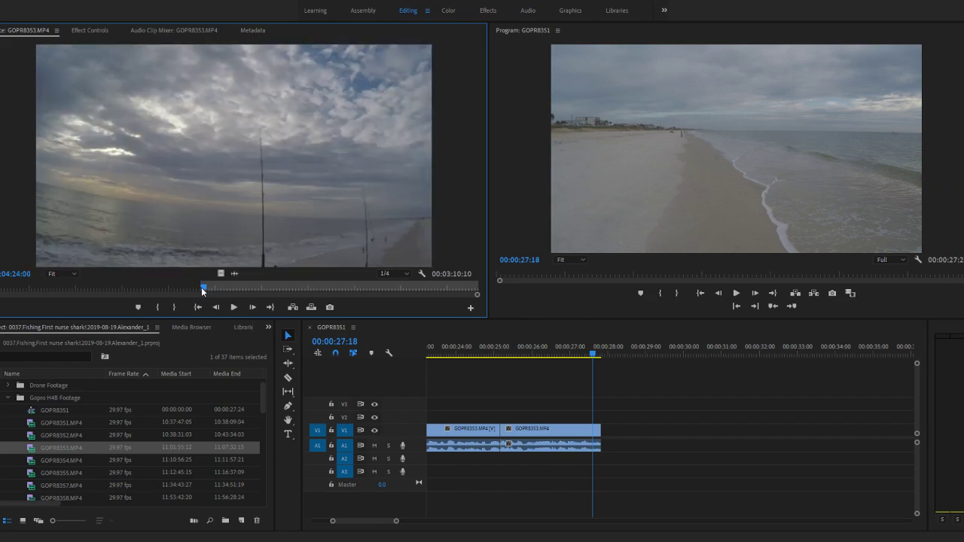
key("space")
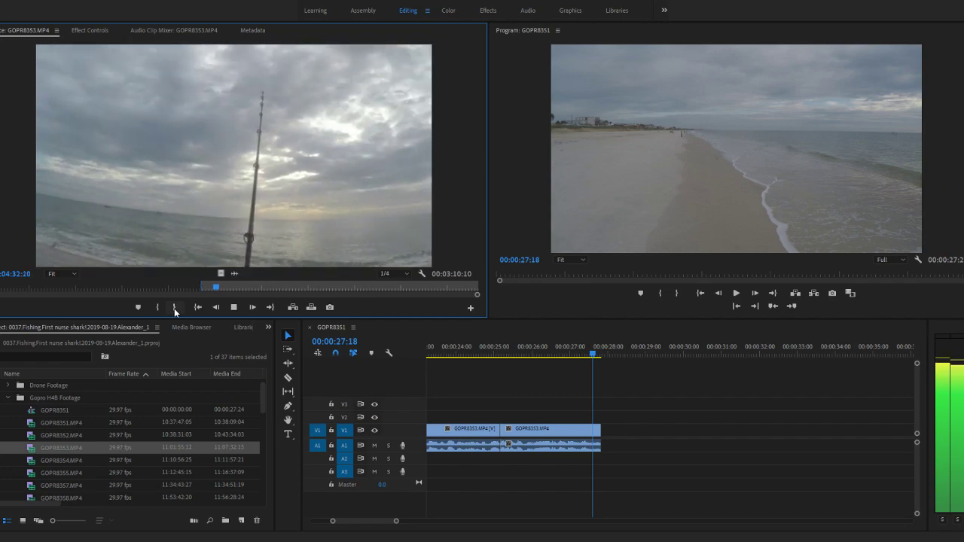
left_click(174, 308)
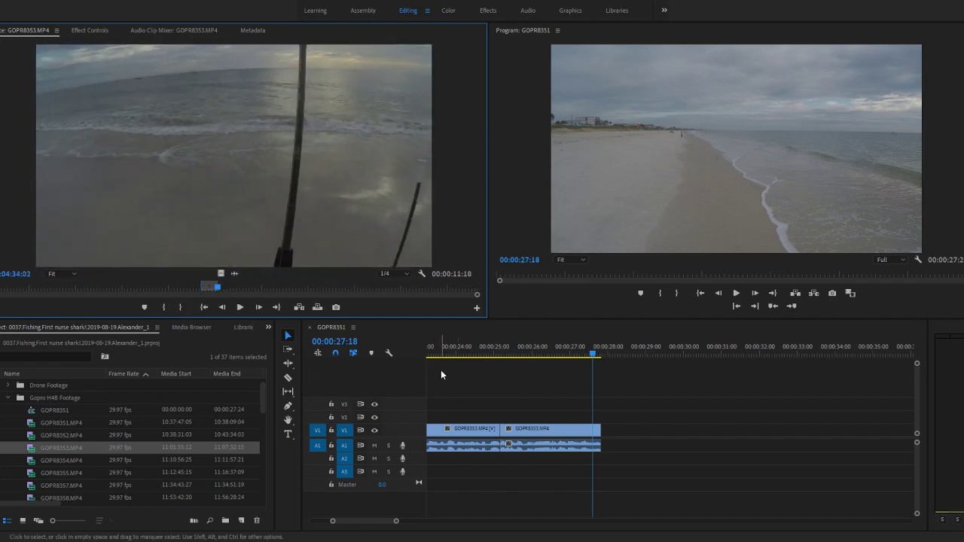
- Append the marked part of GOPR8353.MP4 to the end of the GOPR8351 sequence and go to its start at 00:00:27:25
left_click(37, 446)
left_click_drag(37, 448, 607, 438)
scroll(655, 412, "down", 5)
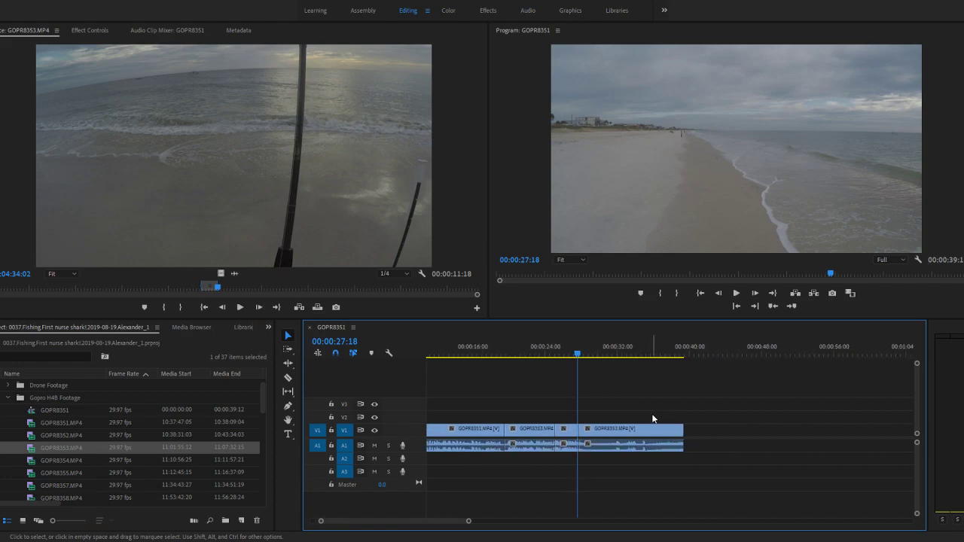
left_click(581, 355)
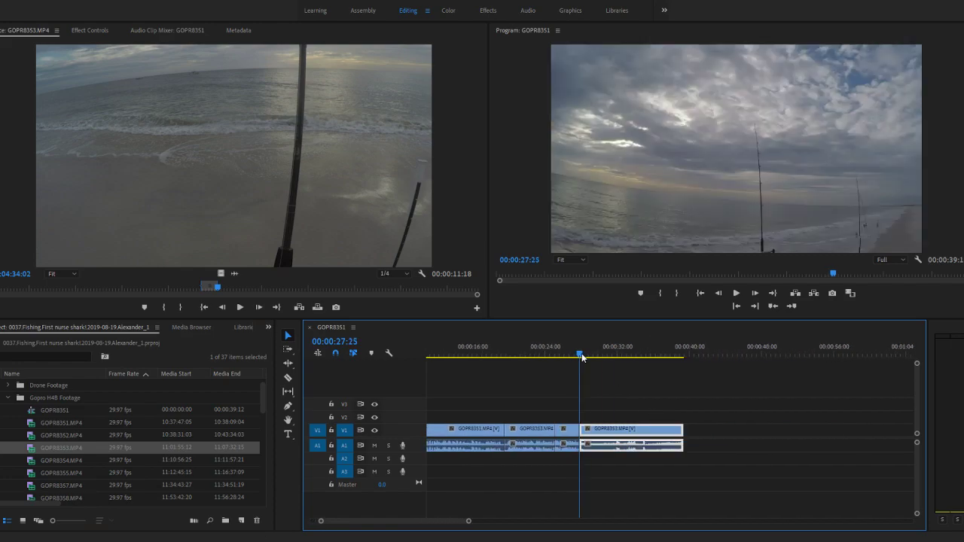
scroll(583, 357, "down", 2)
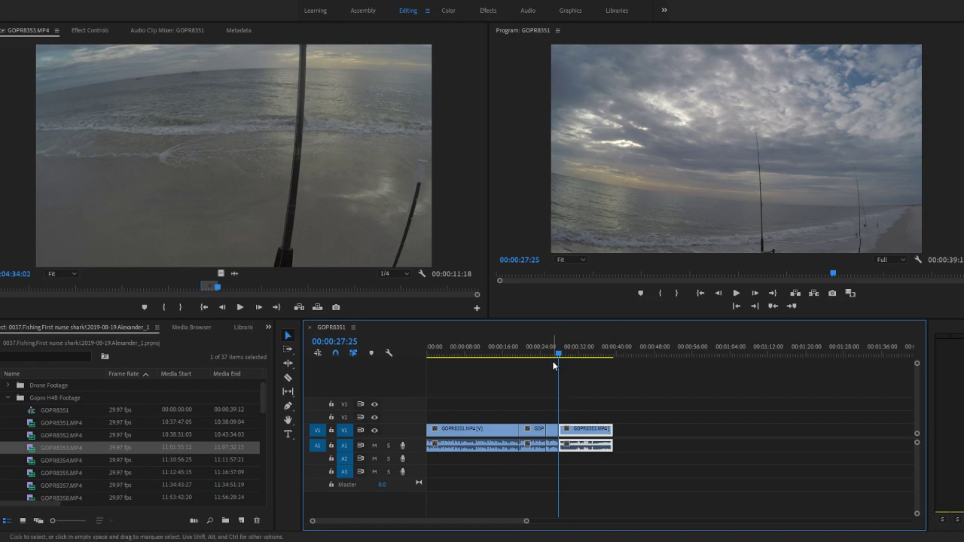
- Split the last clip of the sequence at 00:00:37:02 and delete the piece after the cut
left_click_drag(558, 357, 603, 353)
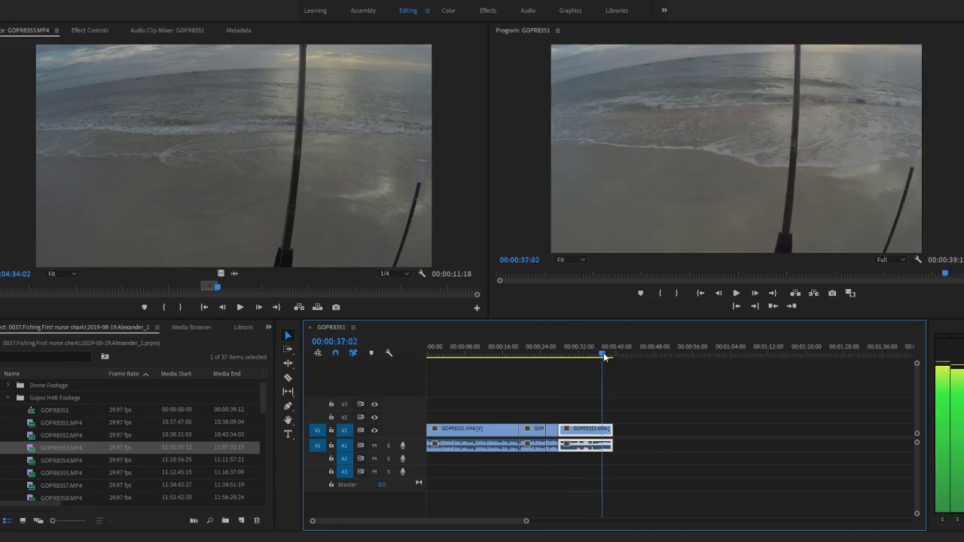
key("c")
left_click(603, 437)
key("v")
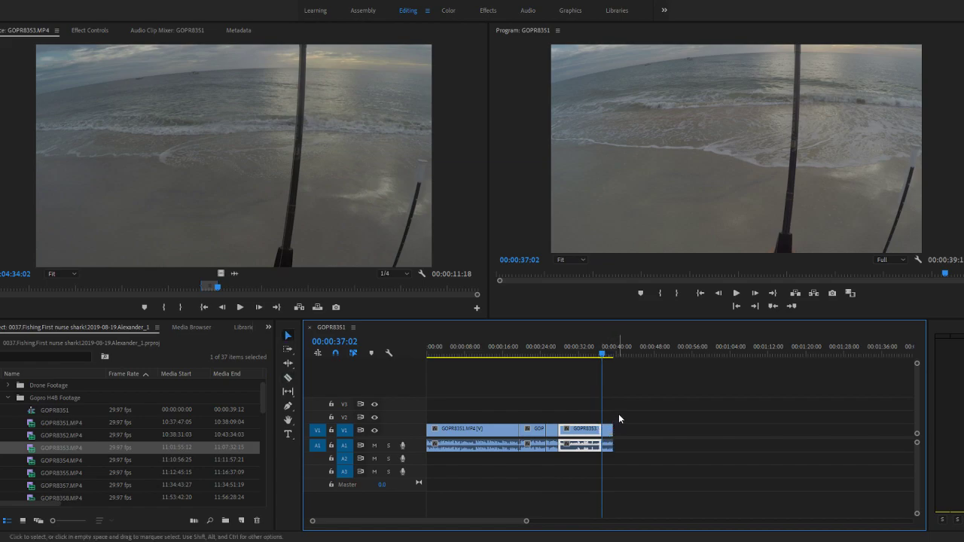
left_click(608, 430)
key("Delete")
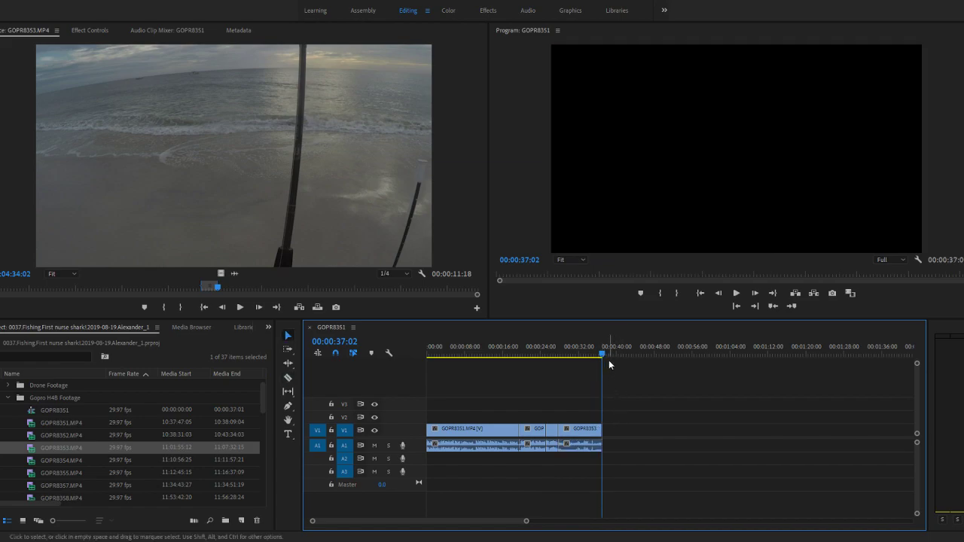
- Review the trimmed last clip in the sequence, stopping at 00:00:31:29
left_click_drag(605, 356, 577, 369)
scroll(593, 432, "up", 2)
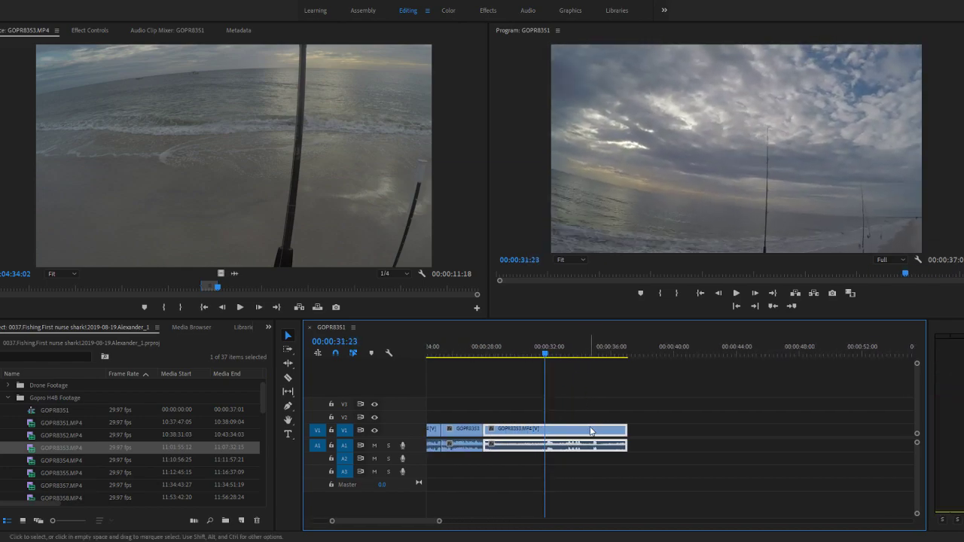
scroll(545, 396, "up", 2)
left_click(631, 356)
mouse_move(631, 357)
left_mouse_down()
mouse_move(578, 357)
mouse_move(643, 364)
left_mouse_up()
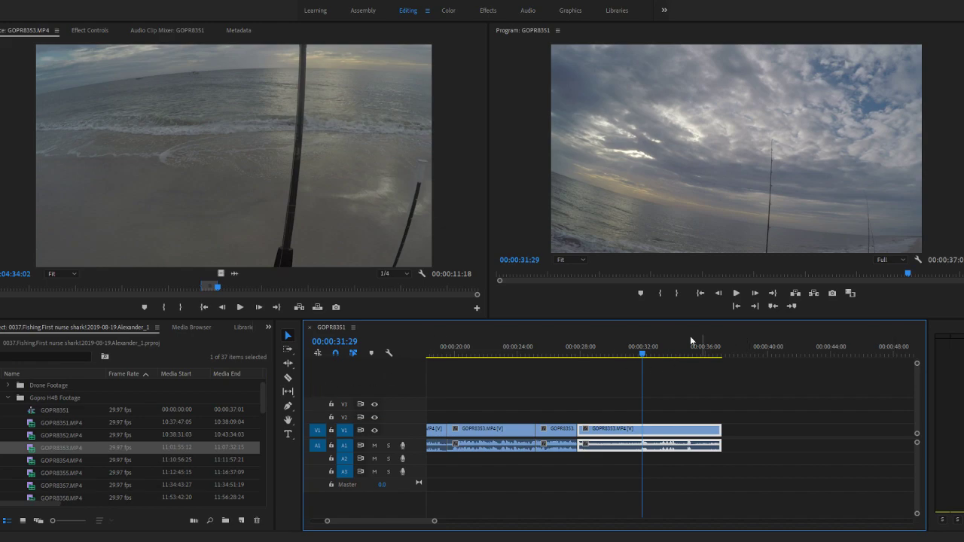
- Find the next audio peaks of GOPR8353.MP4 in the waveform, mark an In point at 11:05:03:10, and return to video view
left_click_drag(214, 291, 253, 289)
left_click(234, 275)
key("space")
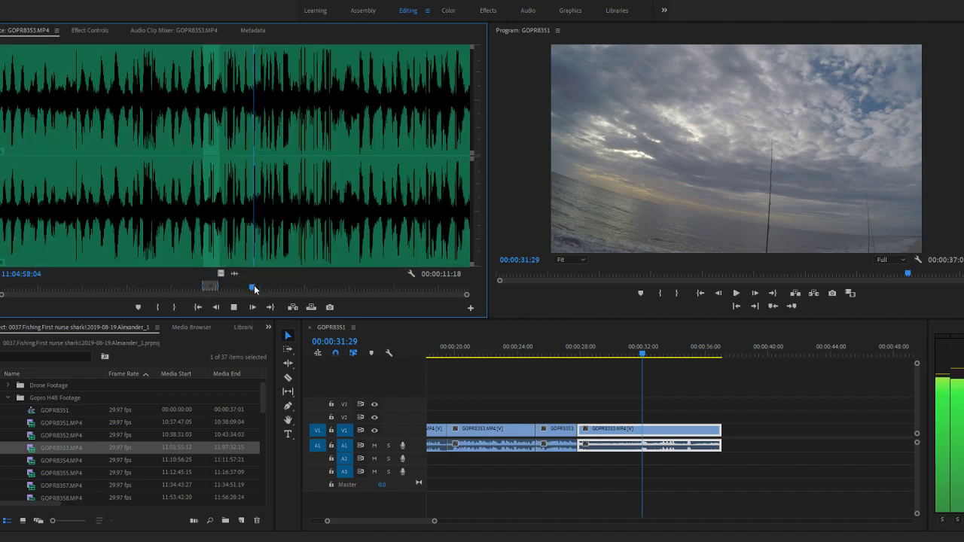
key("space")
left_click_drag(253, 290, 261, 290)
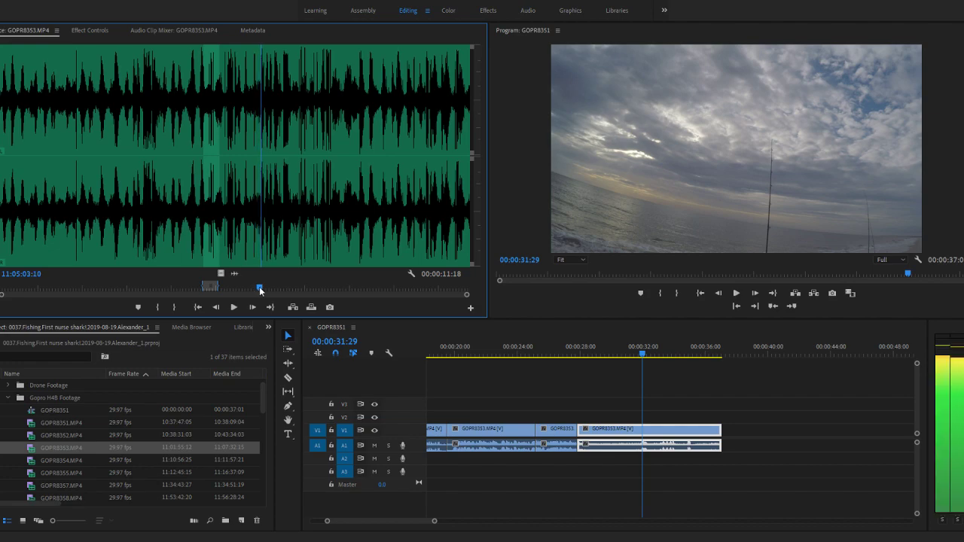
left_click(157, 307)
left_click(220, 274)
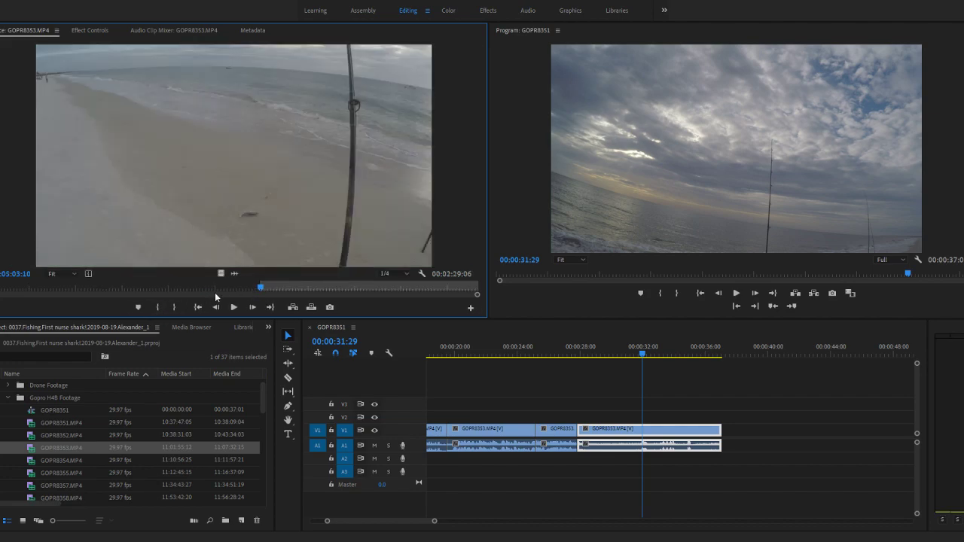
- Mark an Out point in GOPR8353.MP4 at about 11:05:07 and append the marked part to the end of the sequence
left_click(171, 310)
key("space")
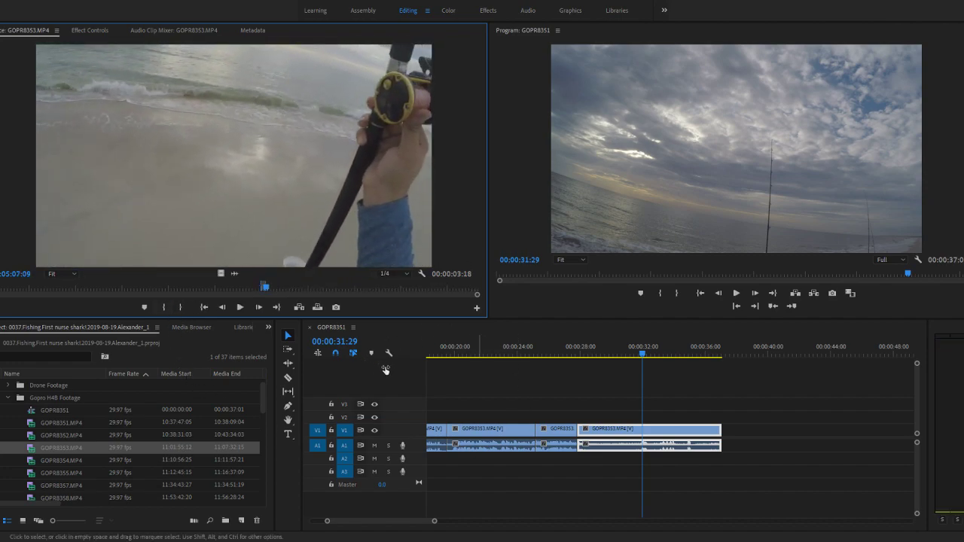
left_click(102, 427)
left_click_drag(36, 452, 716, 430)
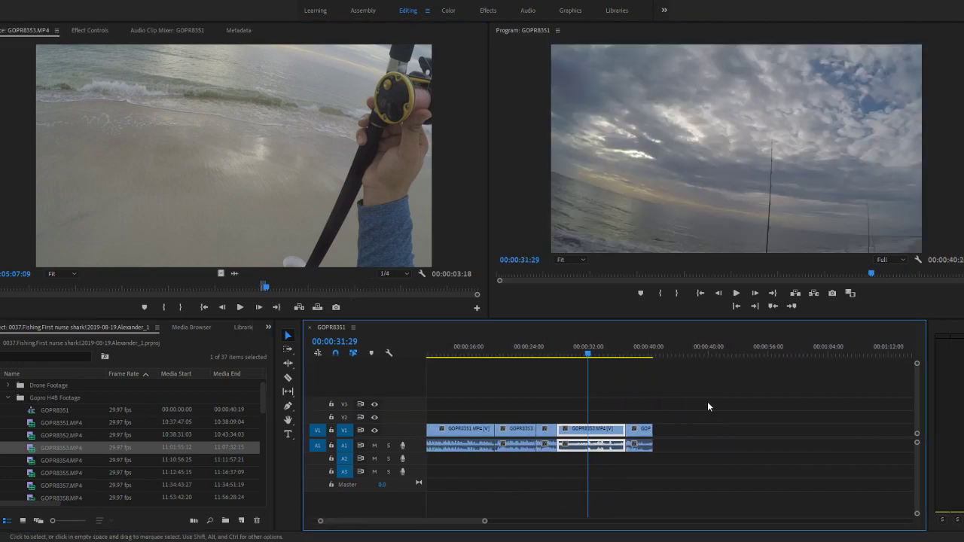
- Play the sequence from 00:00:25:20 and scrub through its last two clips to 00:00:39:27 to check the cuts
left_click(571, 353)
left_click_drag(571, 353, 620, 356)
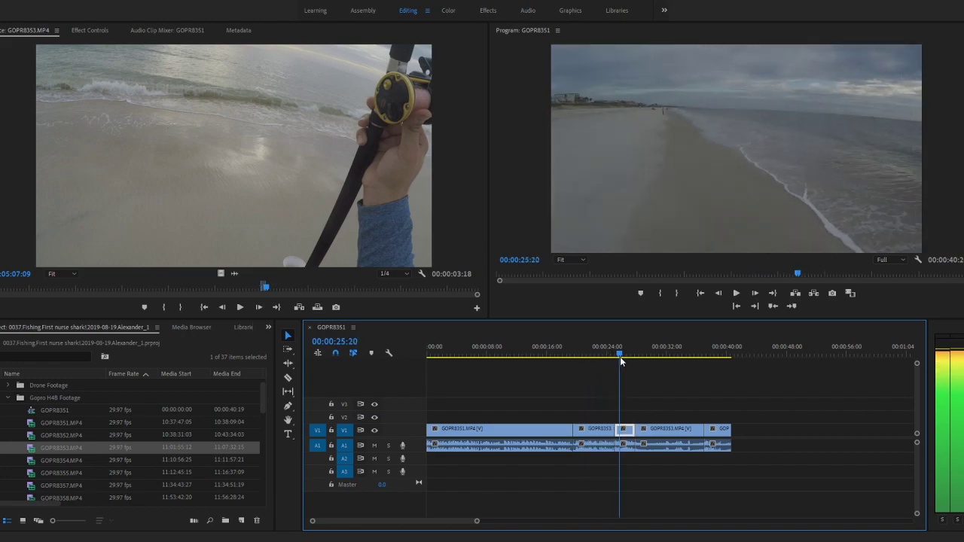
key("space")
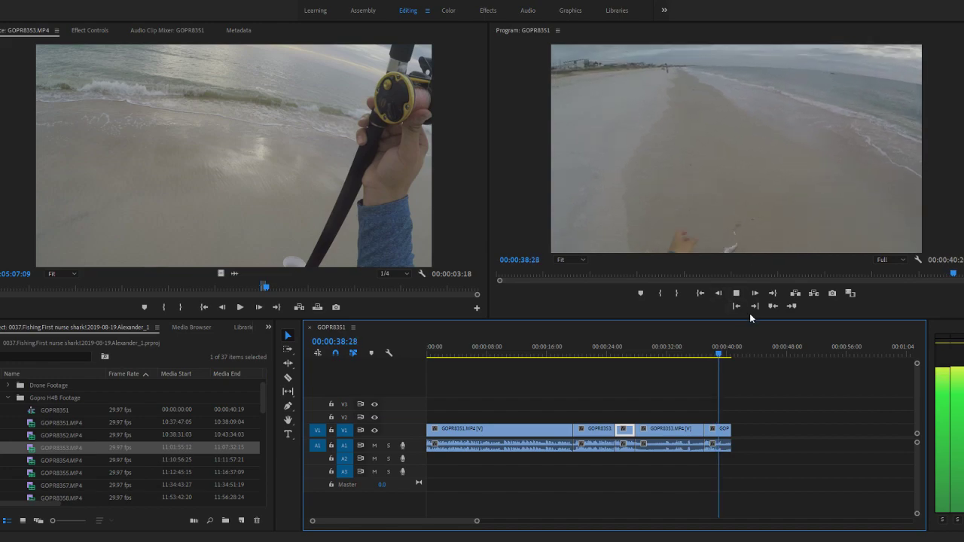
key("space")
left_click_drag(722, 356, 697, 358)
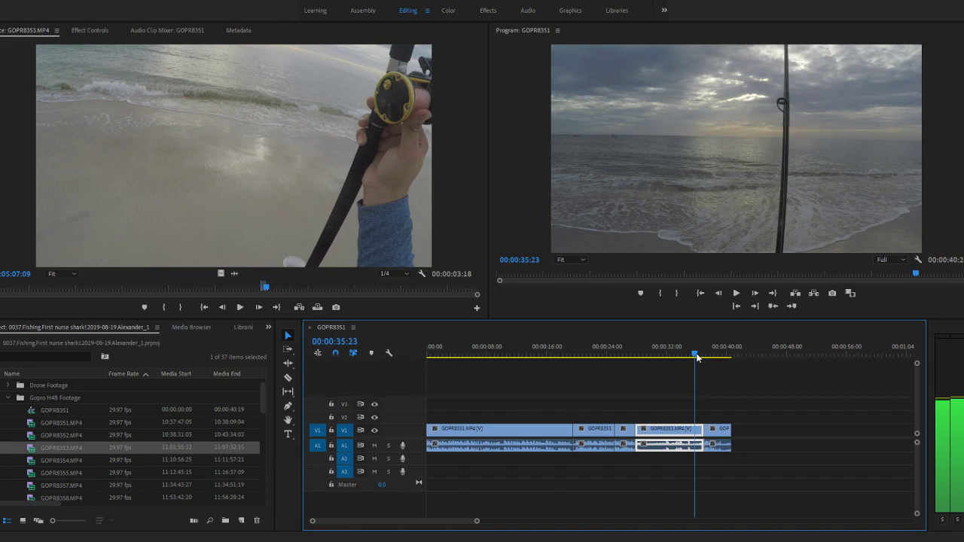
left_click_drag(697, 358, 732, 357)
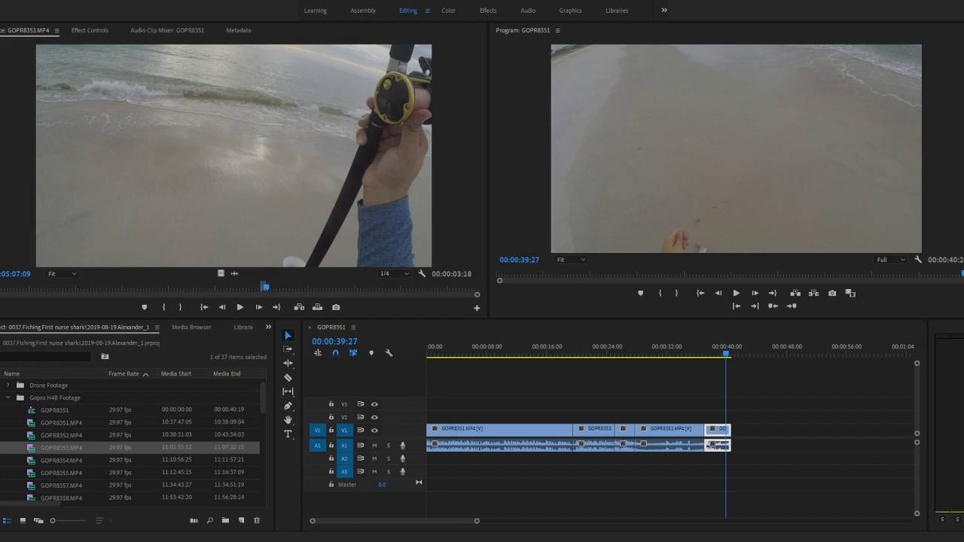
- Mark a new In point at about 11:05:17 in GOPR8353.MP4 and skim the rest of the clip to its end
left_click(235, 274)
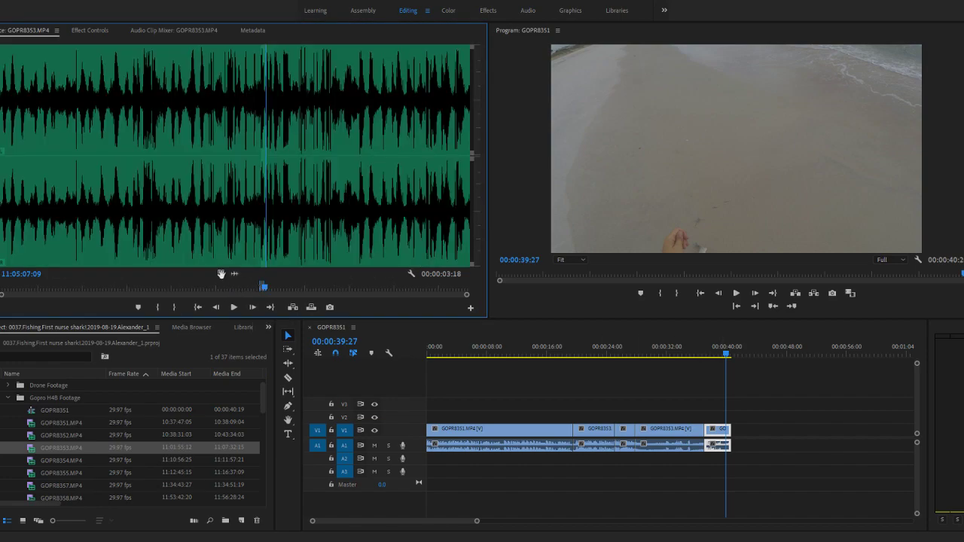
left_click(221, 275)
mouse_move(266, 289)
left_mouse_down()
mouse_move(292, 291)
mouse_move(281, 291)
left_mouse_up()
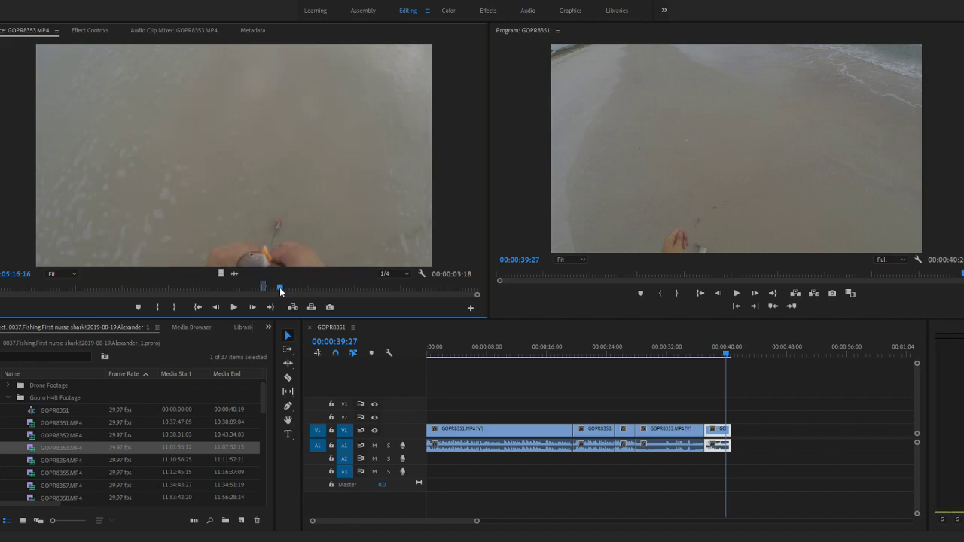
key("space")
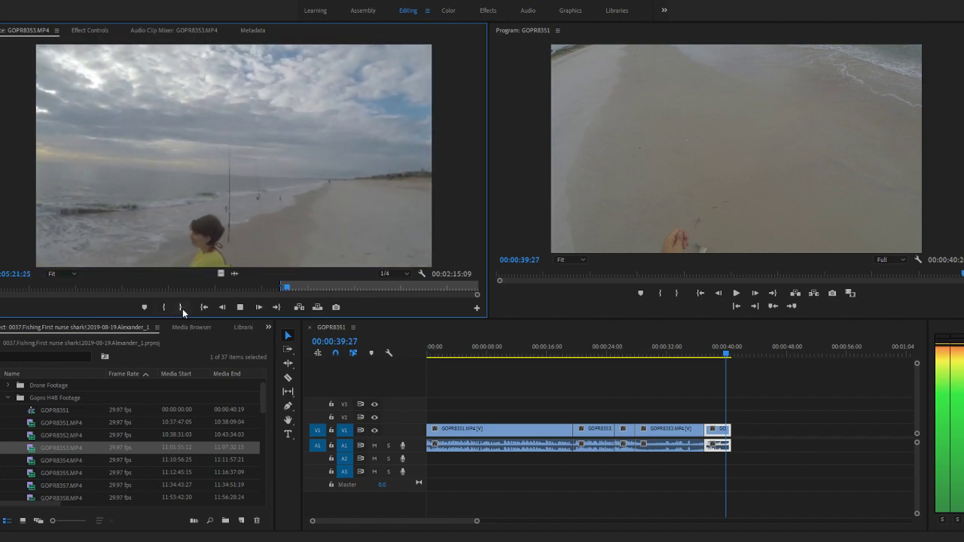
key("space")
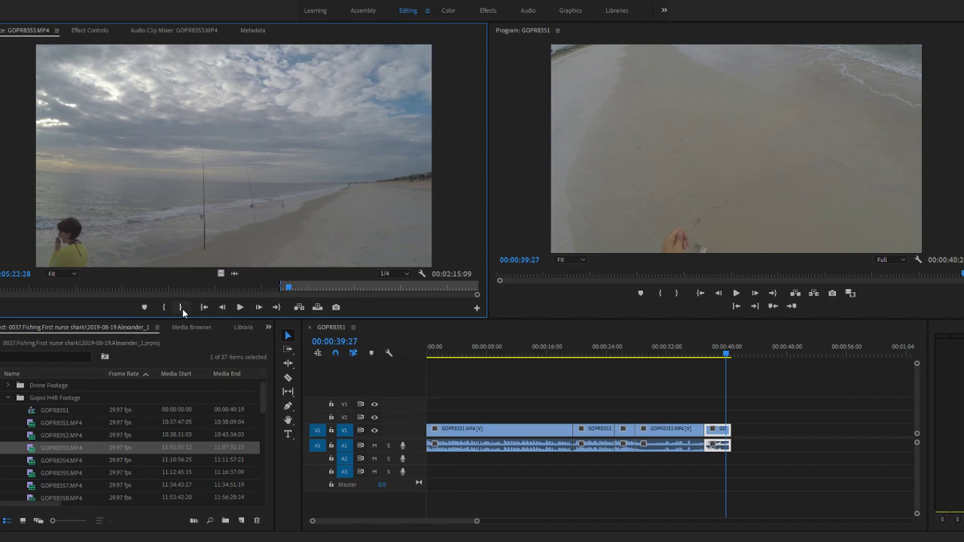
left_click_drag(289, 288, 298, 289)
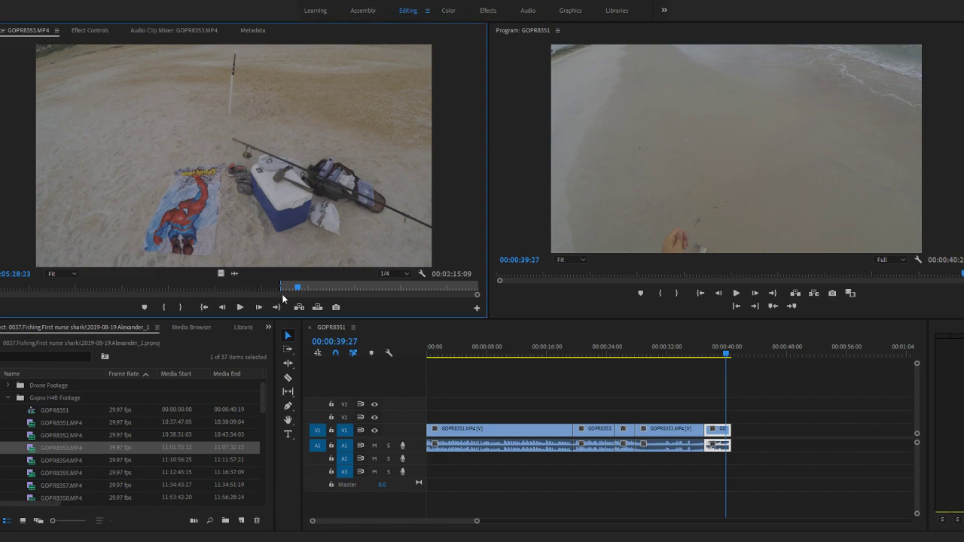
left_click_drag(300, 288, 480, 290)
- Open GOPR8354.MP4 in the source view, play its opening, and skim it to 11:11:38:07
double_click(54, 458)
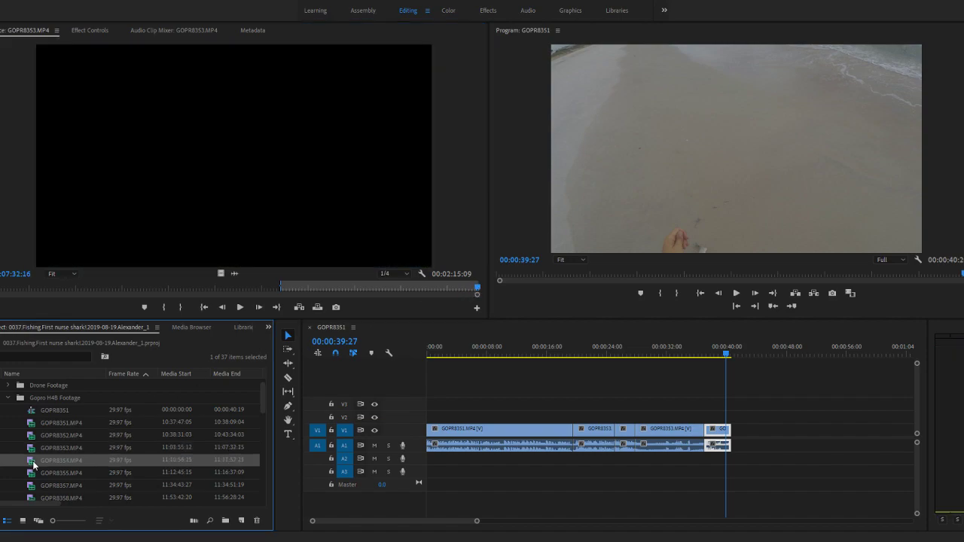
key("space")
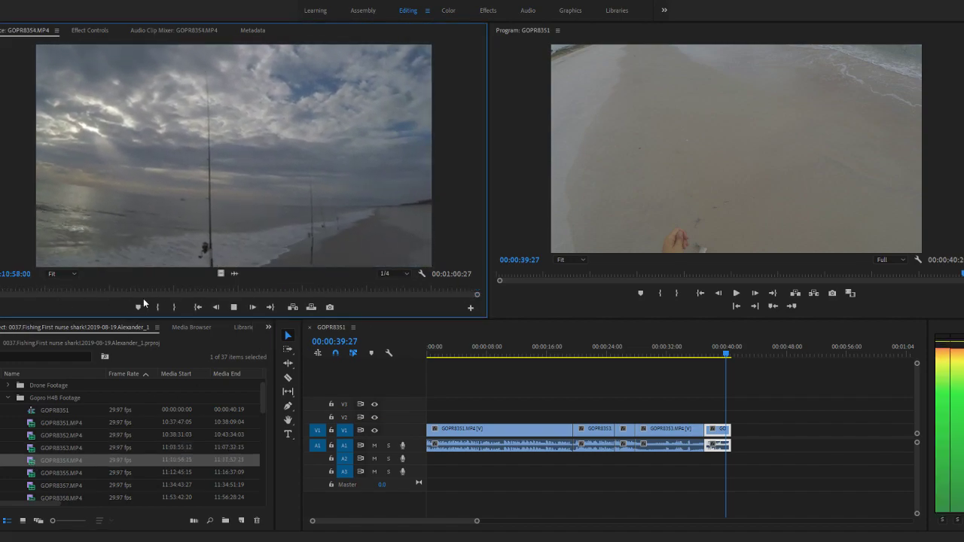
left_click(6, 290)
left_click_drag(6, 290, 322, 296)
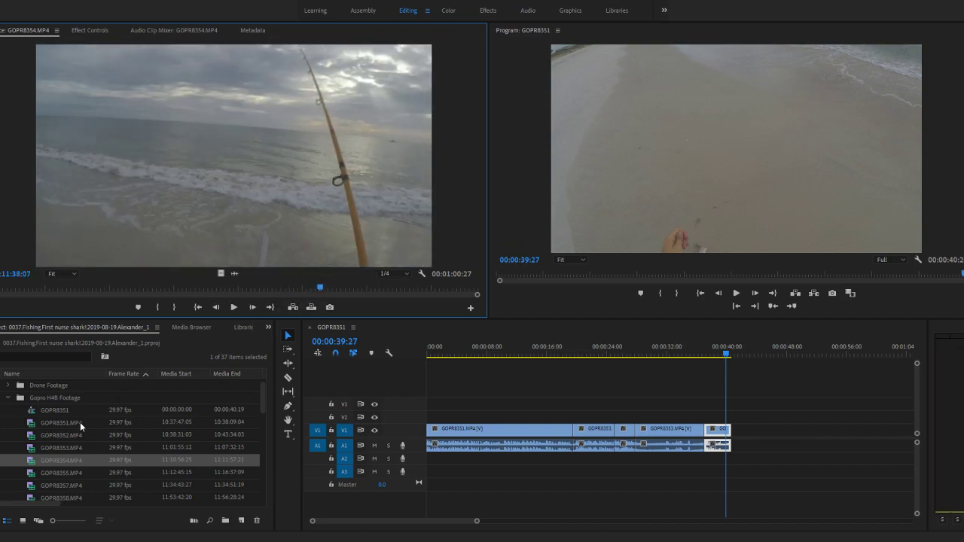
- Reopen GOPR8353.MP4 to play around 11:05:48:15 and skim to its end, and skim the rest of GOPR8354.MP4
double_click(30, 449)
left_click_drag(351, 287, 311, 289)
key("space")
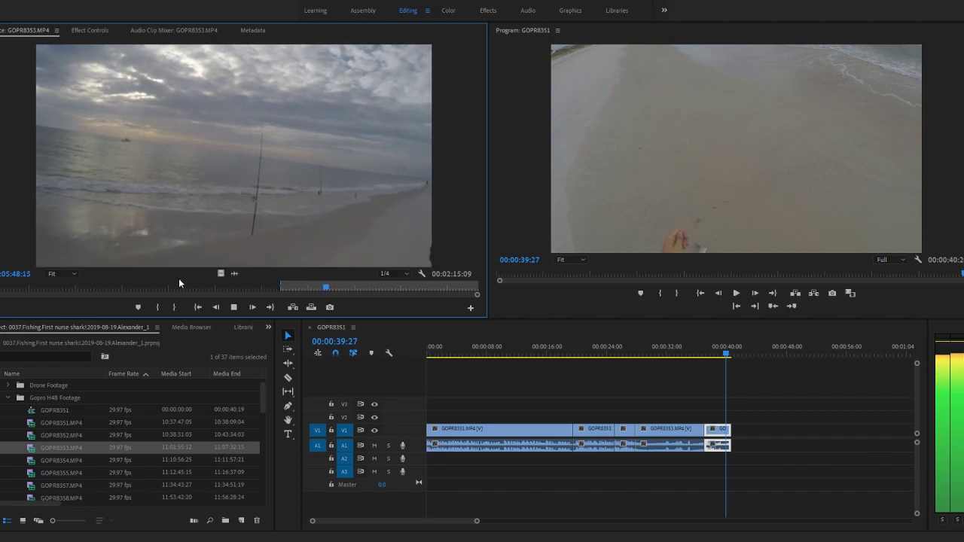
left_click_drag(320, 287, 479, 295)
double_click(30, 462)
left_click_drag(323, 290, 425, 293)
- Open GOPR8355.MP4, preview its opening, mark an In point at its first frame, 11:12:45:15, and play it from there
double_click(31, 473)
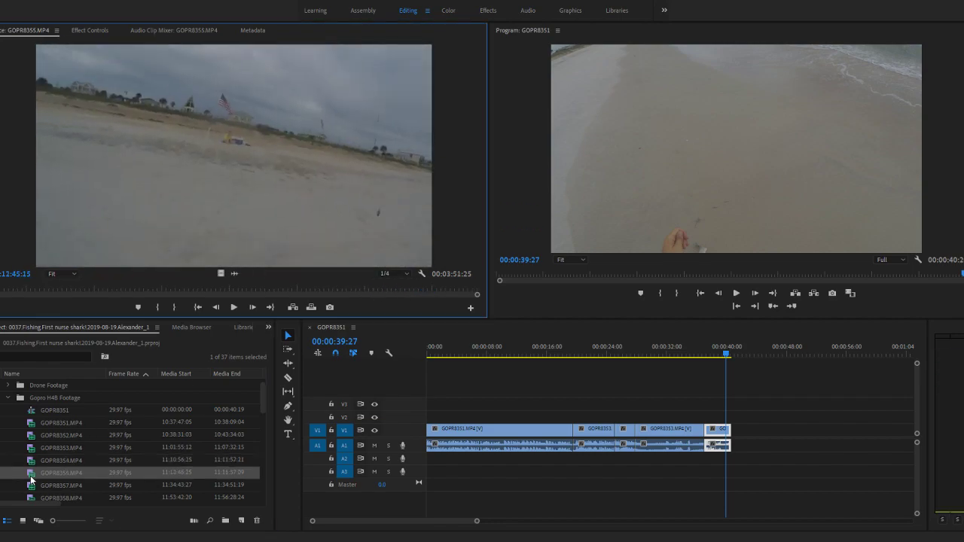
key("space")
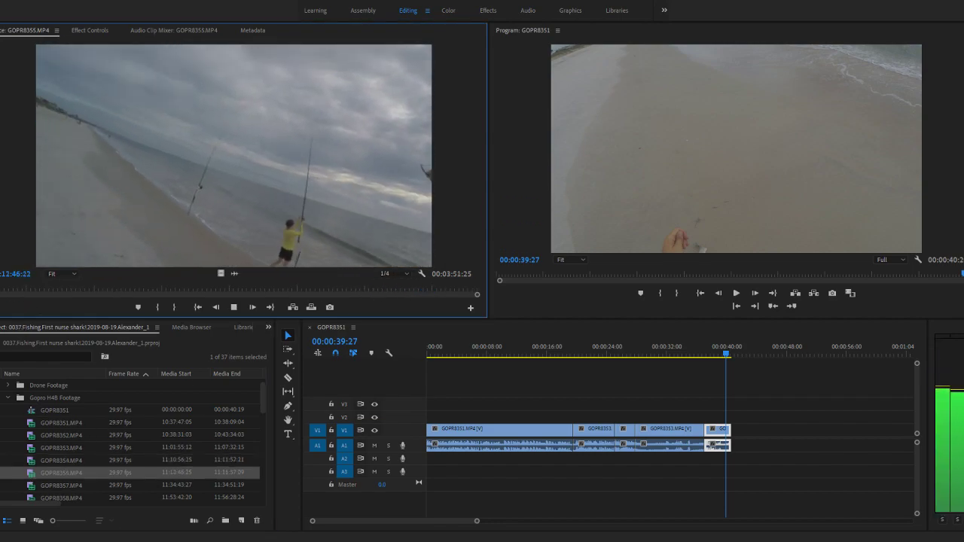
mouse_move(2, 290)
left_mouse_down()
mouse_move(92, 290)
mouse_move(0, 295)
left_mouse_up()
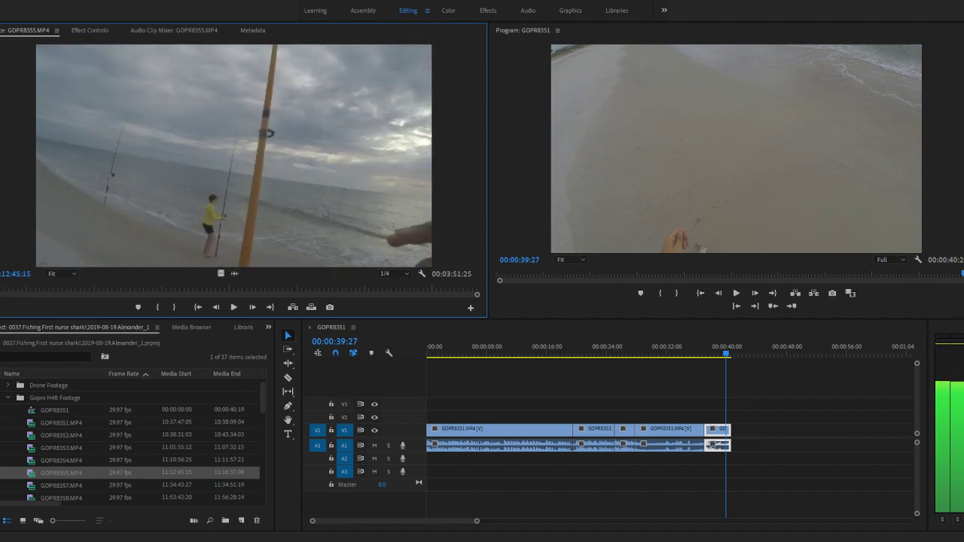
key("space")
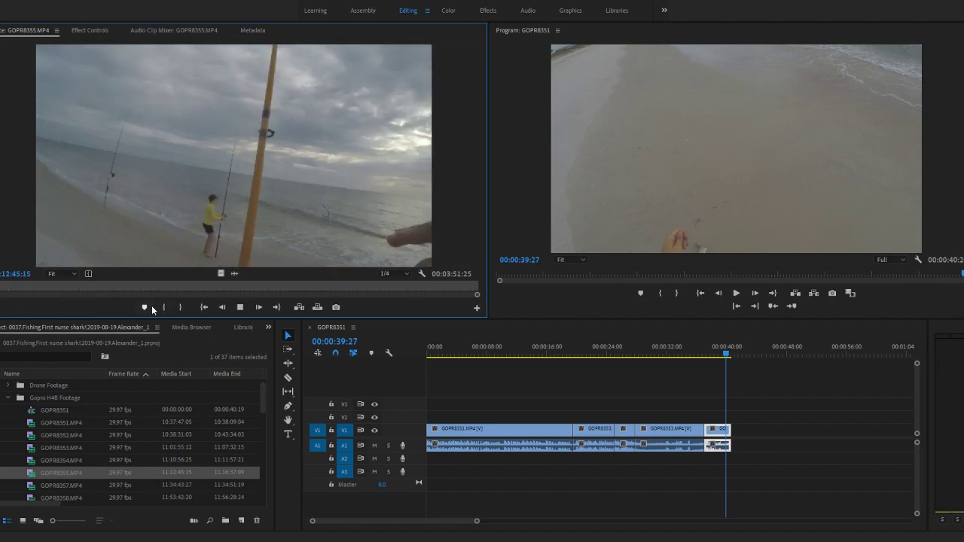
- Re-mark the In point of GOPR8355.MP4 at 11:13:00:15, using the audio waveform to place it
left_click(162, 308)
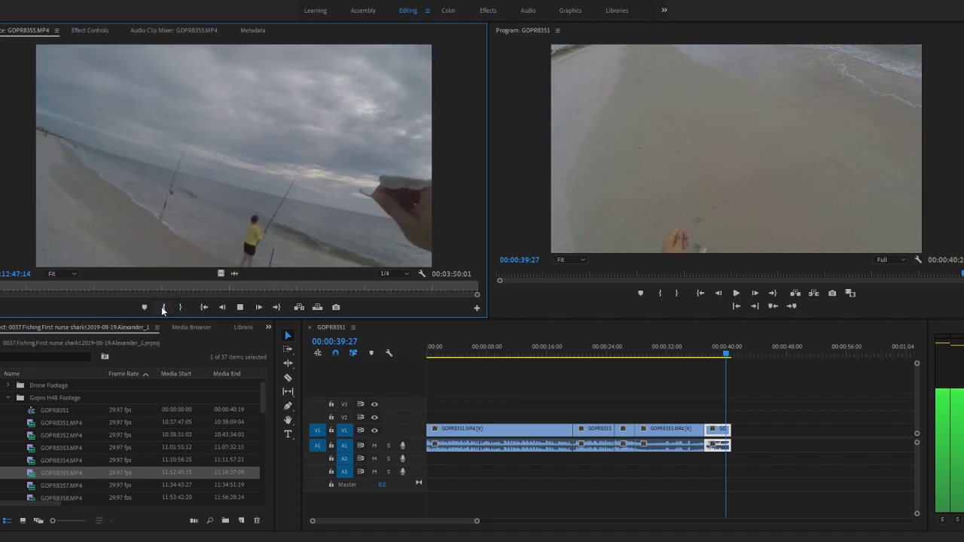
left_click(222, 274)
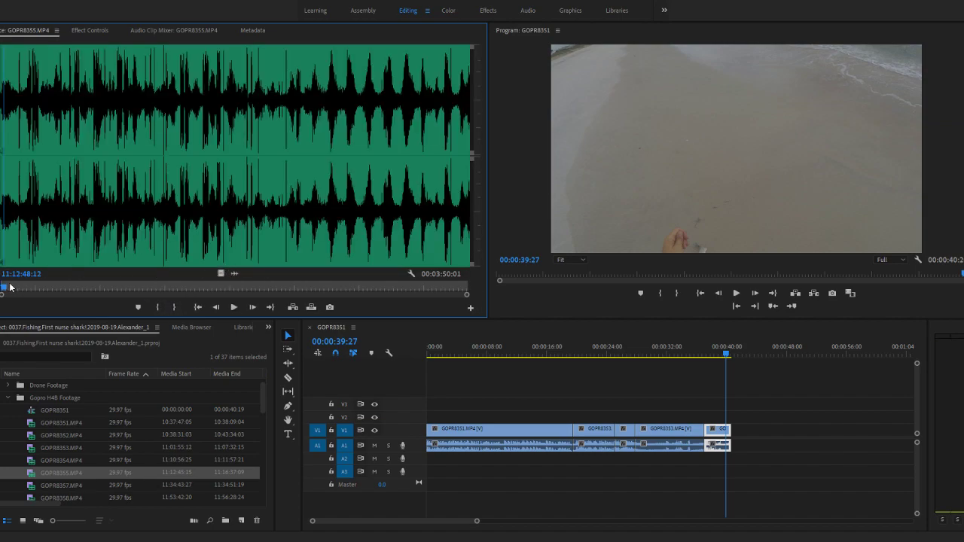
left_click_drag(22, 287, 30, 288)
left_click(158, 307)
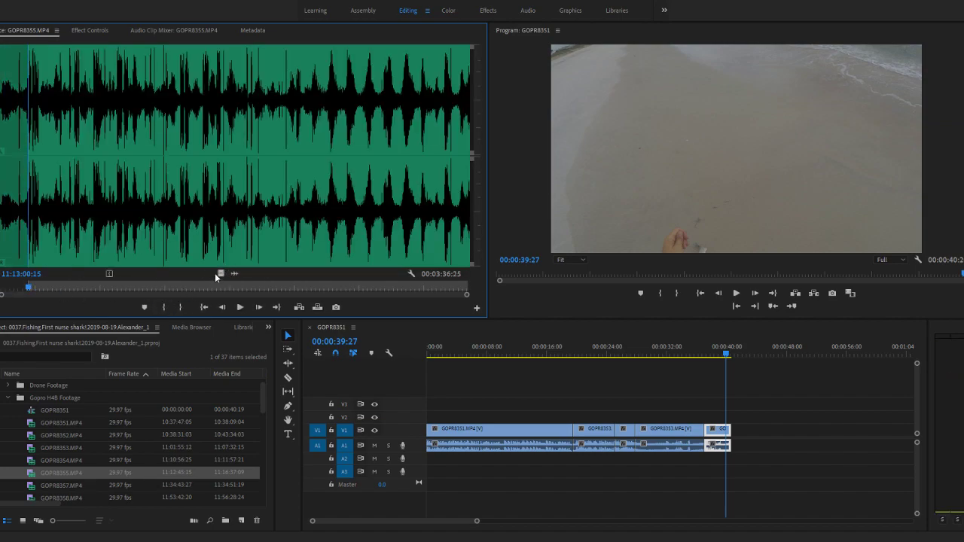
- Play GOPR8355.MP4 in video view, mark an Out point at about 11:13:09:17, and append the section to the end of the GOPR8351 sequence
left_click(216, 273)
key("space")
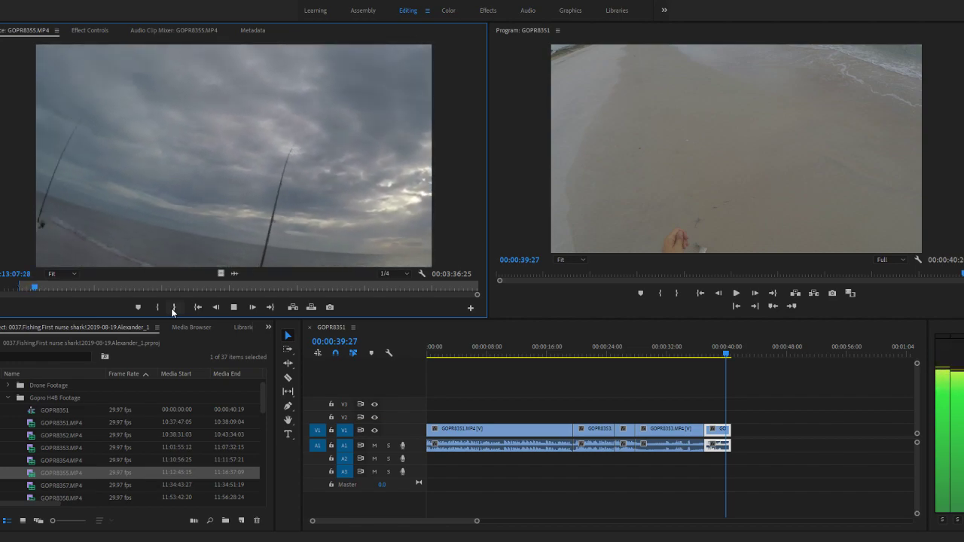
left_click(172, 307)
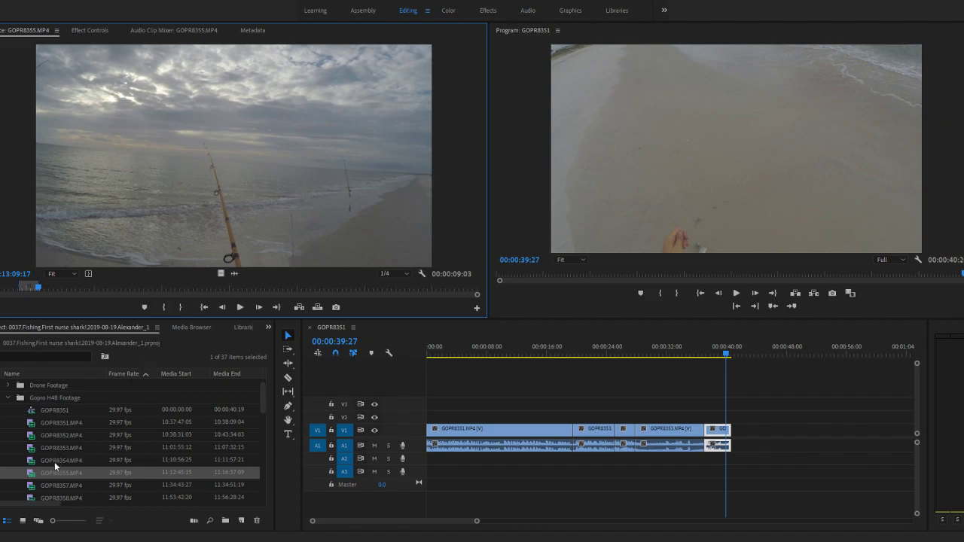
left_click_drag(31, 480, 740, 426)
scroll(681, 399, "down", 2)
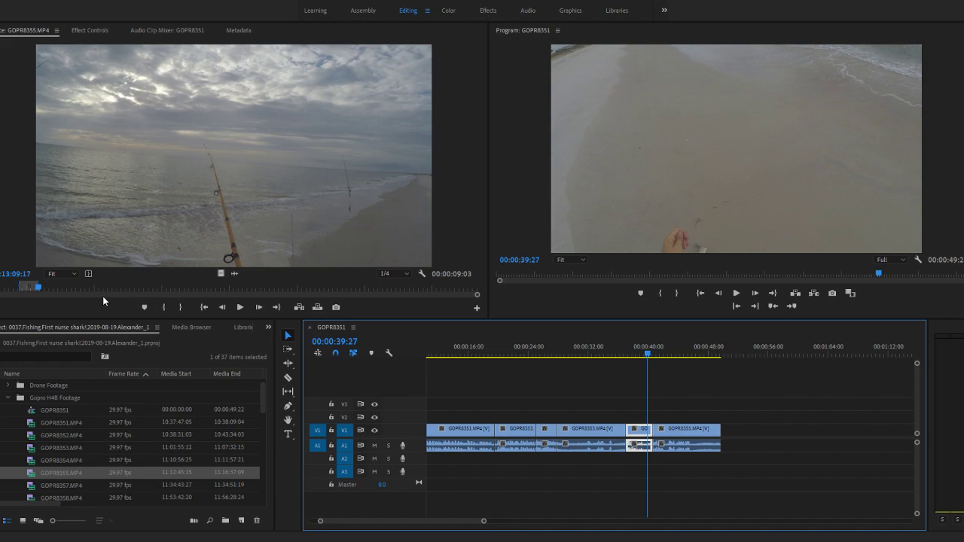
- Mark a 15-second section of GOPR8355.MP4 starting at 11:13:21:26 and append it to the end of the sequence
left_click_drag(41, 288, 63, 287)
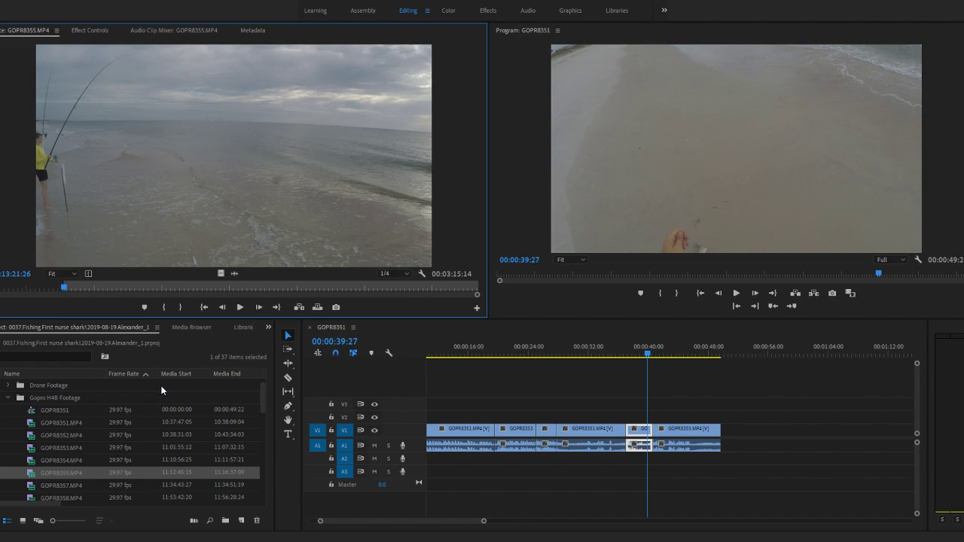
key("space")
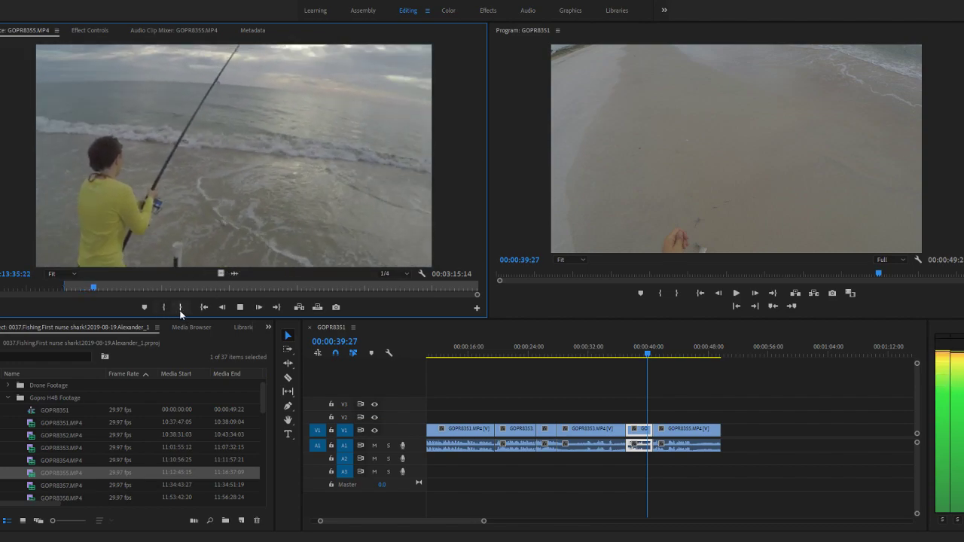
left_click(181, 309)
key("space")
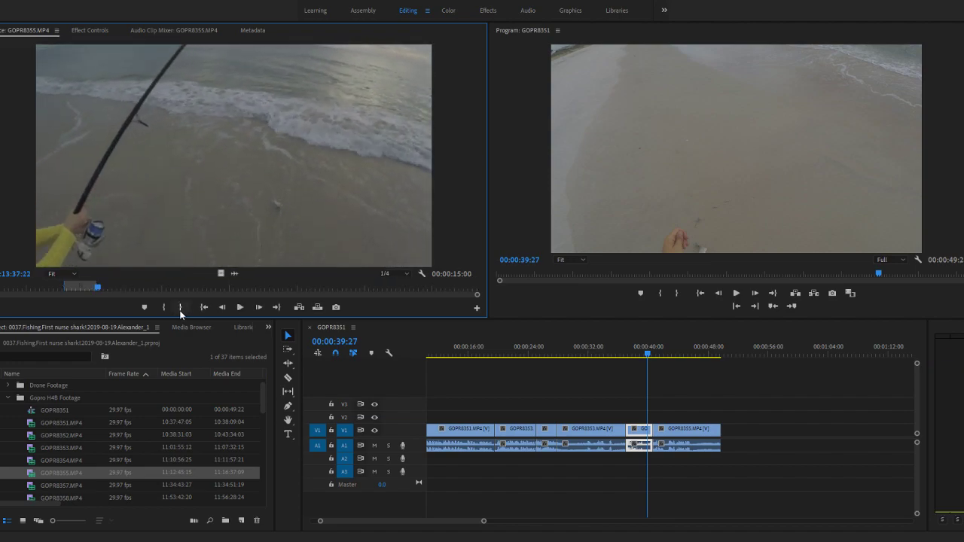
left_click_drag(39, 475, 723, 441)
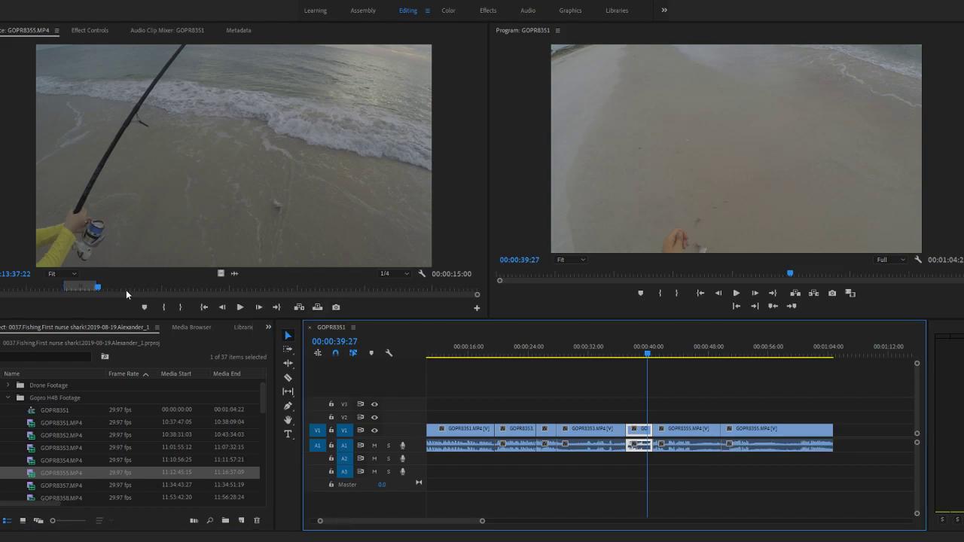
- Zoom in on the GOPR8355.MP4 waveform, mark a new In point at 11:13:43:28, and return to video view
mouse_move(106, 289)
left_mouse_down()
mouse_move(145, 290)
mouse_move(117, 290)
left_mouse_up()
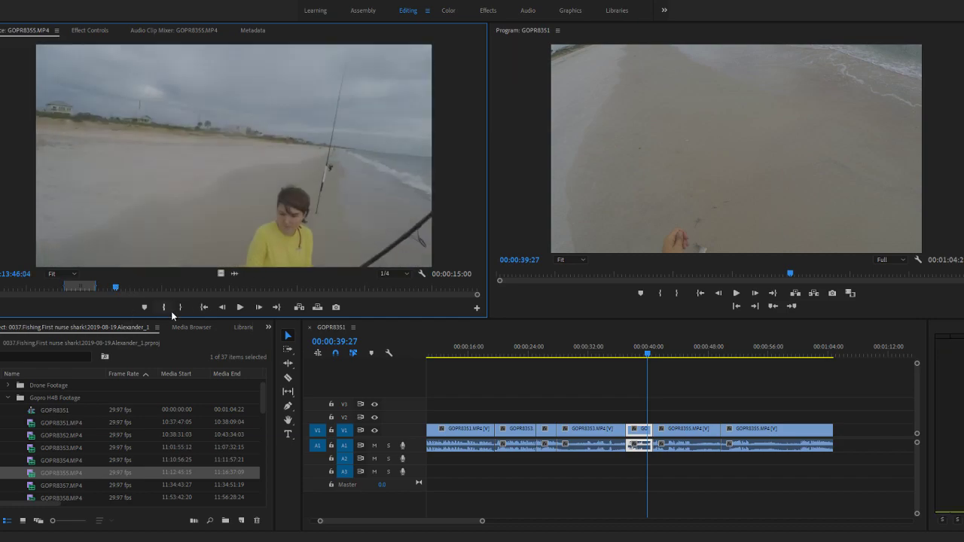
left_click(235, 273)
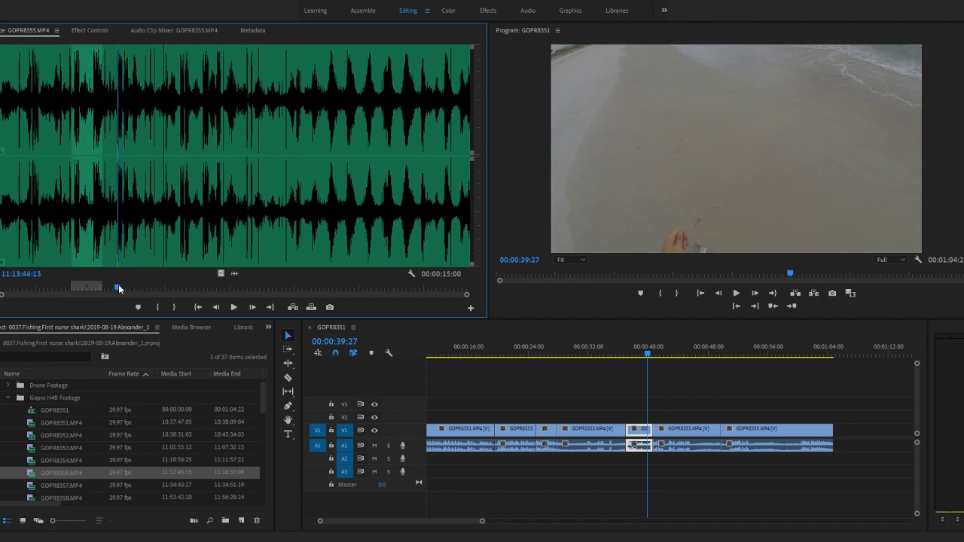
left_click_drag(465, 295, 311, 294)
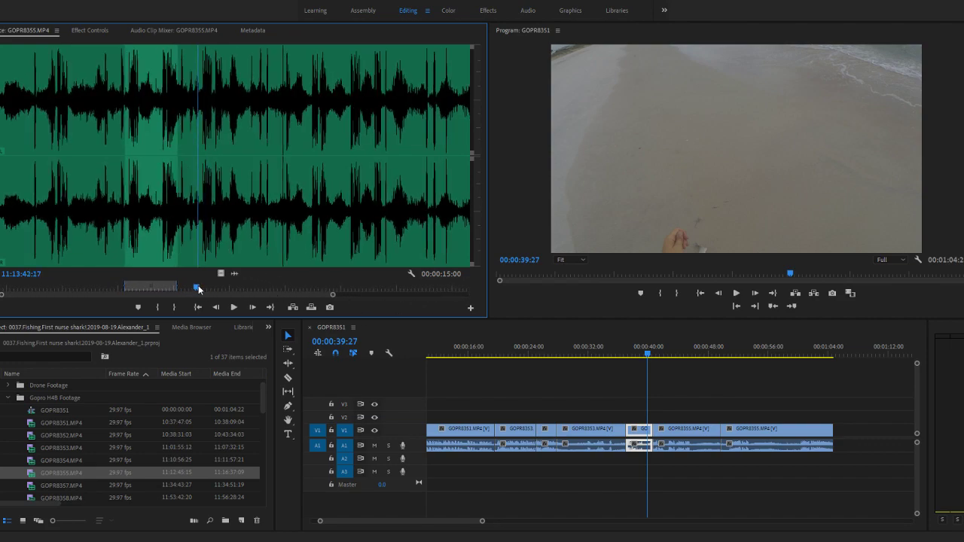
left_click_drag(198, 289, 202, 289)
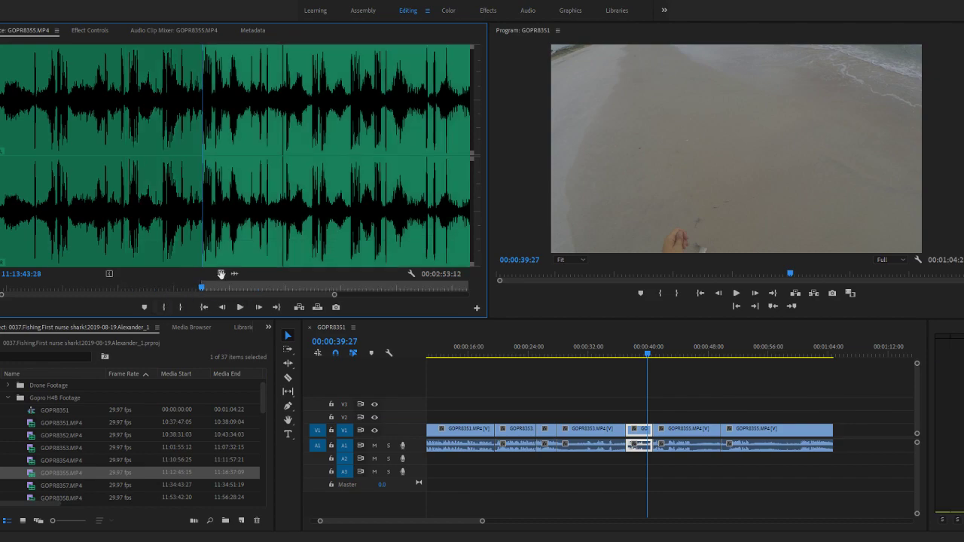
left_click(221, 274)
- Play from the In point, mark an Out point at about 11:14:01:00, and append this GOPR8355.MP4 section to the sequence end
left_click(234, 307)
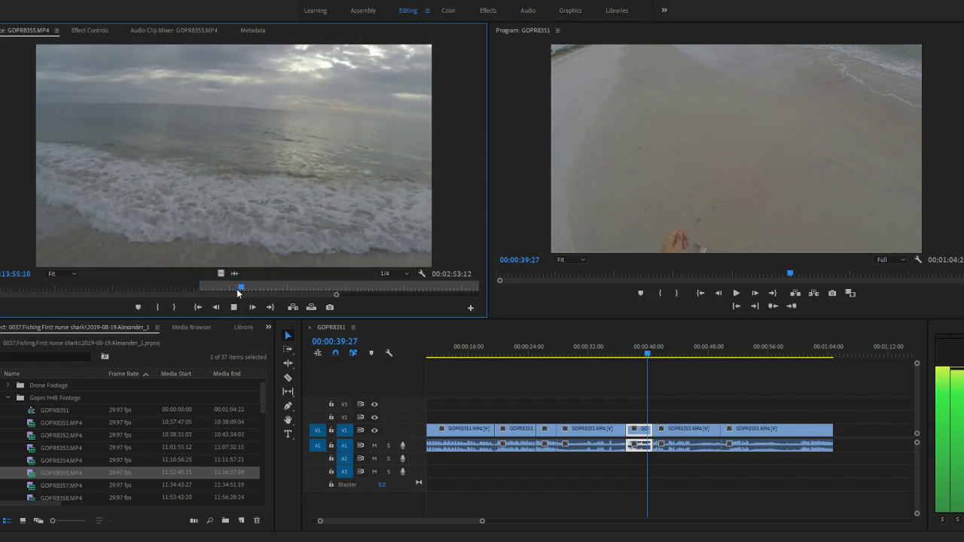
key("space")
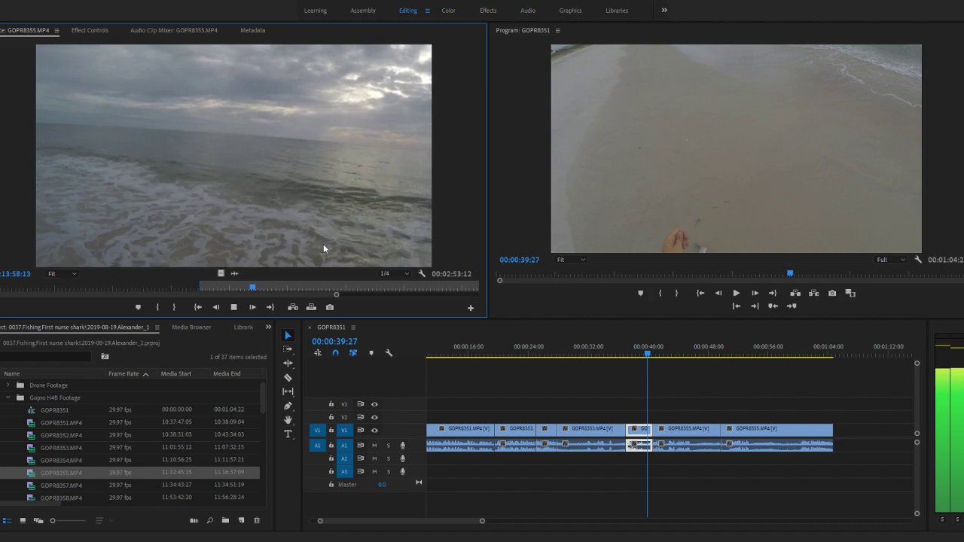
key("space")
key("space")
key("space")
left_click(176, 311)
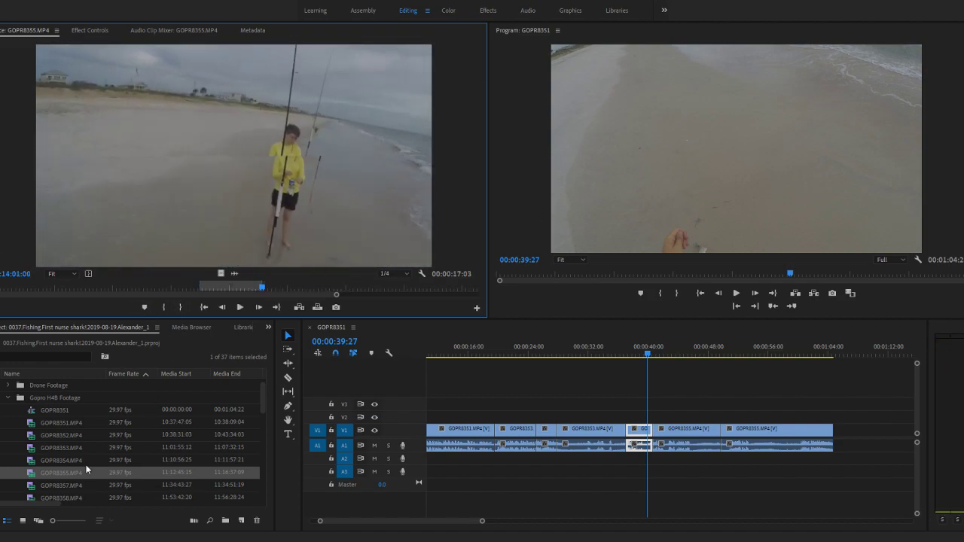
left_click_drag(28, 476, 836, 446)
key("minus")
scroll(766, 411, "down", 1)
- Skim GOPR8355.MP4 from about 11:13:24 through to its end for more usable footage
left_click_drag(162, 288, 130, 287)
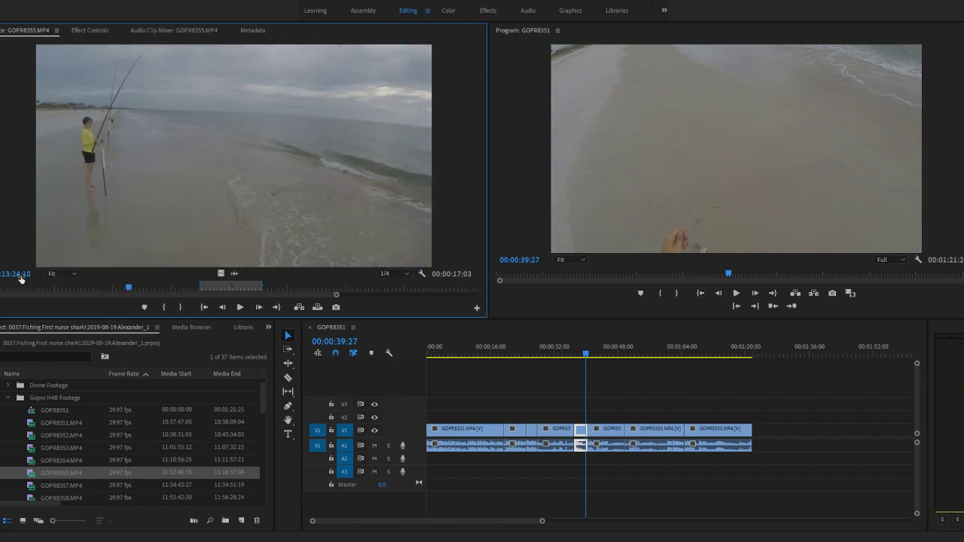
mouse_move(130, 289)
left_mouse_down()
mouse_move(243, 289)
mouse_move(101, 292)
mouse_move(130, 293)
left_mouse_up()
left_click_drag(128, 292, 252, 292)
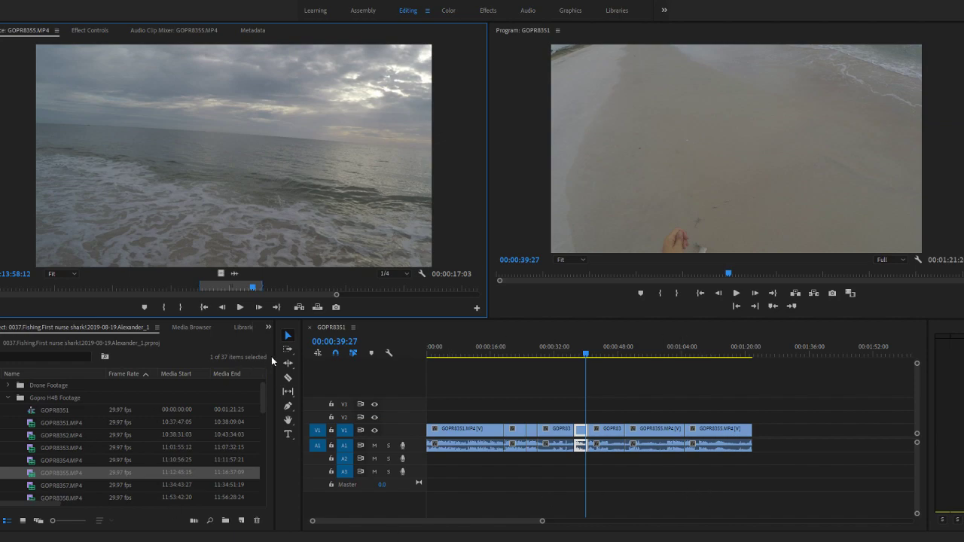
left_click_drag(253, 288, 487, 289)
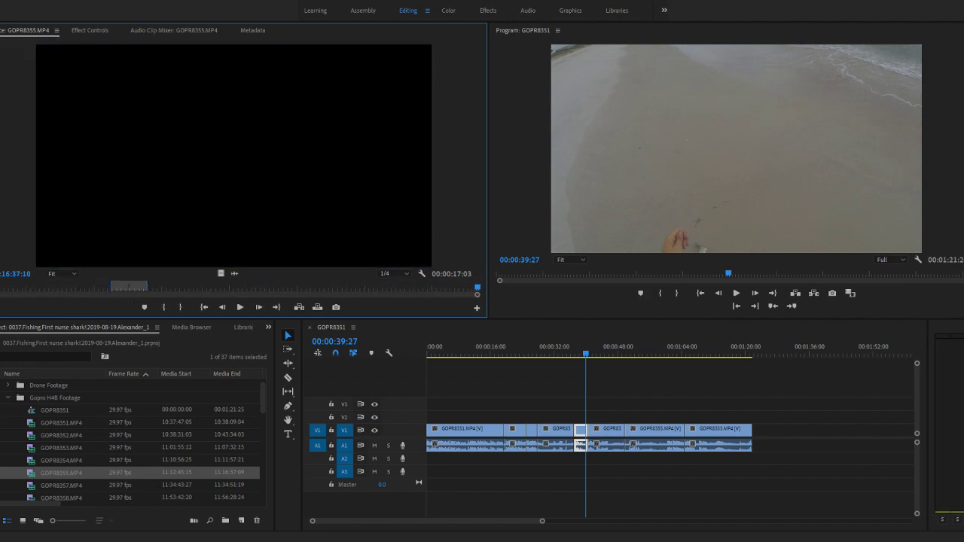
left_click_drag(186, 289, 474, 294)
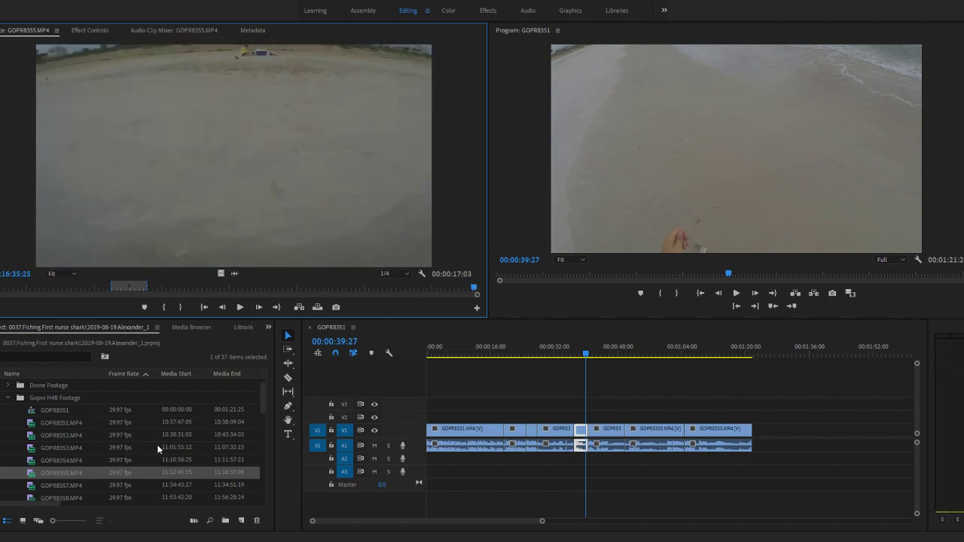
- Open GOPR8357.MP4 and skim it to its end, glance at the start of GOPR8358.MP4, and reopen GOPR8357.MP4
double_click(44, 486)
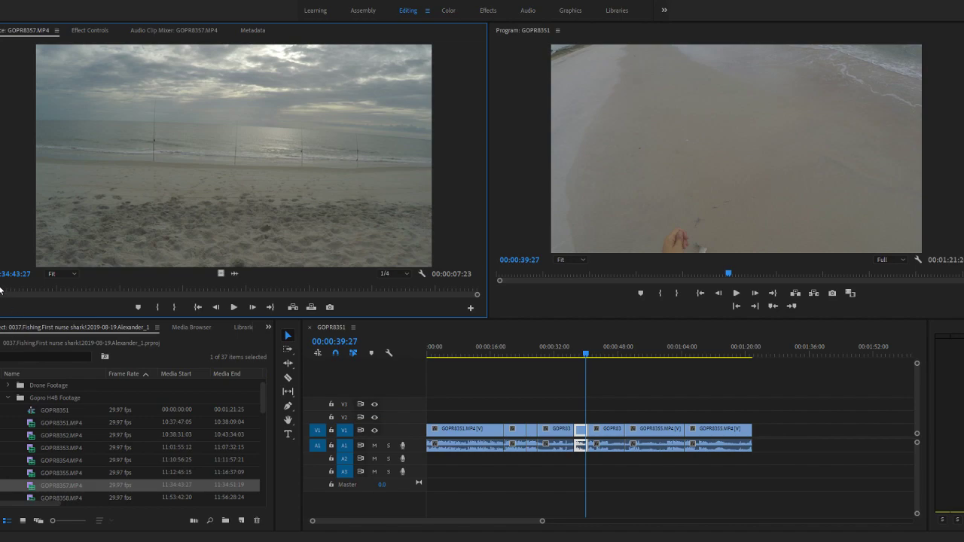
left_click_drag(9, 290, 448, 288)
scroll(19, 460, "down", 1)
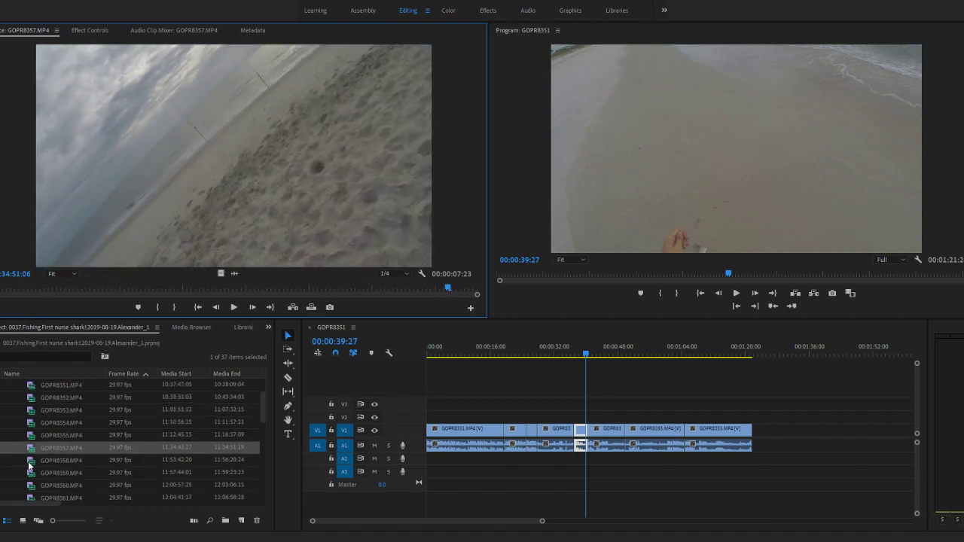
double_click(29, 462)
left_click_drag(0, 290, 0, 290)
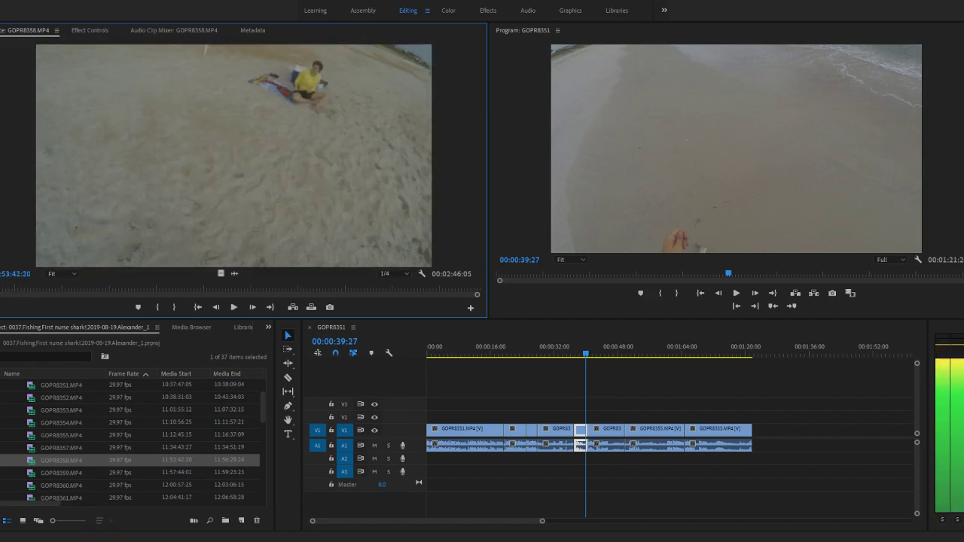
double_click(31, 451)
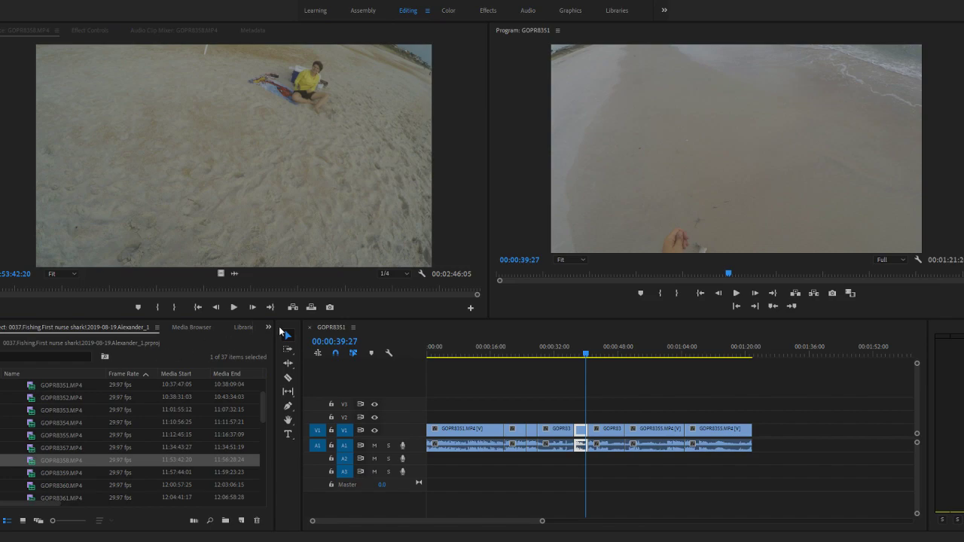
- Open GOPR8358.MP4, check its waveform and opening, and mark an In point at its first frame, 11:53:42:20
double_click(31, 460)
scroll(143, 474, "down", 6)
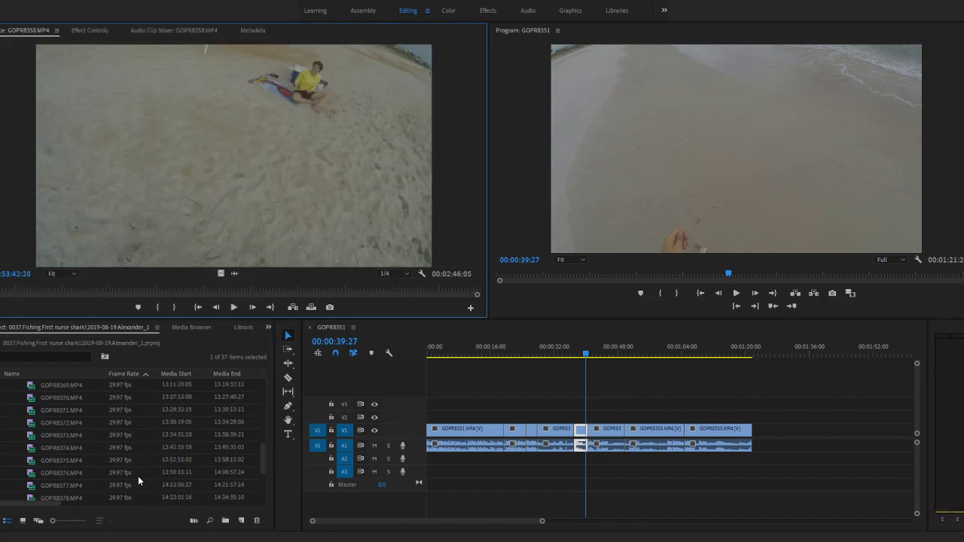
scroll(118, 465, "up", 6)
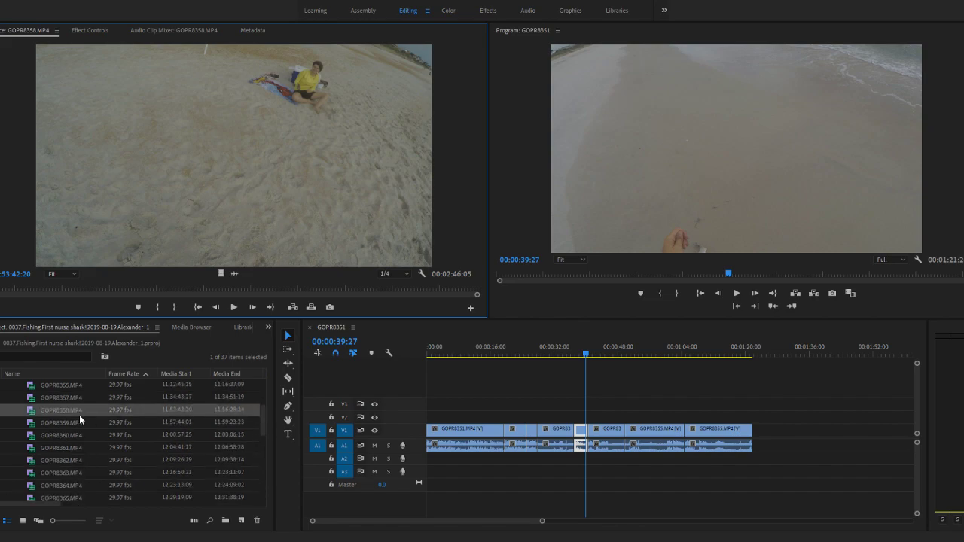
left_click(234, 275)
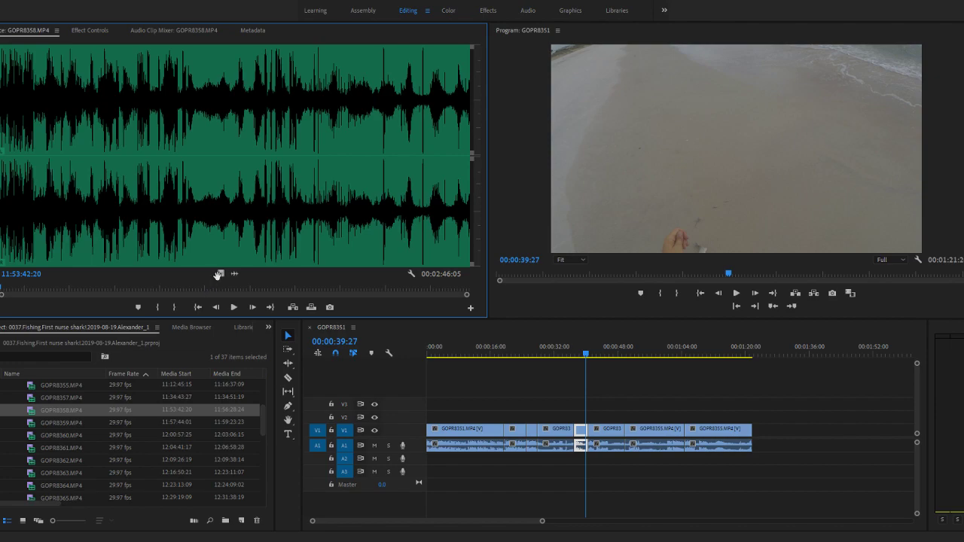
left_click(220, 274)
key("space")
left_click(162, 309)
key("space")
left_click(1, 289)
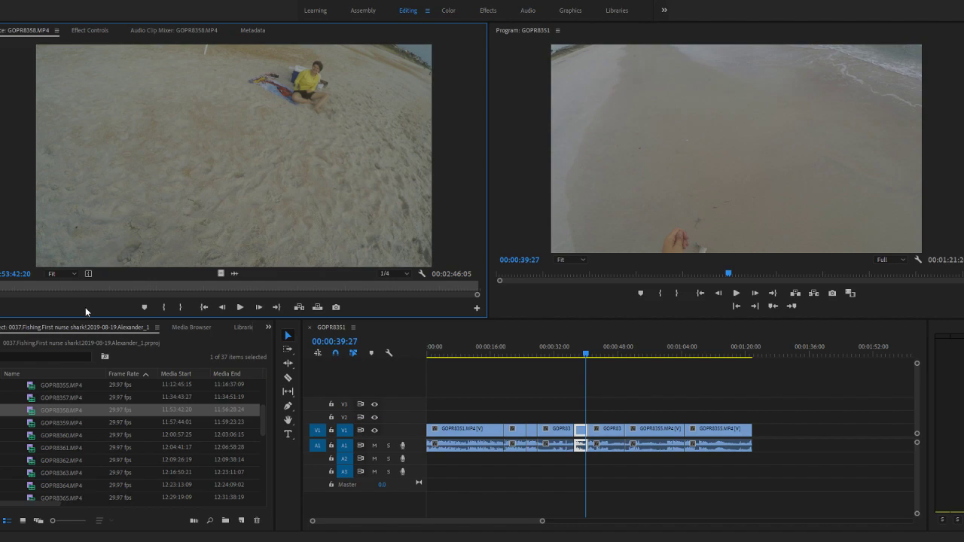
- Play the opening seconds of GOPR8358.MP4 in video view and in an enlarged audio waveform view
key("space")
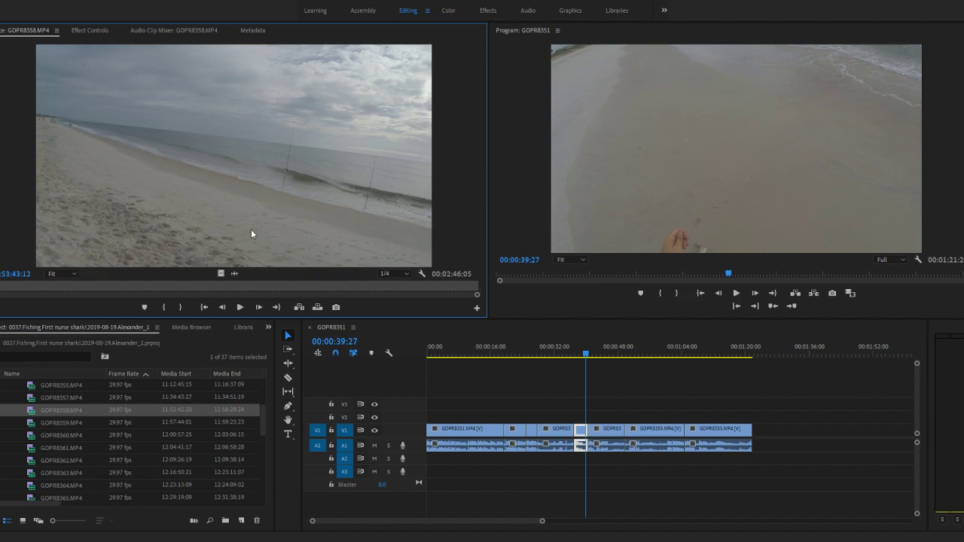
key("space")
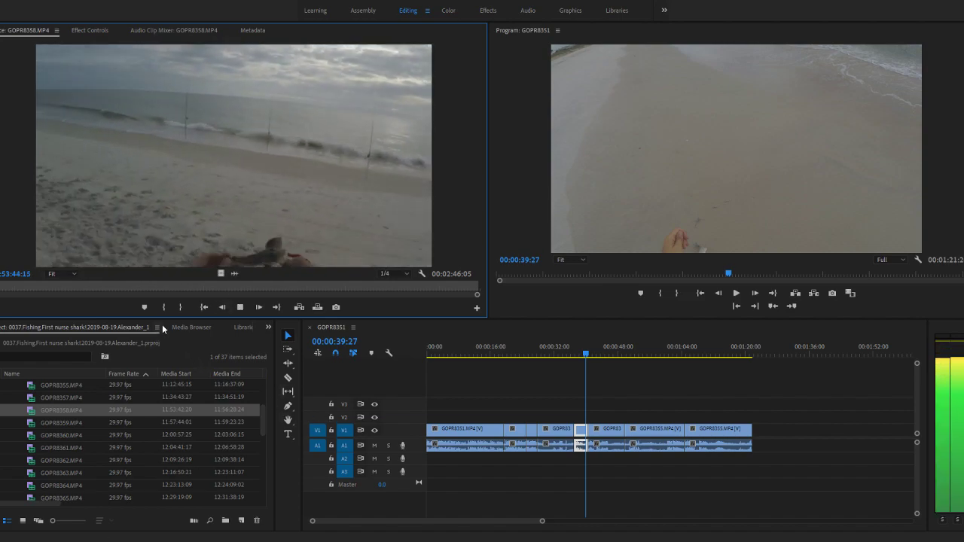
key("space")
left_click(234, 274)
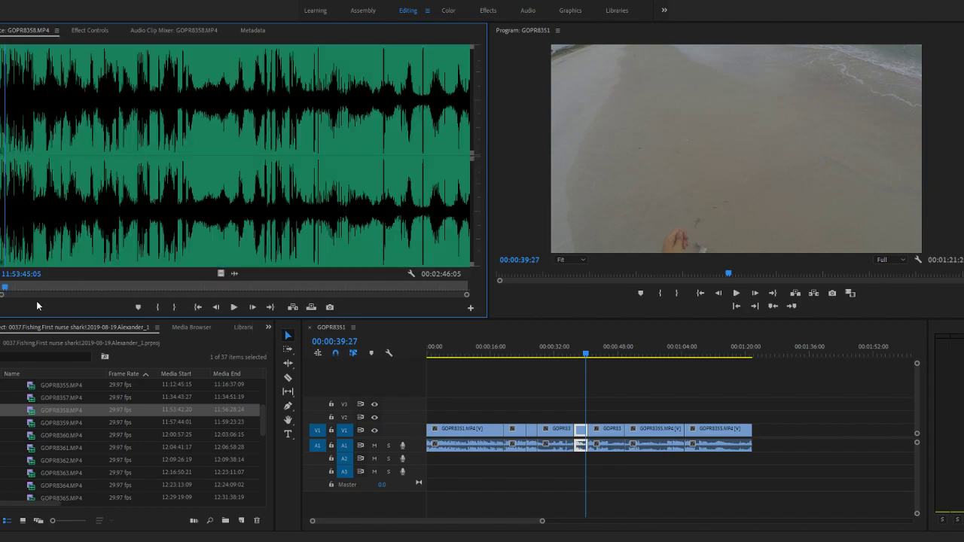
left_click_drag(466, 294, 79, 295)
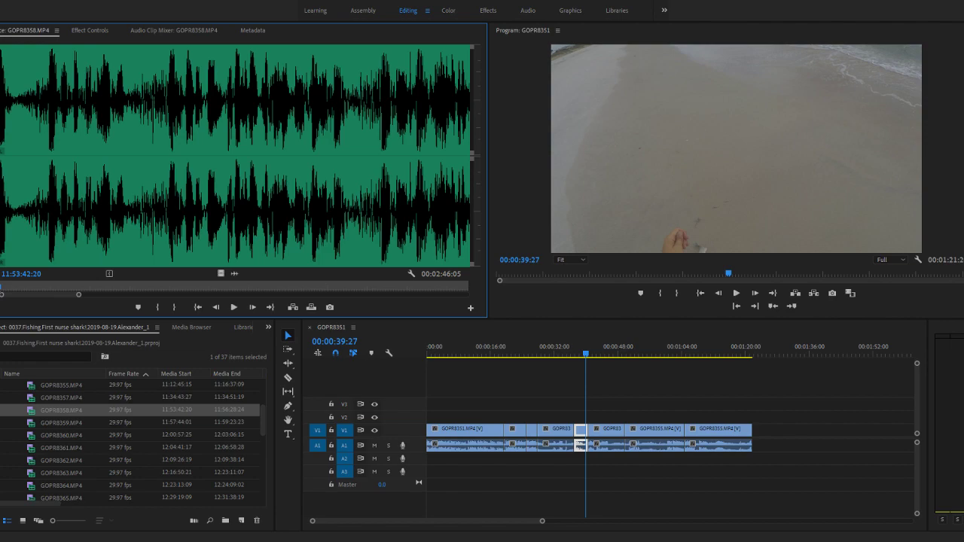
key("space")
- Scrub and replay the GOPR8358.MP4 waveform to find the starting sound, and mark the In point at 11:53:44:07
key("space")
mouse_move(46, 287)
left_mouse_down()
mouse_move(74, 287)
mouse_move(49, 284)
left_mouse_up()
left_click_drag(71, 287, 43, 286)
key("space")
left_click(68, 291)
key("space")
key("Right")
key("Right")
left_click_drag(64, 283, 59, 284)
left_click(153, 307)
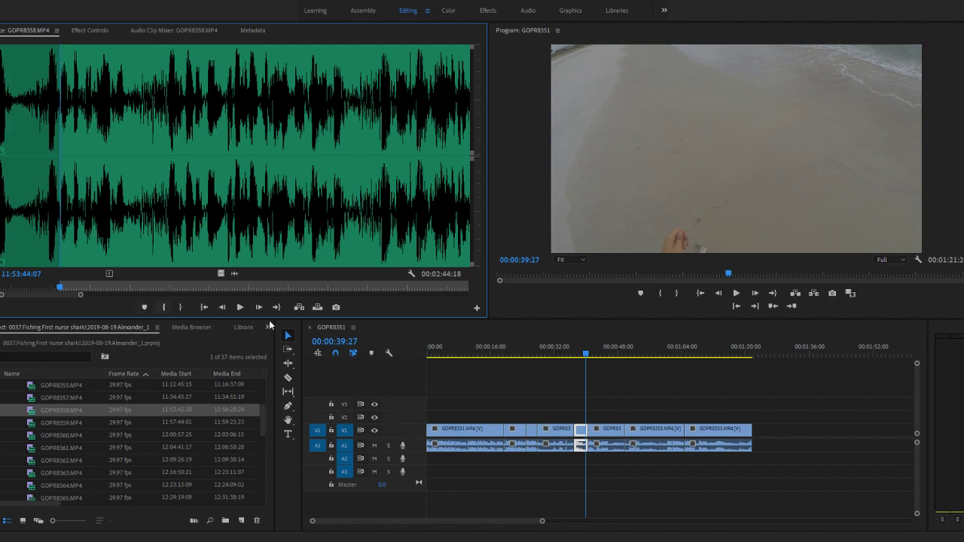
- Play GOPR8358.MP4 in video view, mark the Out point at 11:53:55:10, and append the section to the end of the GOPR8351 sequence
left_click_drag(81, 295, 226, 295)
key("space")
key("space")
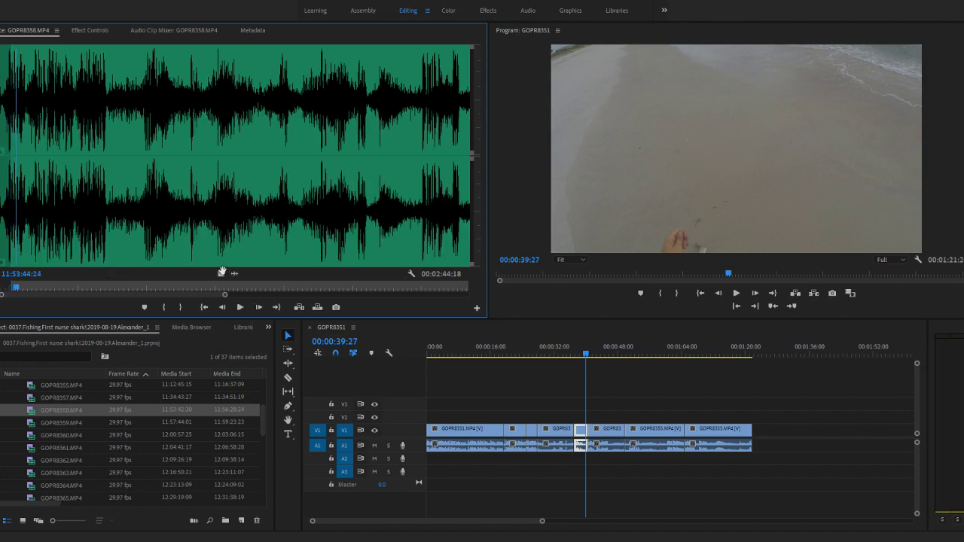
left_click(222, 272)
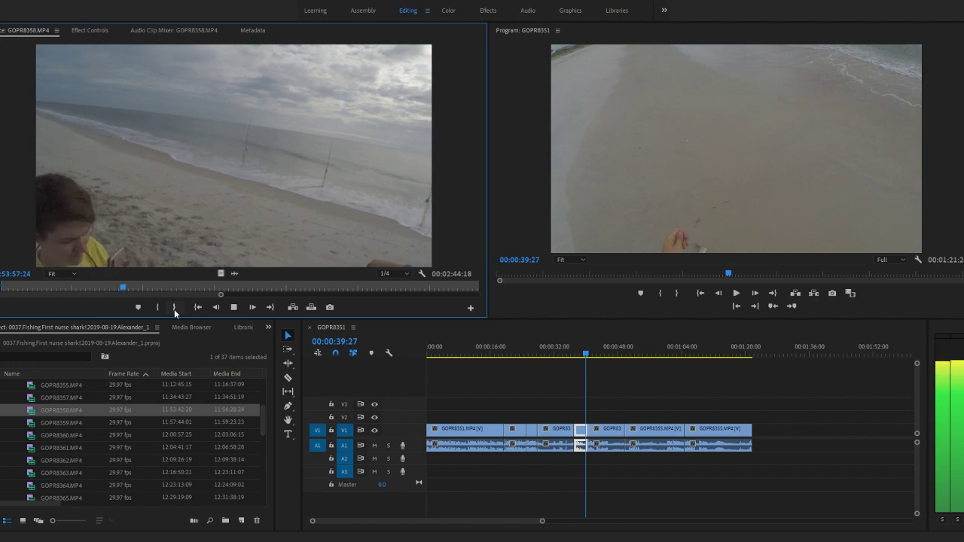
left_click_drag(120, 288, 89, 289)
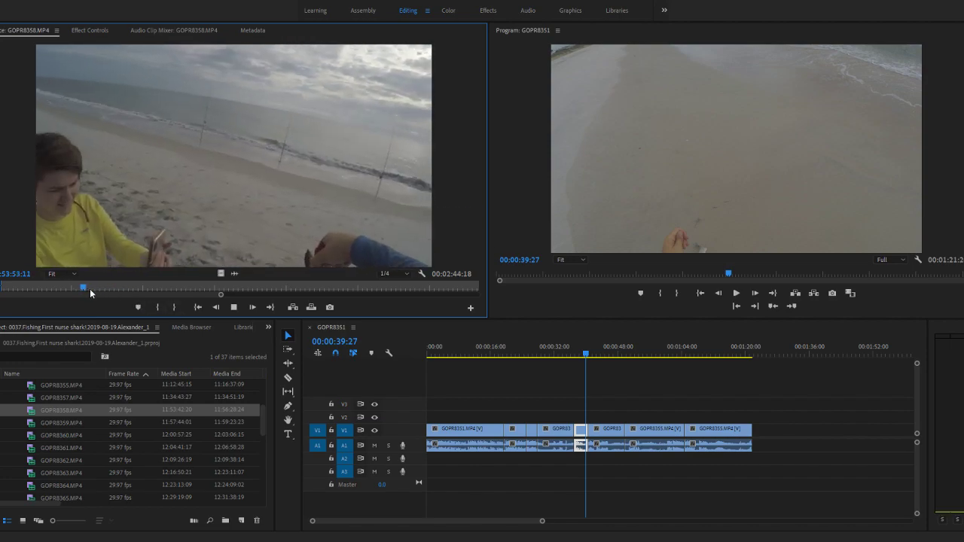
left_click(178, 309)
left_click(178, 308)
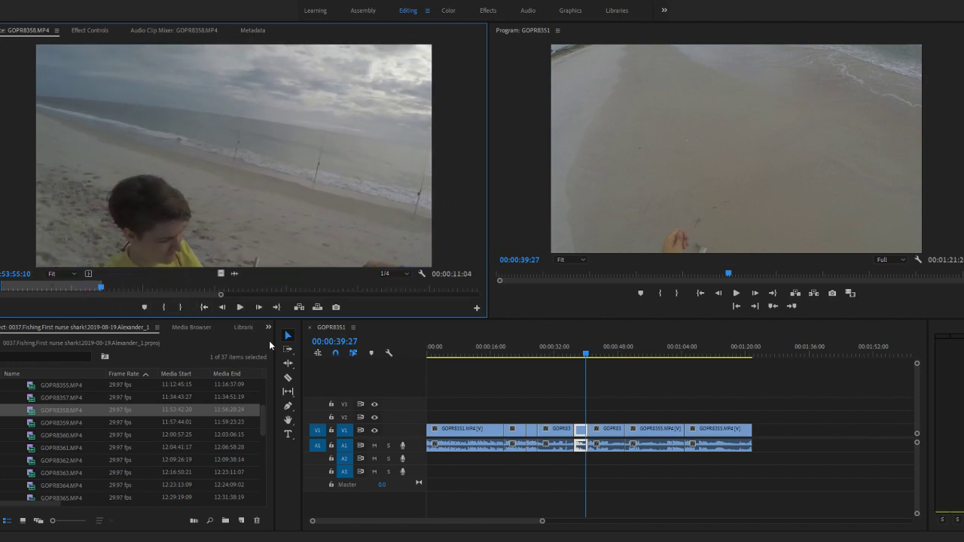
scroll(732, 445, "down", 5)
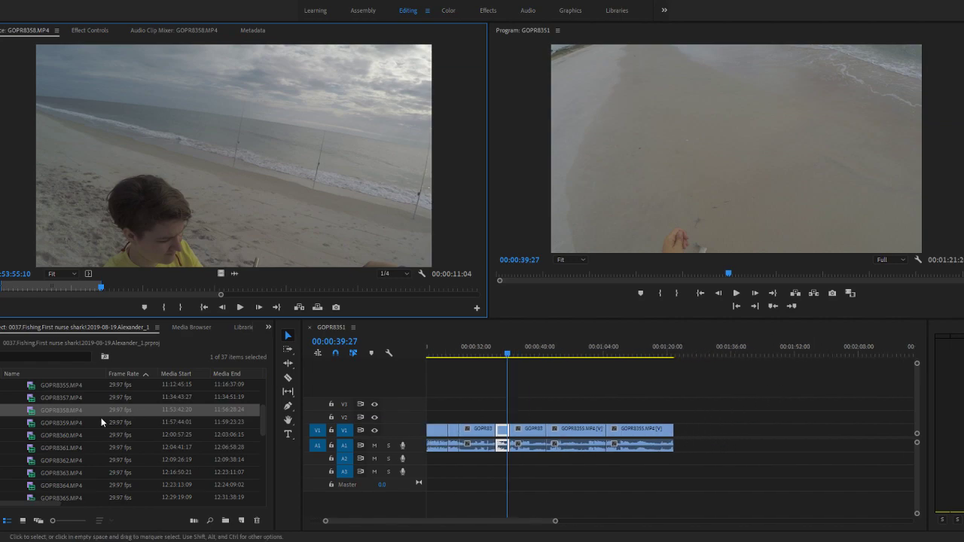
left_click_drag(35, 411, 675, 442)
- Skim GOPR8358.MP4 beyond the appended section and play the footage around 11:54:31
left_click(83, 309)
key("space")
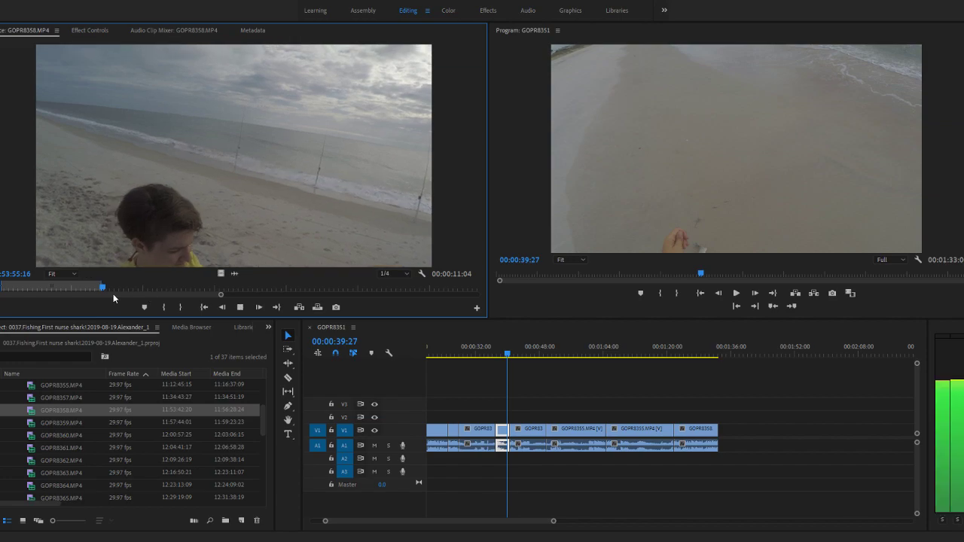
left_click_drag(114, 288, 431, 287)
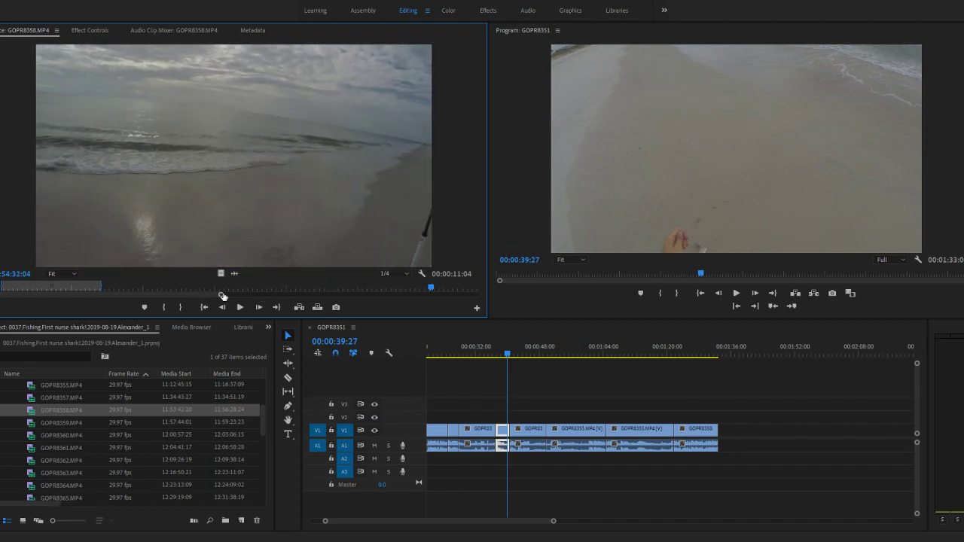
left_click_drag(223, 296, 369, 295)
mouse_move(133, 287)
left_mouse_down()
mouse_move(155, 286)
mouse_move(130, 286)
left_mouse_up()
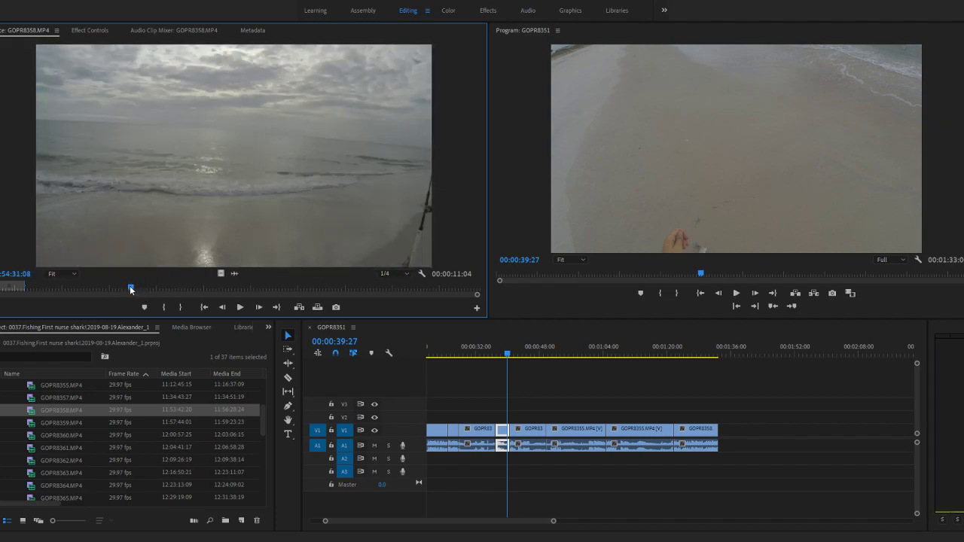
key("space")
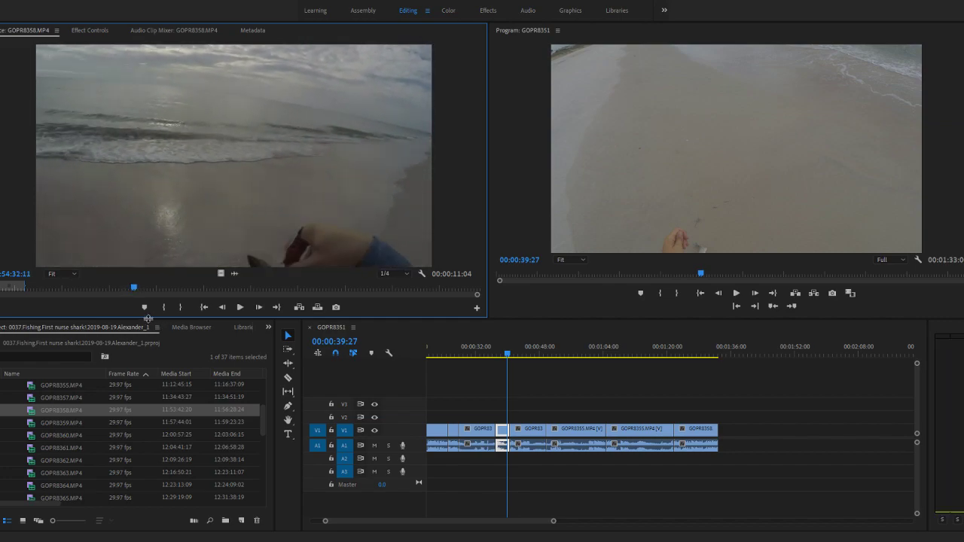
key("space")
key("space")
- Find the next starting sound in the GOPR8358.MP4 waveform and mark the In point at about 11:54:32
left_click(234, 273)
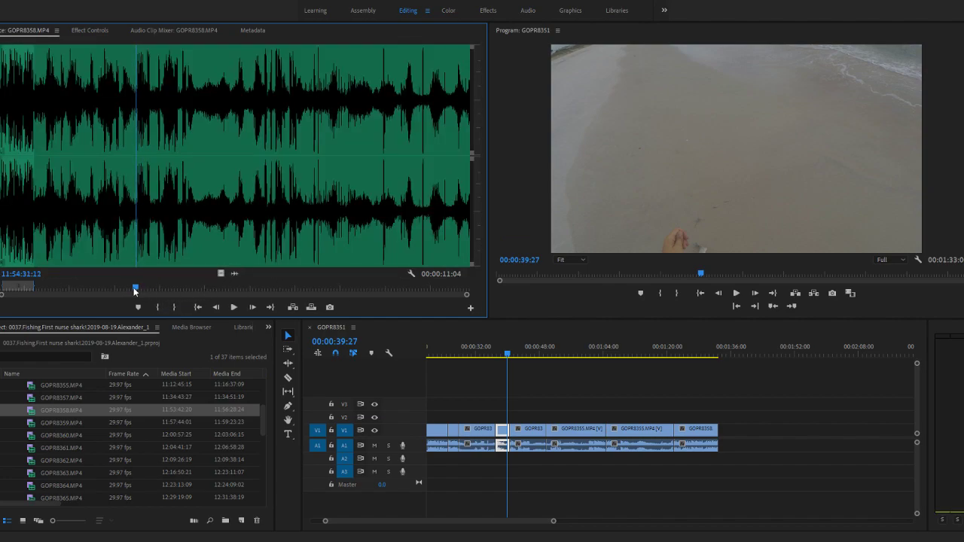
left_click_drag(136, 291, 135, 292)
key("space")
key("space")
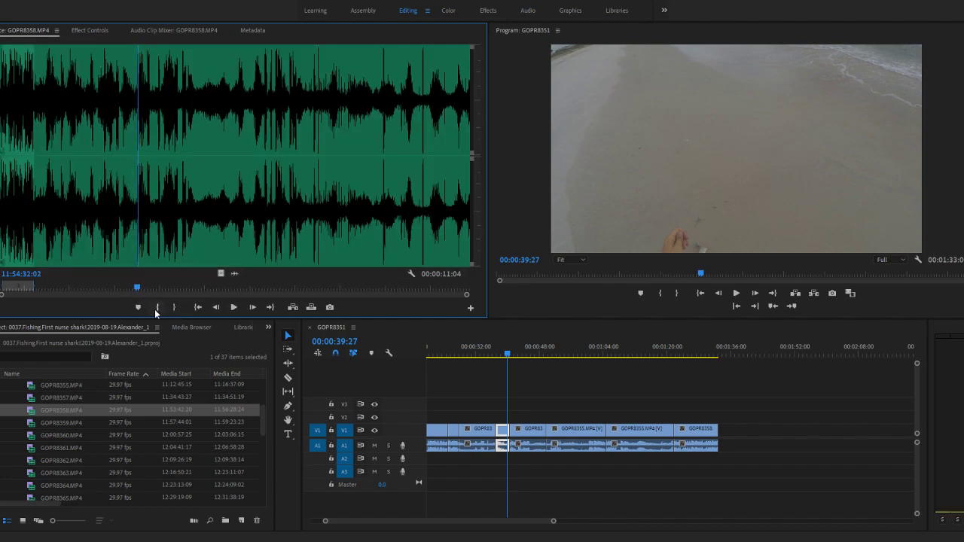
left_click(157, 307)
- Mark the Out point of GOPR8358.MP4 at 11:54:43:24, append the section to the sequence, and move the sequence playhead to 00:01:43:04
left_click(220, 273)
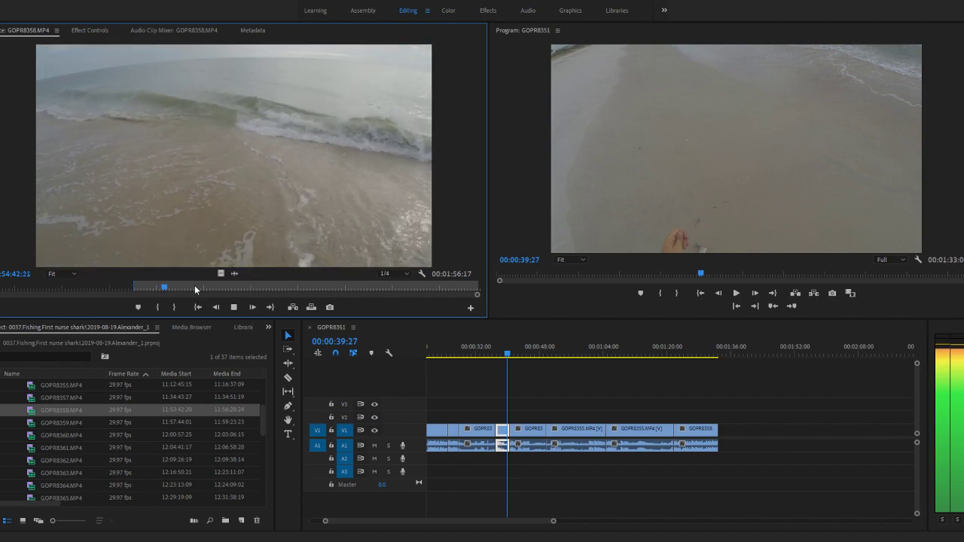
left_click(172, 306)
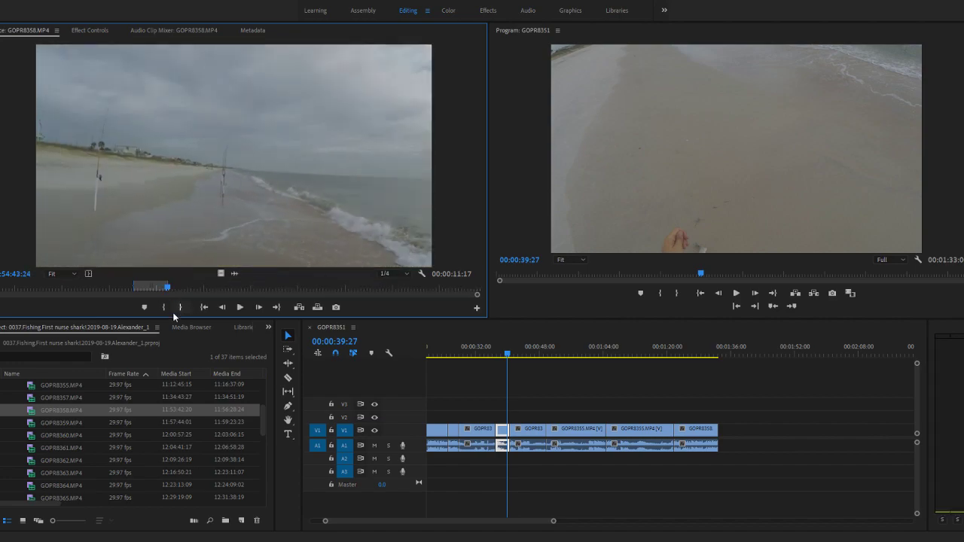
key("space")
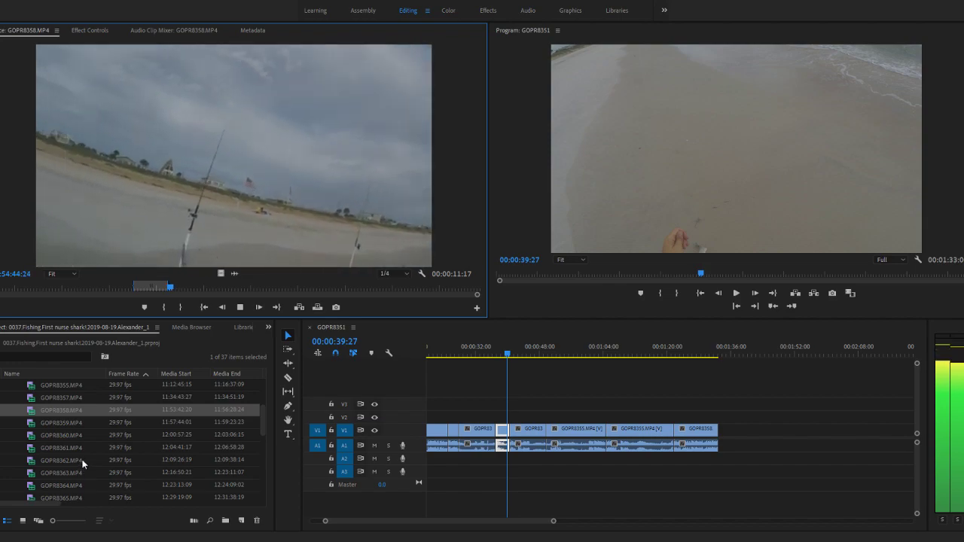
key("space")
key("space")
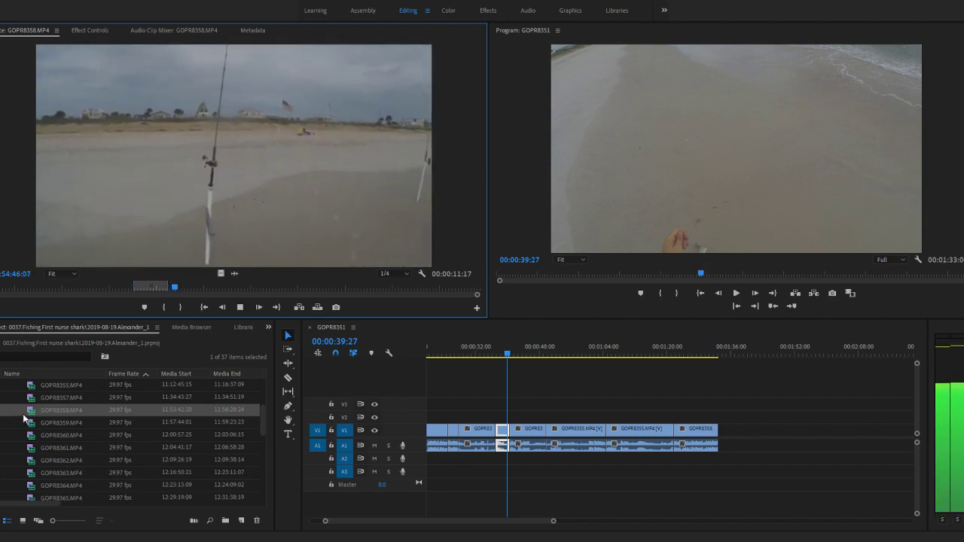
key("space")
left_click_drag(28, 416, 731, 431)
key("minus")
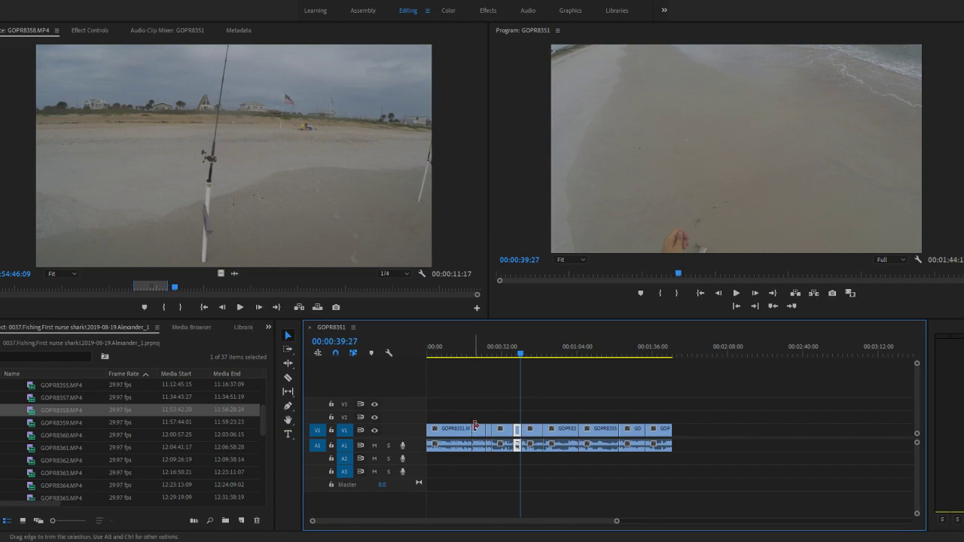
left_click(670, 354)
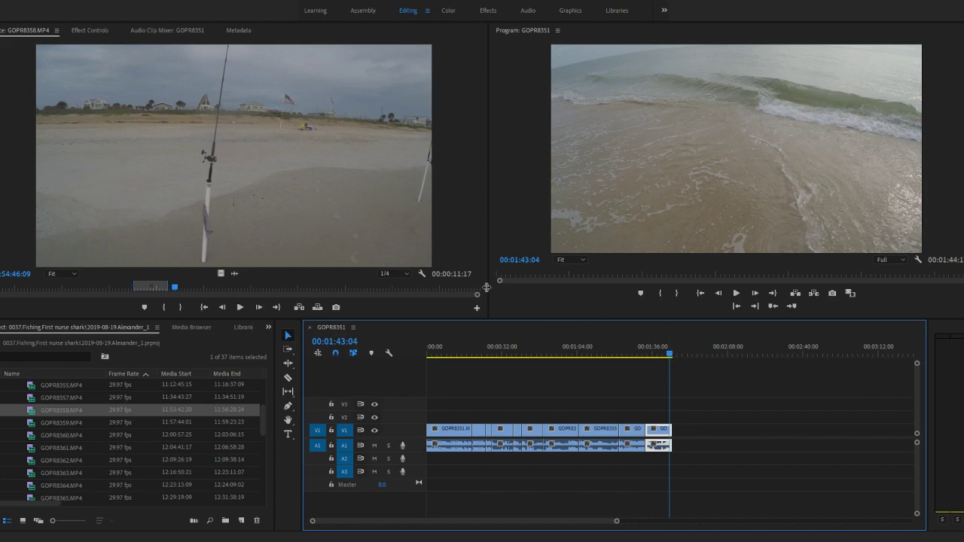
- Skim the rest of GOPR8358.MP4, then open GOPR8359.MP4 and check its opening seconds
left_click_drag(177, 288, 466, 289)
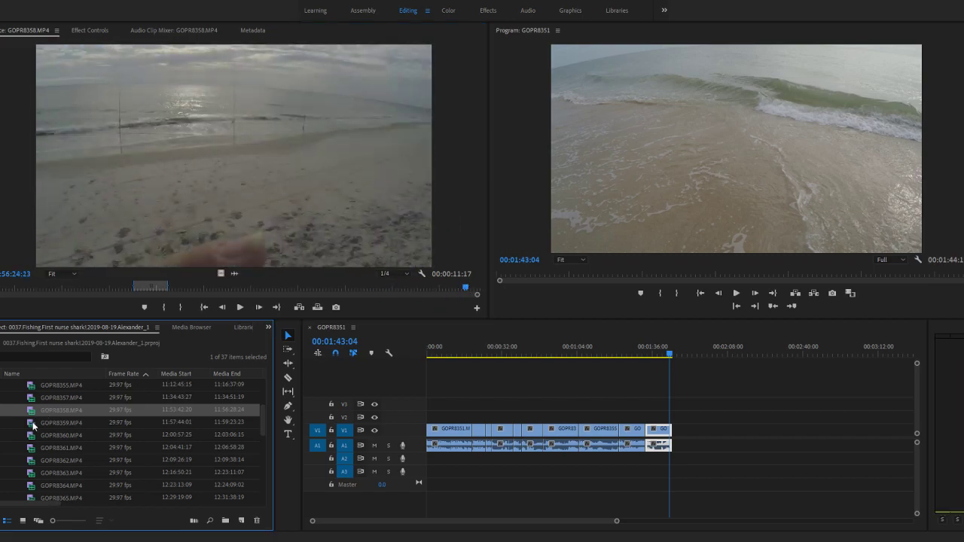
double_click(33, 424)
left_click(3, 291)
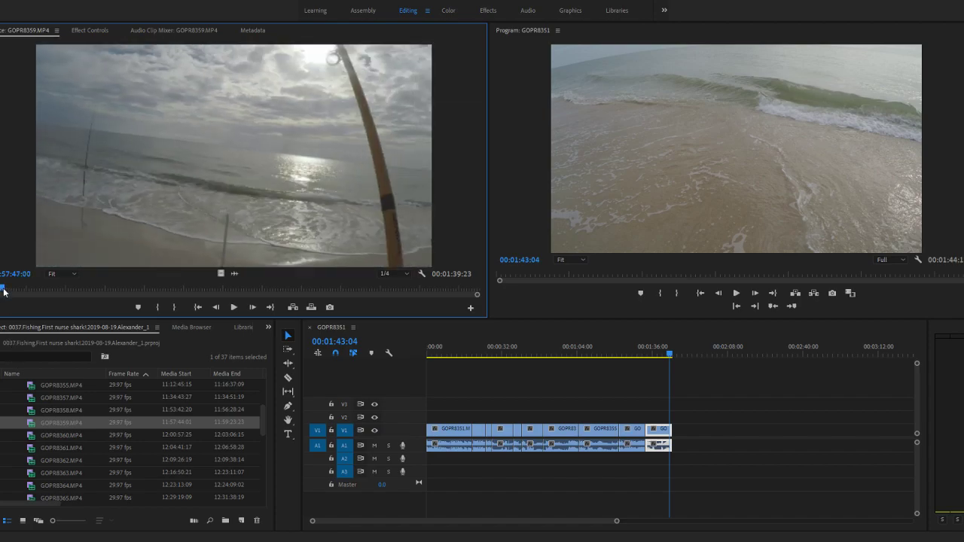
mouse_move(9, 290)
left_mouse_down()
mouse_move(185, 288)
mouse_move(0, 290)
left_mouse_up()
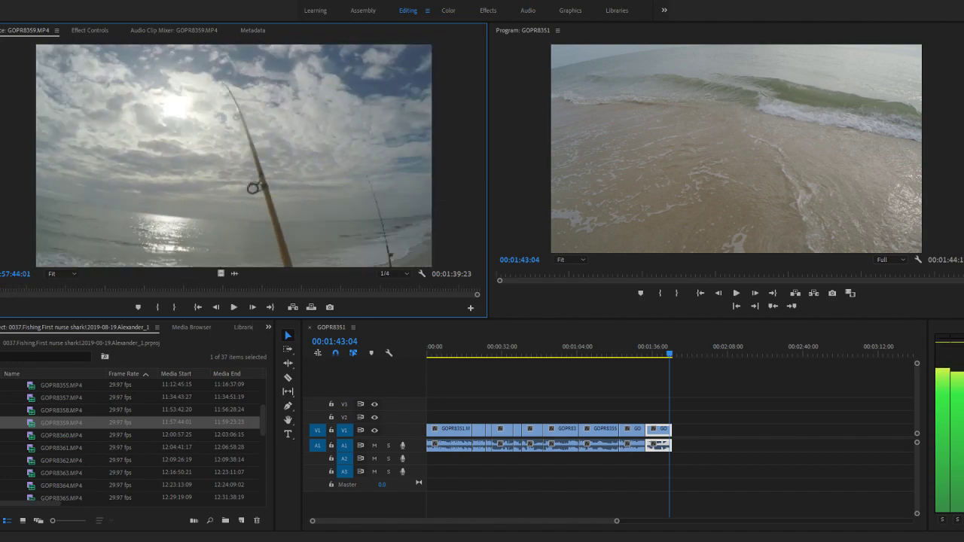
- Play the opening of GOPR8359.MP4 and use its waveform to mark the In point at 11:57:48:21
left_click(154, 307)
key("space")
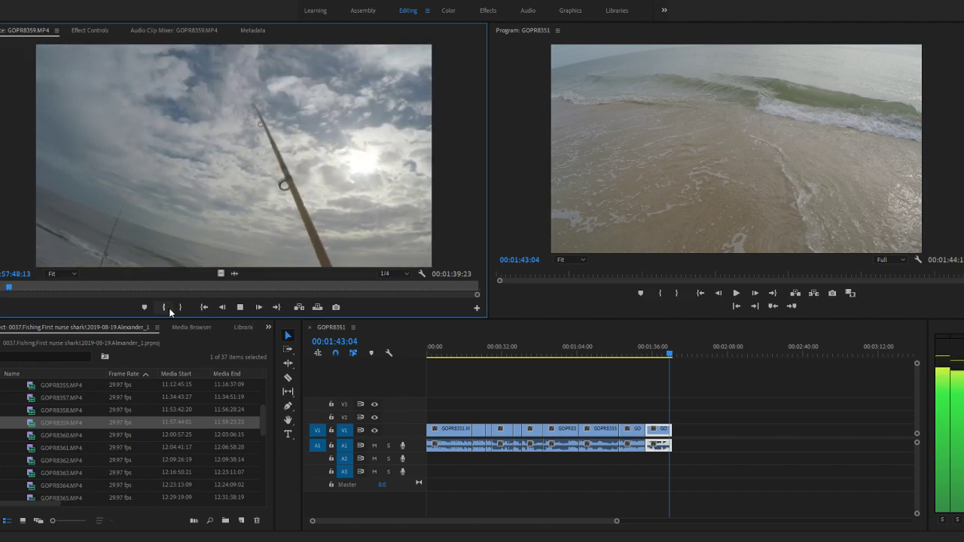
left_click(180, 308)
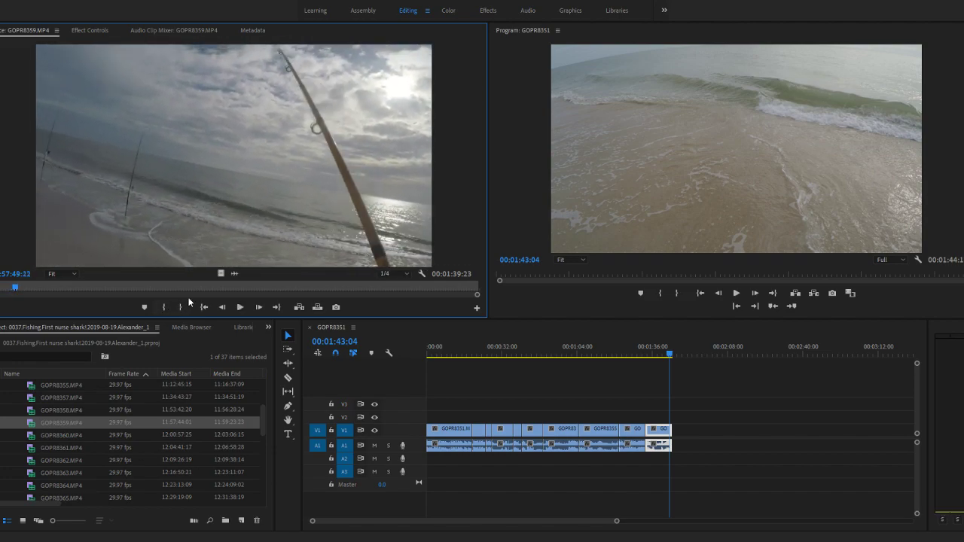
left_click(232, 273)
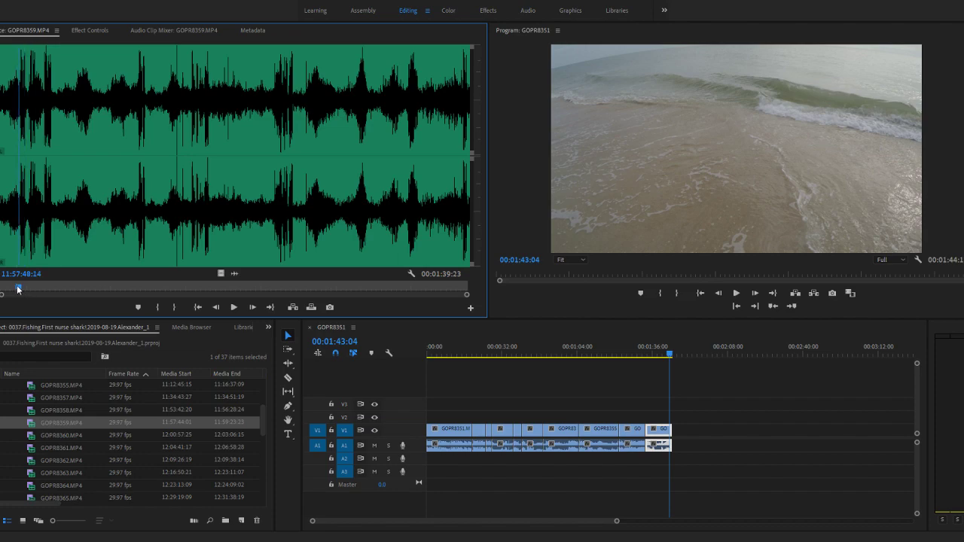
left_click(157, 311)
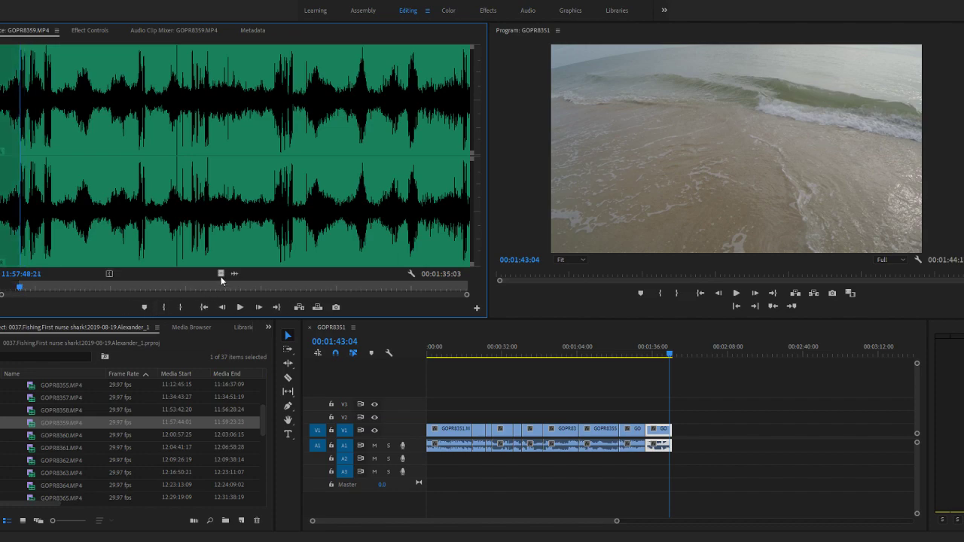
- Review GOPR8359.MP4 in video and waveform views, mark the Out point at 11:57:55:21, and append the section to the sequence
left_click(221, 276)
key("space")
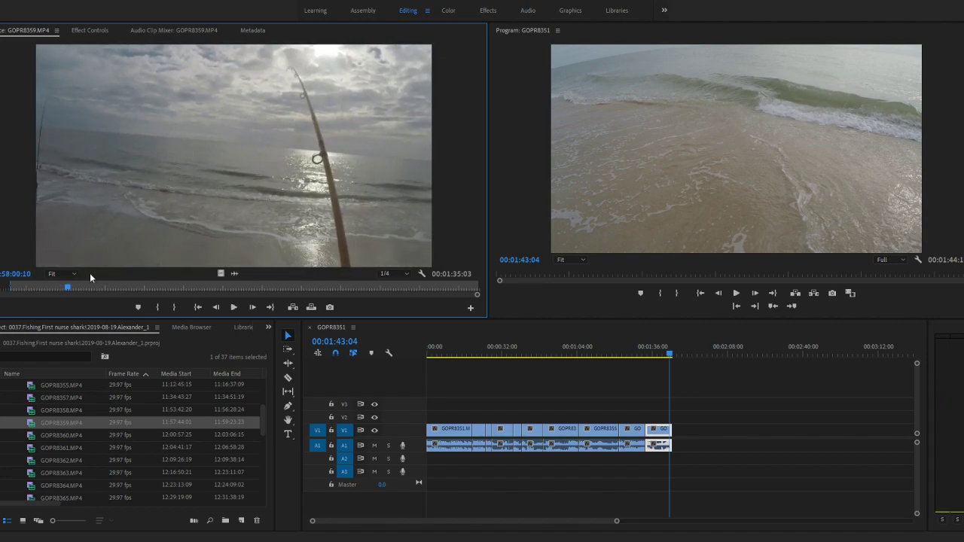
left_click(233, 274)
left_click_drag(78, 289, 55, 287)
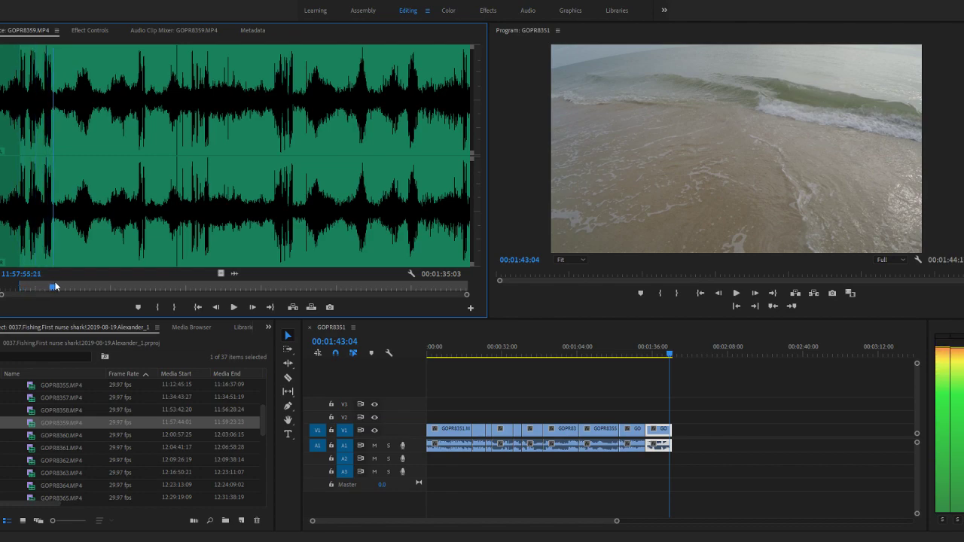
left_click(182, 307)
key("space")
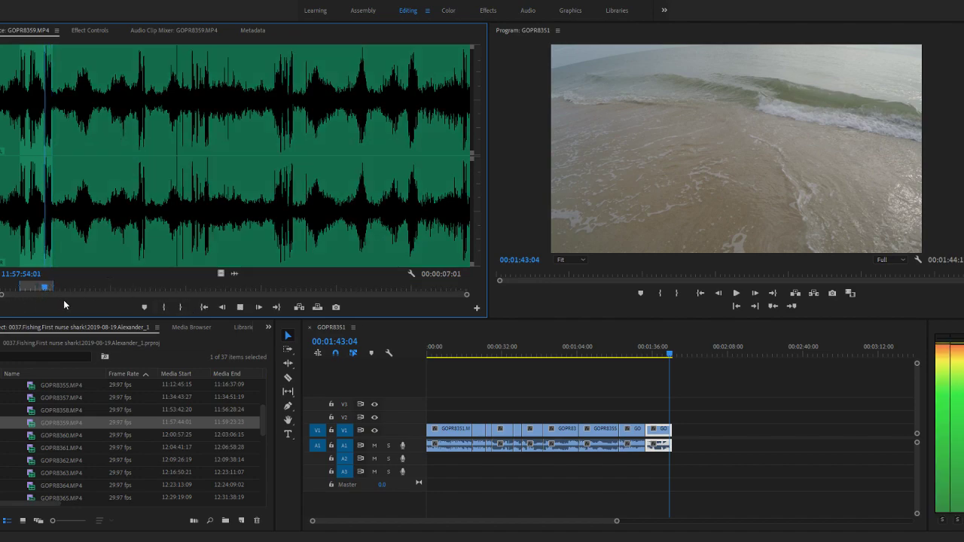
left_click_drag(30, 425, 680, 444)
- Mark GOPR8359.MP4 from 11:58:12:19 to 11:58:15:22 and append this second section to the end of the sequence
left_click_drag(71, 288, 134, 289)
key("i")
left_click(222, 272)
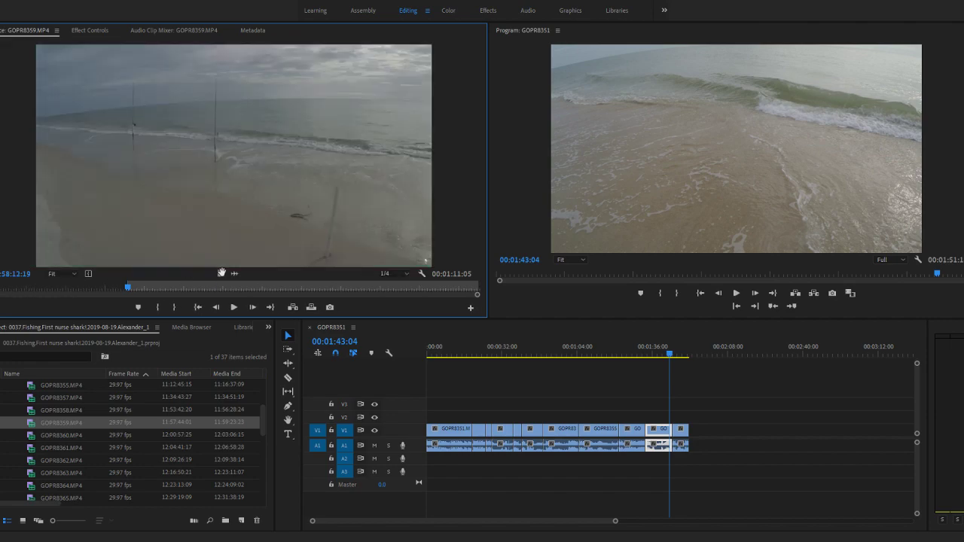
key("space")
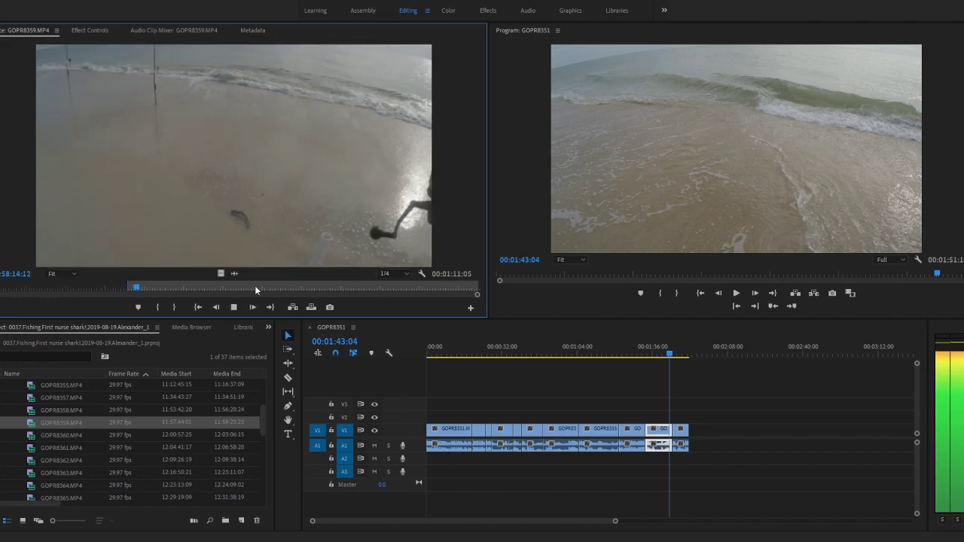
left_click(177, 309)
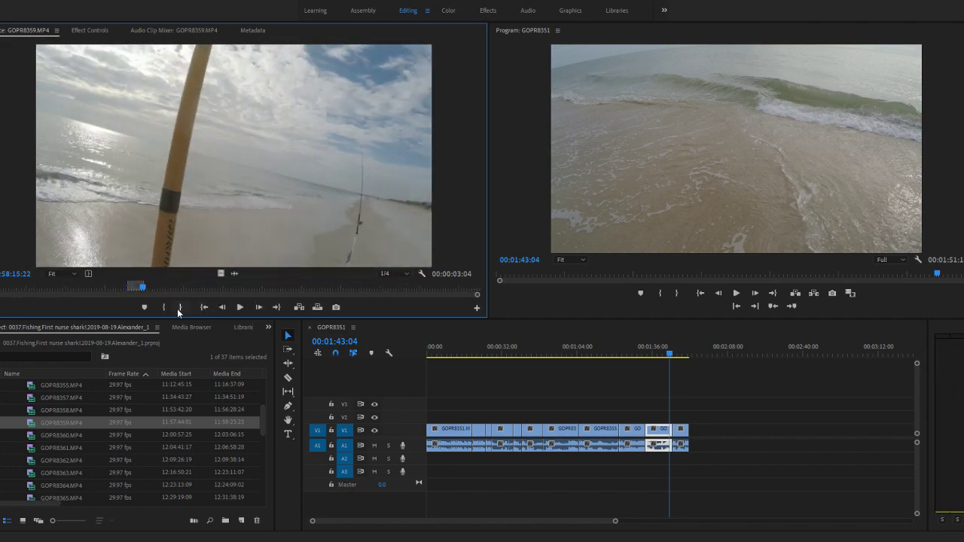
left_click_drag(31, 425, 698, 442)
- Mark GOPR8359.MP4 from 11:58:45:04 to 11:58:51:06 and append this third section to the end of the sequence
left_click_drag(141, 287, 302, 289)
left_click_drag(328, 289, 287, 289)
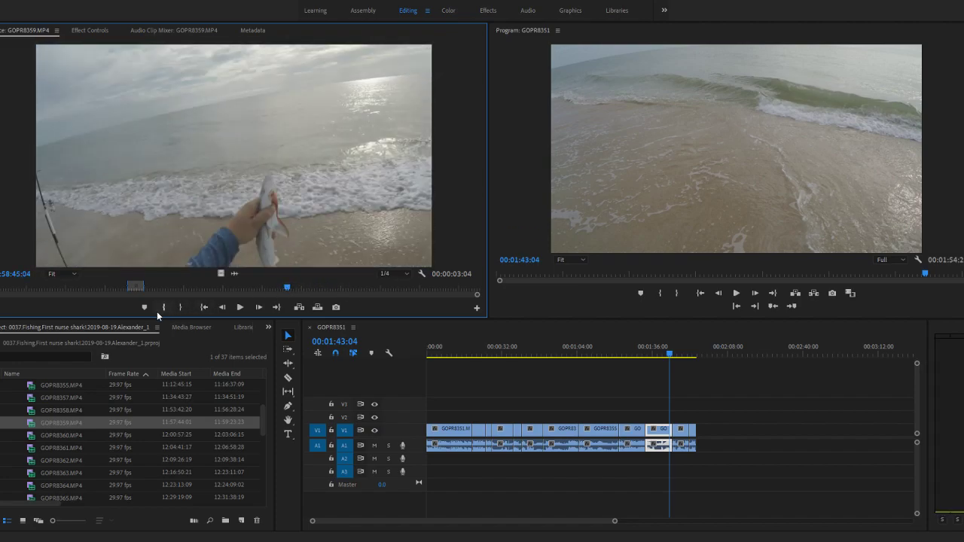
left_click(159, 307)
key("space")
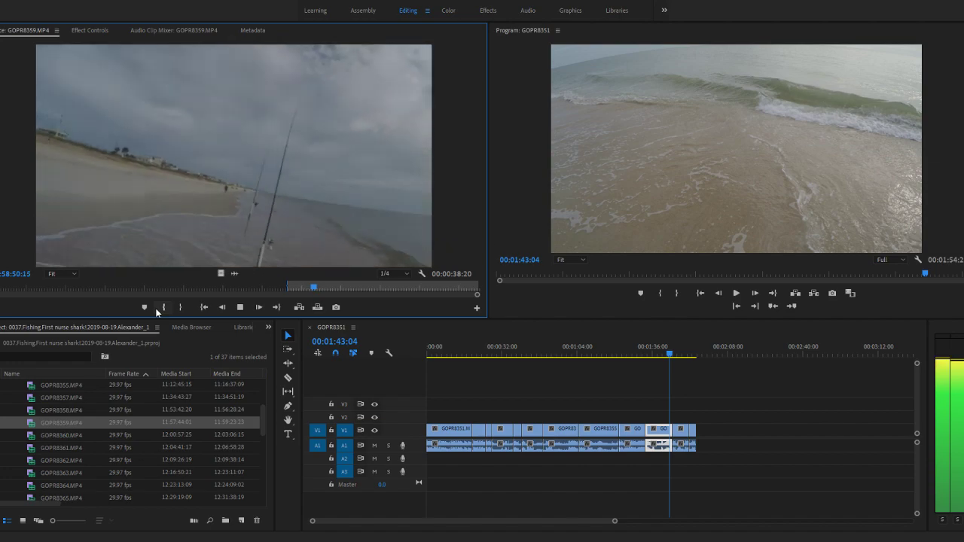
key("space")
left_click(179, 307)
left_click_drag(35, 423, 565, 403)
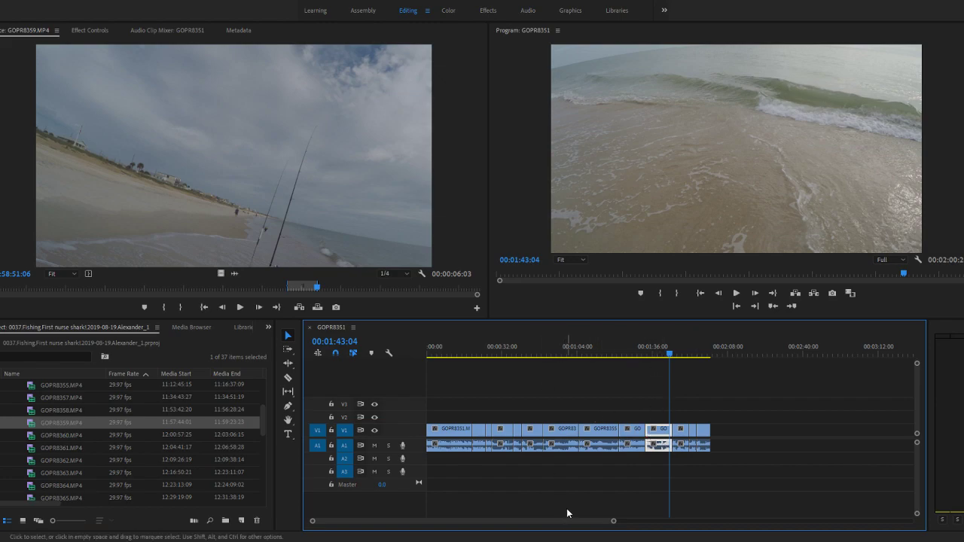
- Skim the remainder of GOPR8359.MP4 to its end and open GOPR8360.MP4
left_click_drag(315, 290, 476, 290)
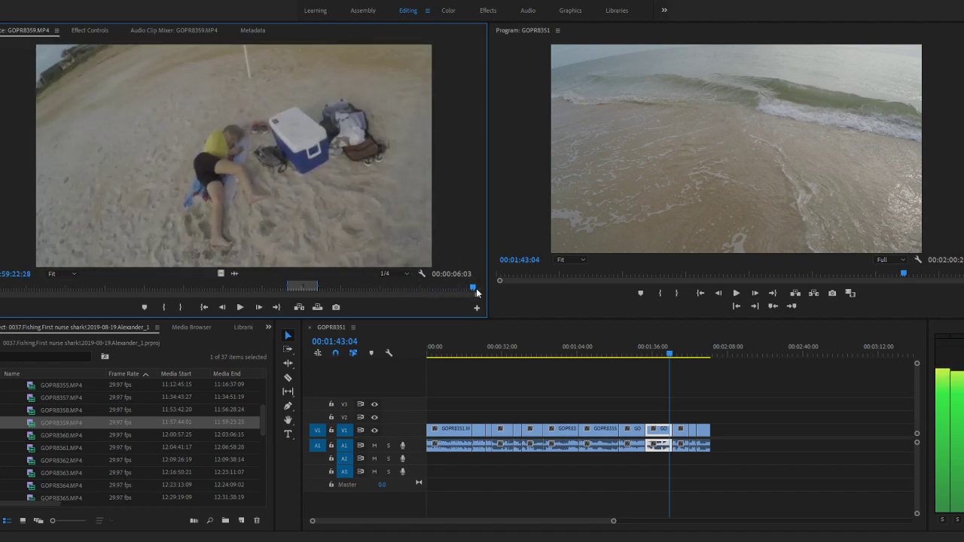
double_click(45, 433)
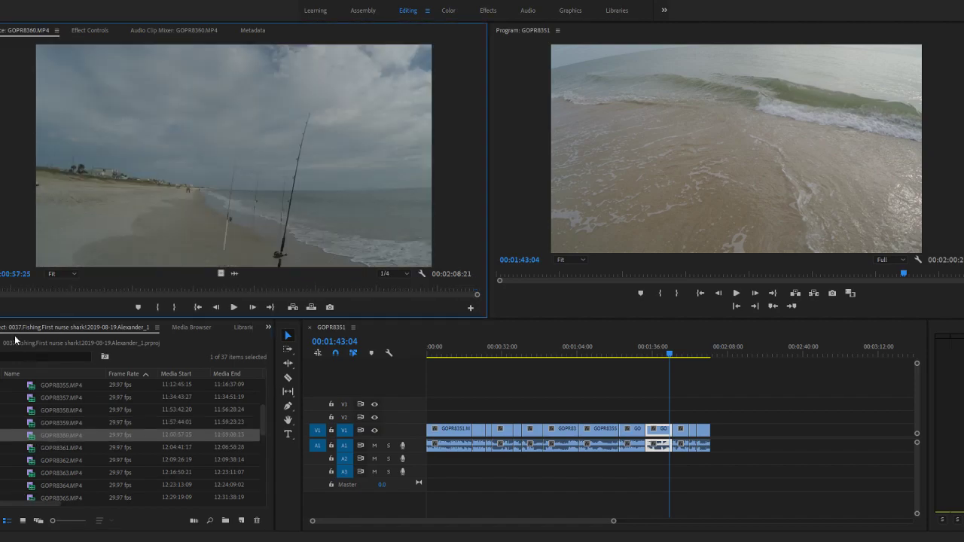
- Skim GOPR8360.MP4 through to its end, then open GOPR8361.MP4 and skim most of that clip
left_click_drag(4, 291, 486, 291)
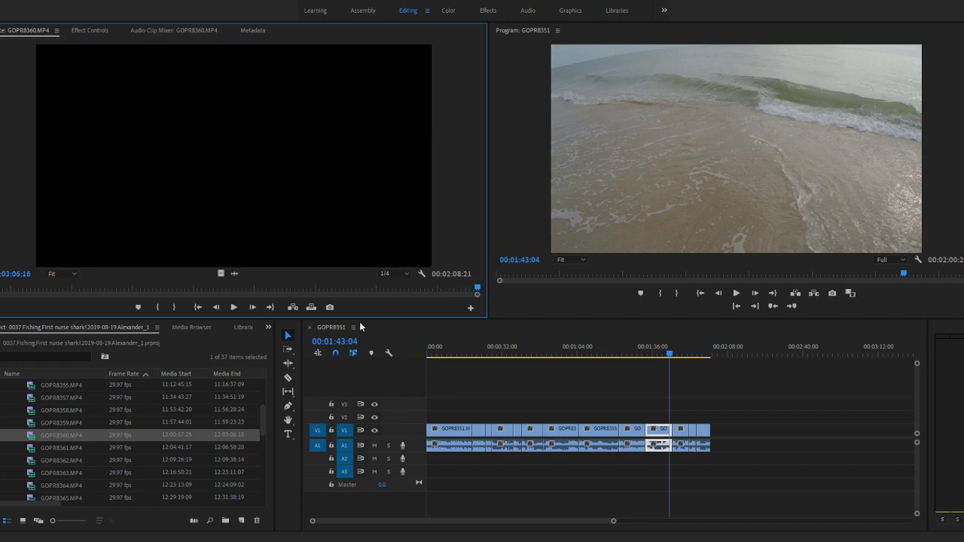
double_click(38, 450)
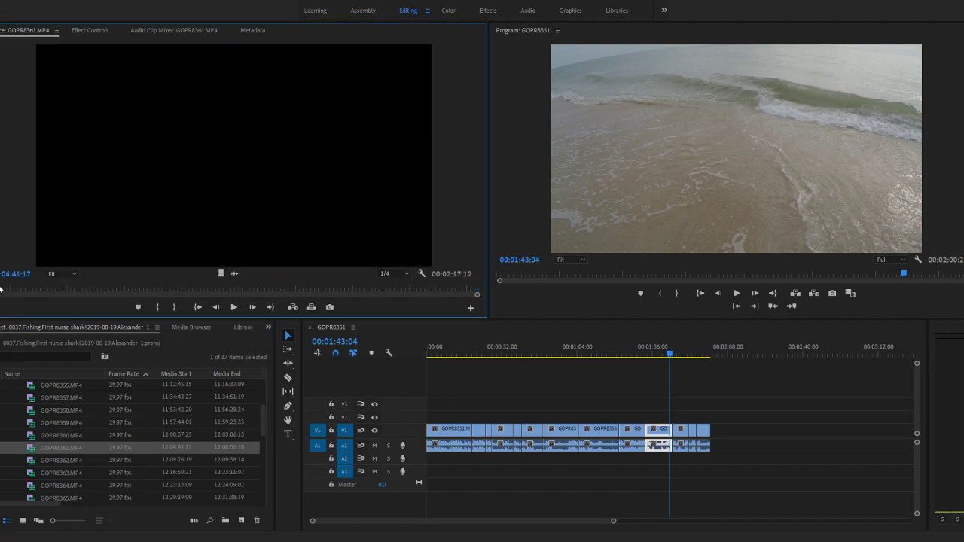
left_click_drag(23, 290, 415, 291)
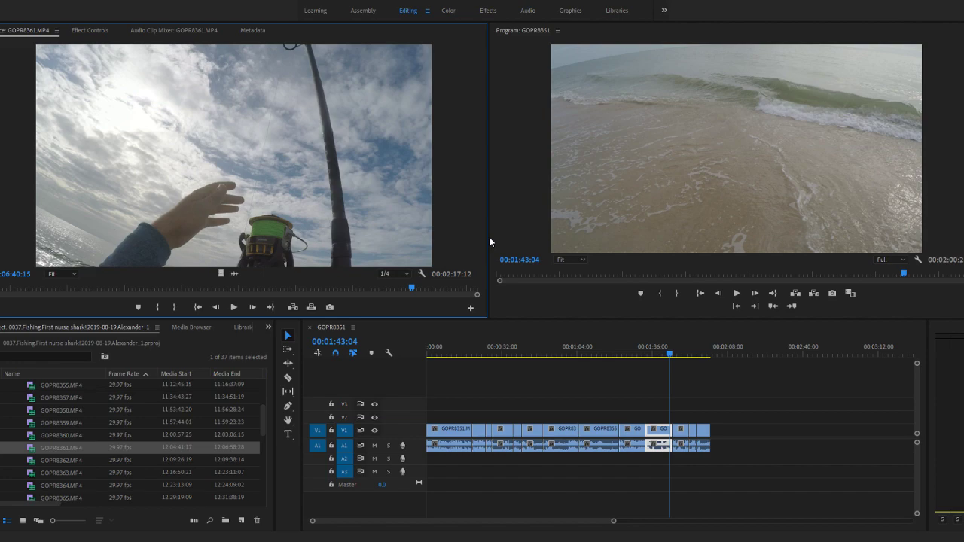
- Open the last GoPro clip, GOPR8382.MP4, and play its opening seconds up to 14:53:06:03
scroll(87, 452, "down", 5)
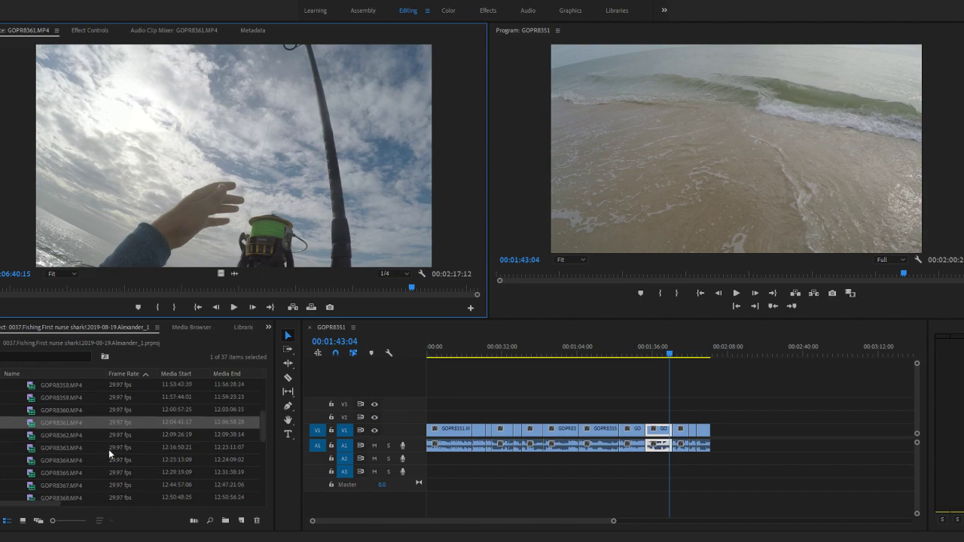
scroll(158, 473, "down", 3)
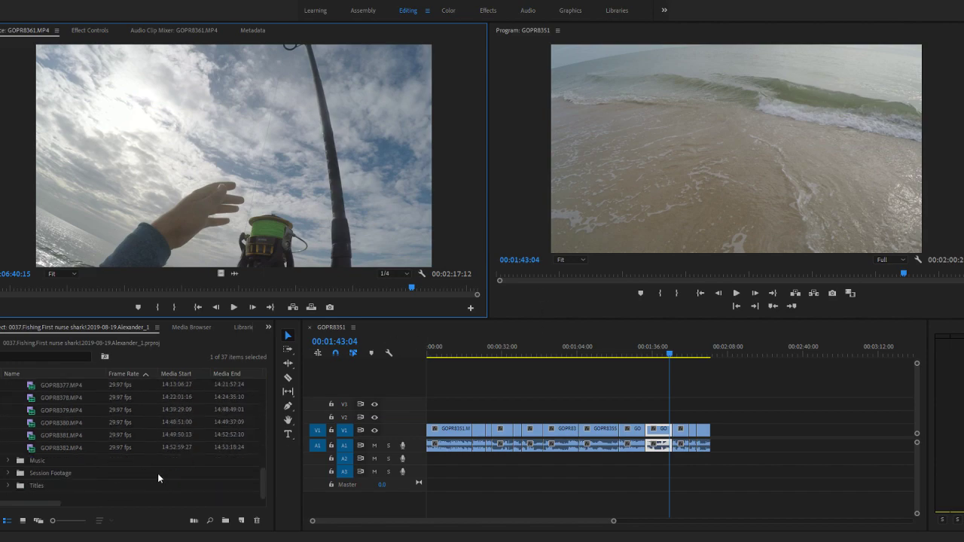
double_click(31, 452)
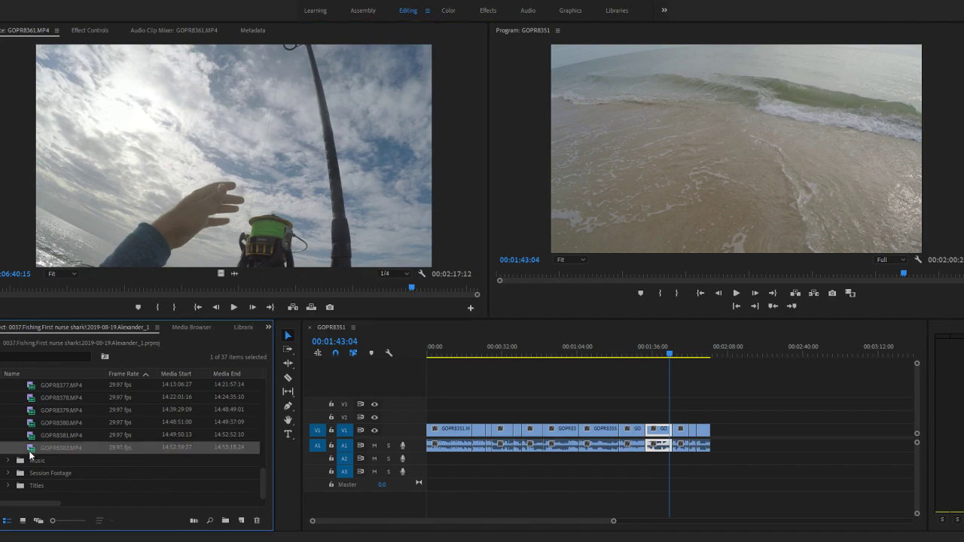
left_click(234, 308)
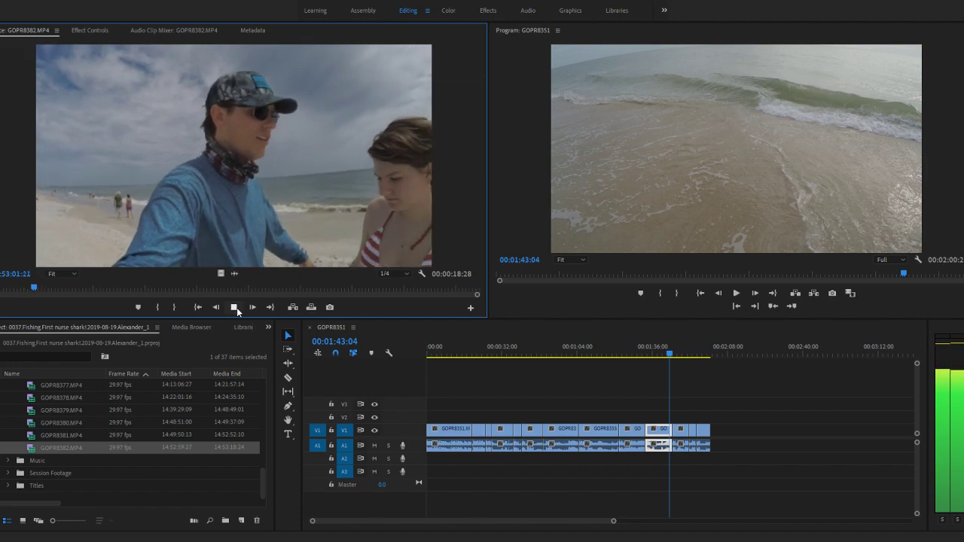
left_click(234, 308)
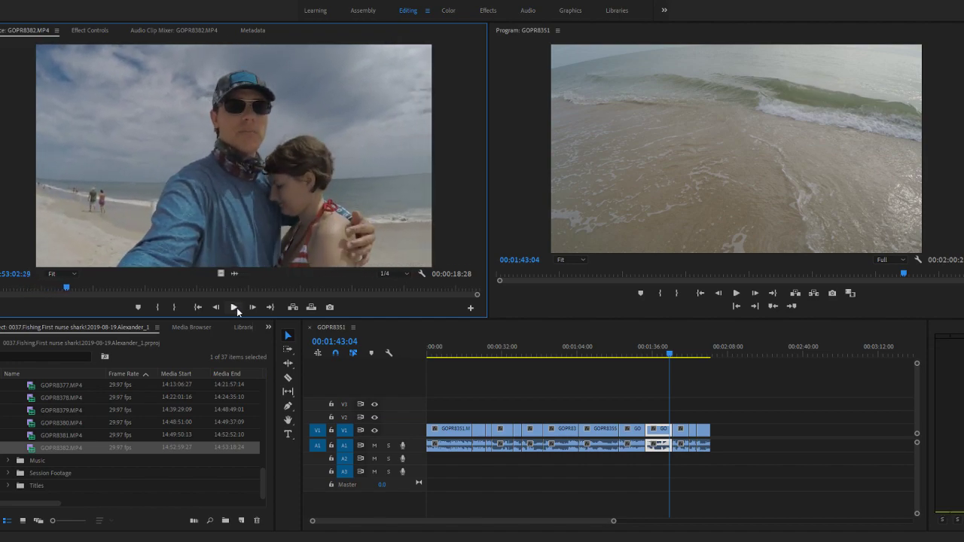
left_click(234, 308)
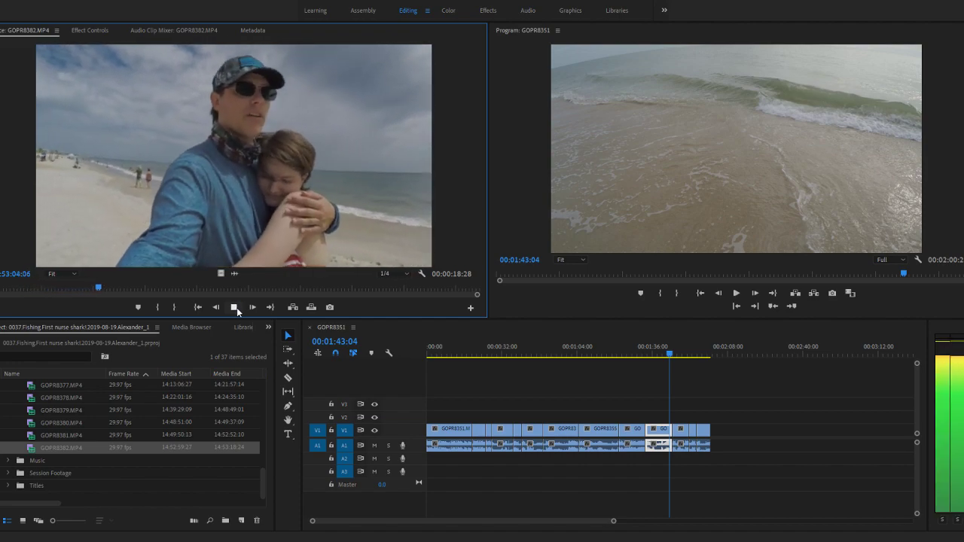
left_click(235, 307)
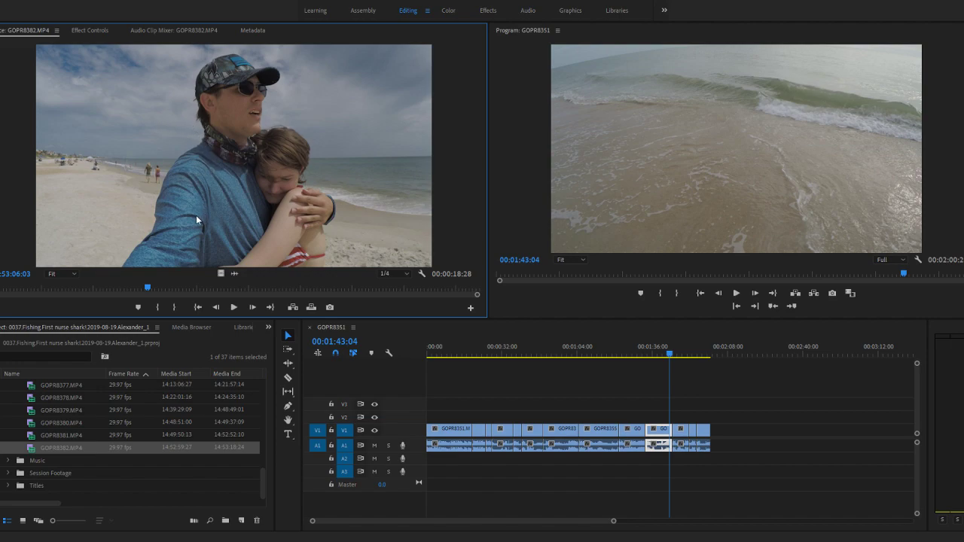
- Review the start of the GOPR8351 sequence around 00:00:02:00 and the end of its last clip around 00:02:00:07
scroll(113, 445, "up", 10)
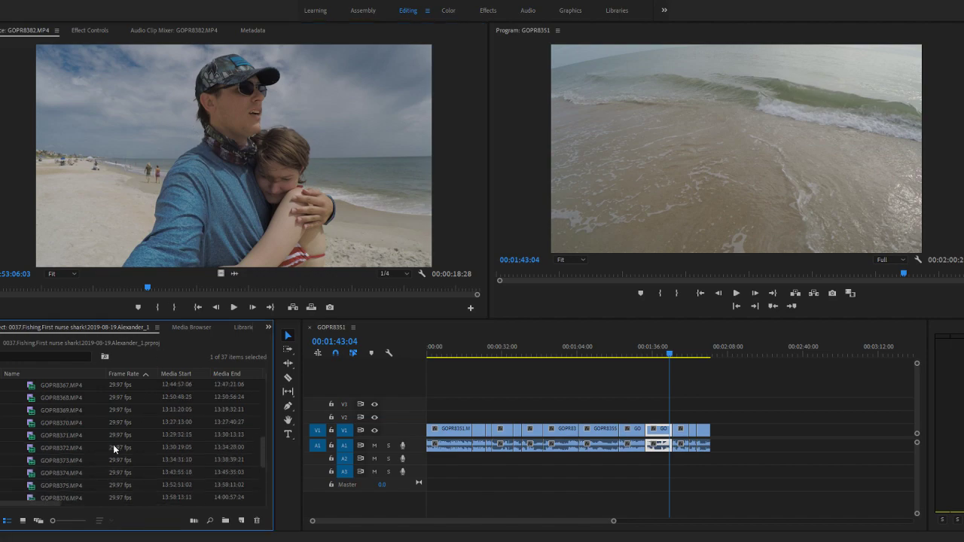
left_click(481, 408)
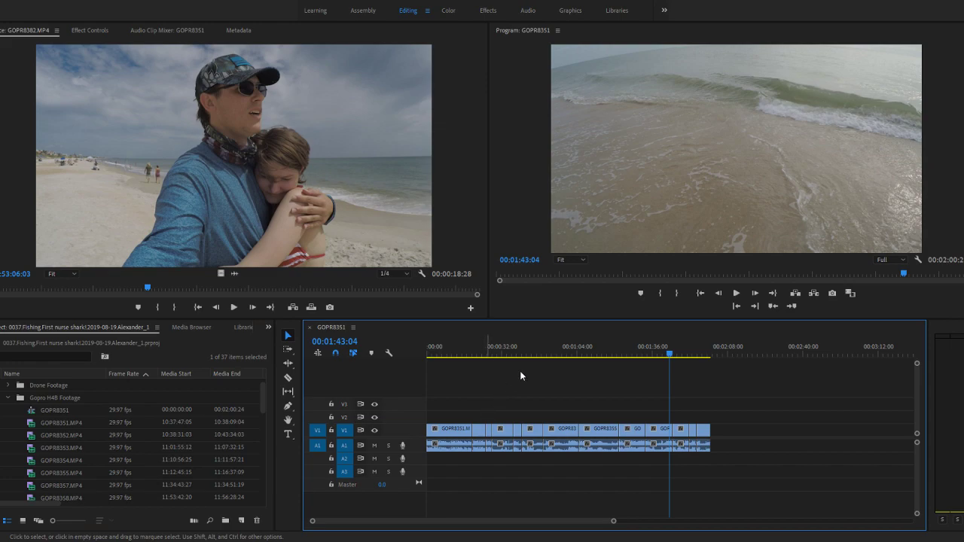
left_click(456, 341)
left_click_drag(457, 339, 435, 340)
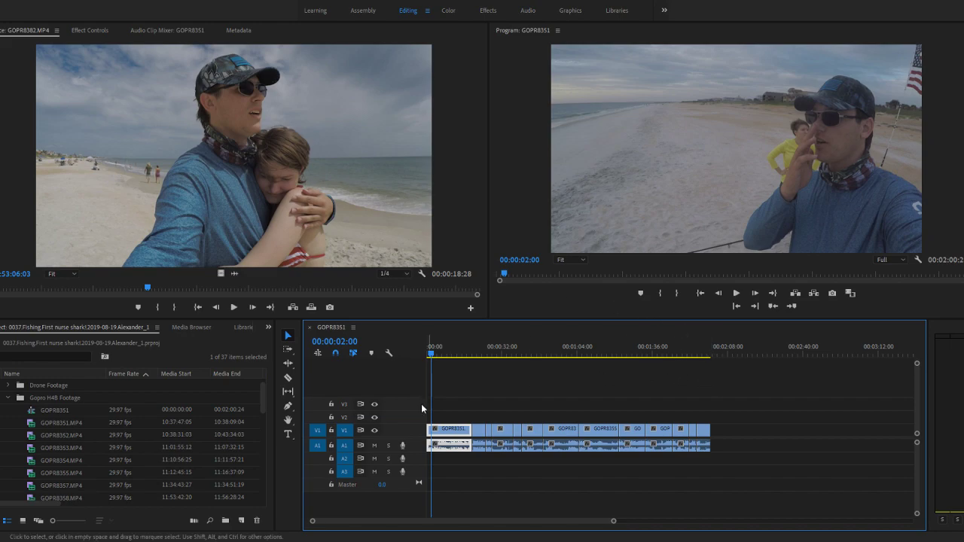
left_click(701, 353)
mouse_move(701, 353)
left_mouse_down()
mouse_move(688, 358)
mouse_move(713, 361)
left_mouse_up()
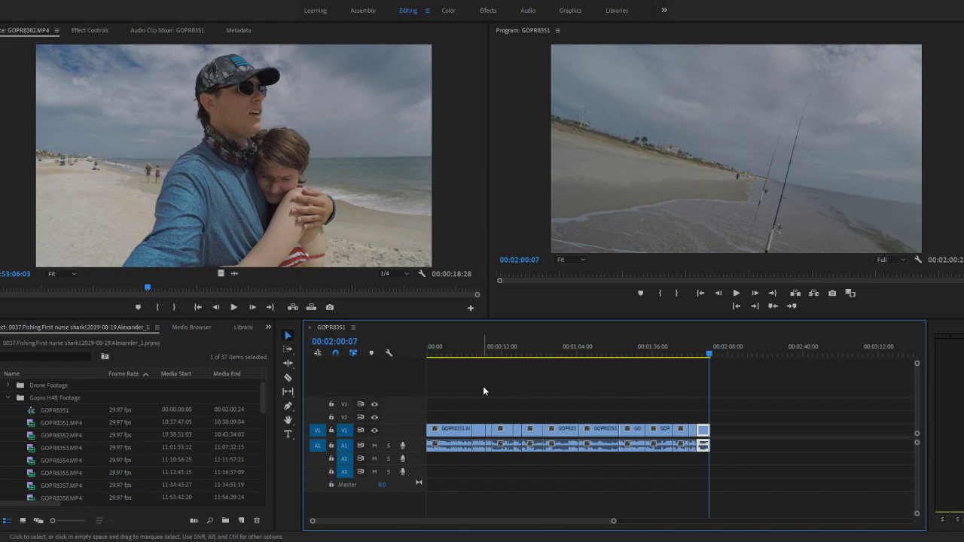
- Check the last clip in the sequence, then reopen GOPR8359.MP4 and GOPR8360.MP4 as source clips
scroll(685, 410, "up", 3)
scroll(685, 410, "up", 2)
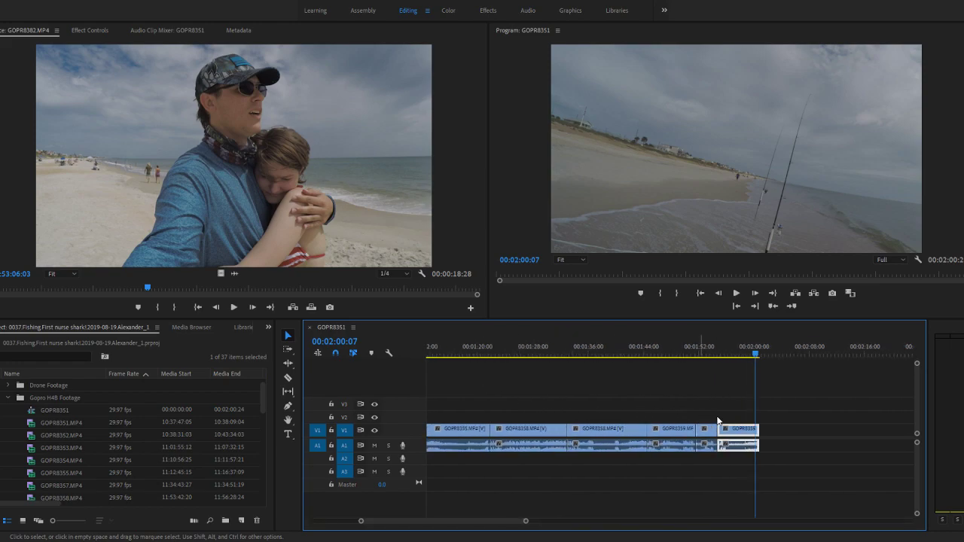
scroll(719, 418, "up", 3)
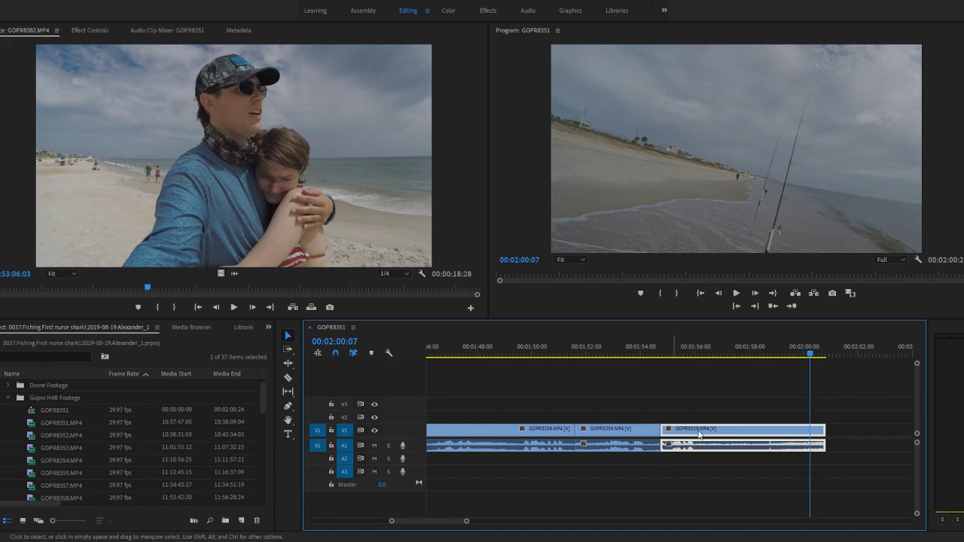
left_click(115, 469)
scroll(113, 466, "down", 2)
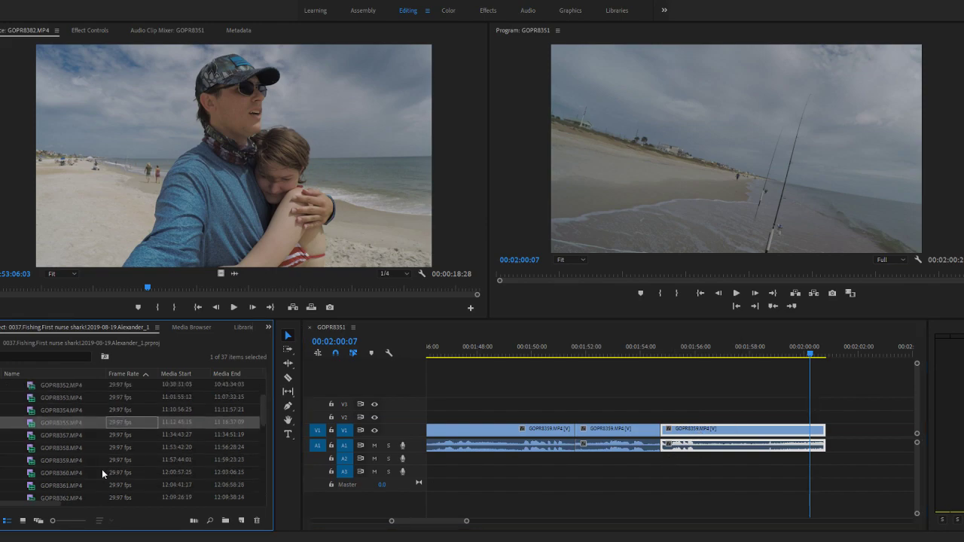
double_click(41, 461)
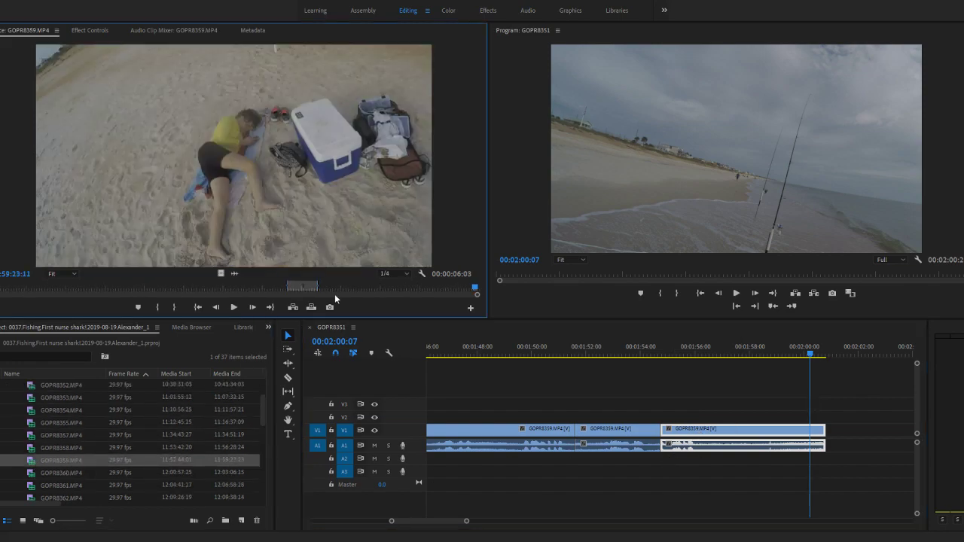
double_click(42, 475)
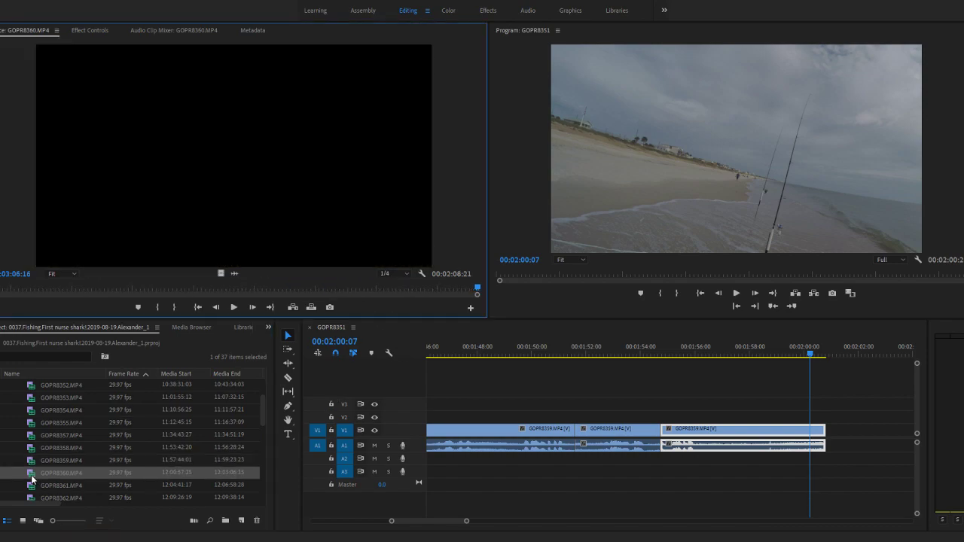
- Reopen GOPR8361.MP4, play it around 12:05:47:20 and skim on to about 12:06:29:28
scroll(642, 385, "down", 4)
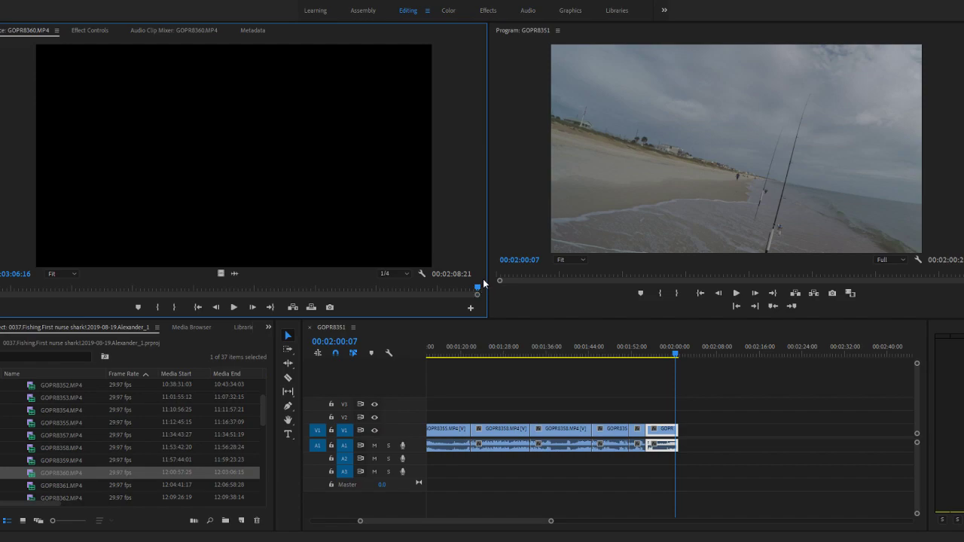
scroll(61, 482, "down", 2)
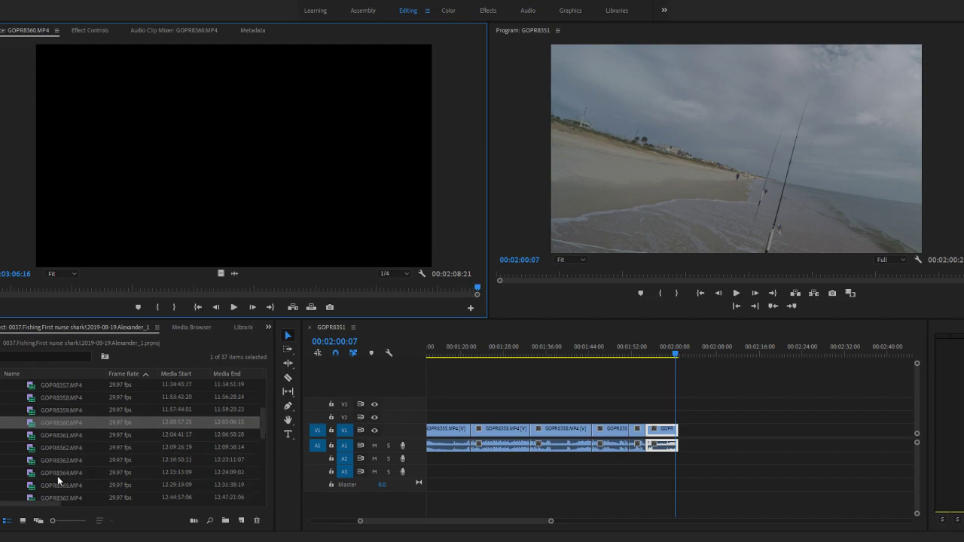
double_click(30, 437)
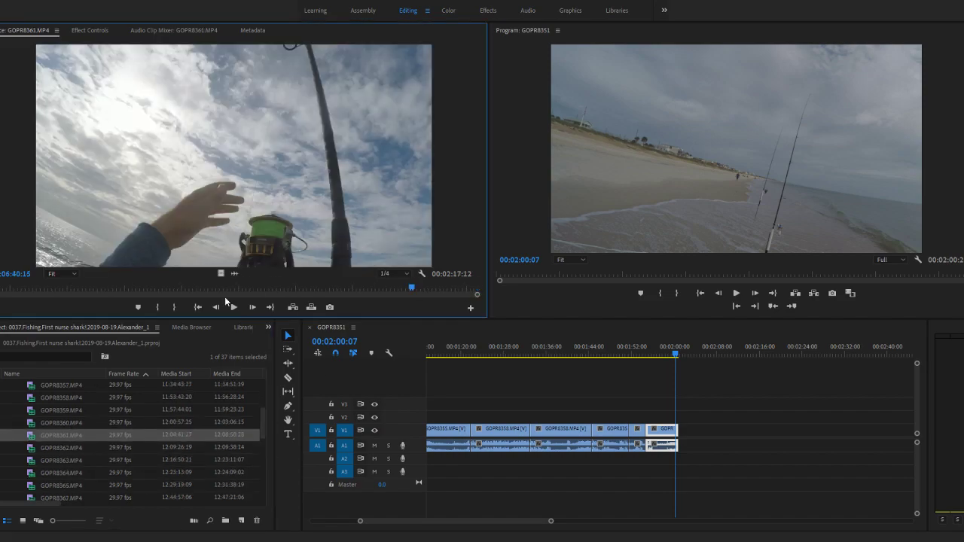
left_click_drag(389, 288, 223, 306)
left_click(232, 273)
key("space")
left_click(221, 273)
key("space")
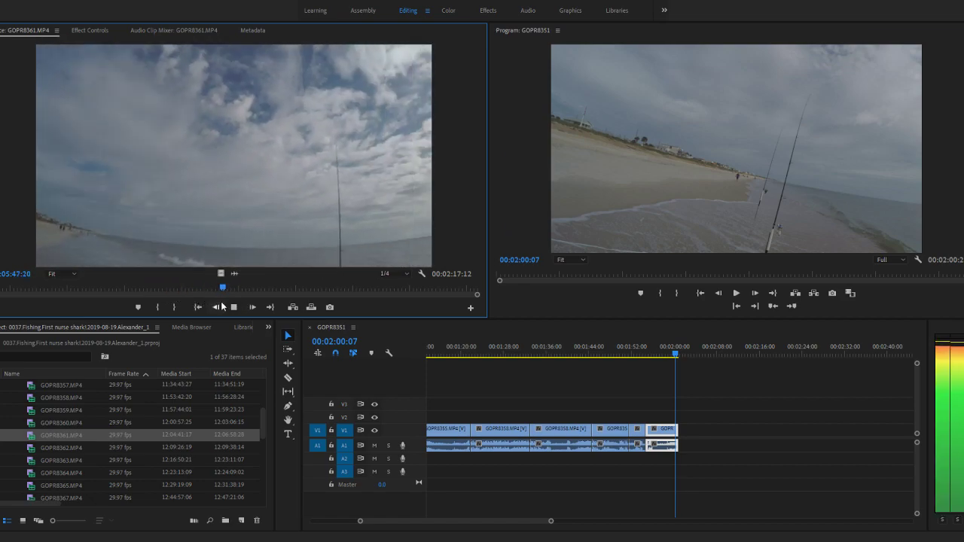
key("space")
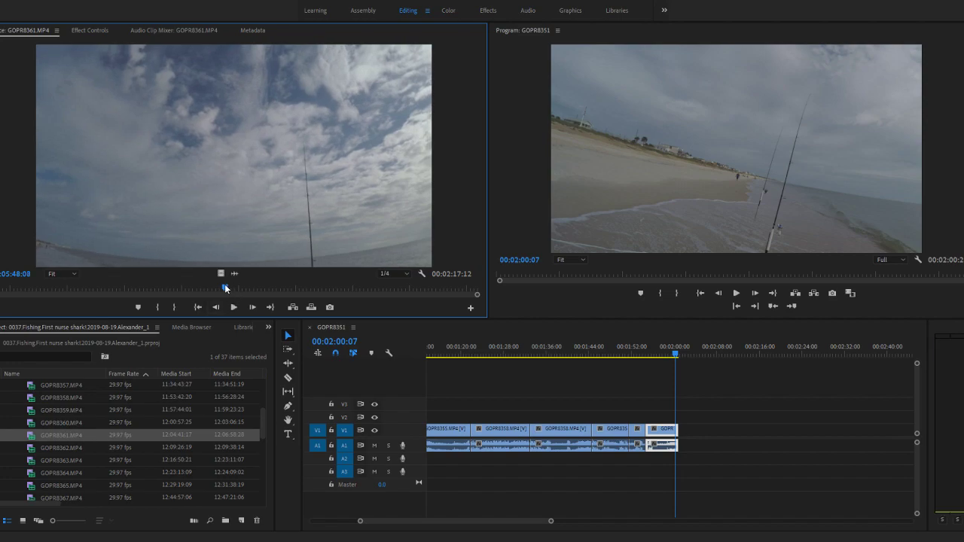
left_click_drag(223, 288, 330, 291)
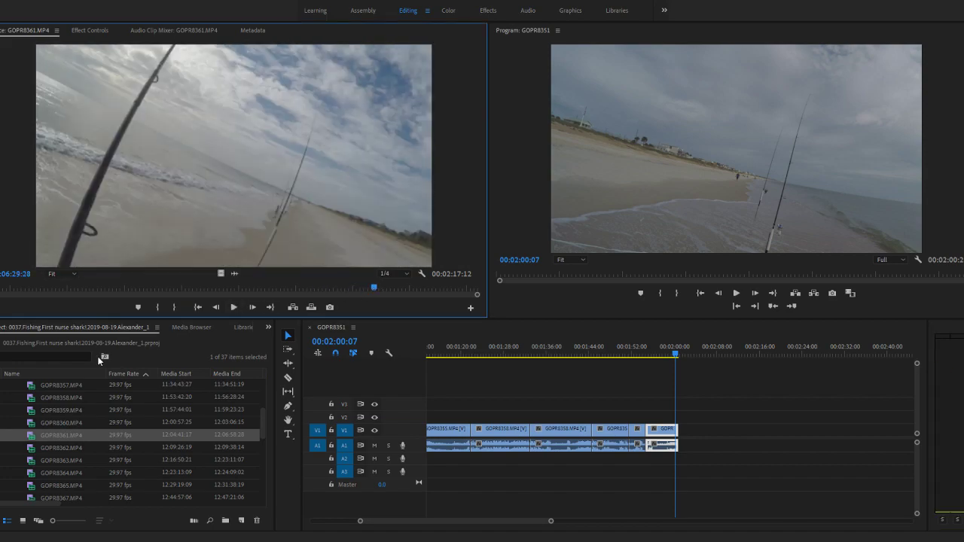
- Recheck the ending of GOPR8360.MP4 around 12:02:56:28 and that of GOPR8361.MP4 around 12:06:55:00
double_click(34, 427)
mouse_move(428, 290)
left_mouse_down()
mouse_move(5, 293)
mouse_move(441, 298)
left_mouse_up()
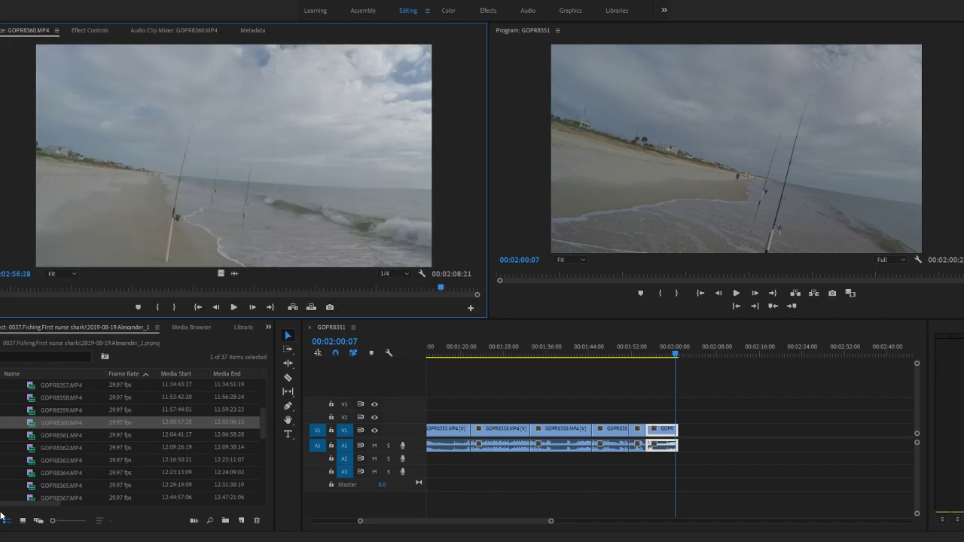
double_click(29, 438)
left_click_drag(375, 288, 453, 282)
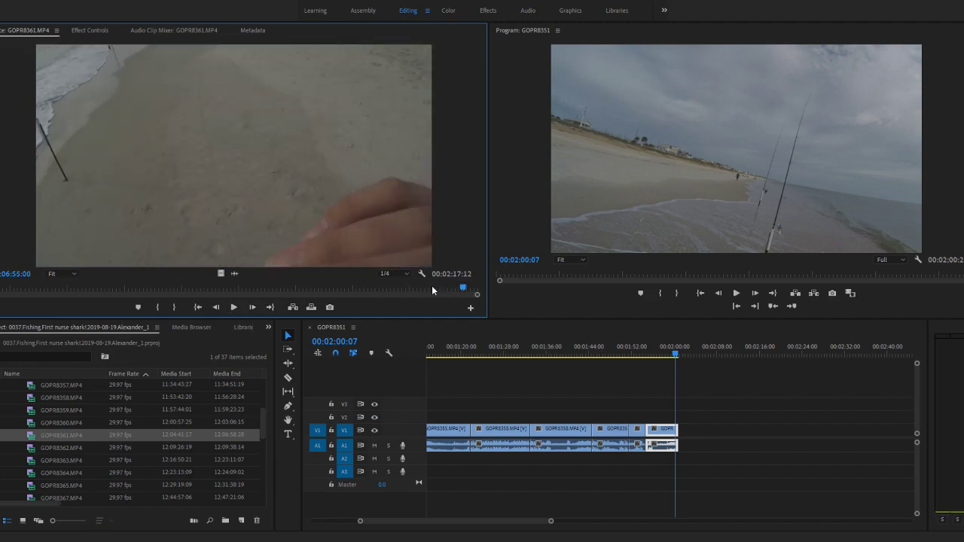
- Open GOPR8362.MP4, play its opening and skim through to its end
left_click(30, 451)
key("space")
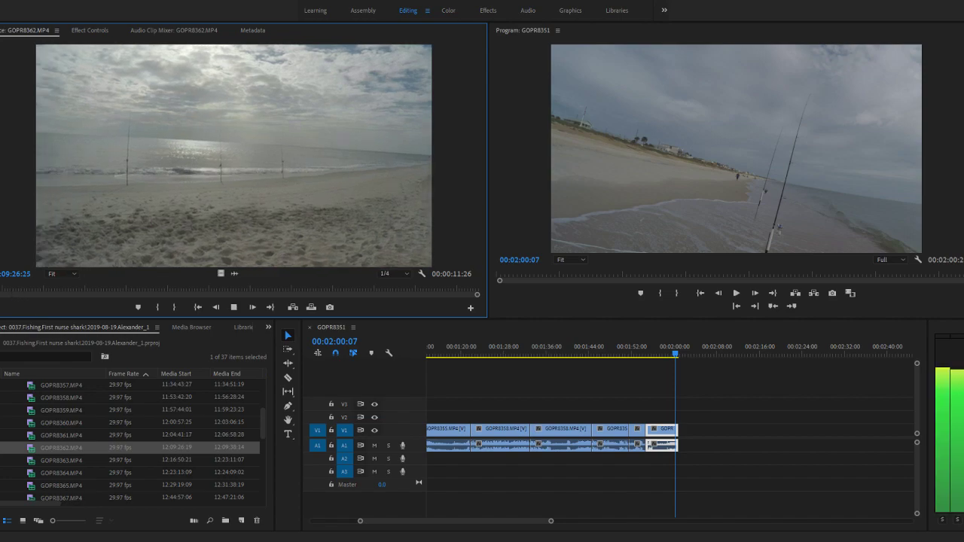
left_click_drag(57, 290, 481, 292)
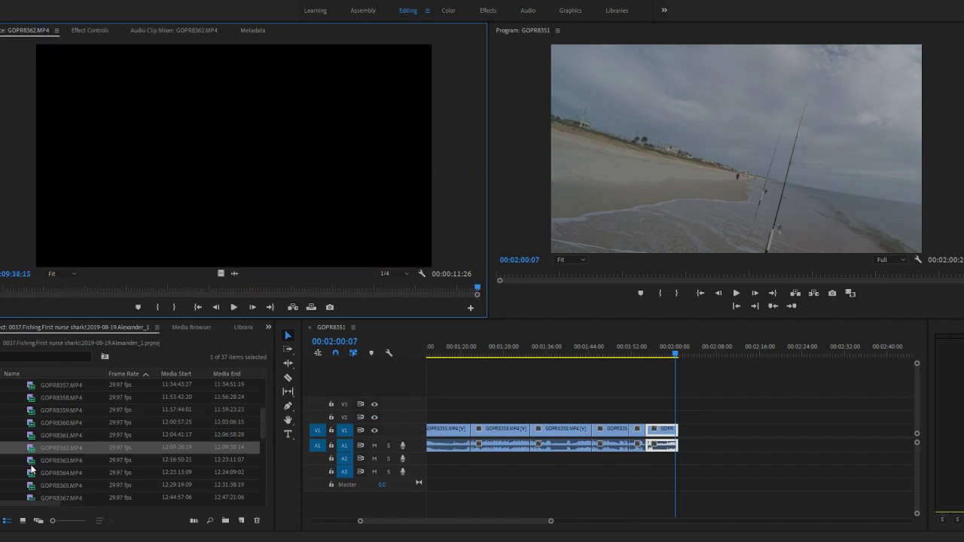
- Open GOPR8363.MP4, examine its audio waveform and return to the video view around 12:17:07:09
double_click(31, 470)
key("space")
key("space")
left_click(235, 274)
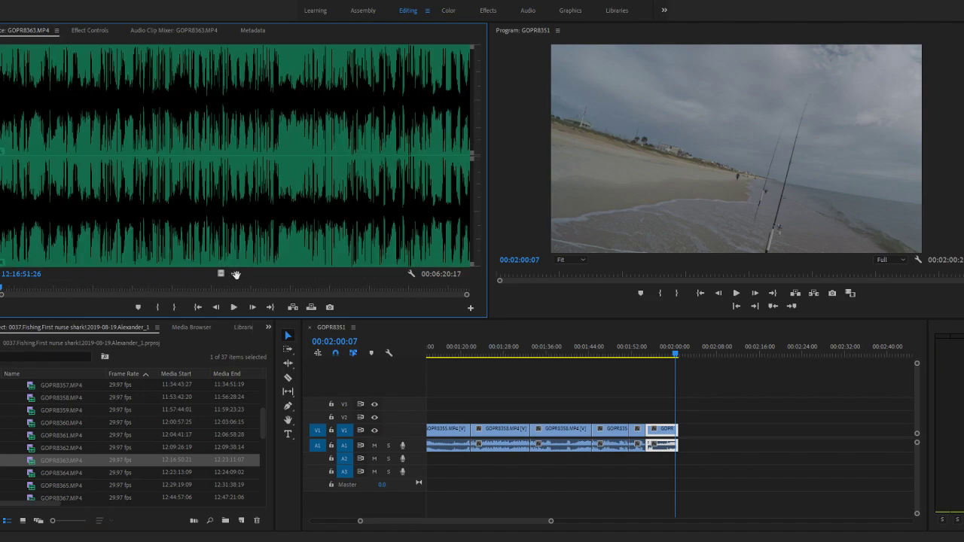
left_click_drag(467, 296, 436, 296)
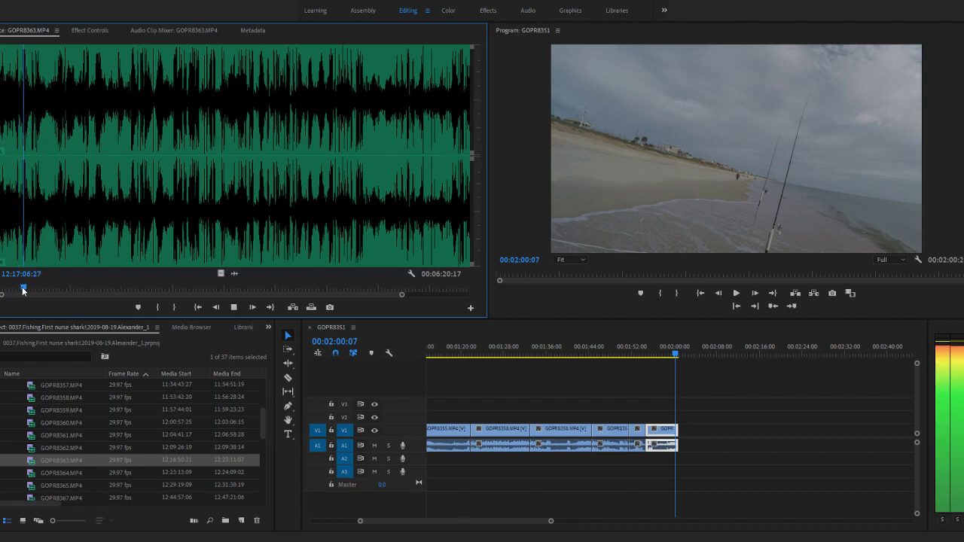
left_click(220, 274)
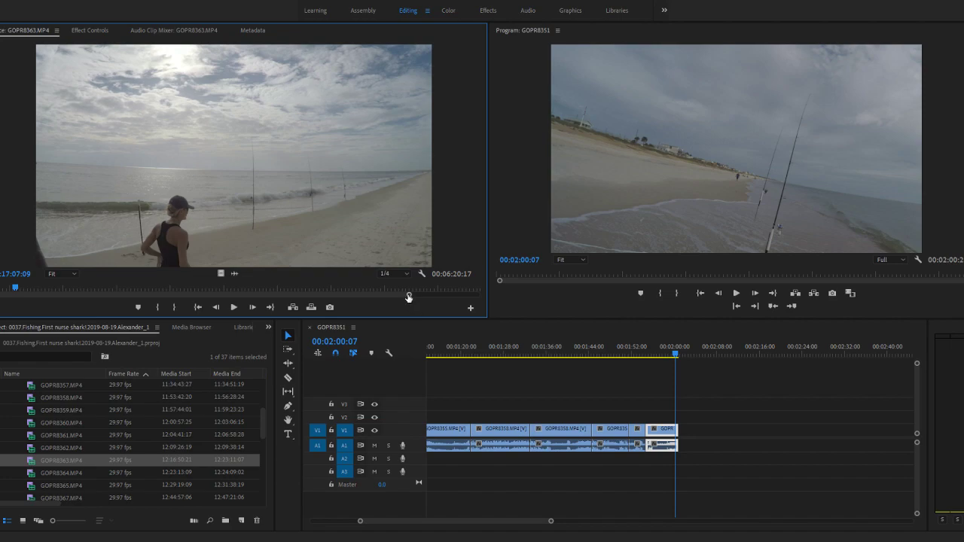
- Skim GOPR8363.MP4 past 12:18:39 and replay the stretch around 12:19:20 up to 12:19:29:27
left_click_drag(8, 288, 127, 299)
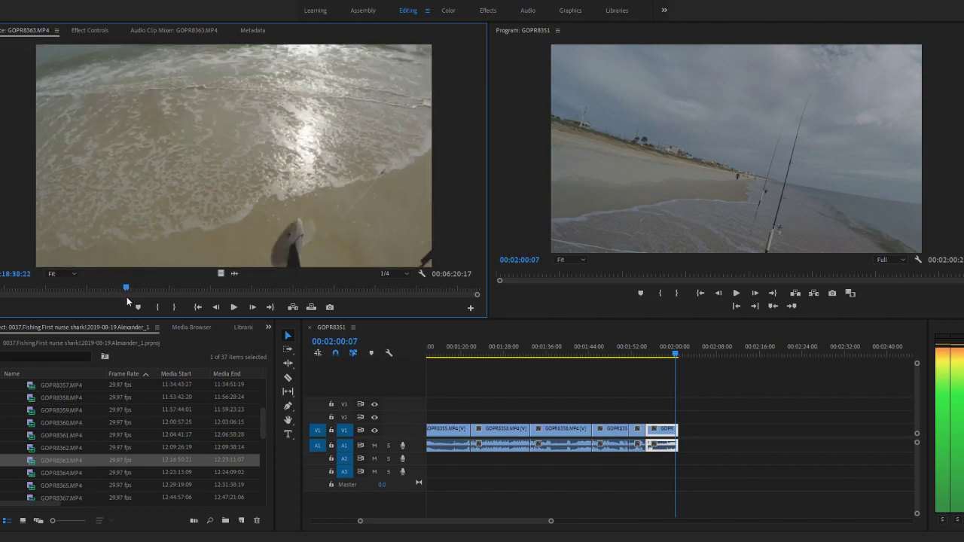
key("space")
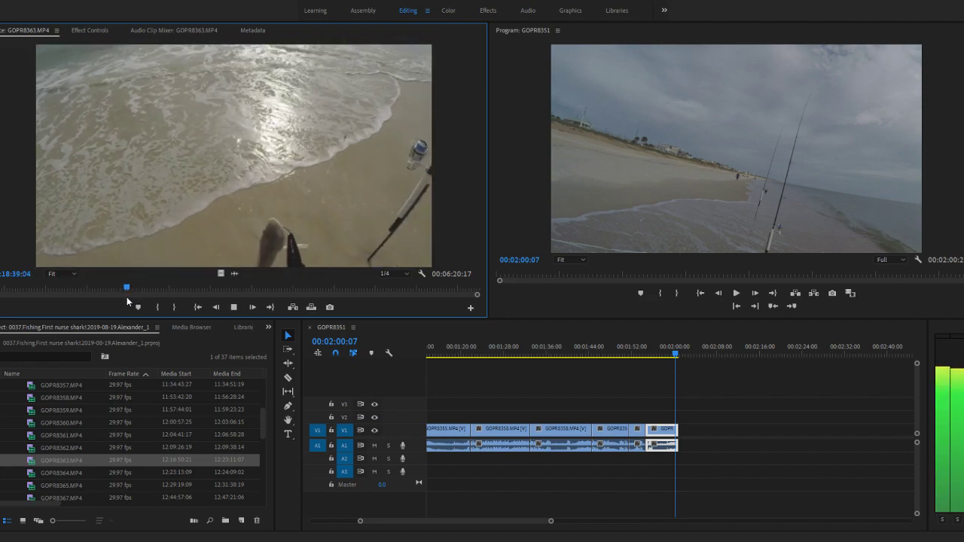
key("space")
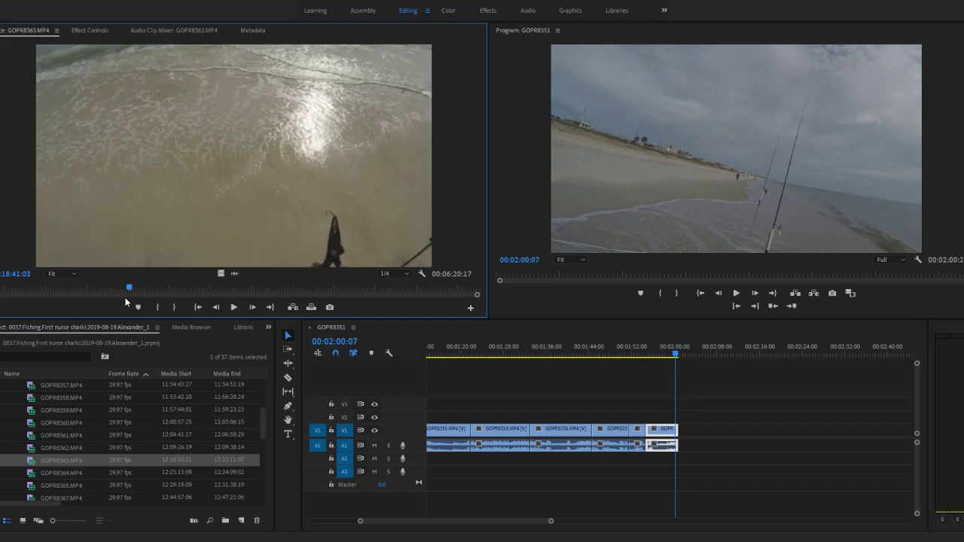
left_click_drag(128, 294, 144, 289)
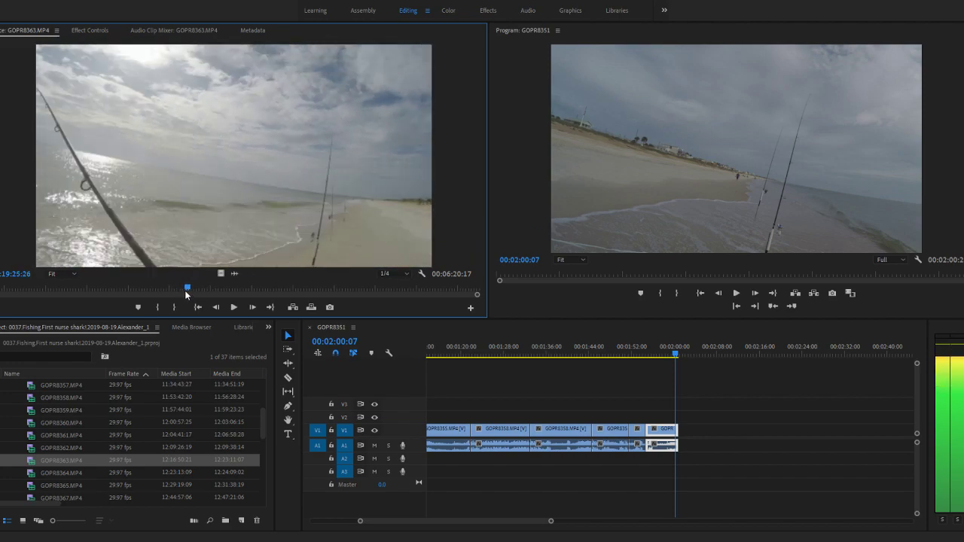
left_click_drag(181, 296, 179, 297)
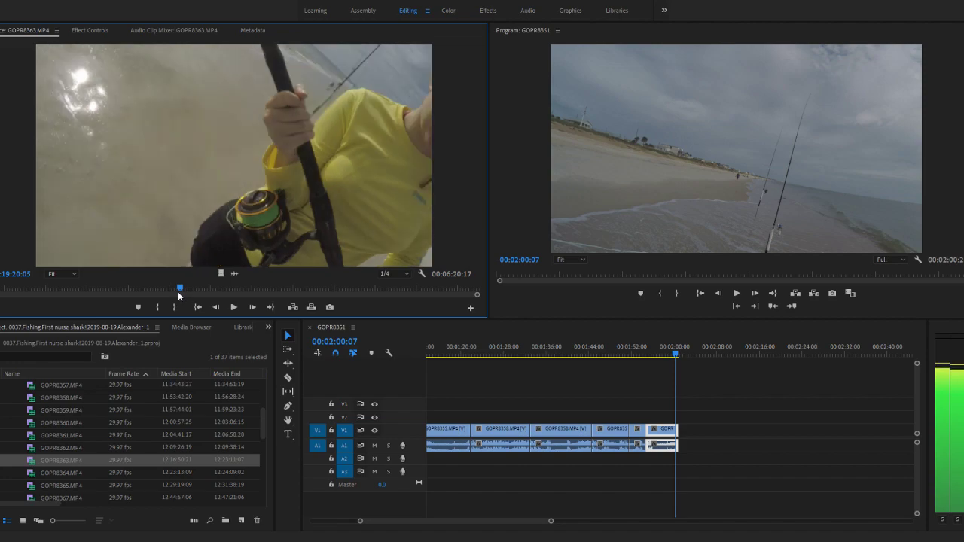
key("space")
key("space")
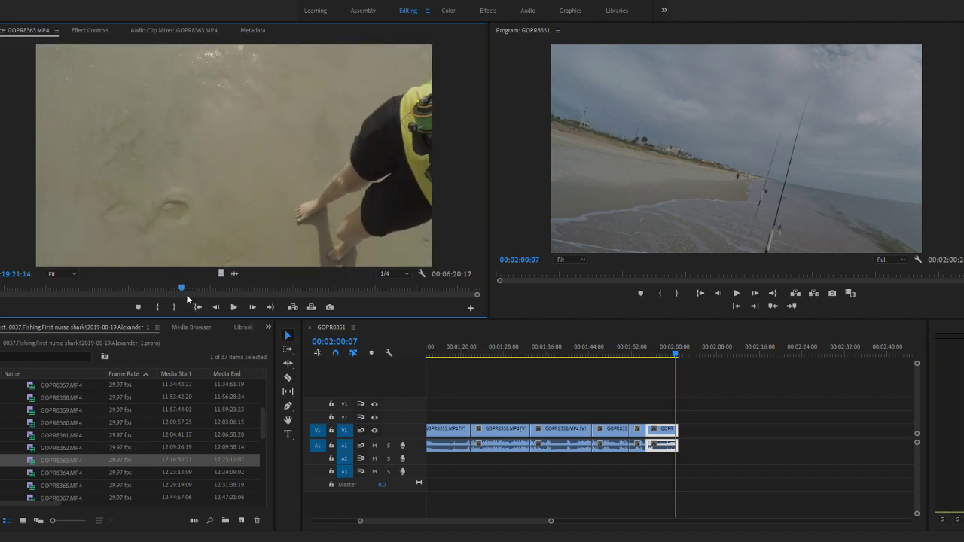
mouse_move(181, 293)
left_mouse_down()
mouse_move(160, 295)
mouse_move(169, 294)
left_mouse_up()
key("space")
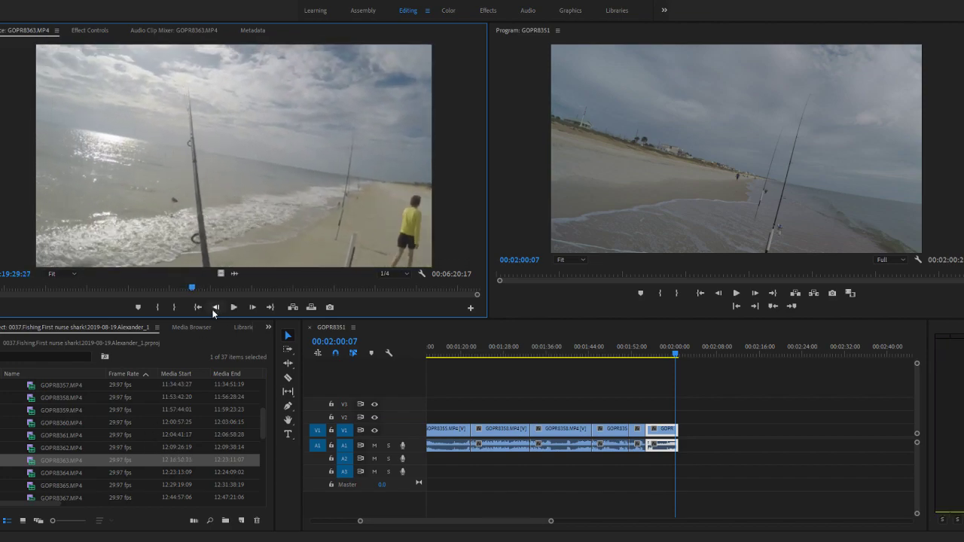
- Mark the GOPR8363.MP4 segment from an In point at 12:19:42:27 to an Out point at 12:19:49:24
mouse_move(193, 291)
left_mouse_down()
mouse_move(245, 291)
mouse_move(211, 290)
left_mouse_up()
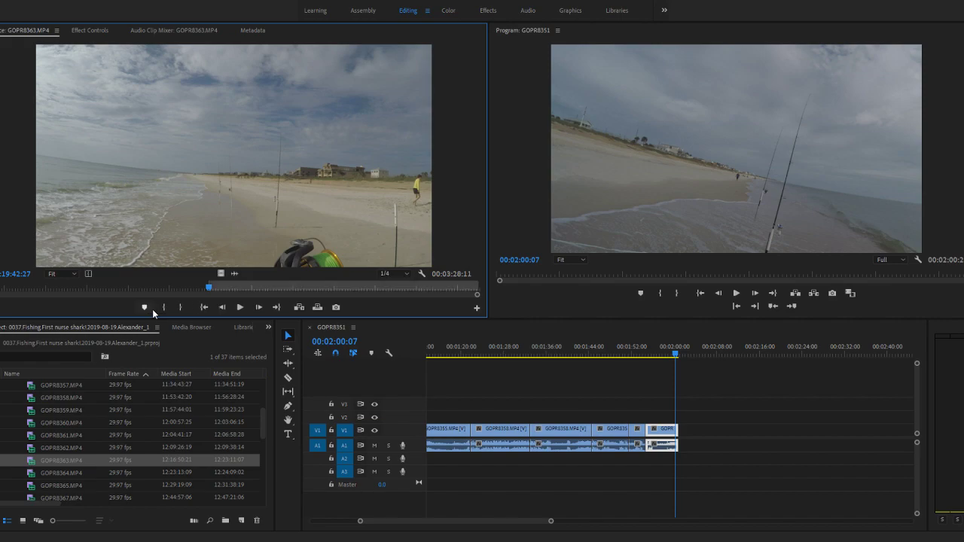
key("space")
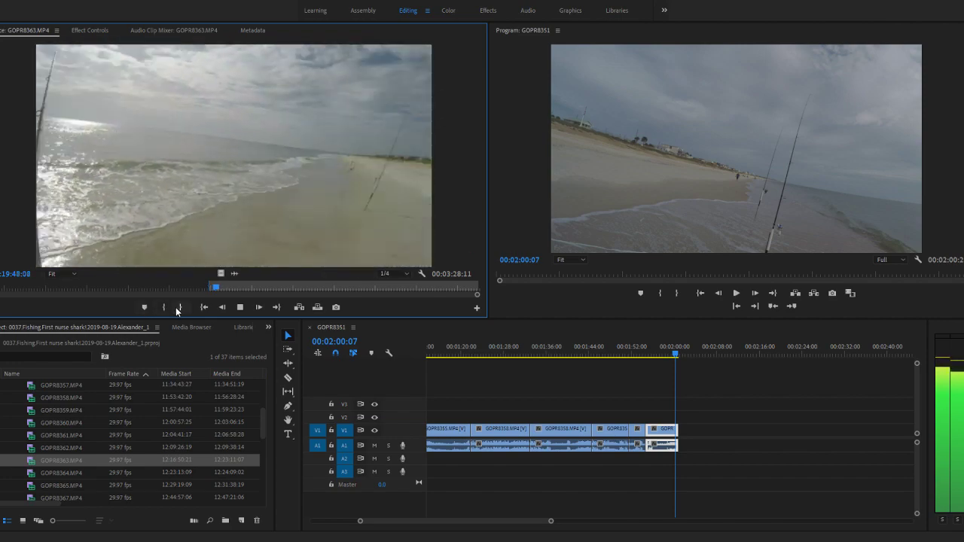
left_click(177, 308)
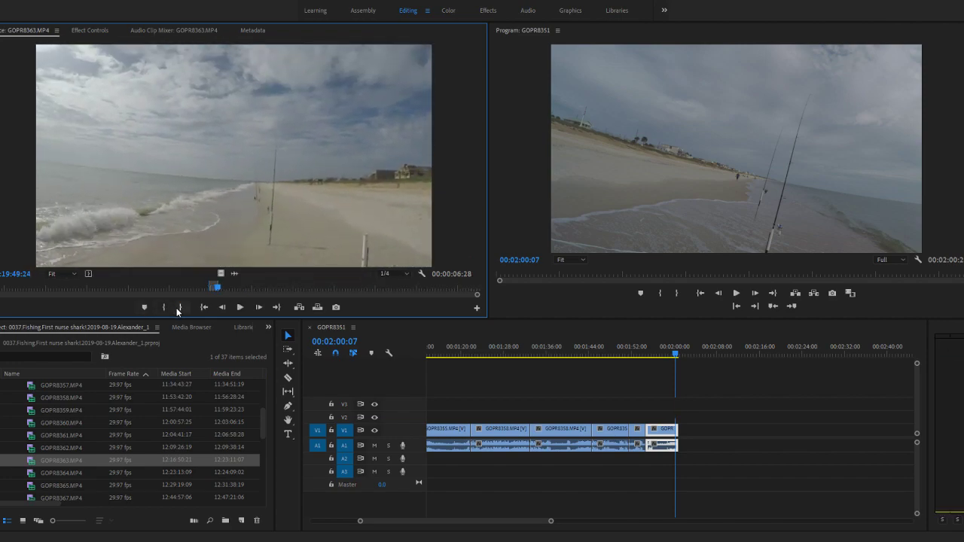
- Append the marked GOPR8363.MP4 segment after the last clip on V1 and A1, and play the cut from 00:01:56:14
scroll(481, 435, "down", 2)
left_click_drag(37, 466, 408, 394)
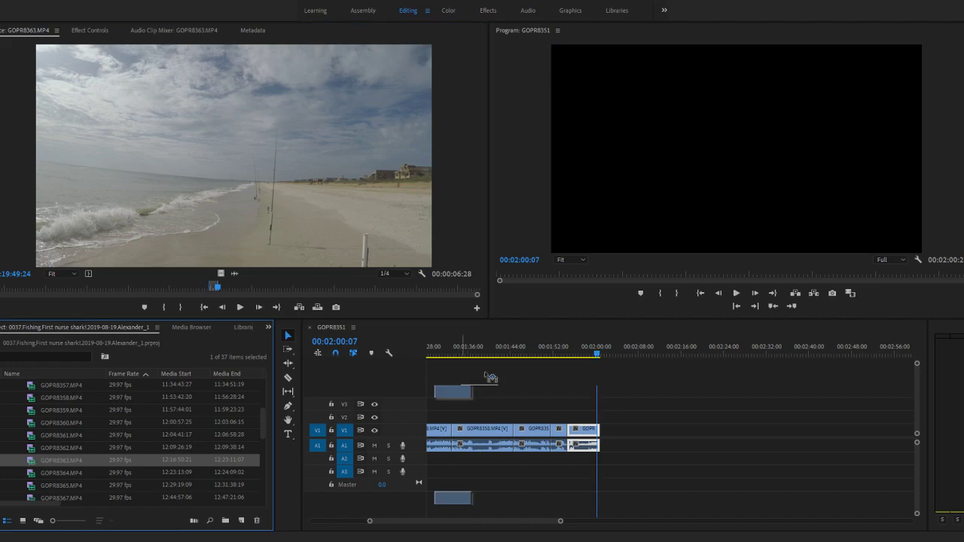
left_click_drag(617, 437, 607, 430)
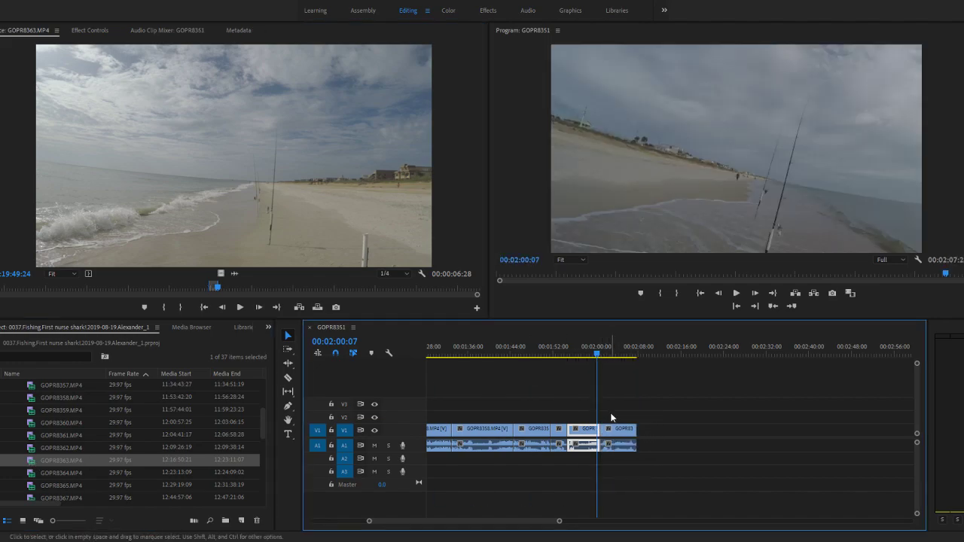
left_click_drag(554, 357, 514, 357)
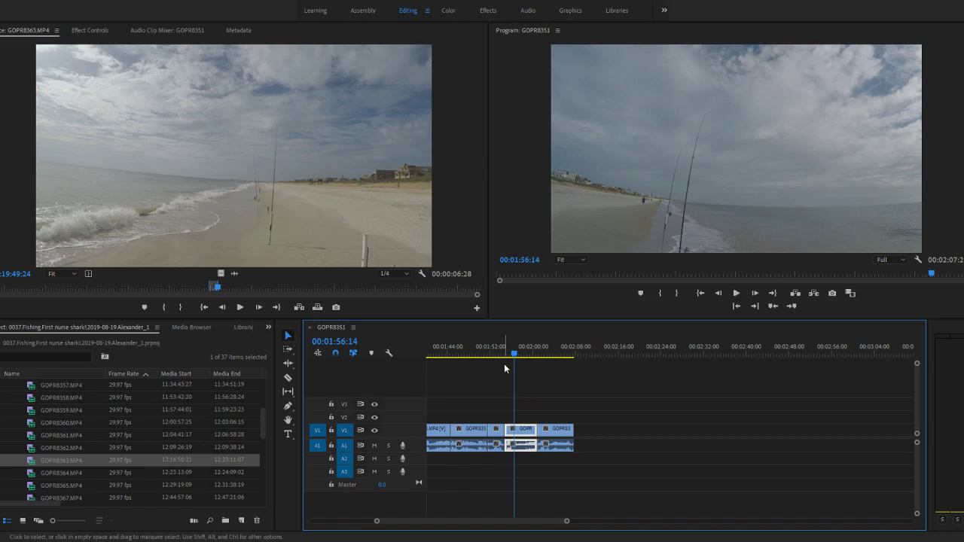
key("space")
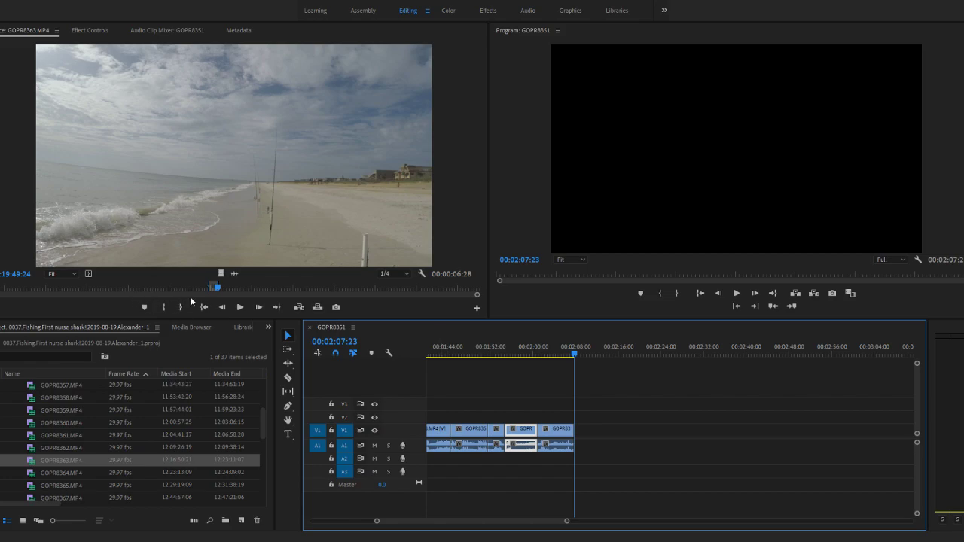
- Skim ahead in GOPR8363.MP4 and mark a new In point around 12:21:38, previewing the beach shot up to 12:21:40:10
left_click_drag(226, 291, 356, 293)
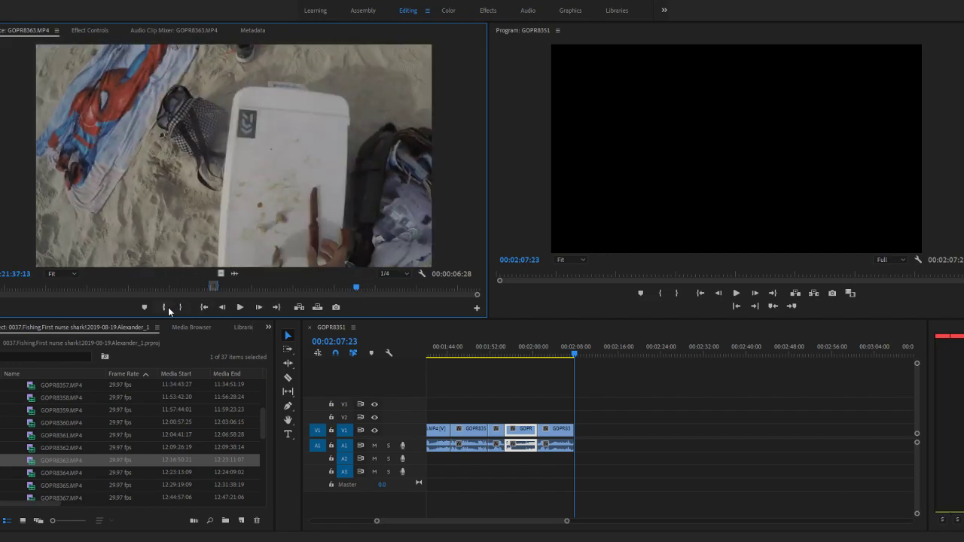
key("space")
left_click(168, 308)
key("space")
key("space")
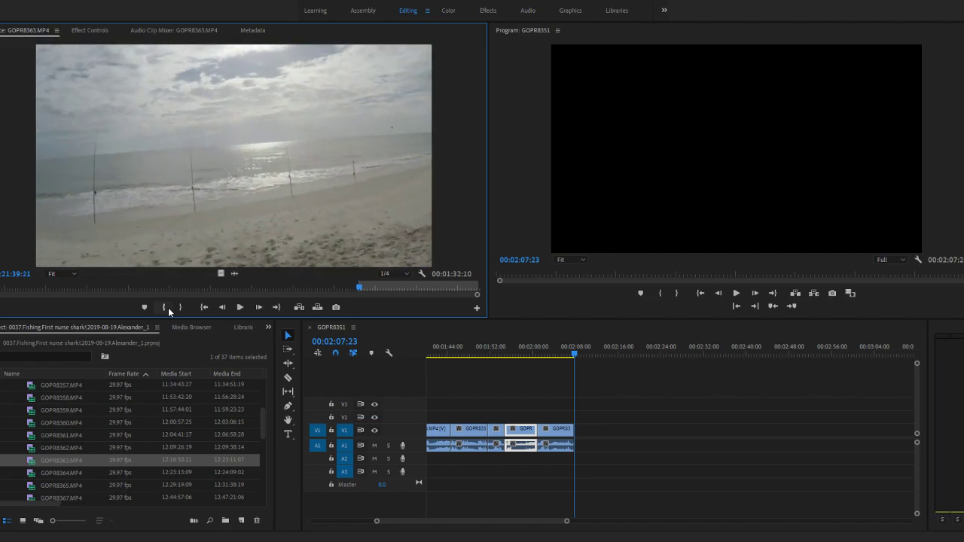
left_click(168, 307)
key("space")
- Enlarge the GOPR8363.MP4 source view and review the beach shot from 12:21:36:29 up to 12:21:47:22
key("space")
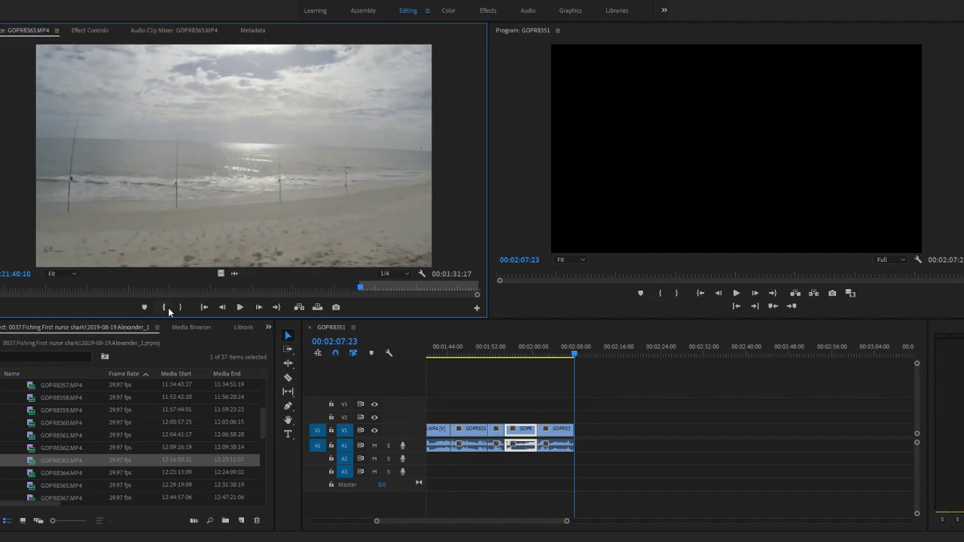
key("space")
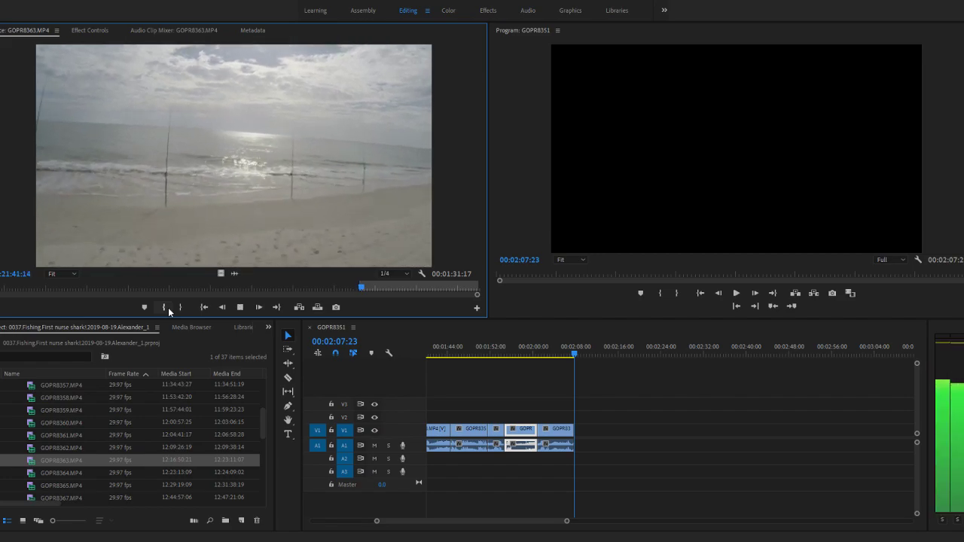
key("space")
left_click_drag(365, 287, 360, 287)
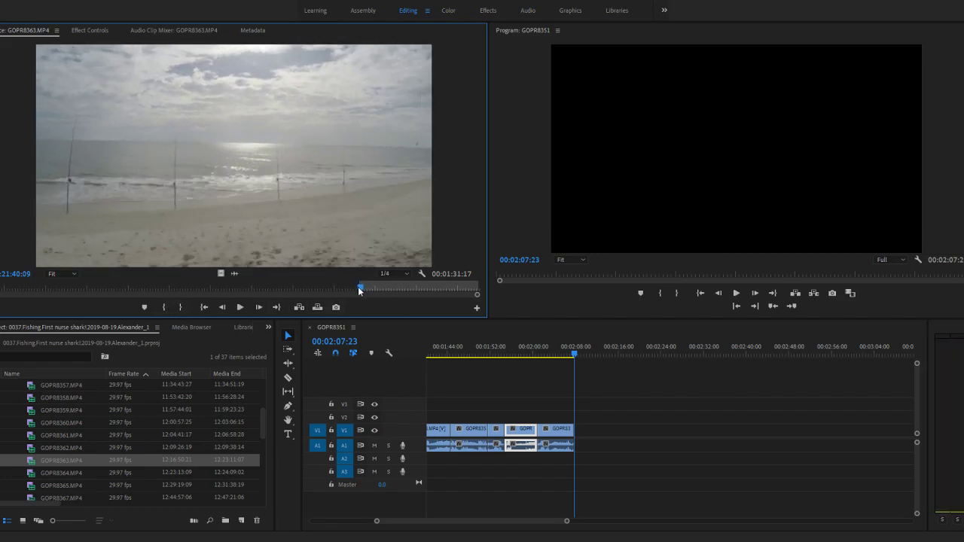
key("grave")
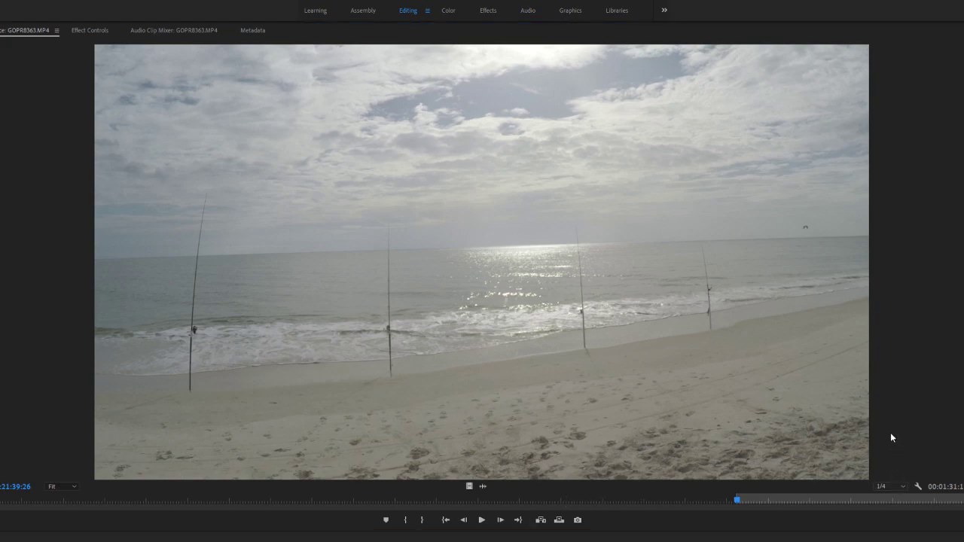
left_click_drag(736, 499, 729, 500)
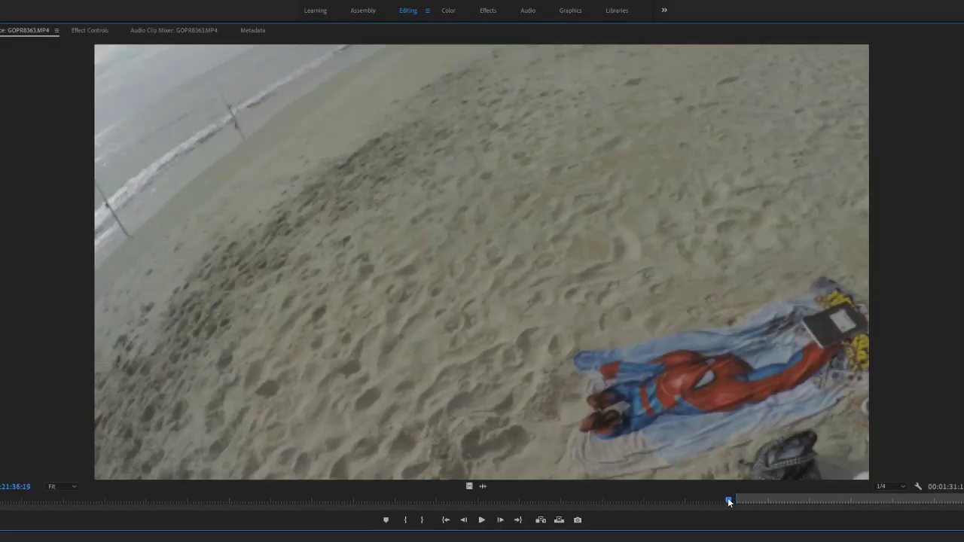
key("space")
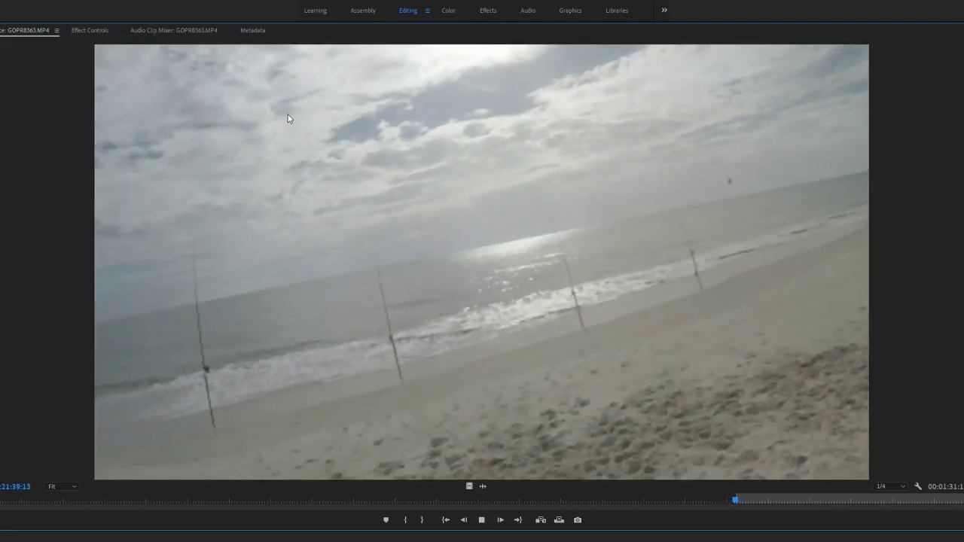
key("space")
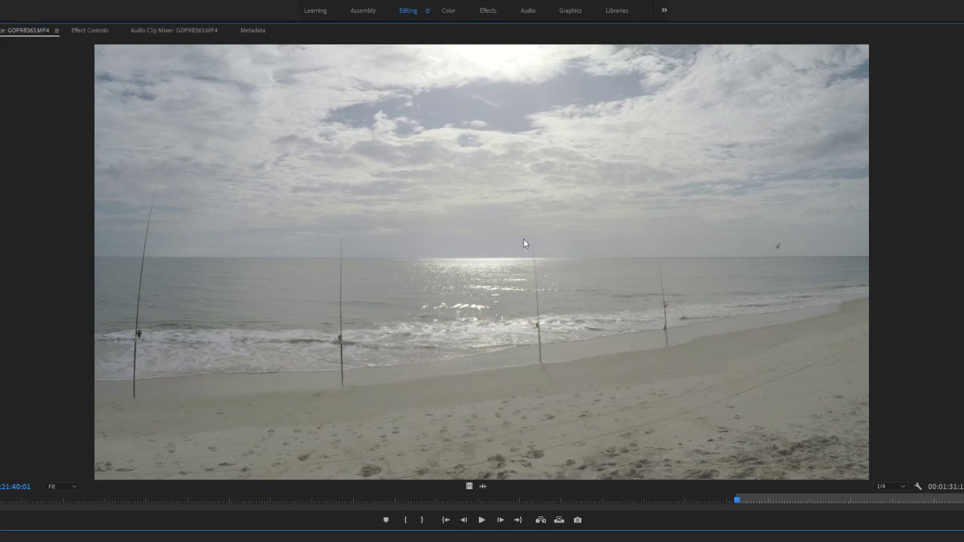
key("space")
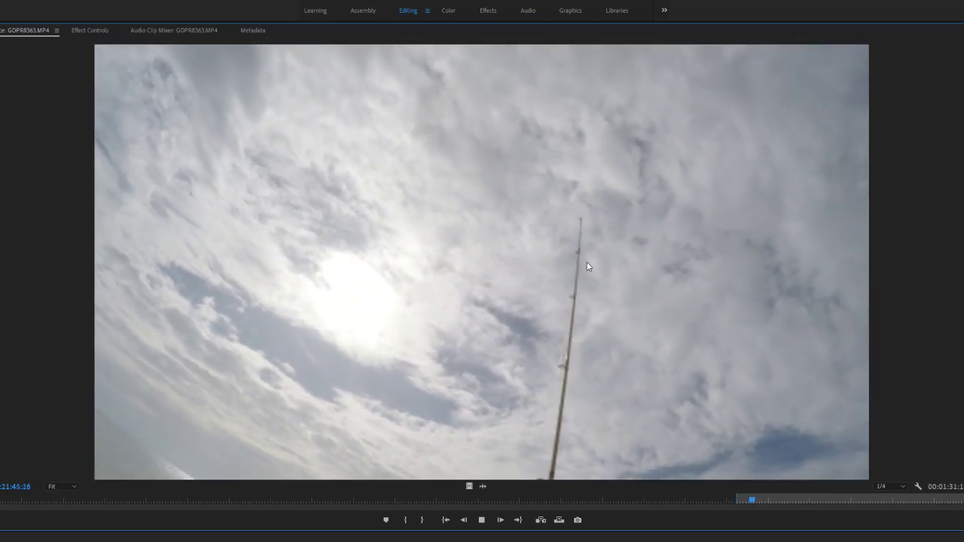
key("space")
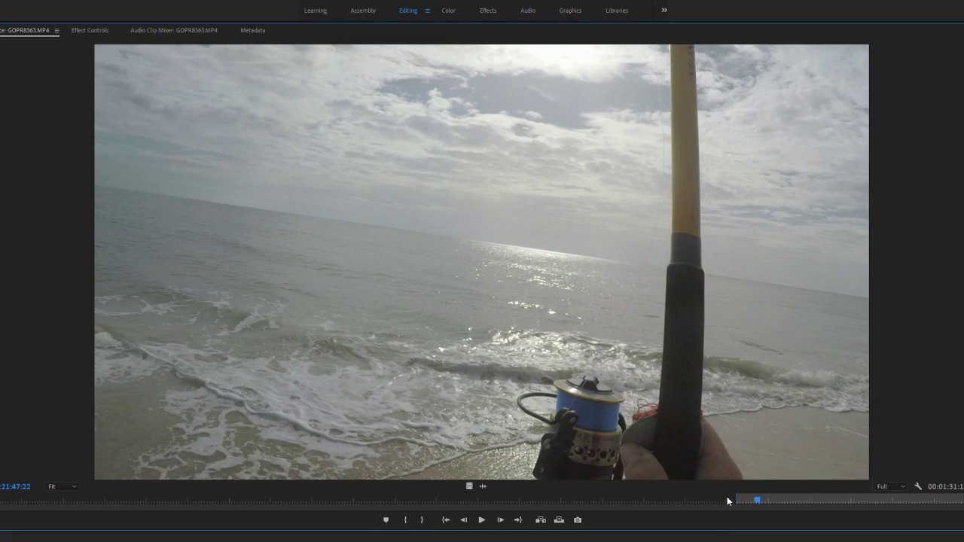
- Replay the enlarged GOPR8363.MP4 shot from just before 12:21:38 up to 12:21:49:05, and restore the normal panel layout
left_click(706, 501)
key("space")
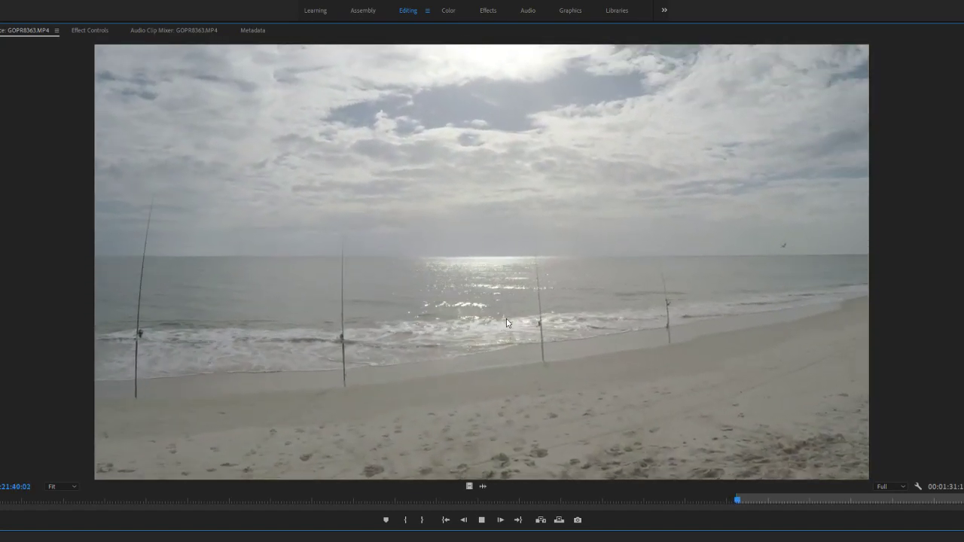
key("space")
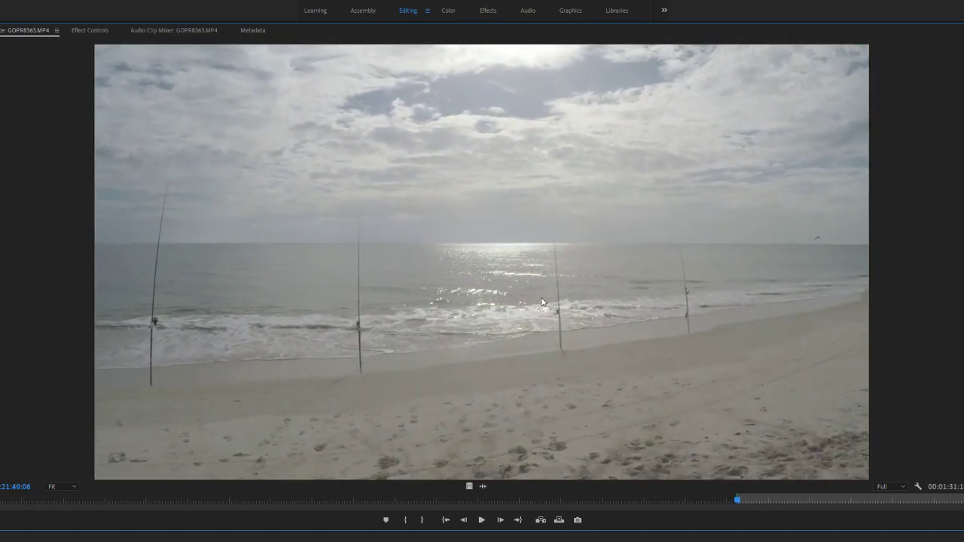
key("space")
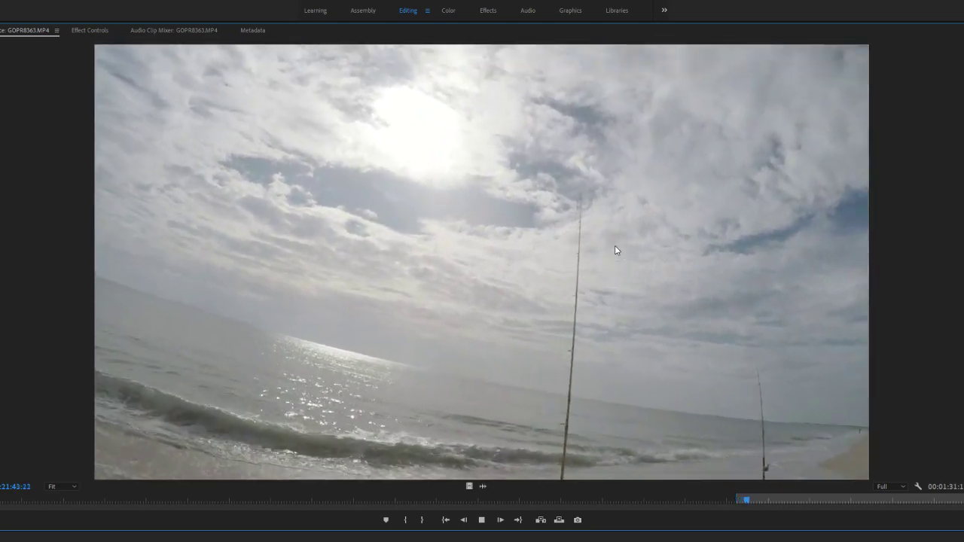
key("space")
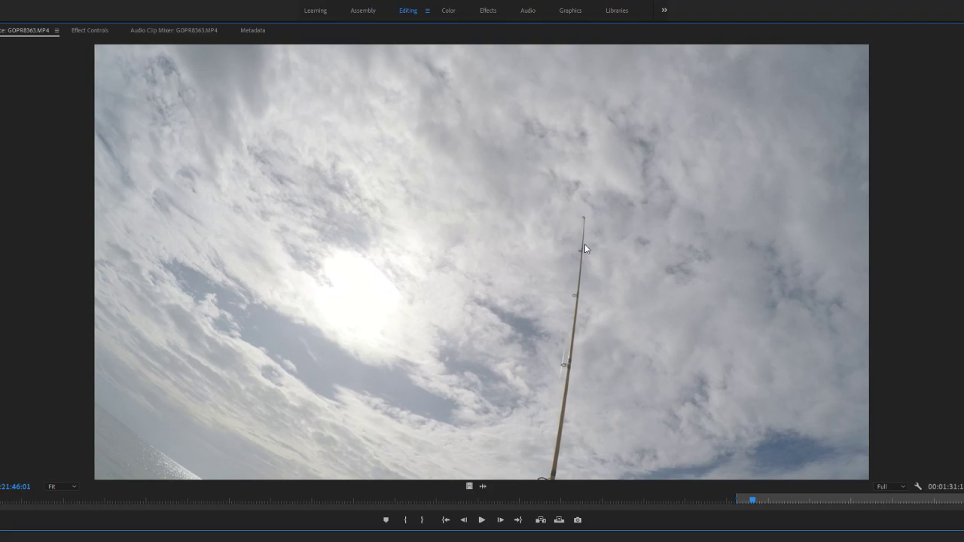
key("space")
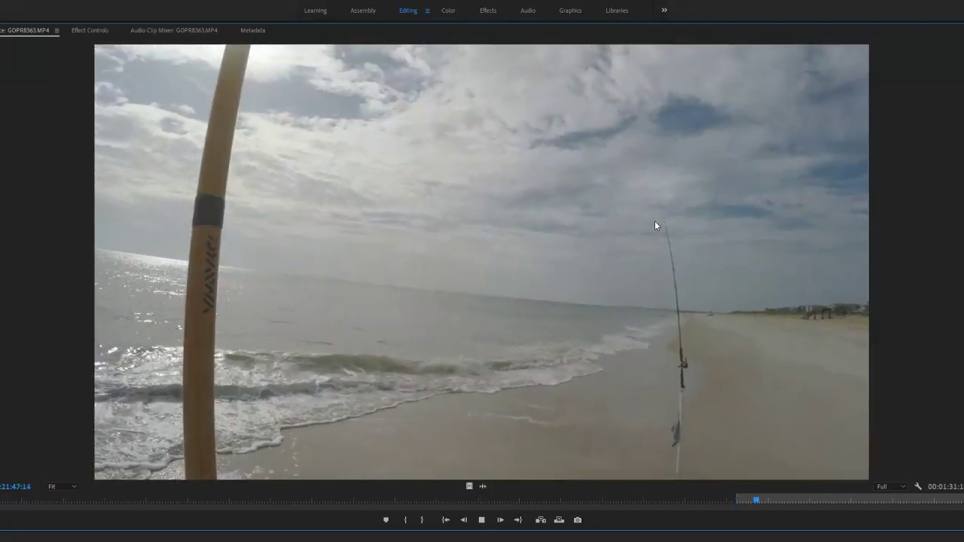
key("space")
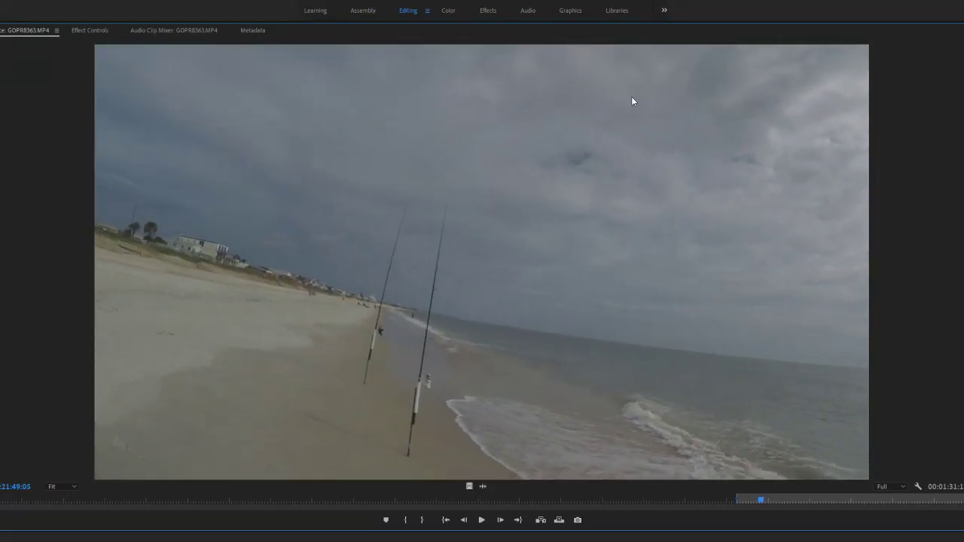
key("grave")
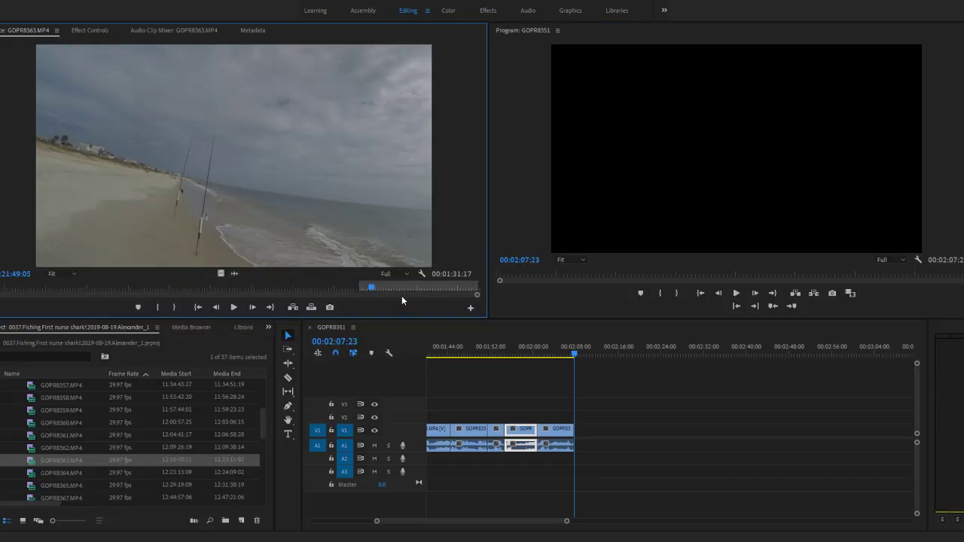
- Mark the GOPR8363.MP4 segment from 12:21:41:03 to 12:21:47:16 and append it after the last clip on V1 and A1
mouse_move(371, 287)
left_mouse_down()
mouse_move(408, 293)
mouse_move(363, 289)
left_mouse_up()
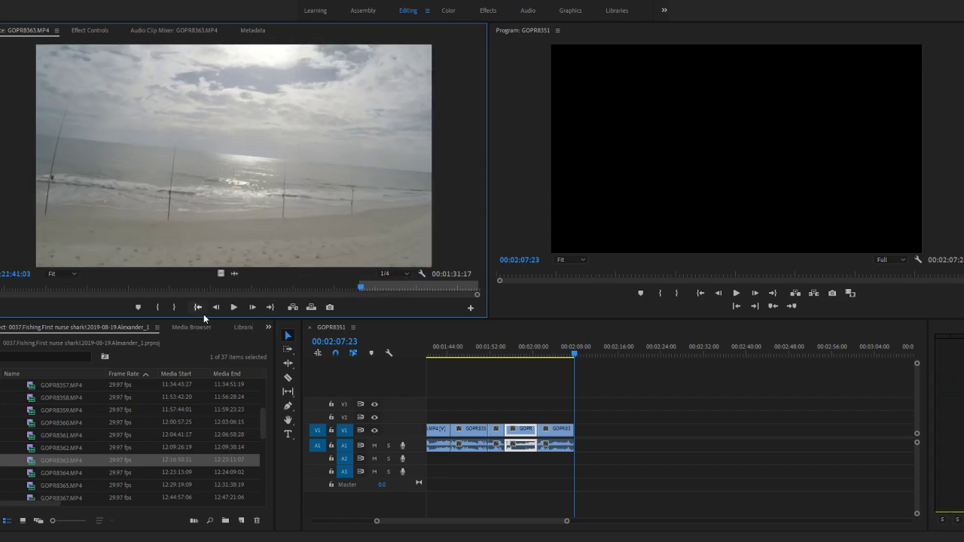
left_click(156, 306)
key("space")
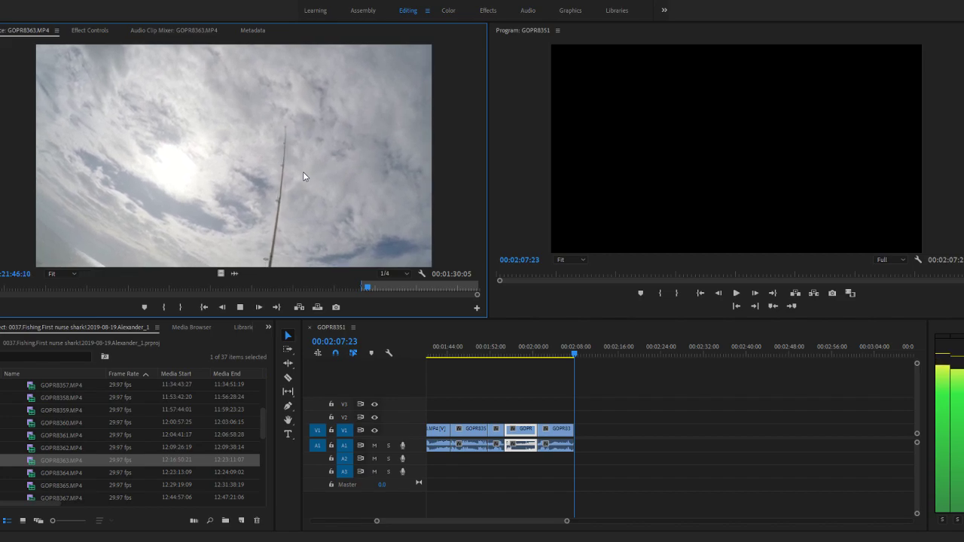
key("space")
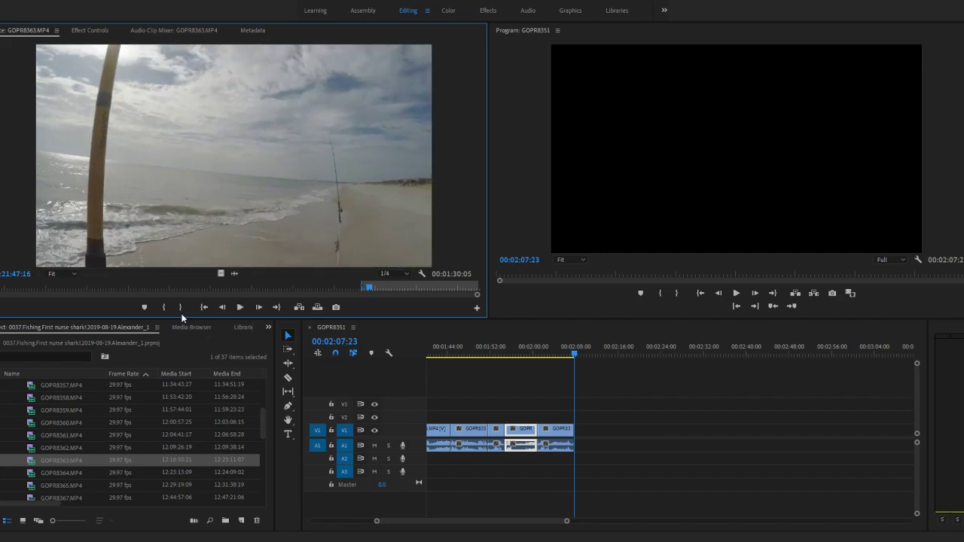
left_click_drag(464, 413, 580, 437)
- Mark a trial In point in GOPR8363.MP4 at 12:22:08:09 and preview the footage past 12:22:13:13
left_click_drag(370, 289, 397, 291)
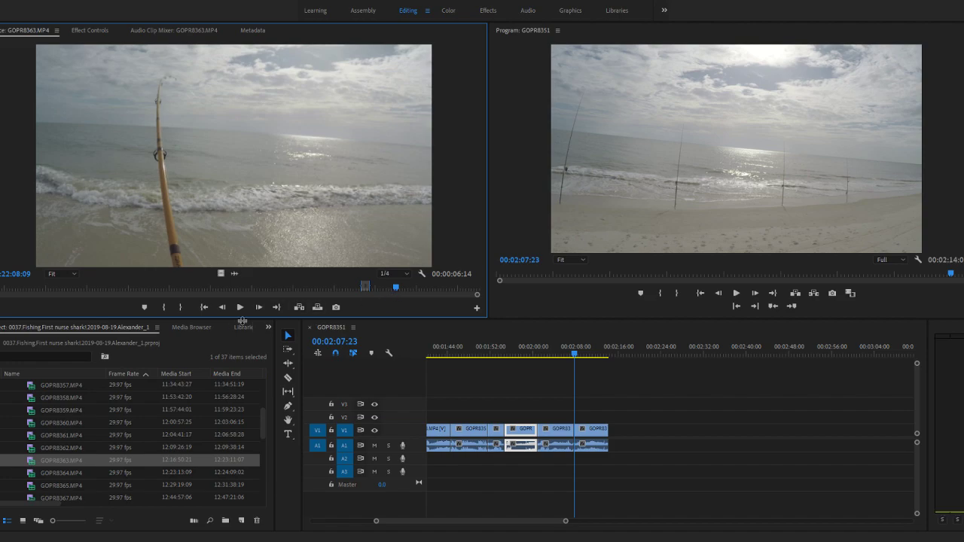
left_click(168, 307)
key("space")
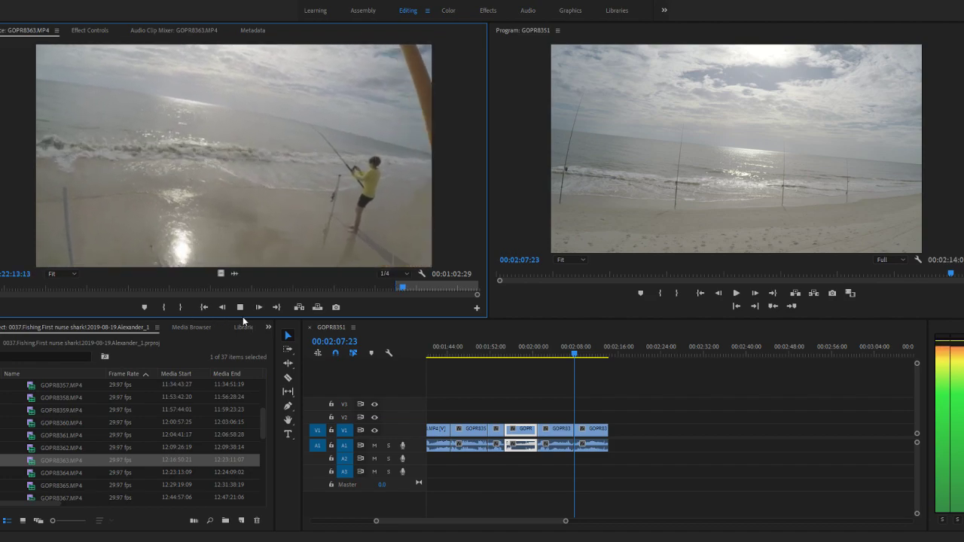
key("space")
- Go back in GOPR8363.MP4, mark a 00:00:03:19 segment ending around 12:22:02, and append it after the last clip on V1 and A1
mouse_move(397, 294)
left_mouse_down()
mouse_move(334, 291)
mouse_move(395, 287)
mouse_move(378, 289)
left_mouse_up()
key("space")
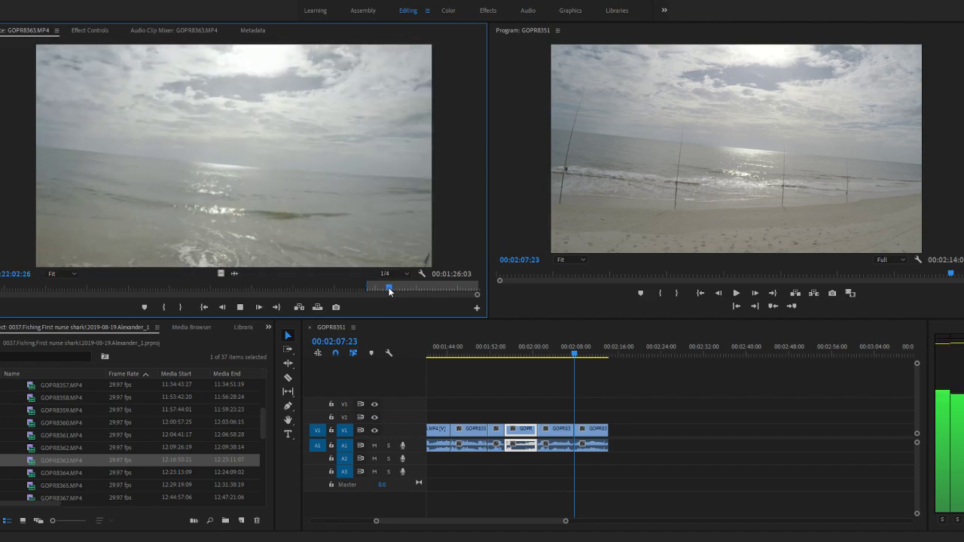
mouse_move(390, 287)
left_mouse_down()
mouse_move(369, 291)
mouse_move(378, 287)
left_mouse_up()
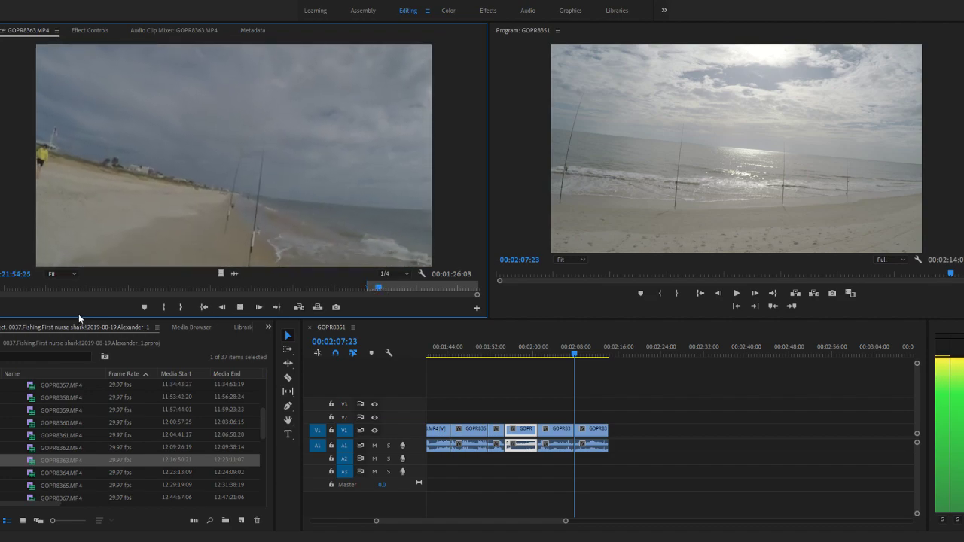
key("space")
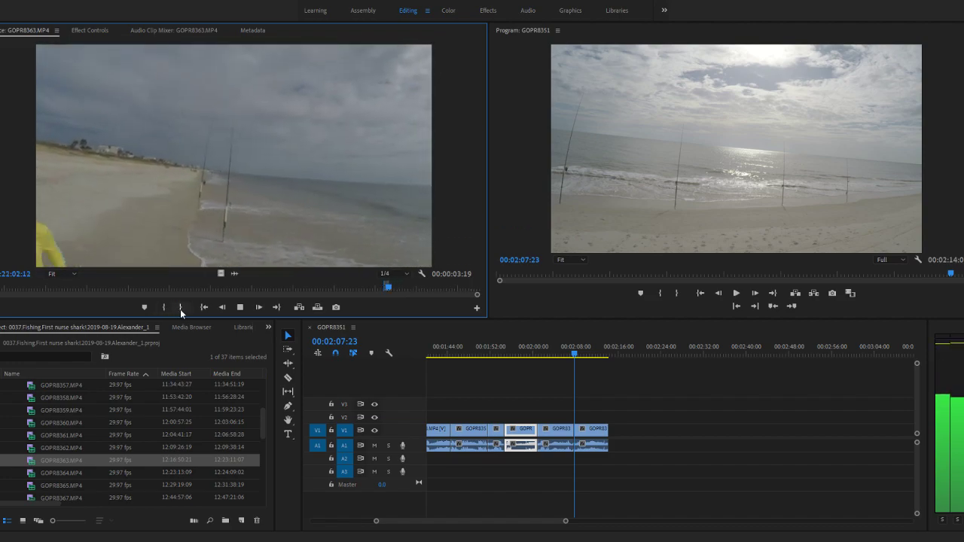
left_click(180, 308)
left_click_drag(534, 435, 614, 437)
- Mark the next GOPR8363.MP4 segment ending around 12:22:32, replay it from 12:22:27:12, and append it after the last clip on V1 and A1
left_click_drag(394, 288, 413, 291)
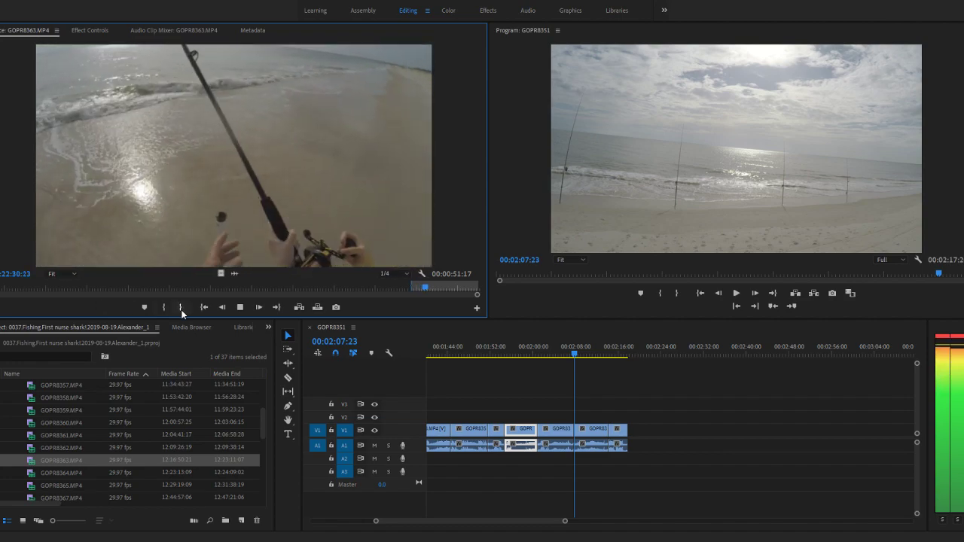
left_click(181, 307)
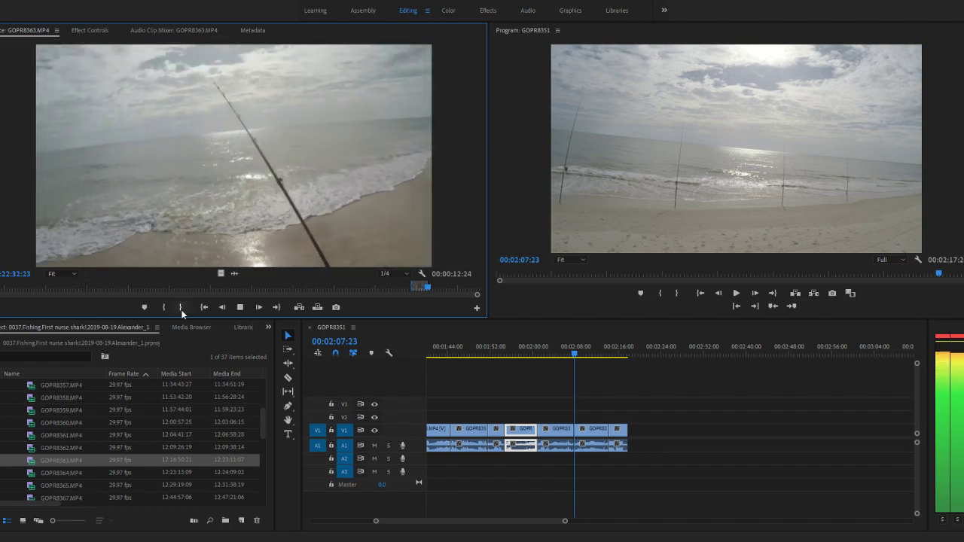
key("space")
left_click(421, 289)
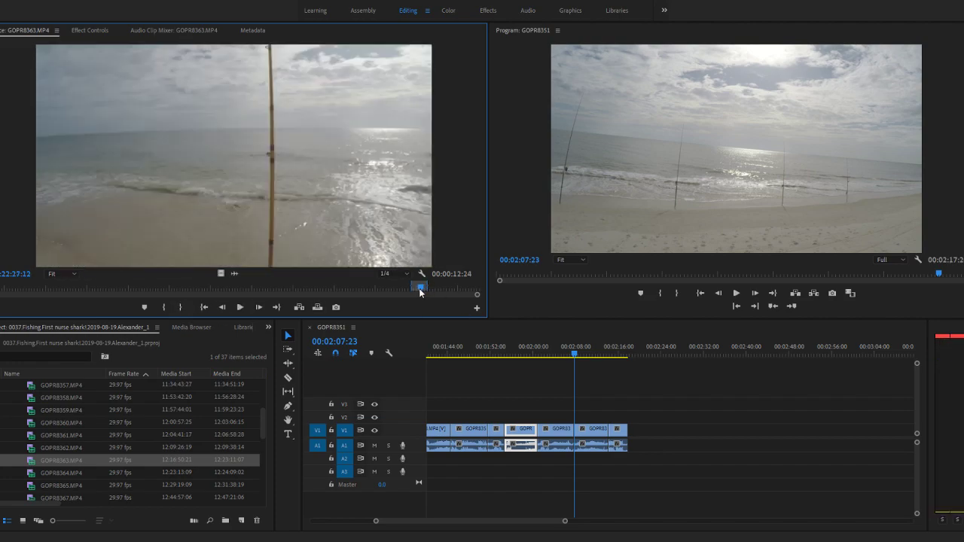
key("space")
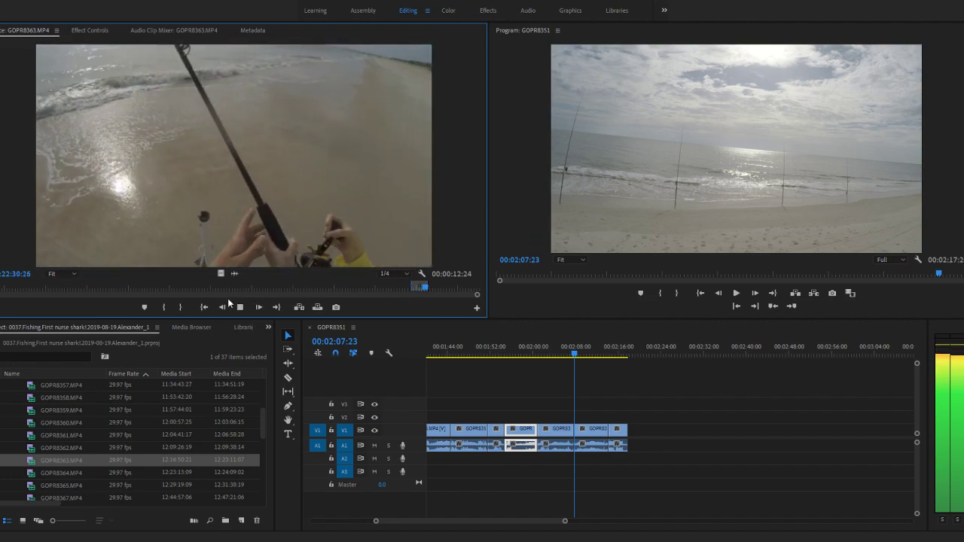
key("space")
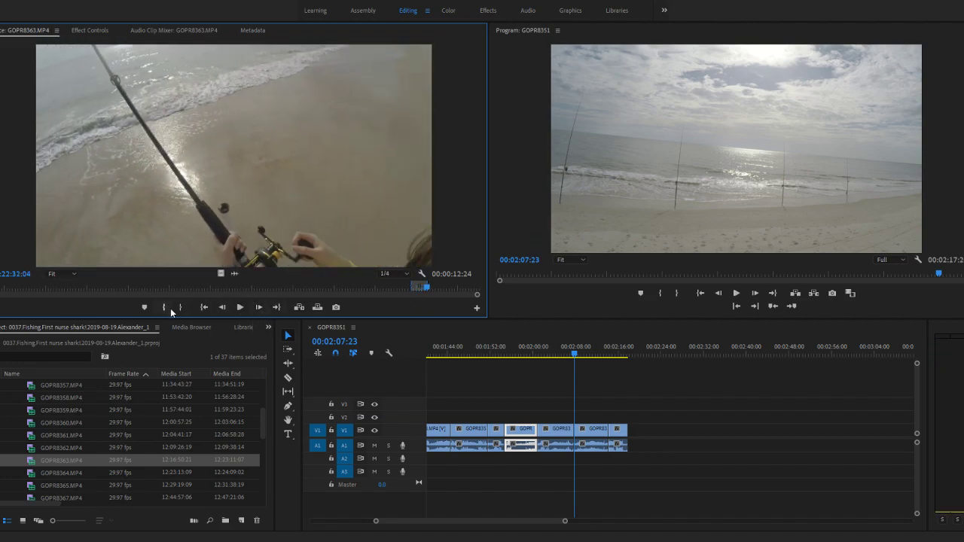
left_click_drag(385, 435, 630, 437)
scroll(557, 384, "down", 2)
- Skim the rest of GOPR8363.MP4, then load GOPR8364.MP4 as the source and play it from 12:23:13:09
left_click_drag(427, 287, 460, 289)
key("space")
double_click(32, 473)
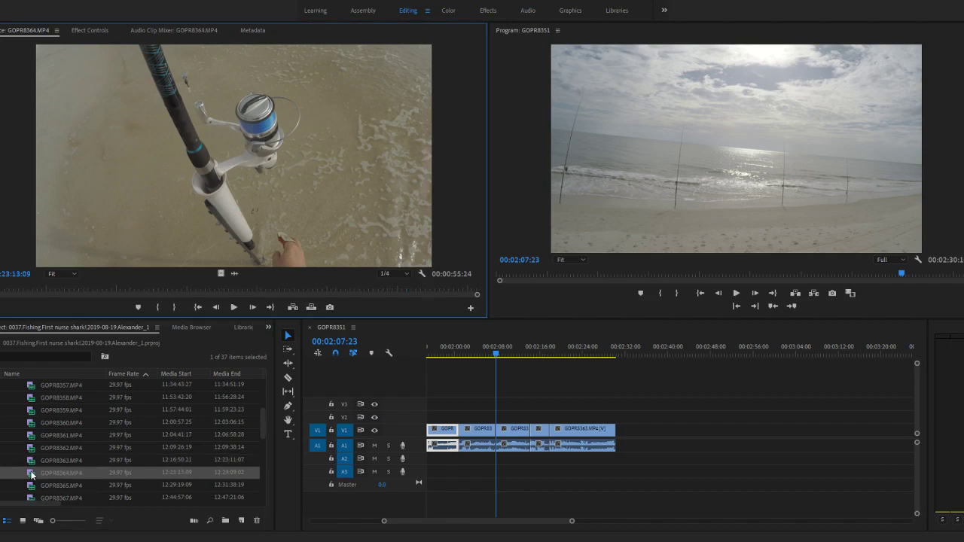
key("space")
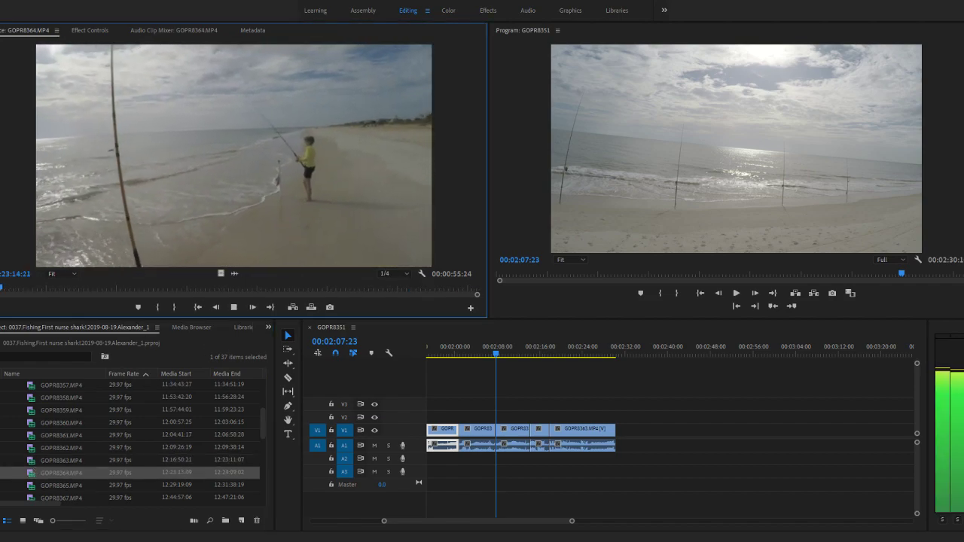
- Mark a segment of GOPR8364.MP4 from 12:23:36:23 to 12:23:49:25 and append it after the last clip on V1 and A1
left_click(32, 290)
left_click_drag(31, 290, 200, 286)
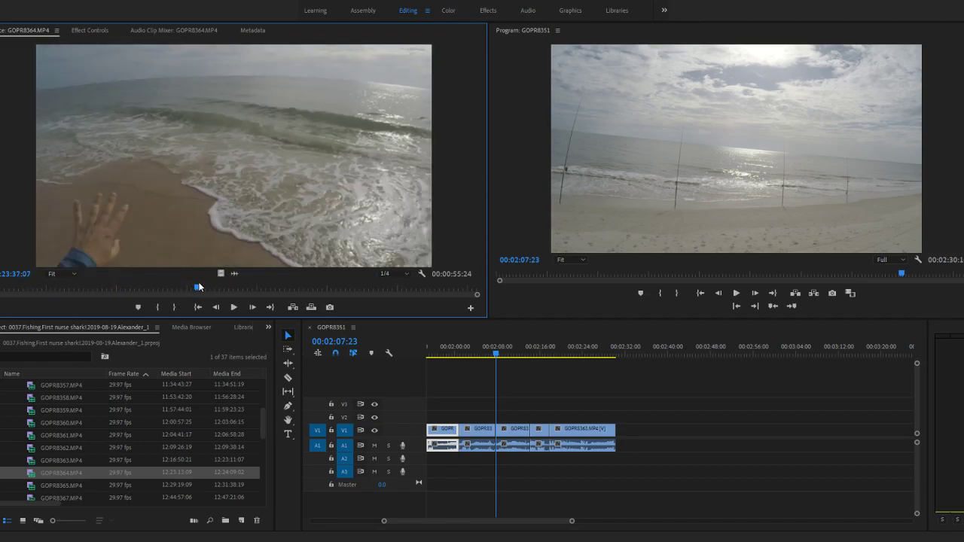
left_click(157, 308)
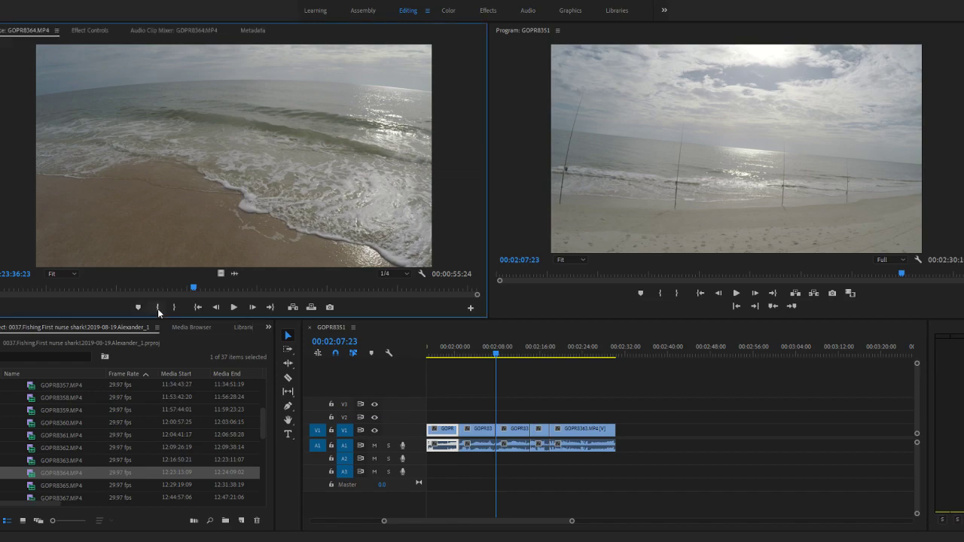
key("space")
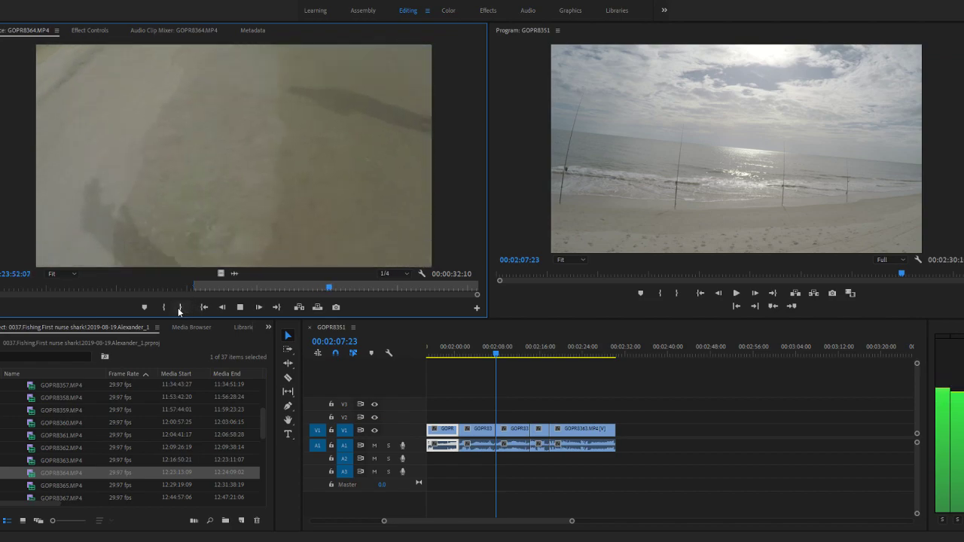
key("space")
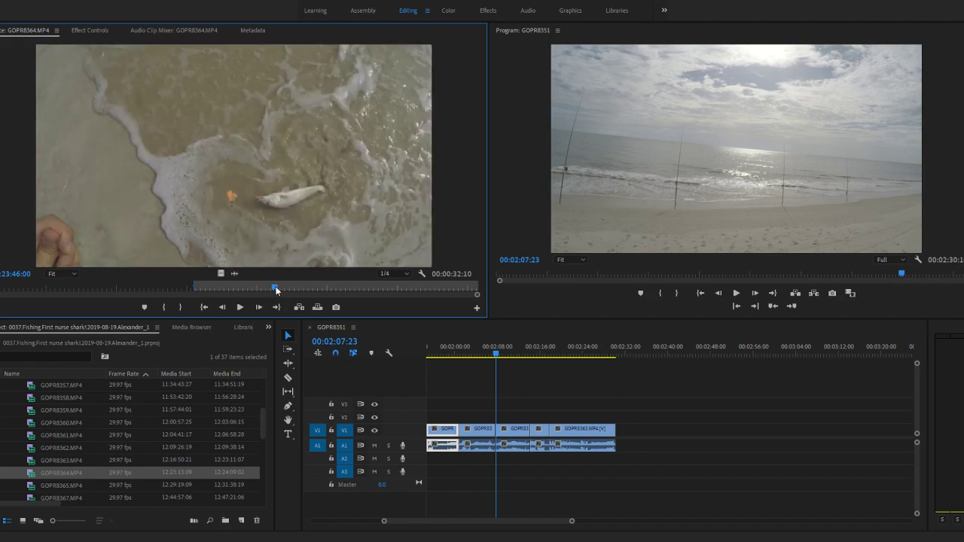
key("space")
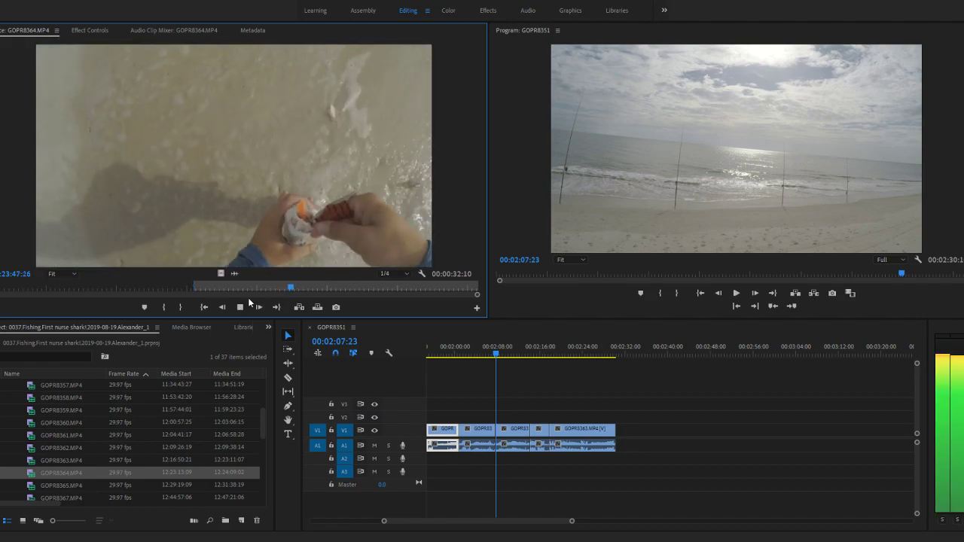
key("space")
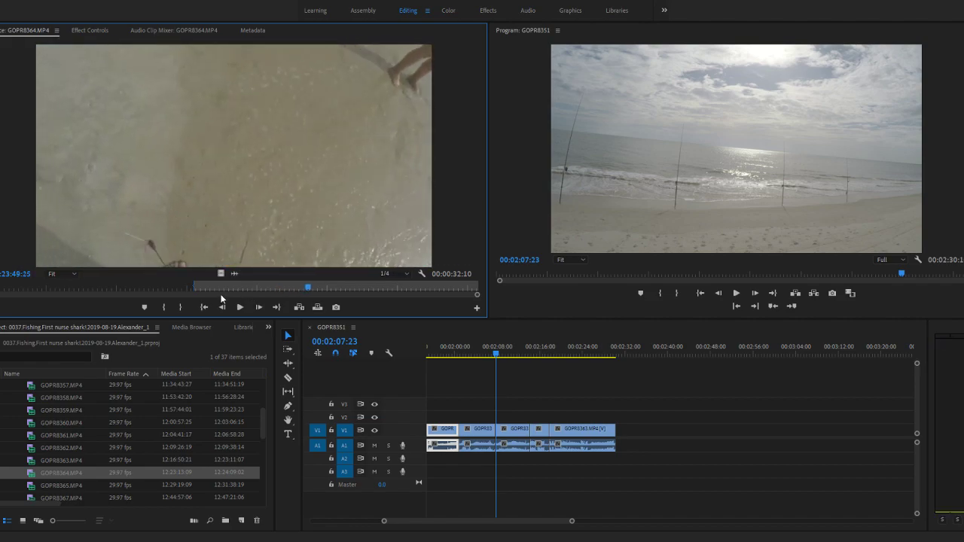
left_click_drag(28, 478, 618, 434)
- Skim the rest of GOPR8364.MP4, then load GOPR8365.MP4 as the source and preview its opening
left_click(315, 291)
left_click_drag(314, 290, 475, 291)
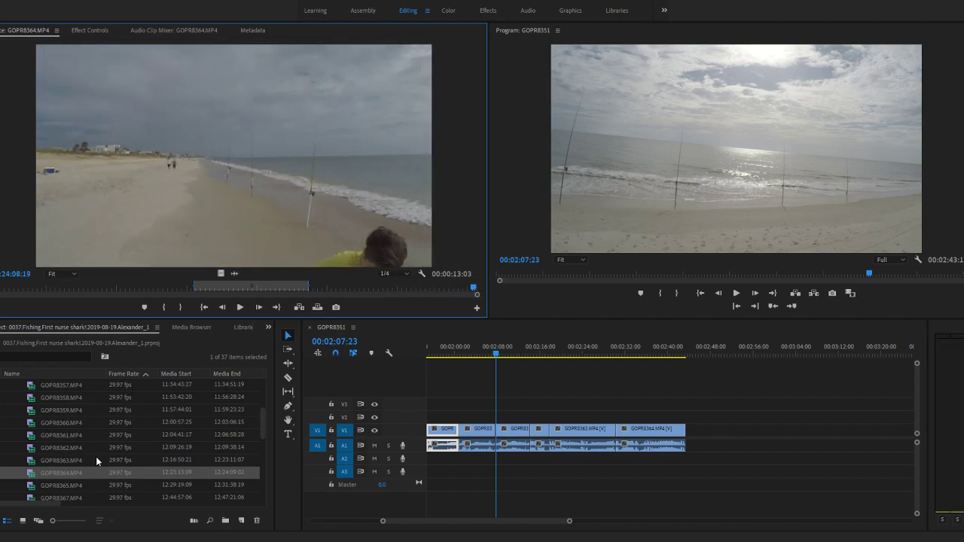
double_click(30, 487)
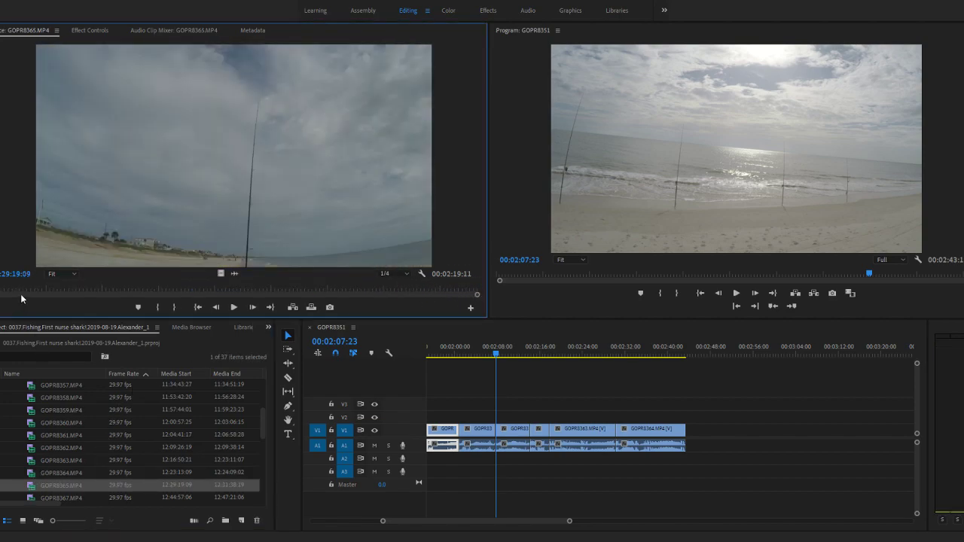
key("space")
left_click(15, 290)
mouse_move(15, 291)
left_mouse_down()
mouse_move(66, 291)
mouse_move(0, 293)
left_mouse_up()
- Reload GOPR8364.MP4, check its audio waveform and listen to the closing part, then return to the video view
double_click(34, 473)
left_click(232, 273)
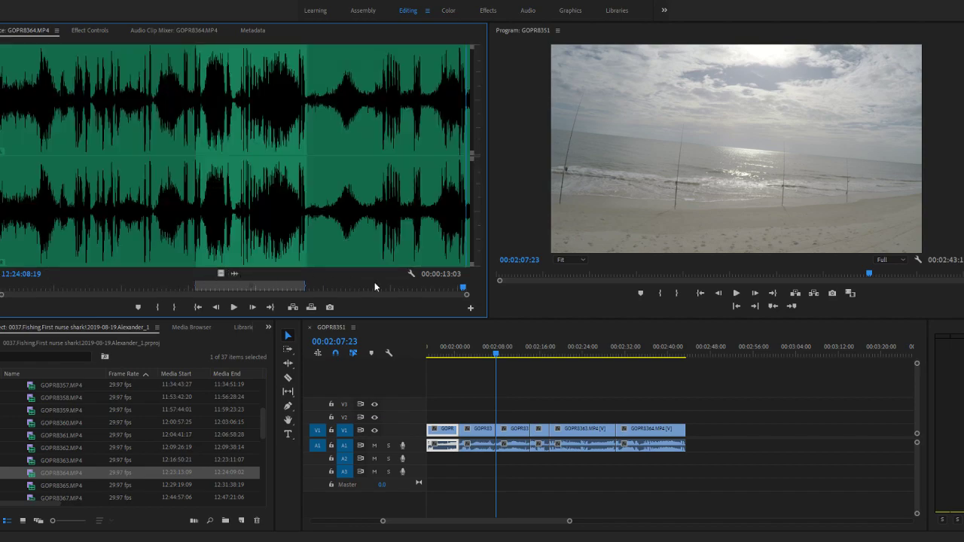
left_click_drag(424, 291, 382, 292)
key("space")
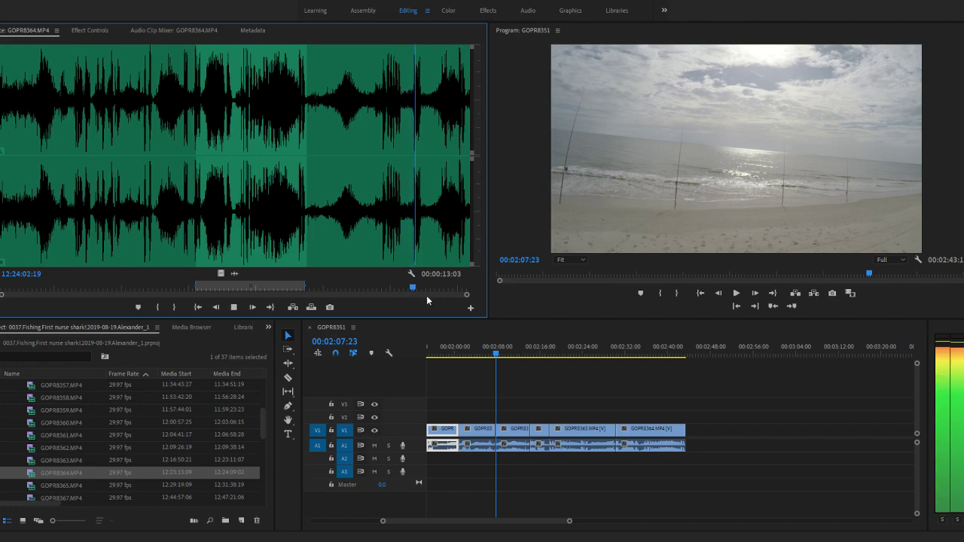
left_click_drag(418, 287, 437, 287)
key("space")
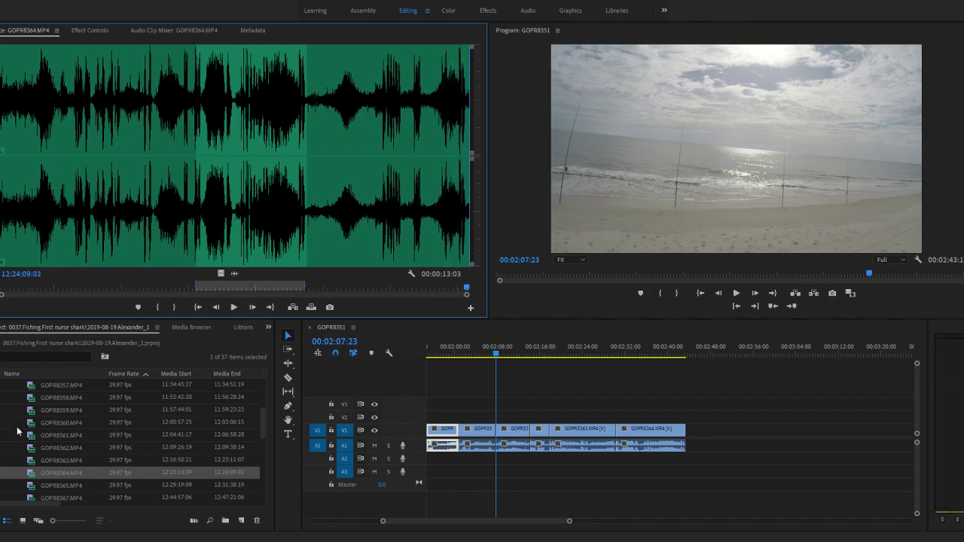
left_click(221, 272)
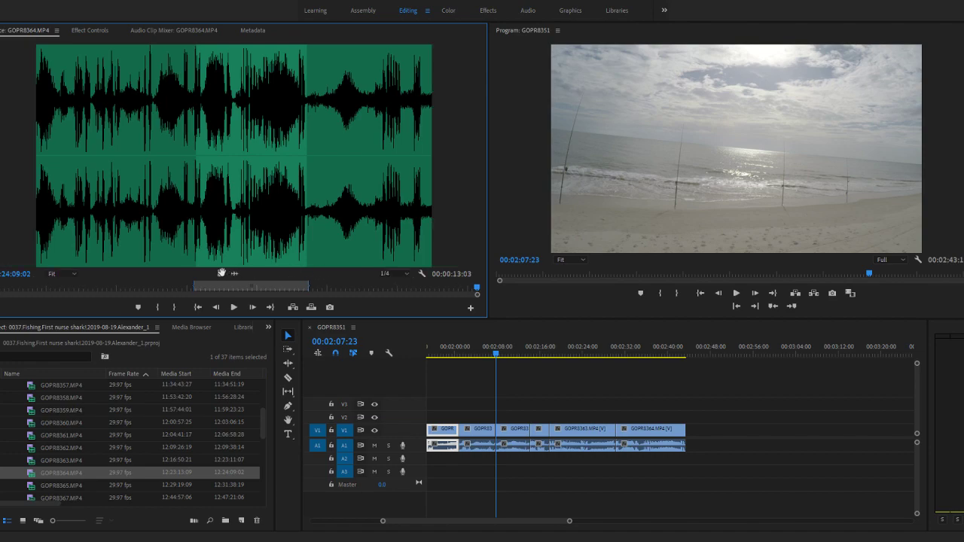
- Load GOPR8365.MP4 again, listen to its opening with the audio waveform shown, and skim the video to the end
double_click(33, 490)
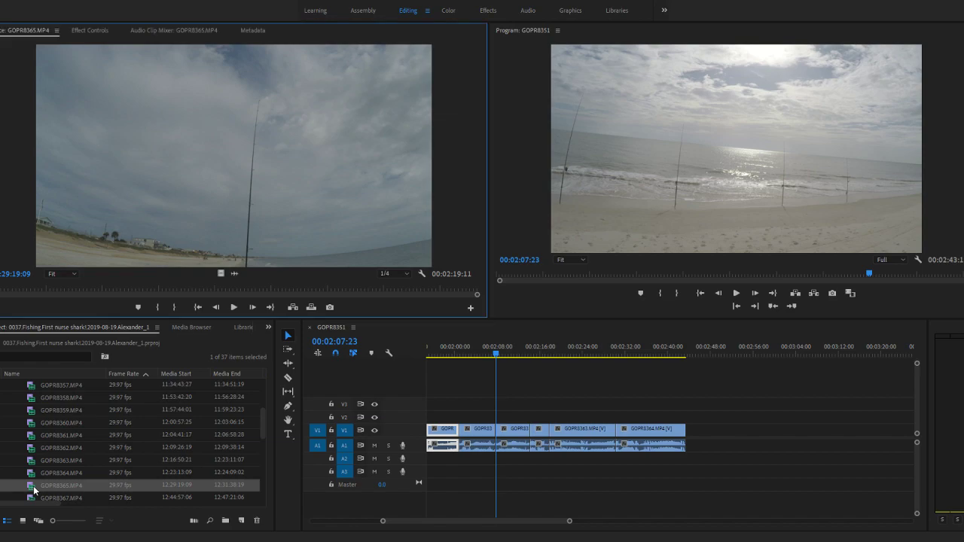
key("space")
left_click(234, 274)
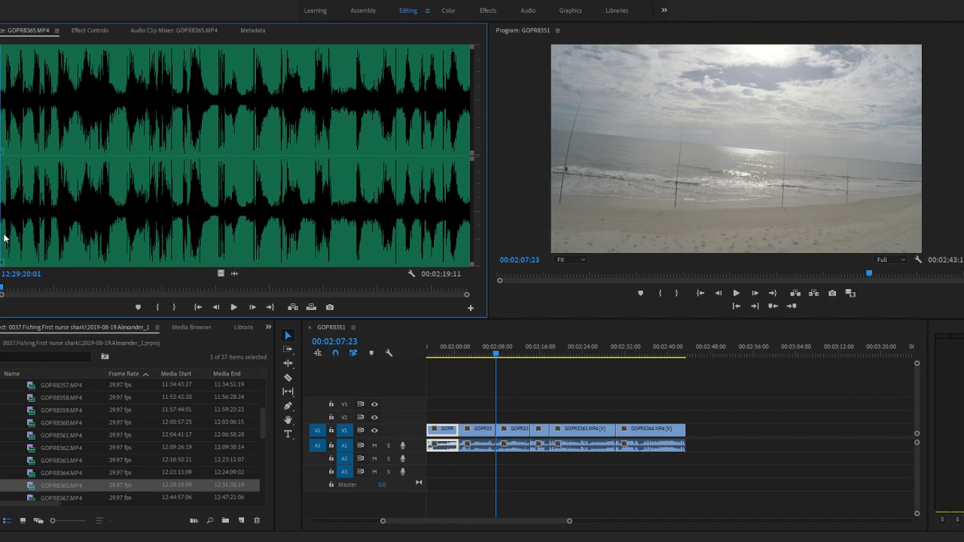
key("space")
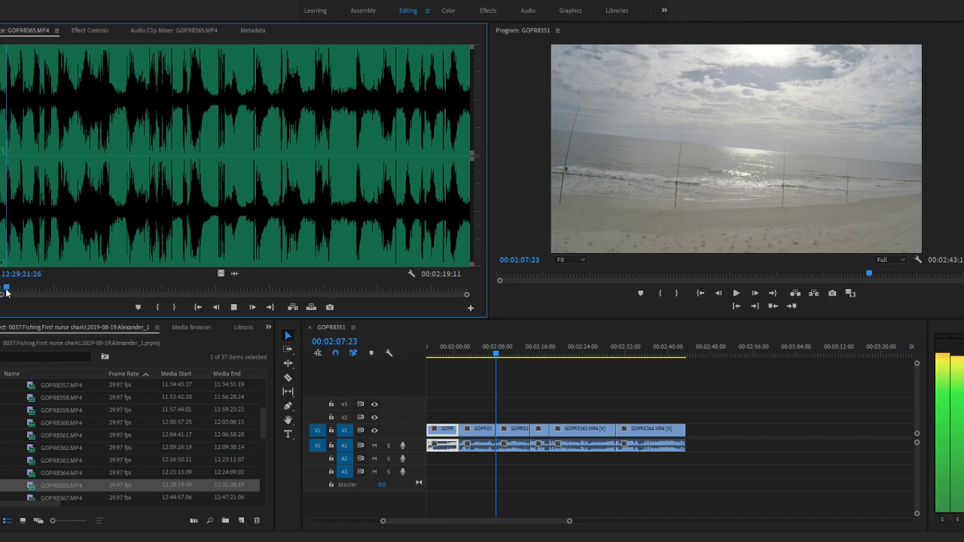
key("space")
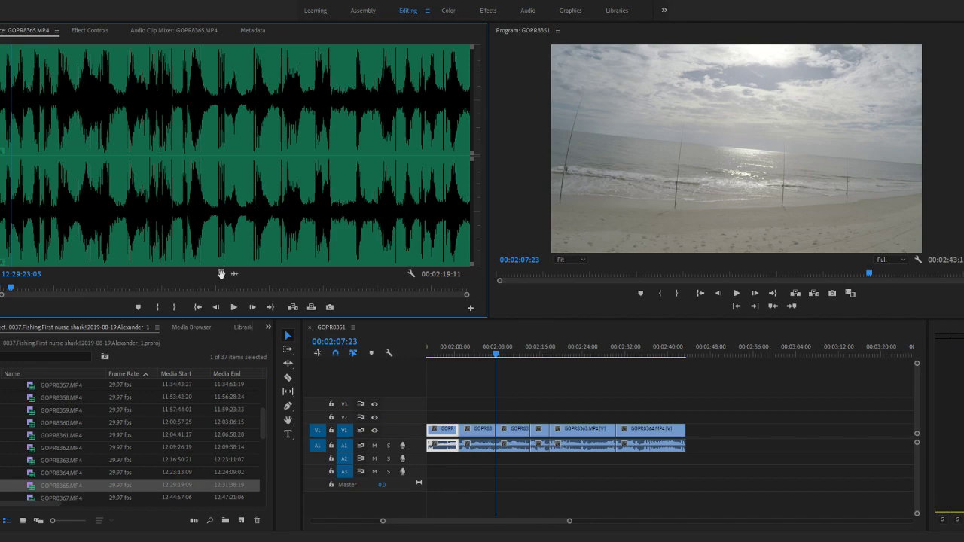
left_click(221, 274)
key("space")
left_click_drag(5, 290, 482, 293)
- Load GOPR8367.MP4 as the source and skim it up to 12:45:38:21
scroll(56, 452, "down", 3)
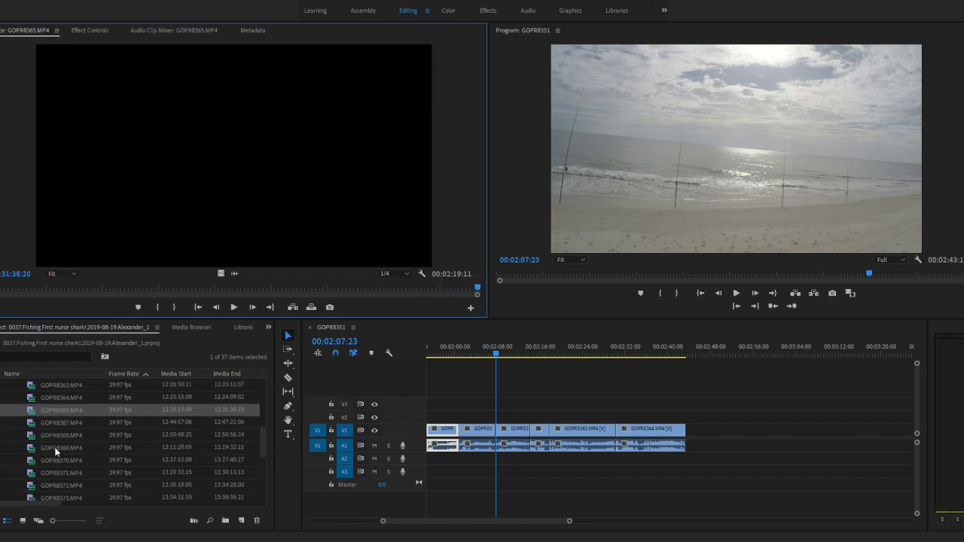
double_click(34, 428)
left_click_drag(60, 505, 7, 505)
scroll(101, 460, "up", 2)
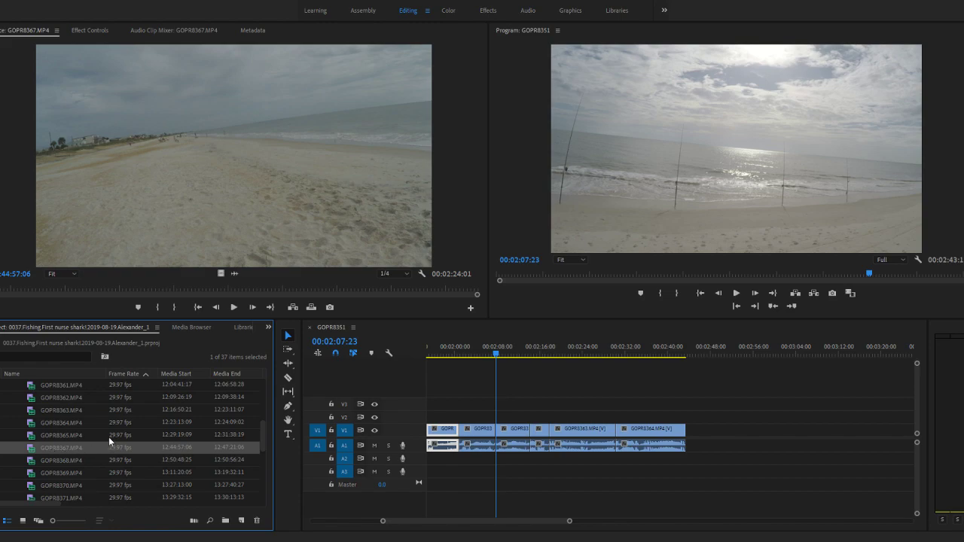
scroll(105, 444, "down", 5)
scroll(82, 454, "up", 5)
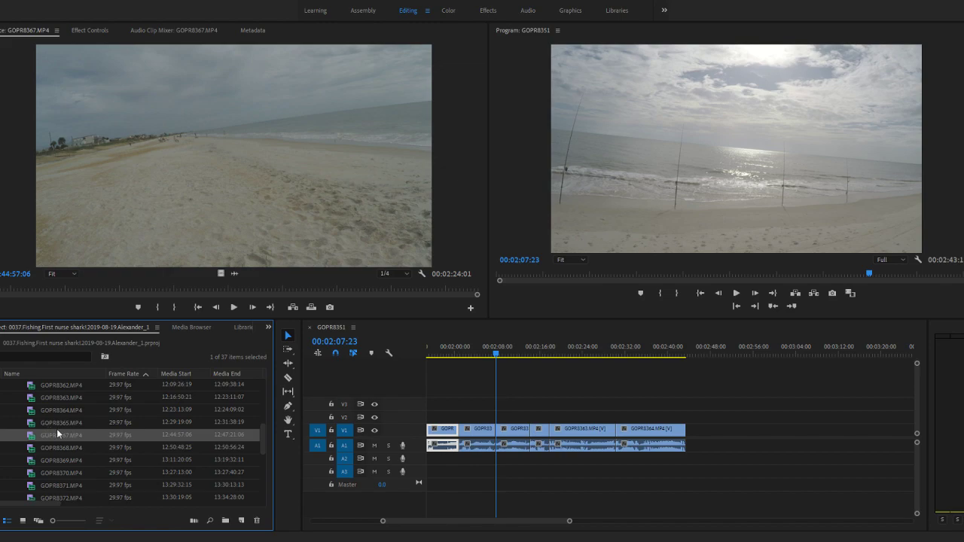
left_click_drag(1, 290, 128, 290)
- Move the GOPR8351 sequence playhead to 00:00:06:22 in the first clip and switch to the Color workspace
left_click(533, 374)
scroll(534, 374, "up", 4)
scroll(515, 431, "up", 3)
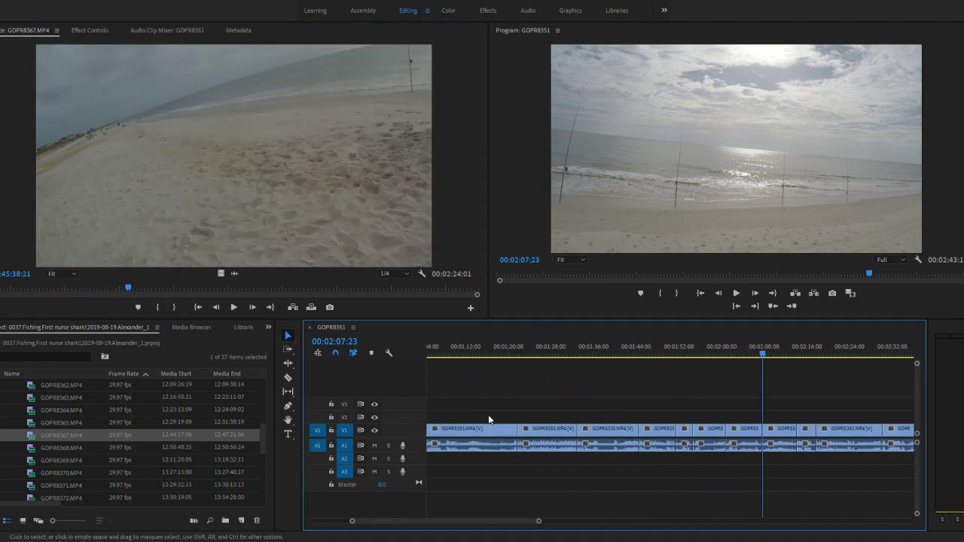
scroll(489, 417, "up", 6)
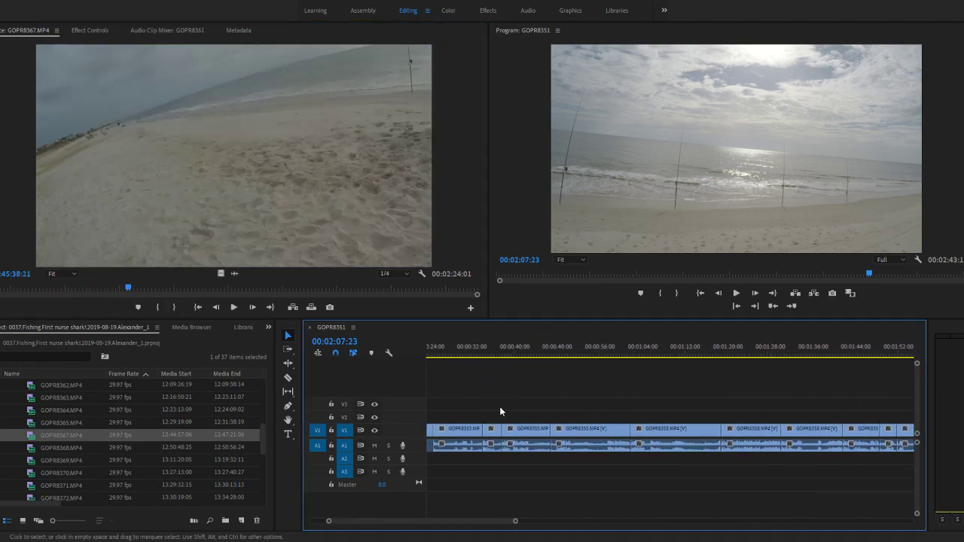
scroll(501, 407, "down", 6)
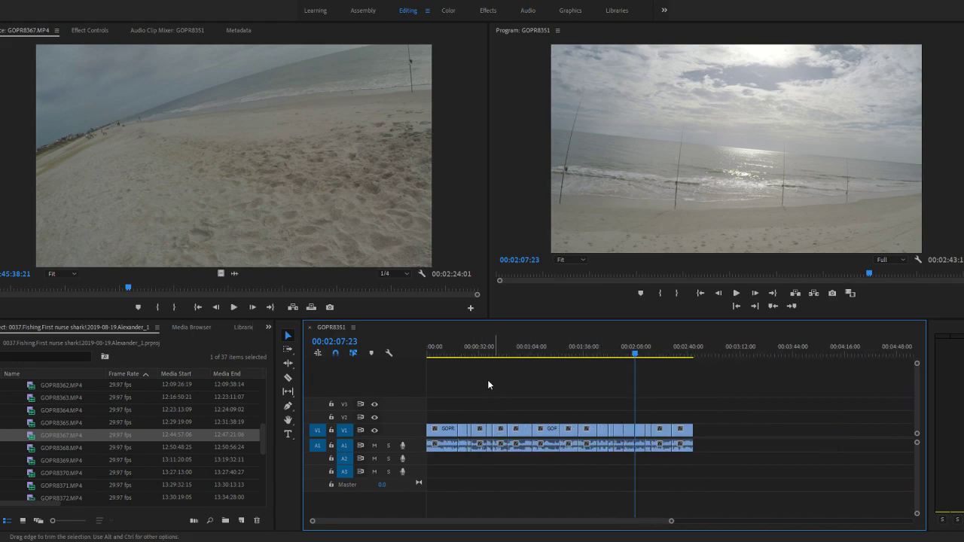
left_click(438, 352)
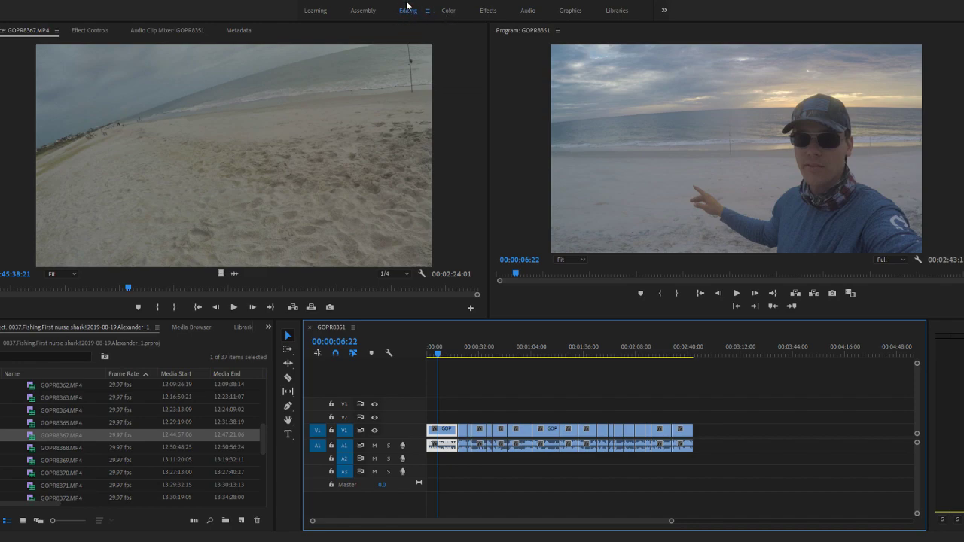
left_click(447, 13)
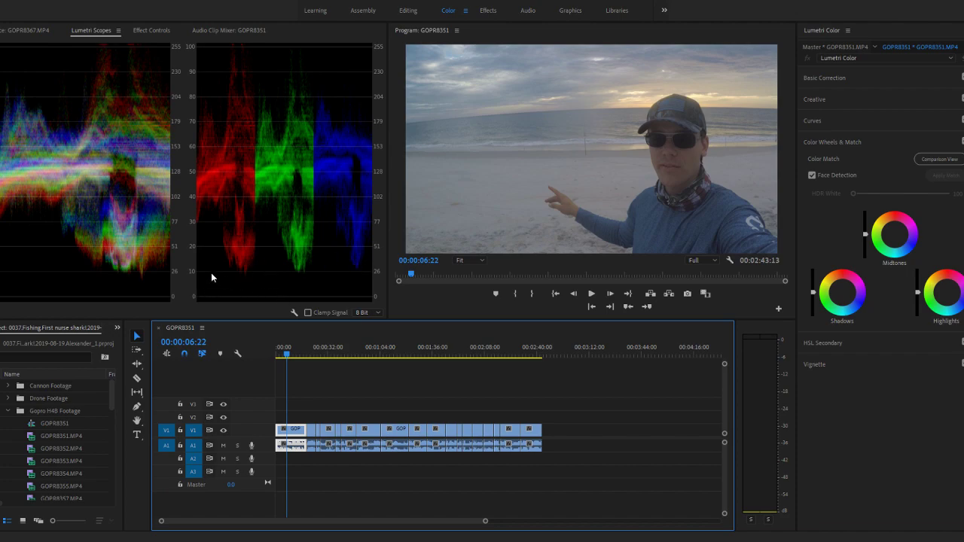
- Try a slightly lower Shadows luminance on the first clip, then reset it
left_click_drag(813, 292, 813, 300)
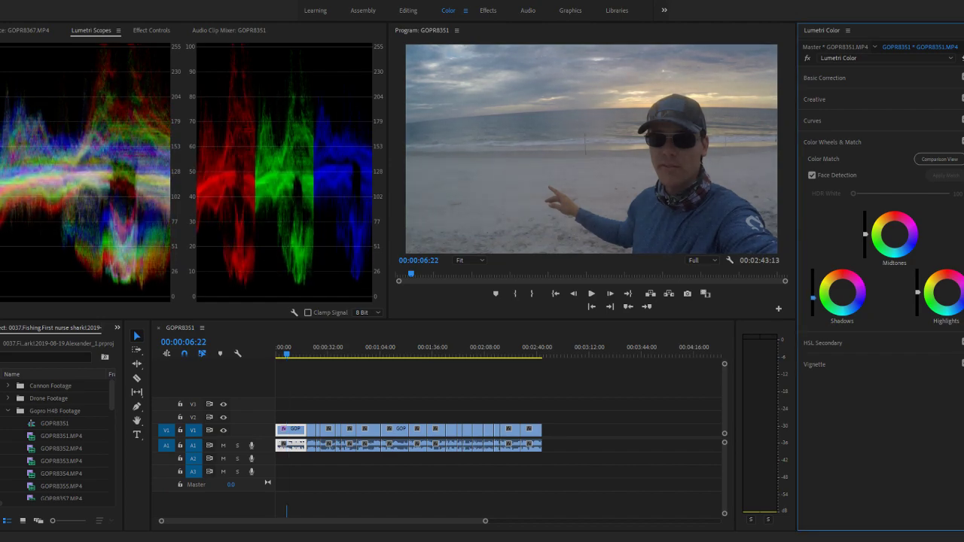
double_click(812, 291)
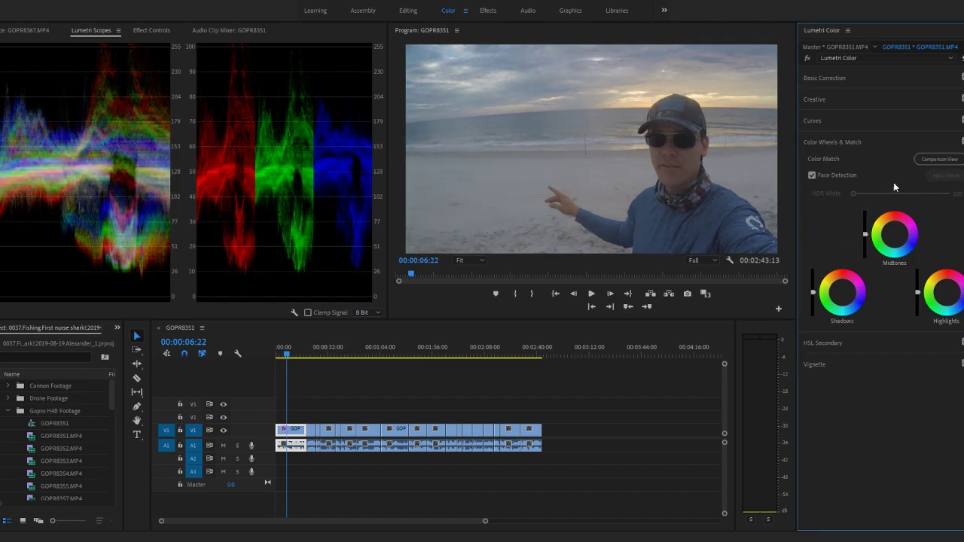
- Turn on the Comparison View for the sequence and set it to a vertical split
left_click(939, 159)
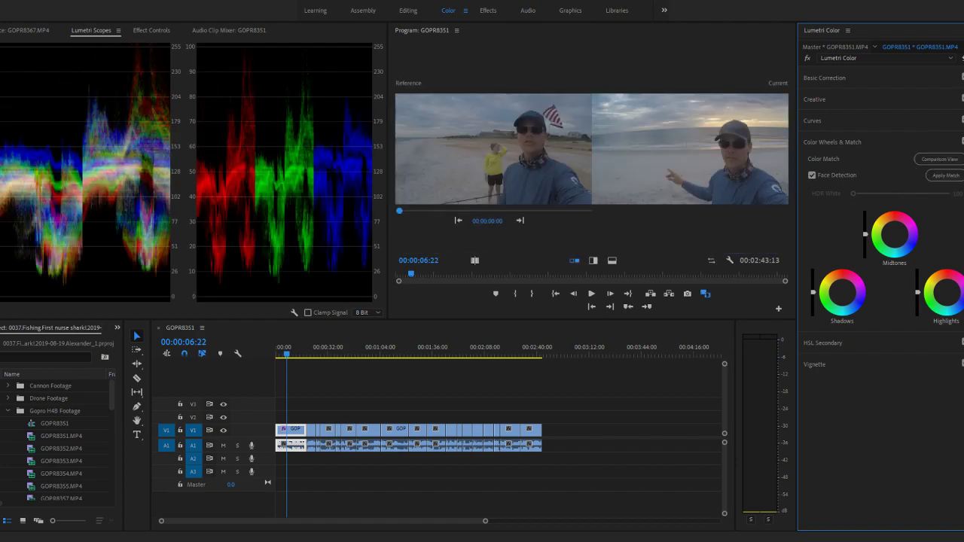
left_click(814, 176)
left_click(935, 160)
left_click(935, 160)
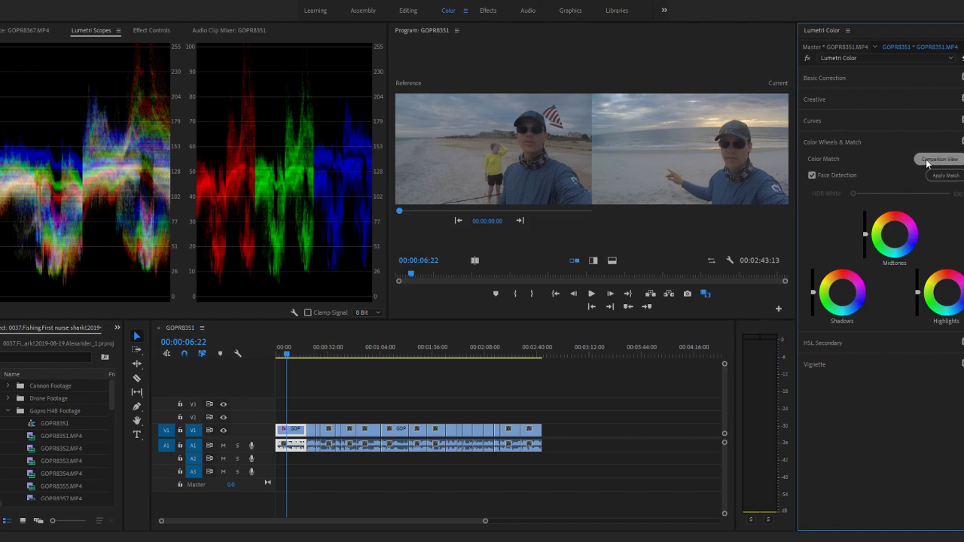
left_click(941, 159)
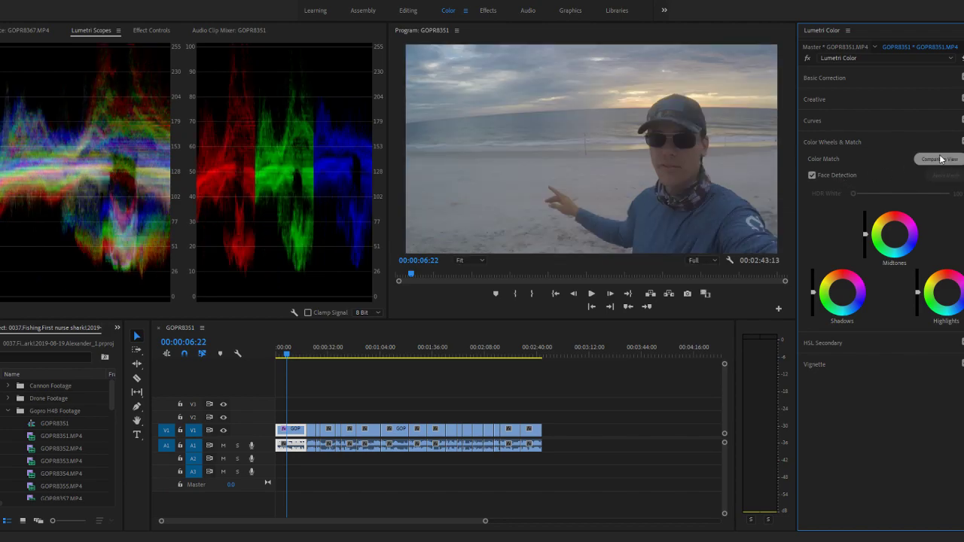
left_click(941, 159)
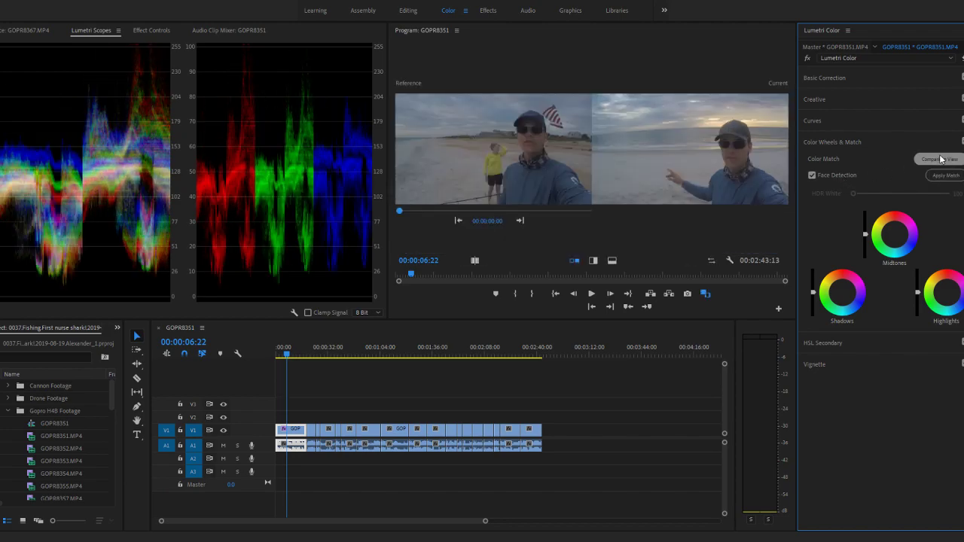
left_click(594, 261)
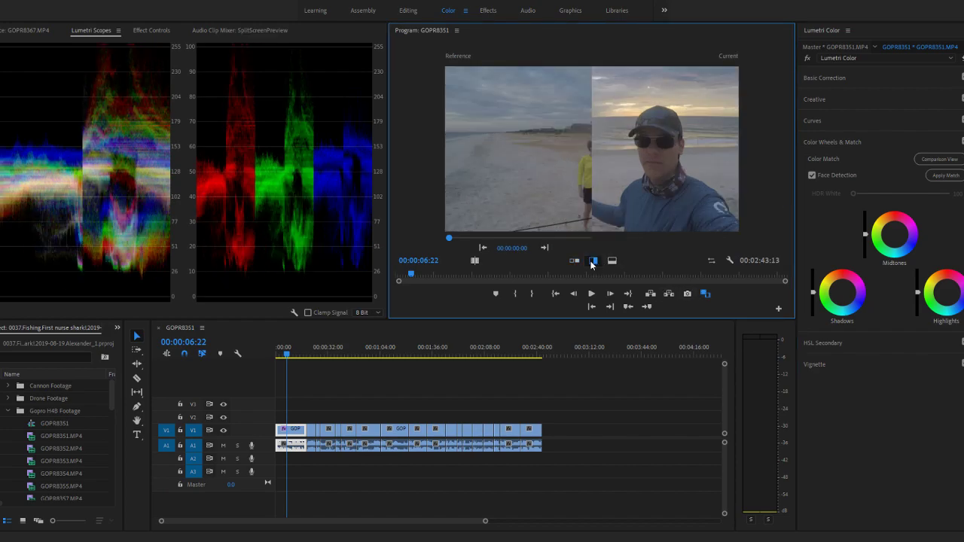
- Return the sequence playhead to 00:00:00:00, then slightly lower the first clip's Shadows luminance and strongly raise its Highlights luminance
left_click_drag(412, 275, 281, 291)
left_click(411, 274)
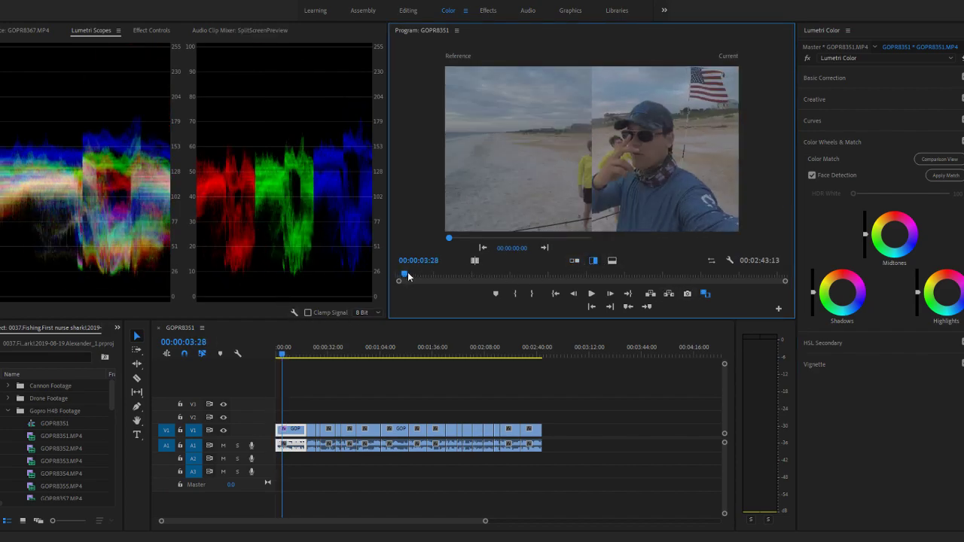
left_click_drag(412, 274, 361, 278)
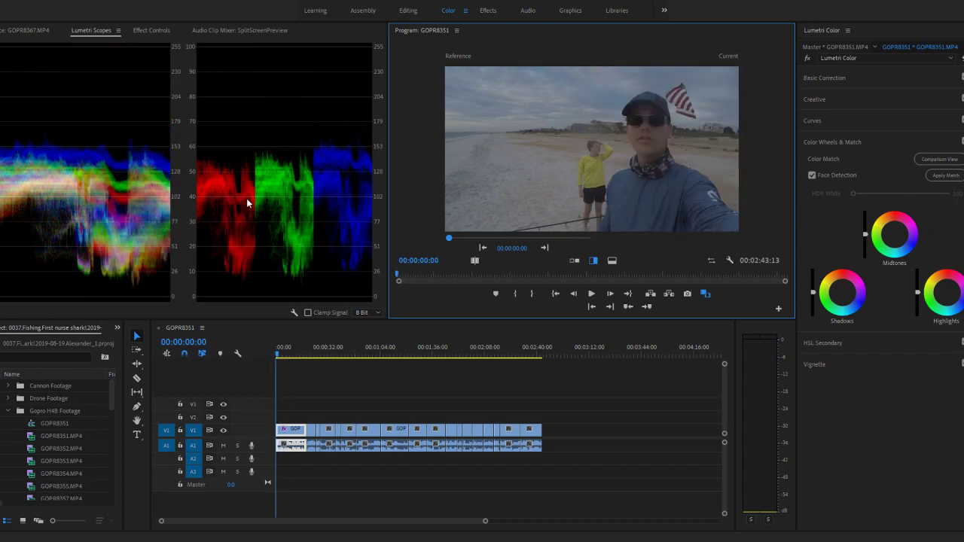
left_click(813, 297)
left_click_drag(813, 292, 813, 300)
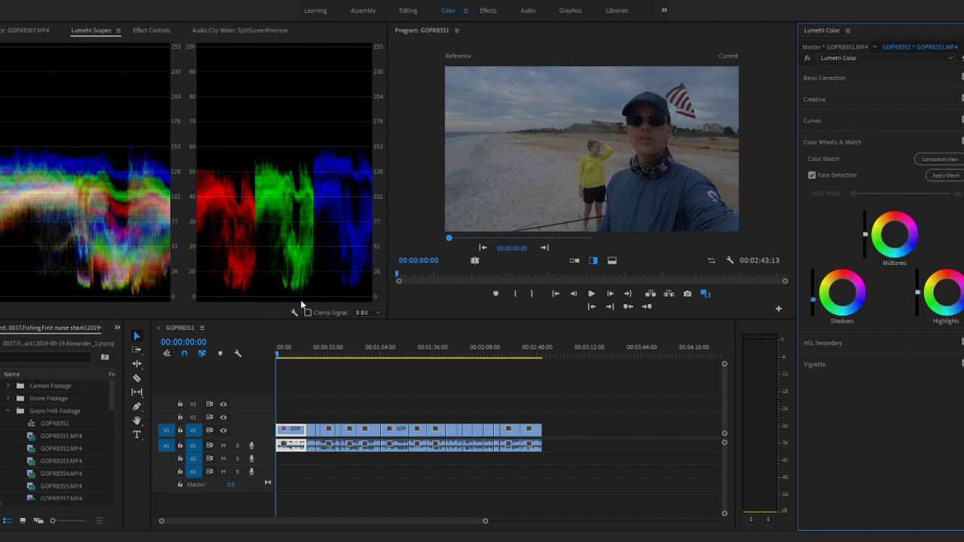
left_click_drag(918, 296, 918, 268)
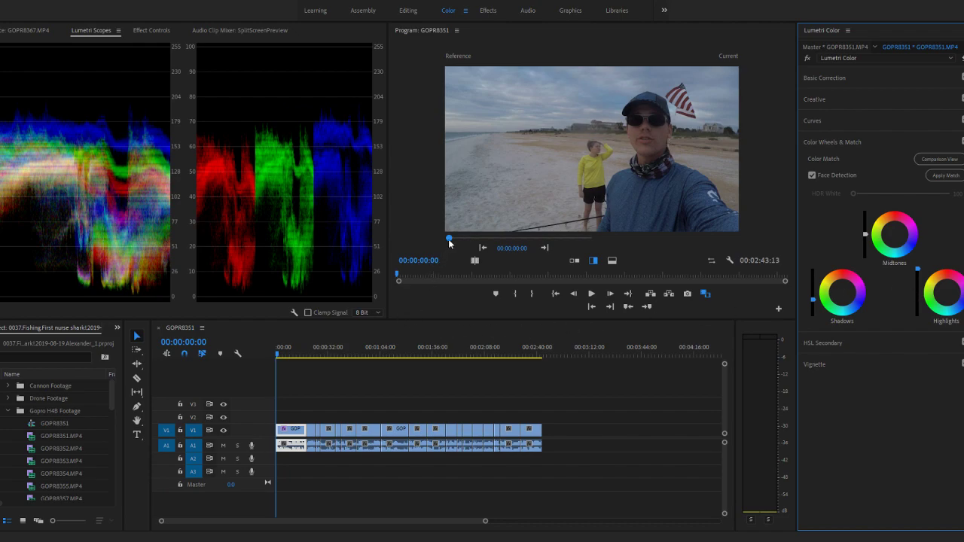
- Switch the comparison from the reference frame to a Before/After split and play the sequence to 00:00:00:08
left_click(475, 260)
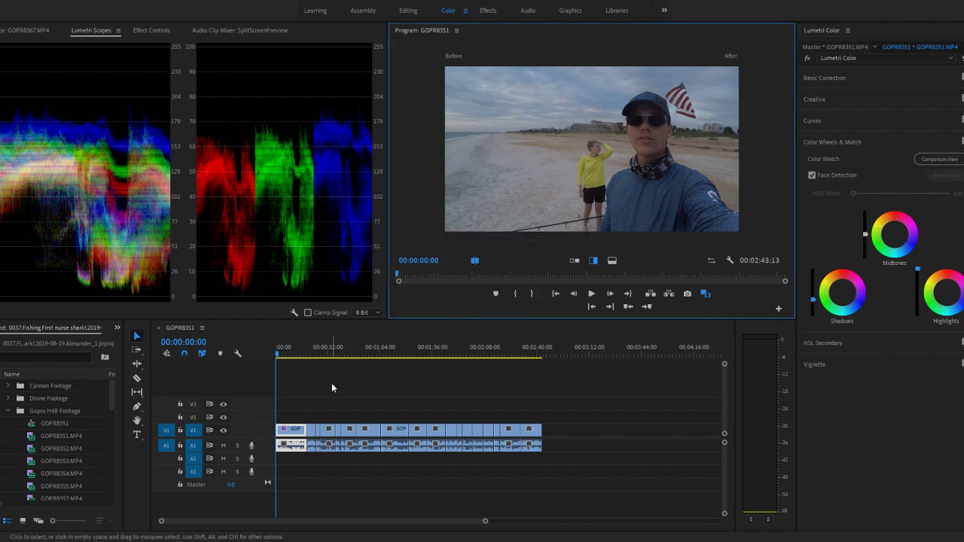
key("space")
key("space")
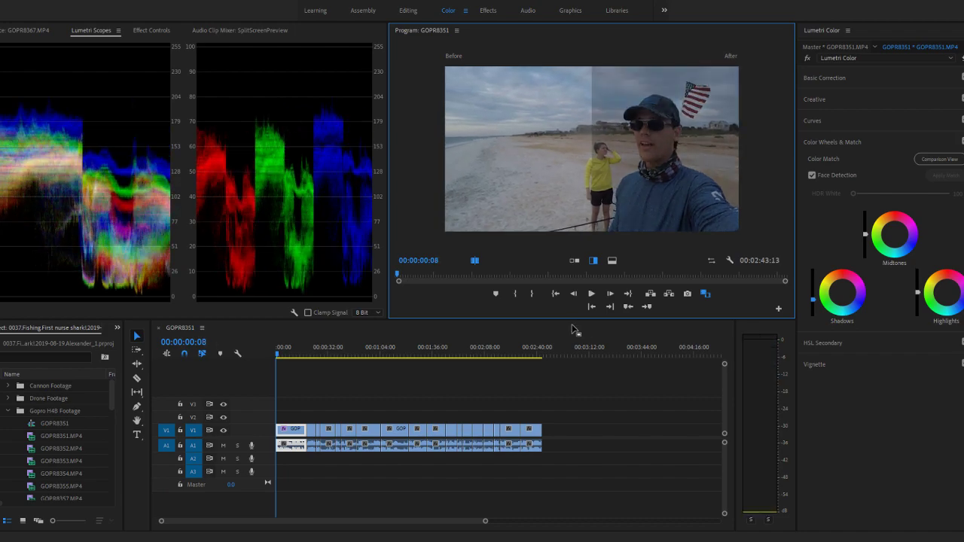
- Undo the first clip's luminance adjustments and redo the timeline edit that was undone along with them
key("ctrl+z")
key("ctrl+z")
key("ctrl+z")
key("ctrl+z")
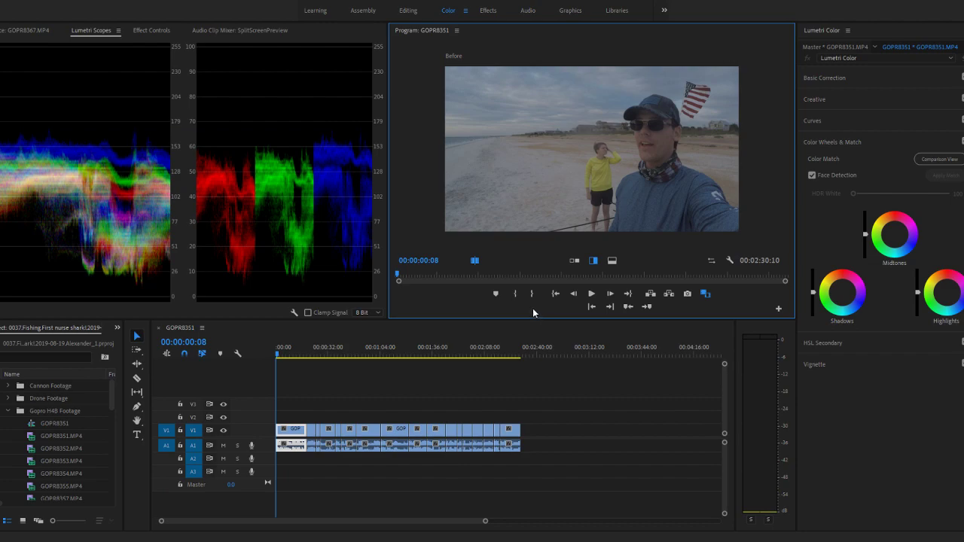
key("ctrl+z")
mouse_move(507, 352)
left_mouse_down()
mouse_move(500, 351)
mouse_move(516, 351)
left_mouse_up()
key("ctrl+shift+z")
key("ctrl+z")
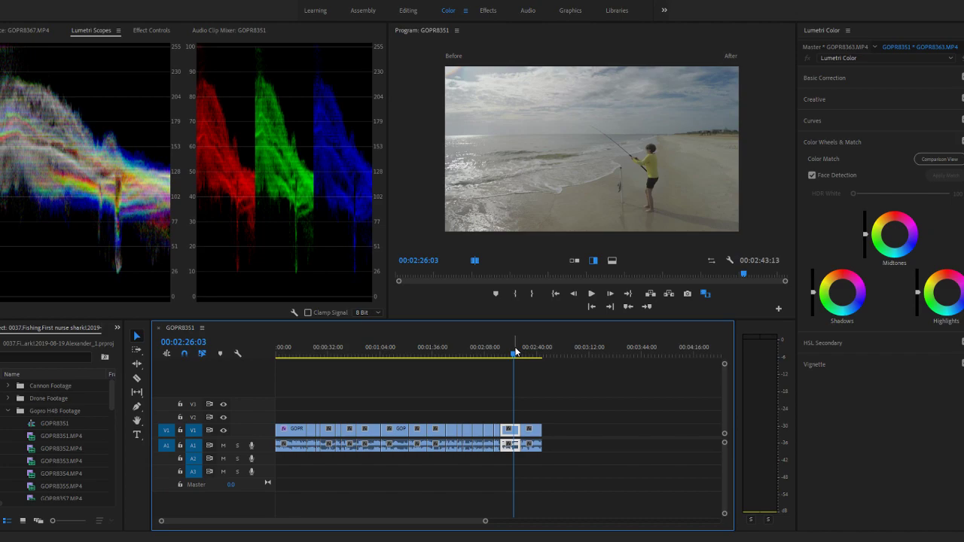
- At 00:00:07:21 in the first clip, lower the Shadows luminance and slightly raise the Highlights luminance
left_click_drag(326, 351, 239, 353)
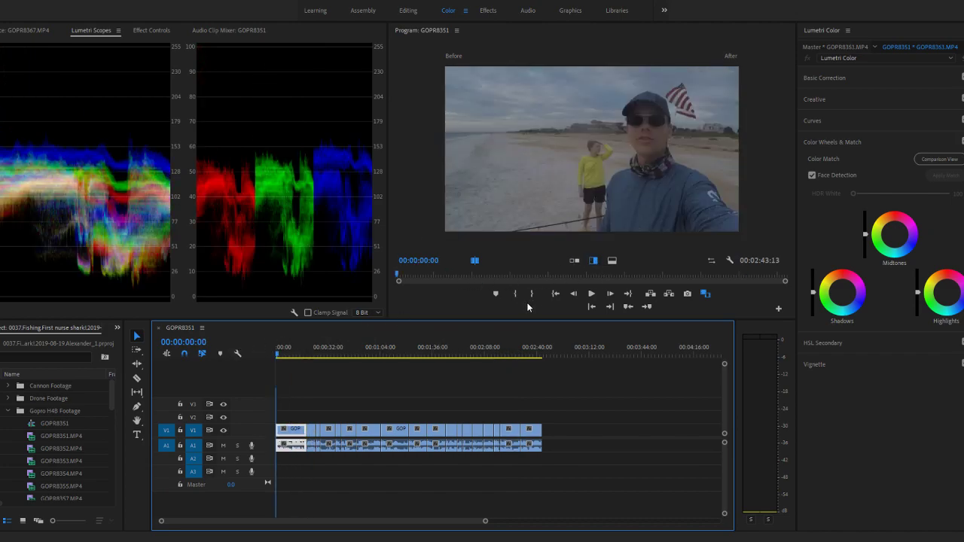
left_click(290, 355)
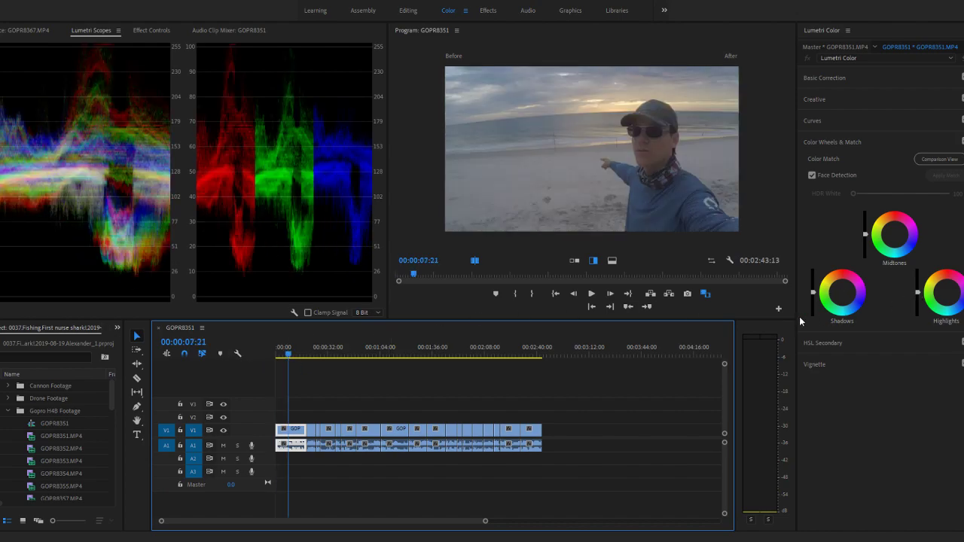
left_click_drag(813, 298, 814, 303)
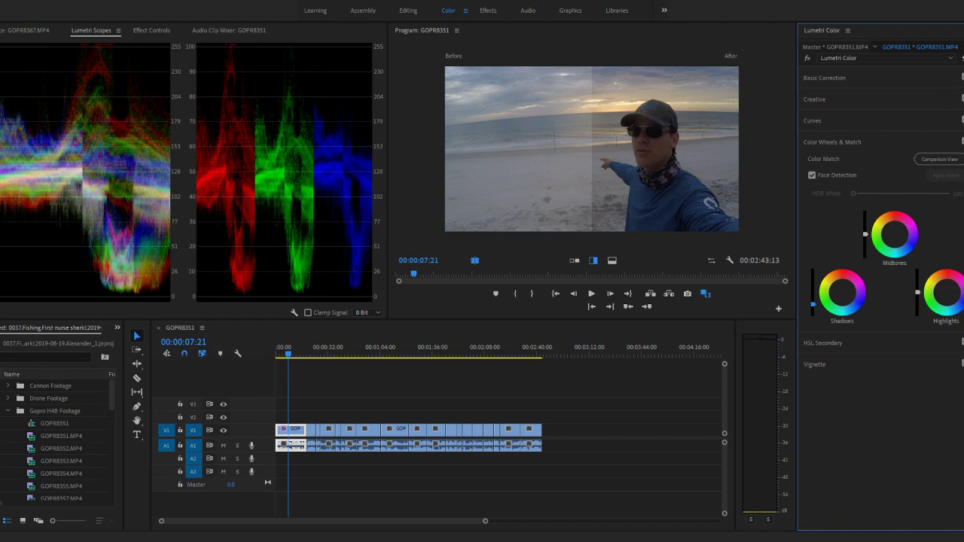
mouse_move(923, 293)
left_mouse_down()
mouse_move(923, 303)
mouse_move(923, 289)
left_mouse_up()
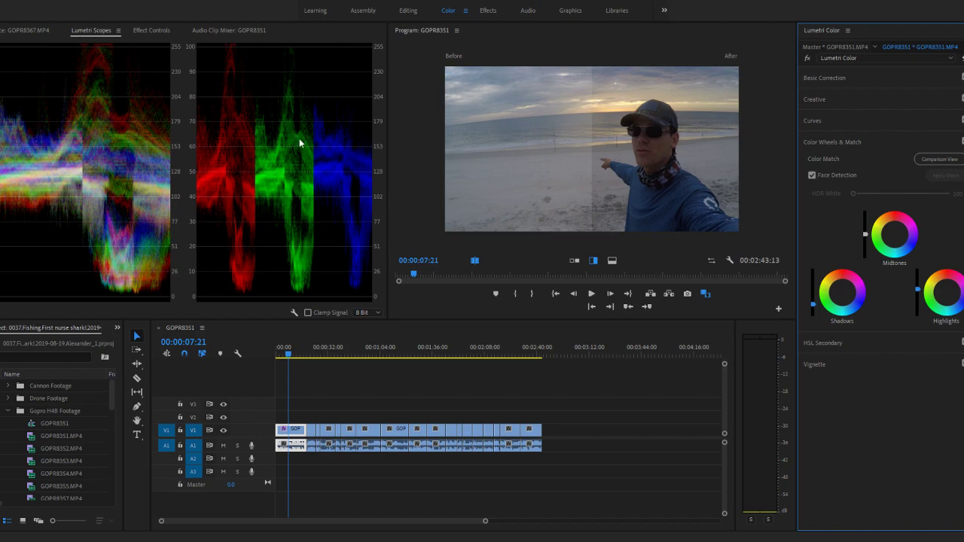
- Set the first clip's white balance Temperature to -5.9 in Basic Correction
left_click(819, 100)
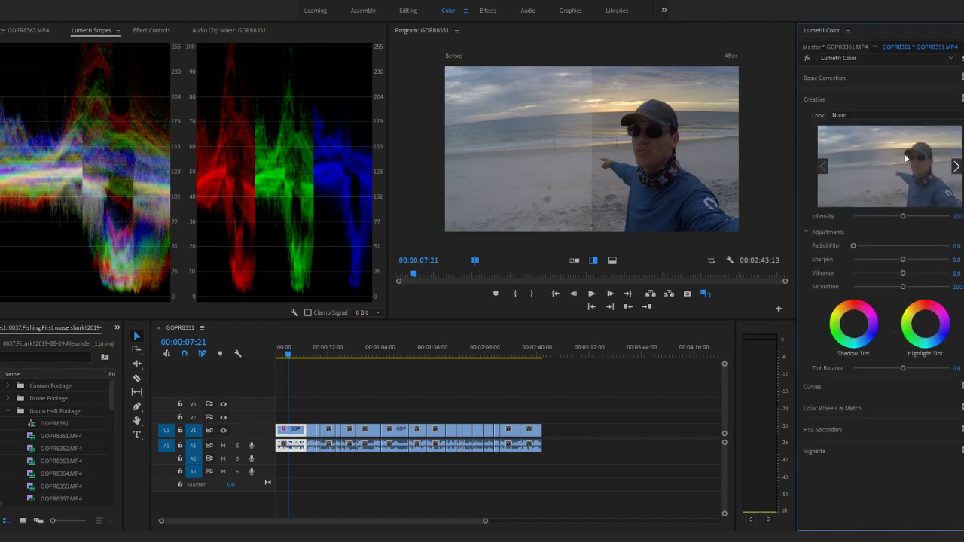
left_click(823, 83)
left_click_drag(902, 153, 898, 173)
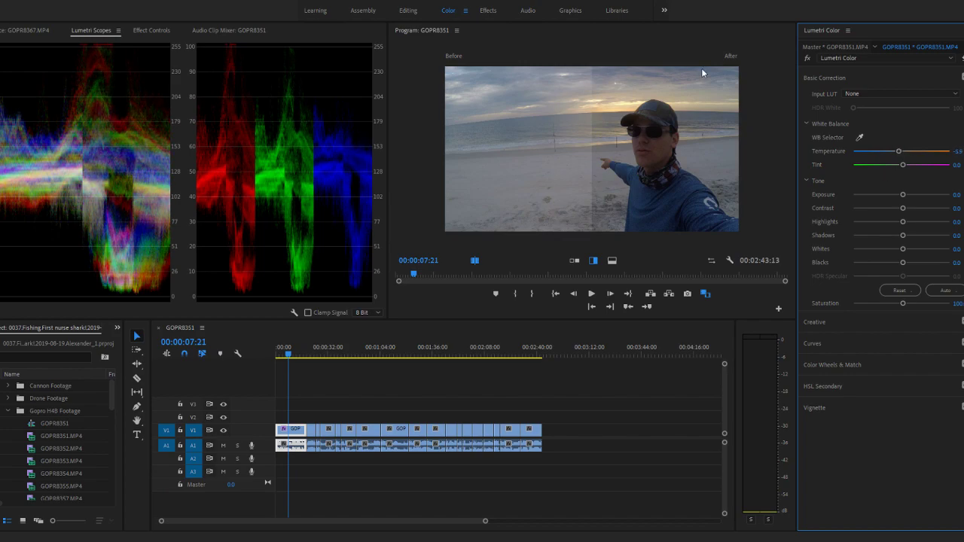
- Compare the first clip before and after correction at 00:00:07:21, 00:00:14:03, 00:00:02:27 and 00:00:14:13 by moving the split line
left_click_drag(593, 151, 438, 151)
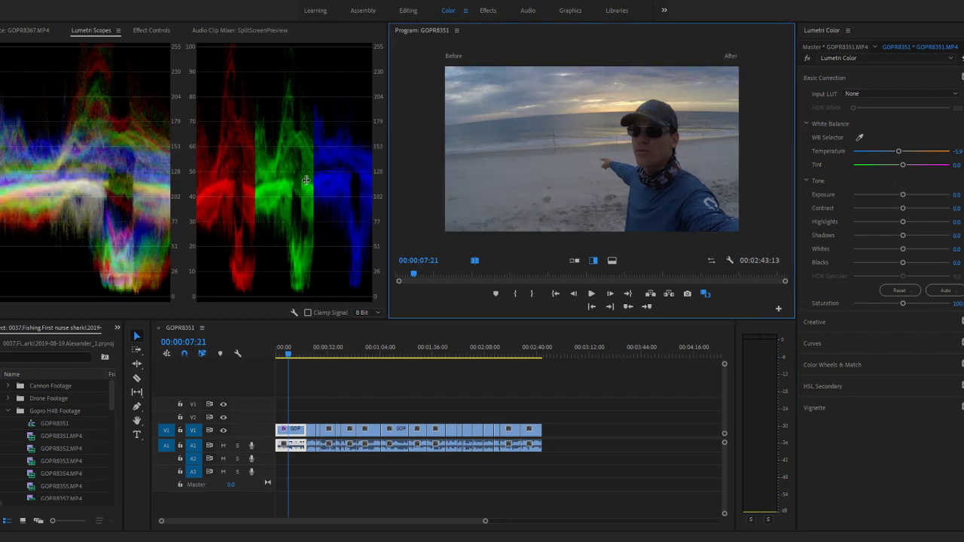
left_click_drag(849, 198, 577, 198)
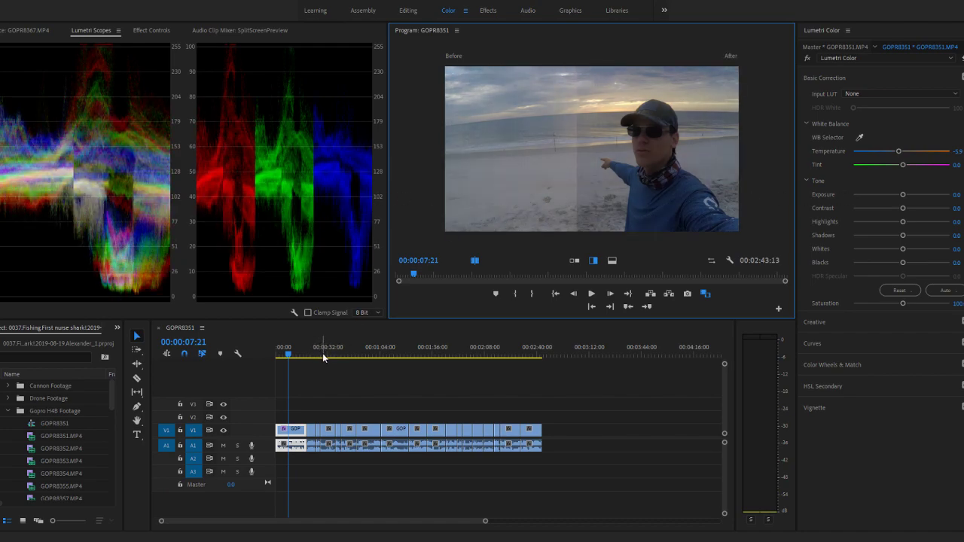
left_click(298, 357)
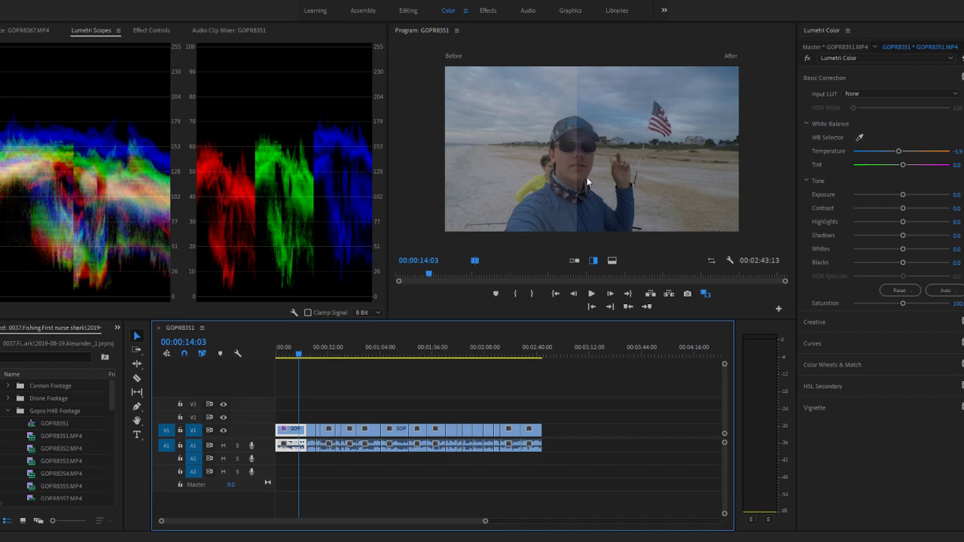
left_click_drag(579, 174, 374, 164)
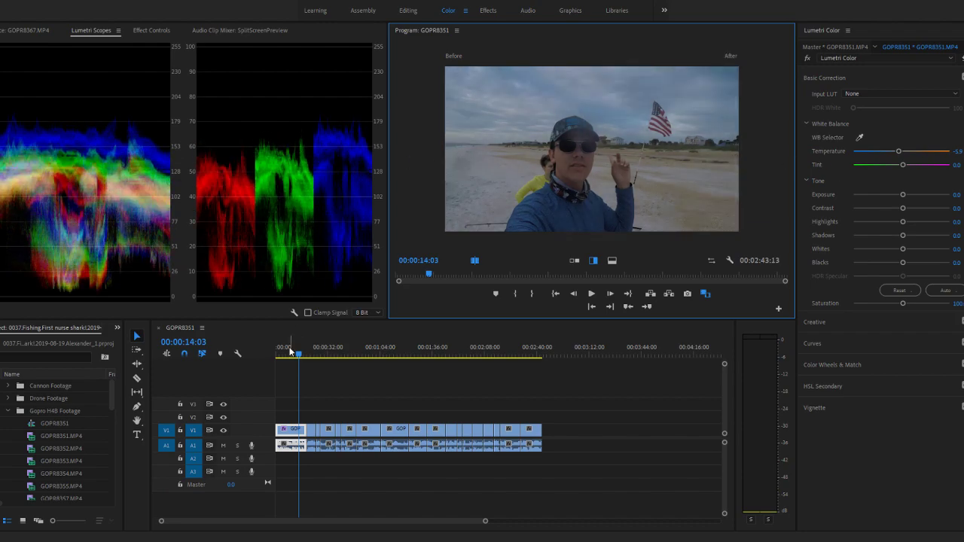
left_click_drag(286, 353, 281, 353)
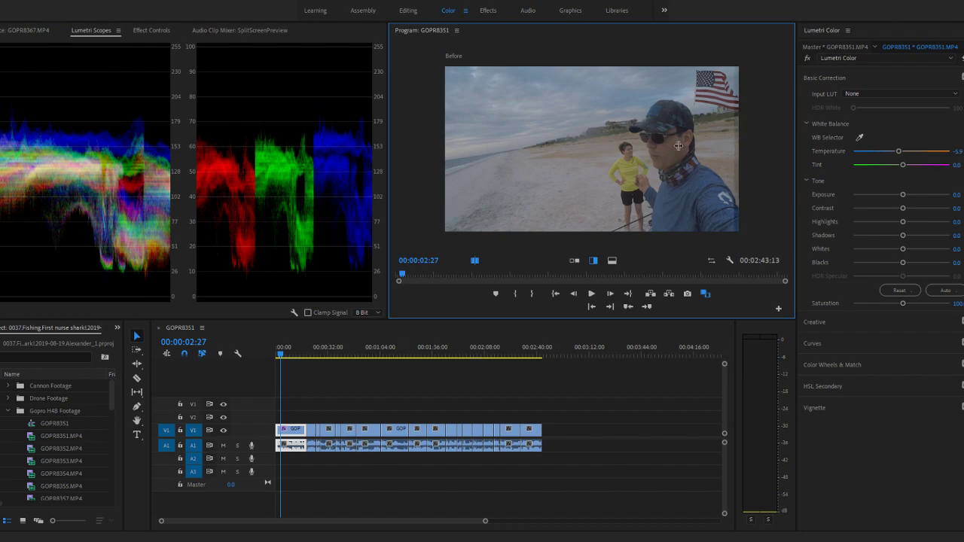
left_click_drag(739, 151, 616, 150)
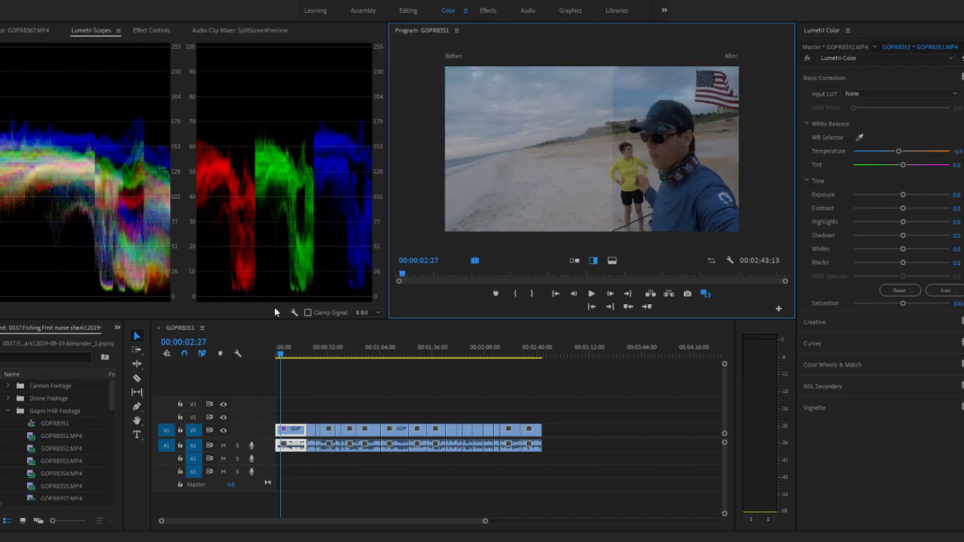
left_click(299, 358)
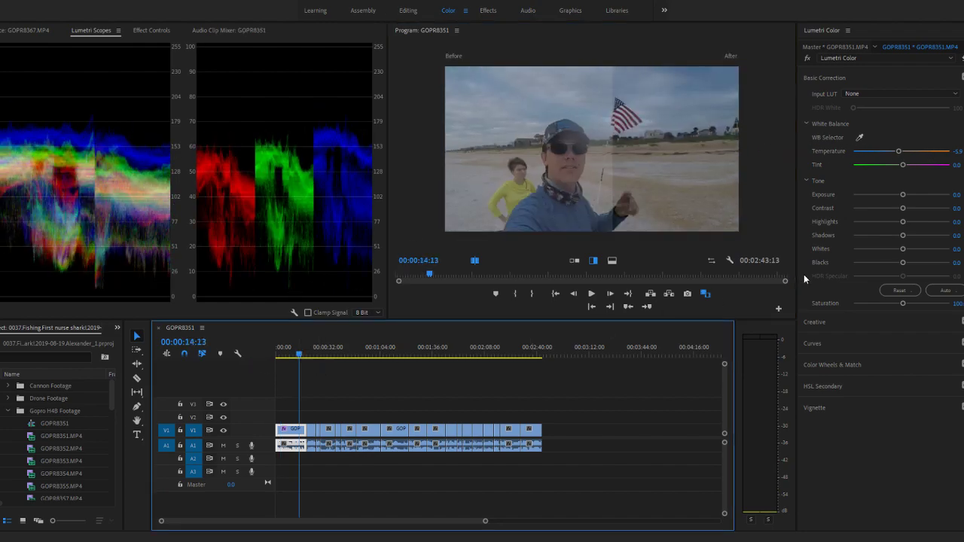
left_click_drag(614, 177, 361, 187)
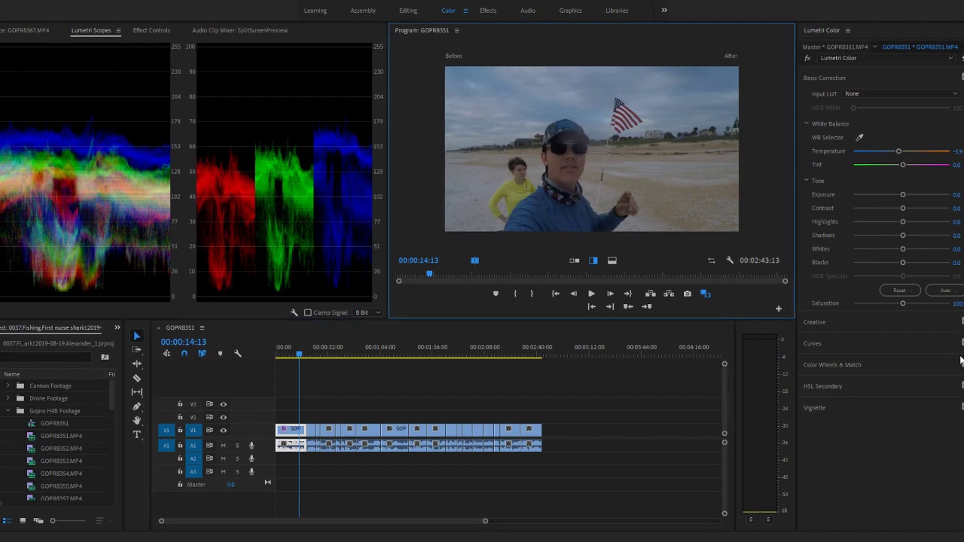
- Strongly raise the first clip's Highlights luminance and slightly raise its Midtones luminance in Color Wheels & Match
left_click(825, 372)
left_click_drag(812, 304, 812, 306)
left_click_drag(917, 290, 917, 271)
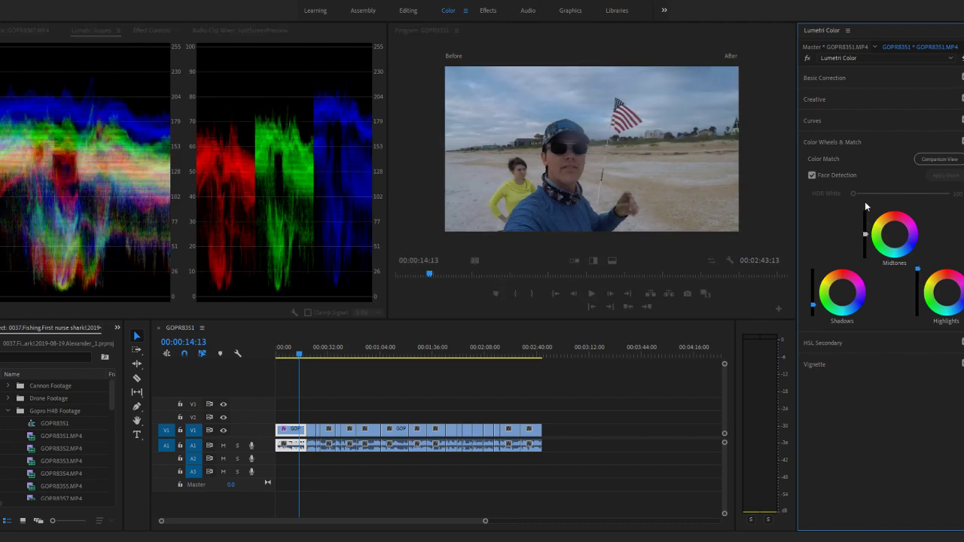
left_click_drag(866, 235, 866, 231)
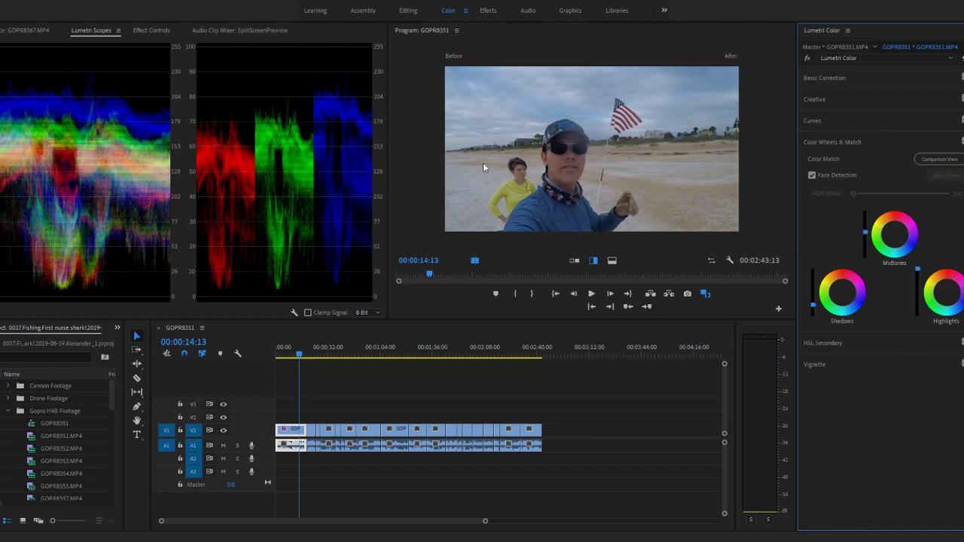
- Review the first clip's before and after images at 00:00:14:13 and 00:00:08:10, play the sequence from the start, and revisit 00:00:09:28
left_click_drag(446, 154, 597, 128)
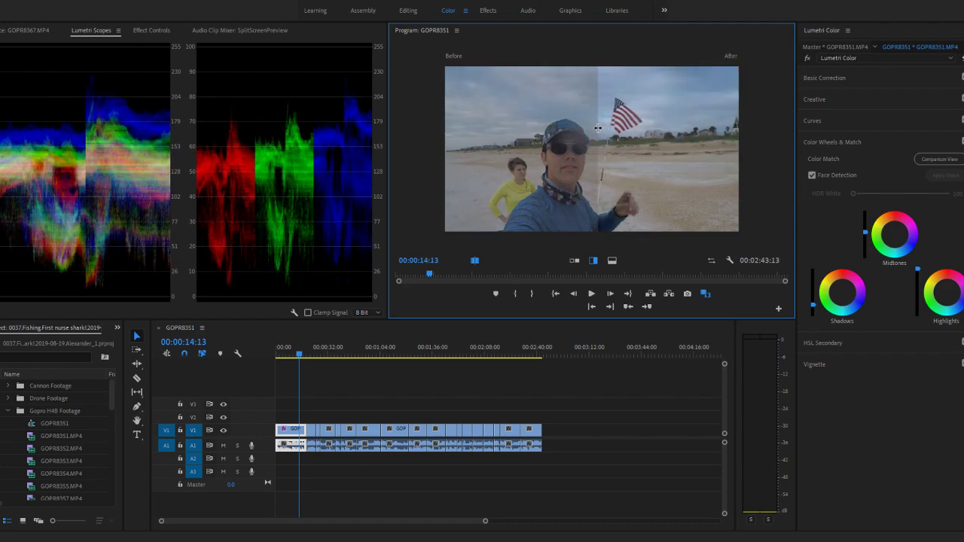
left_click(291, 362)
left_click(291, 361)
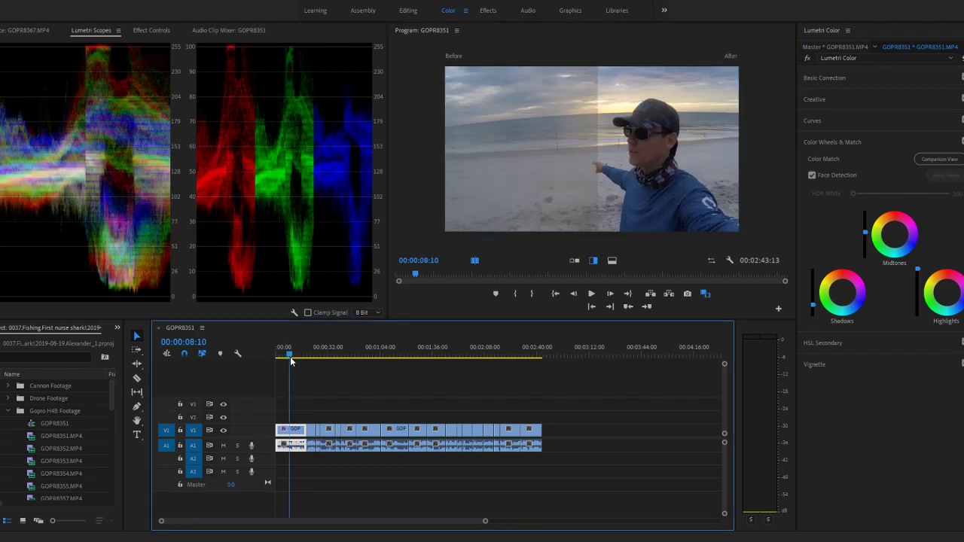
mouse_move(602, 176)
left_mouse_down()
mouse_move(347, 182)
mouse_move(963, 182)
mouse_move(174, 183)
mouse_move(917, 184)
mouse_move(584, 177)
mouse_move(597, 177)
left_mouse_up()
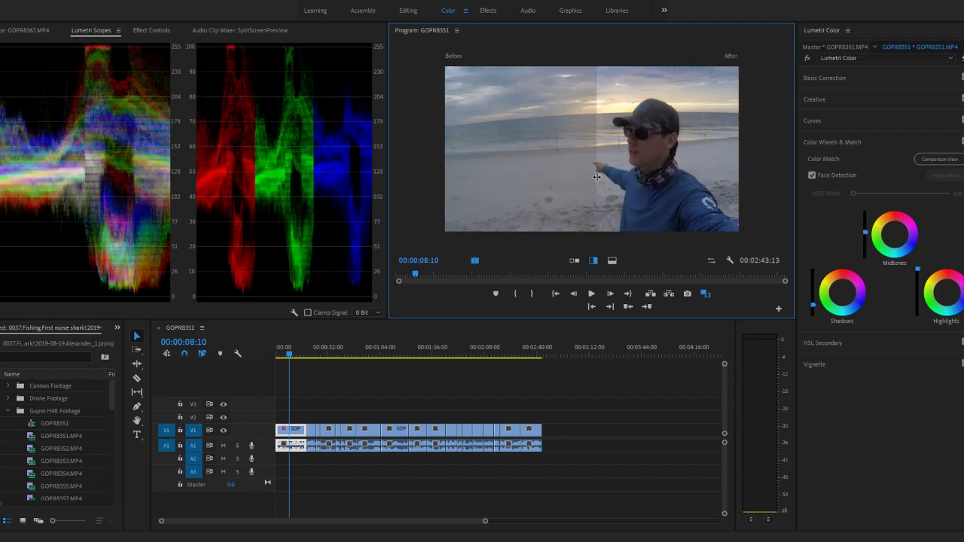
left_click(278, 351)
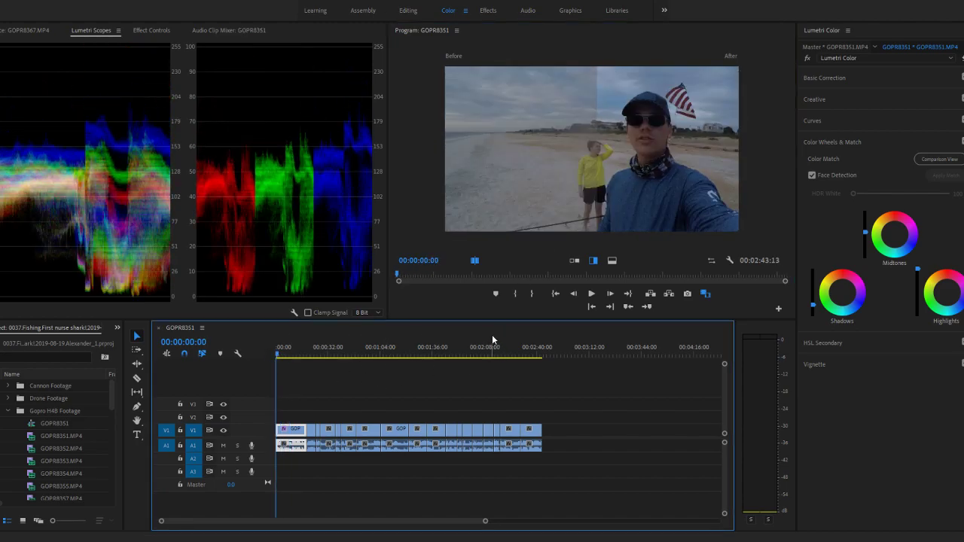
key("space")
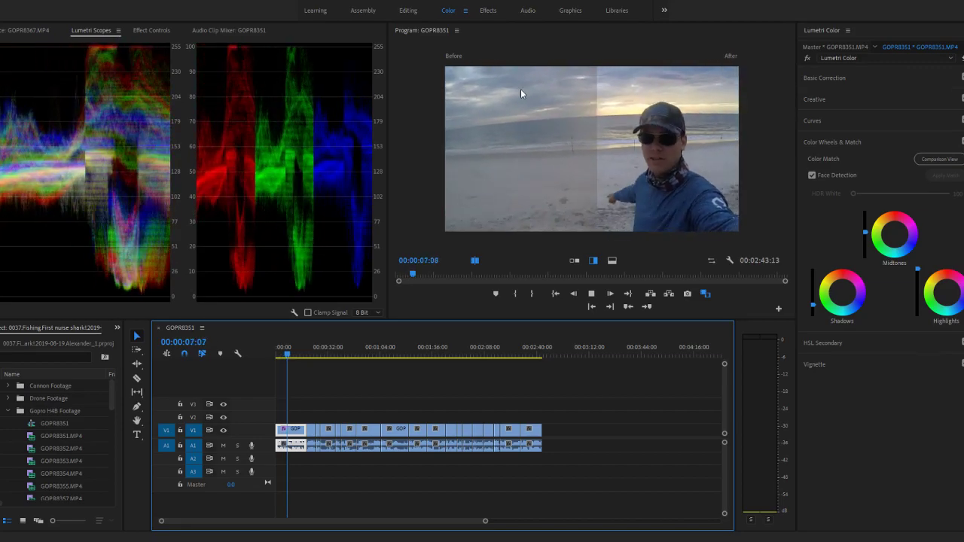
left_click_drag(597, 186, 273, 202)
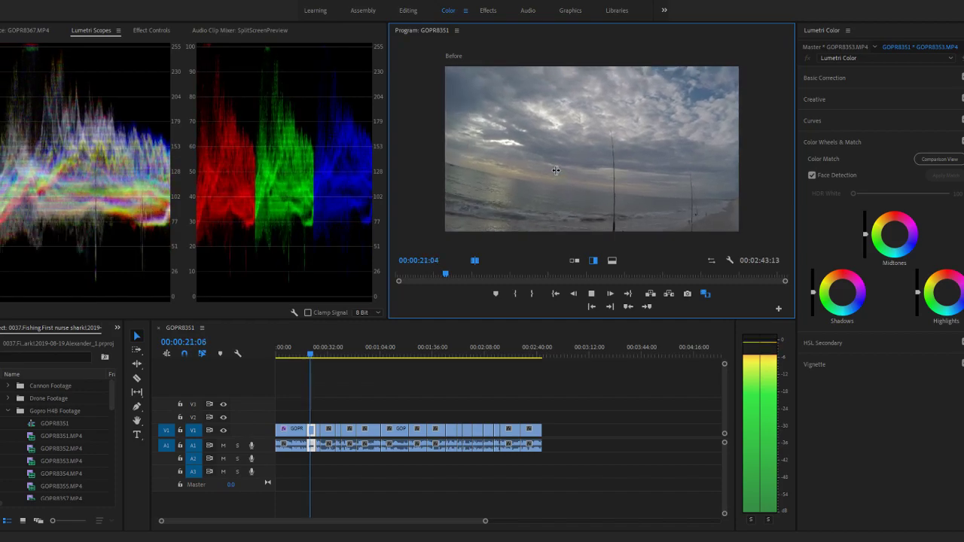
key("space")
left_click(291, 349)
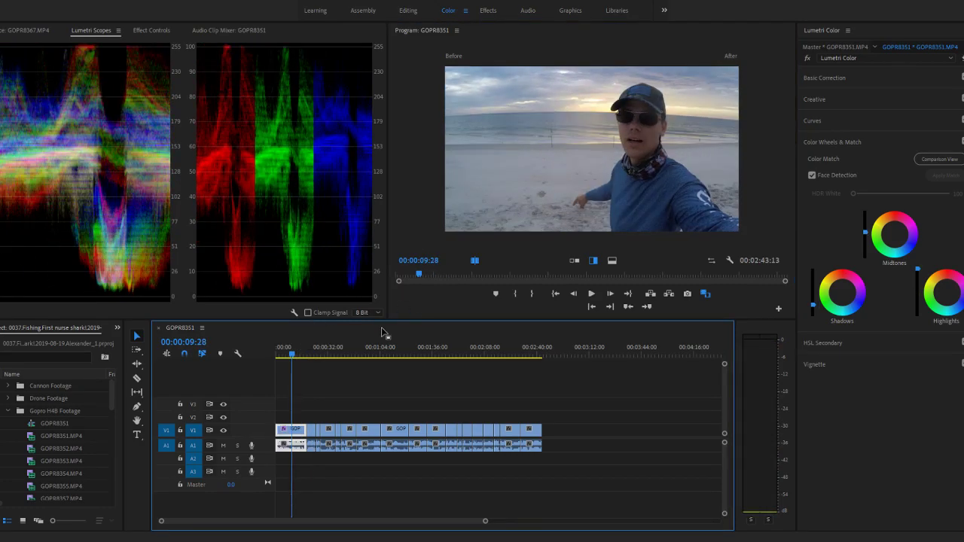
left_click(610, 147)
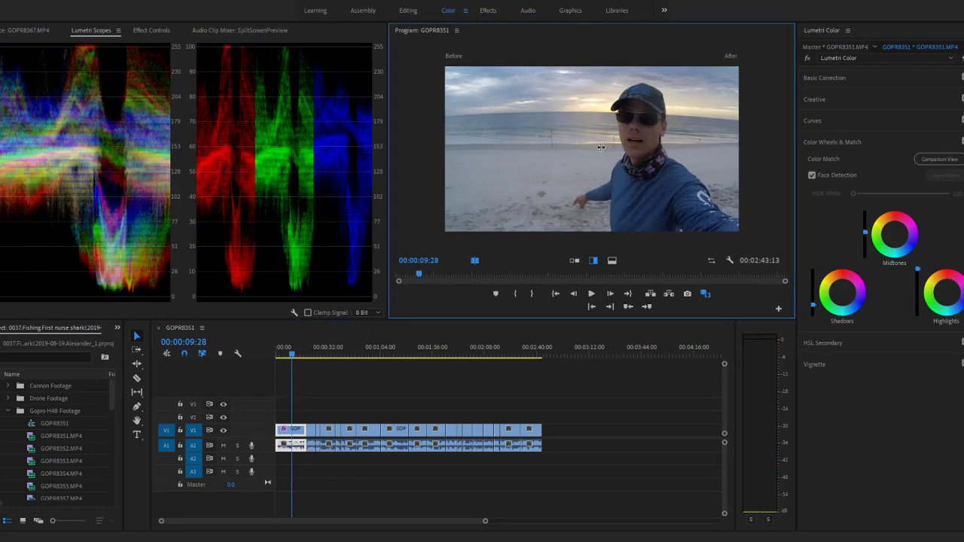
- At 00:00:22:13 in the GOPR8353 clip, fully lower the Shadows luminance, fully raise the Highlights, and slightly raise the Midtones
left_click(313, 353)
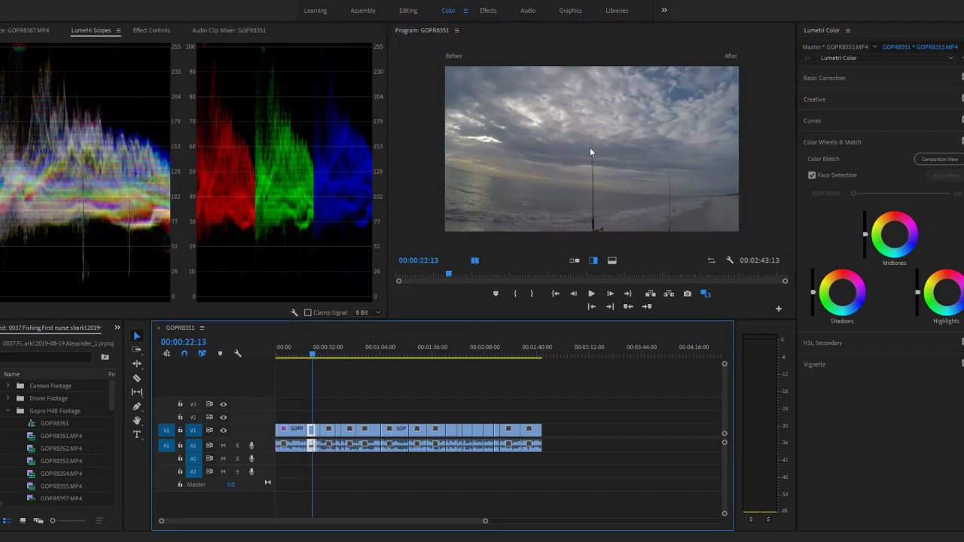
left_click_drag(813, 293, 813, 317)
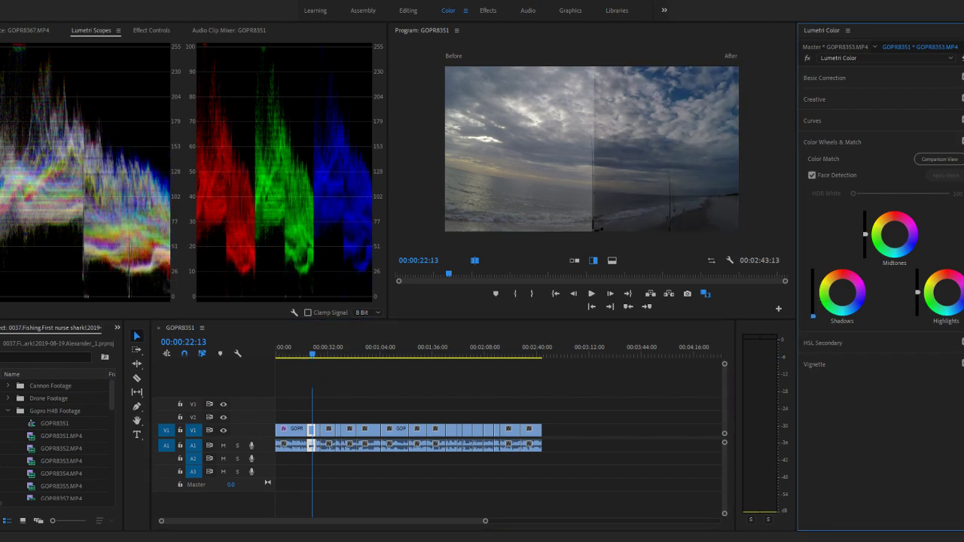
left_click_drag(919, 292, 920, 269)
left_click_drag(864, 235, 865, 243)
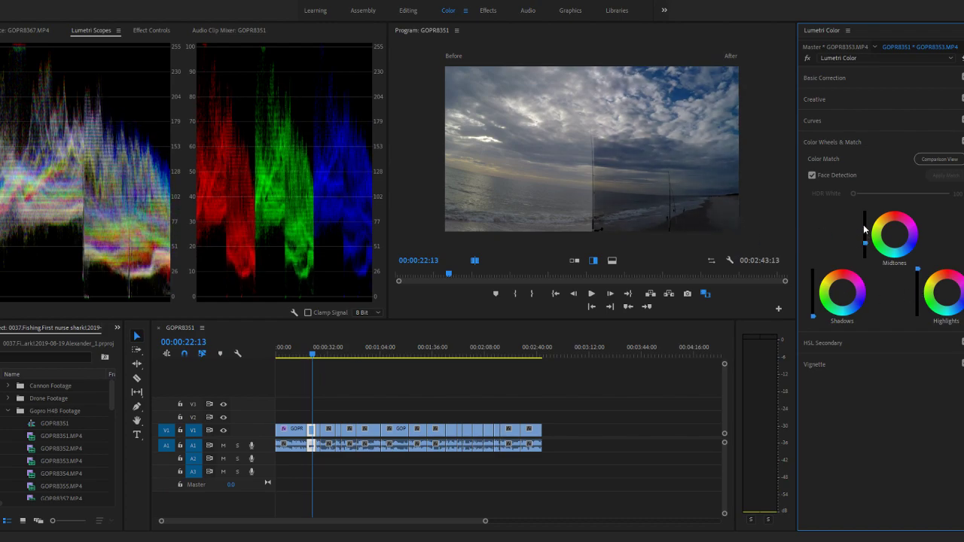
left_click_drag(866, 248, 865, 230)
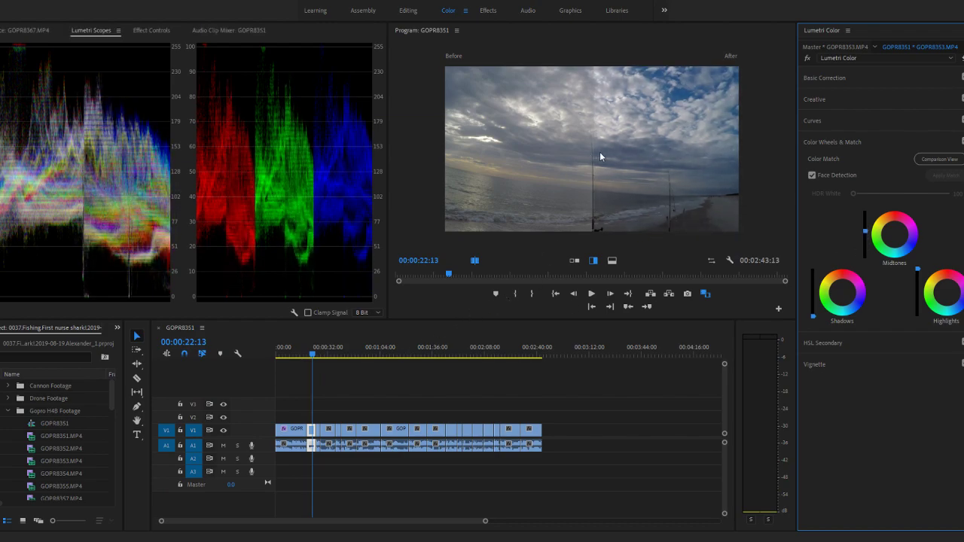
- Sweep the before/after split across the GOPR8353 frame and maximize the Program Monitor
left_click_drag(599, 152, 858, 215)
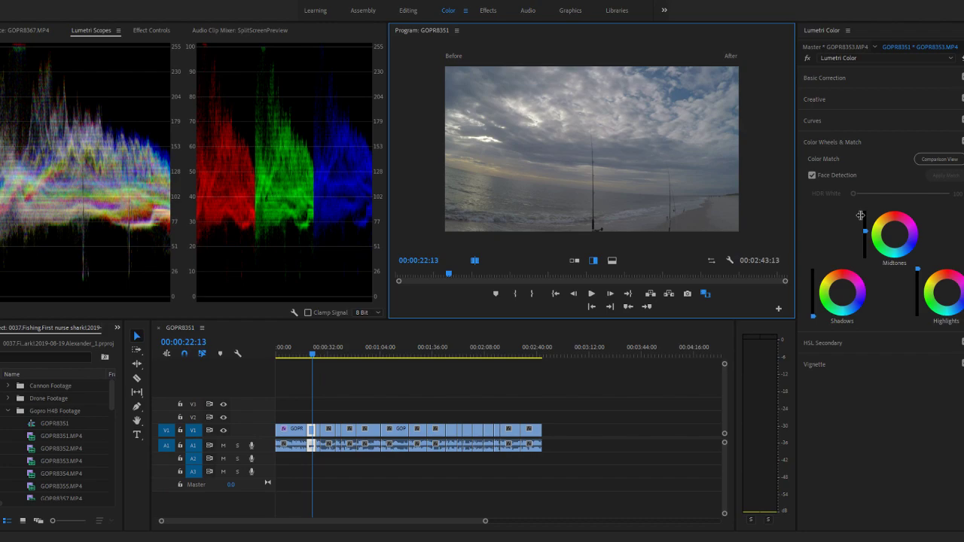
left_click_drag(860, 215, 746, 204)
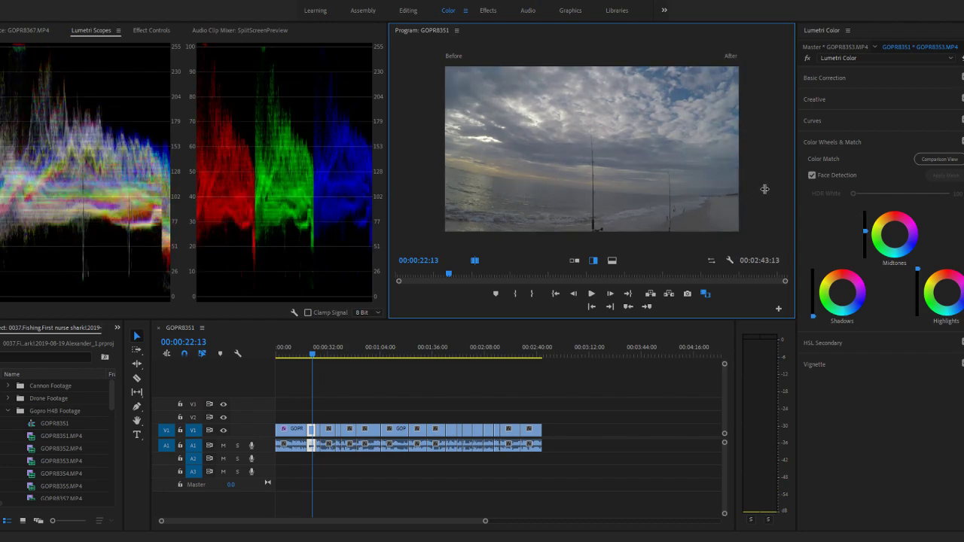
key("grave")
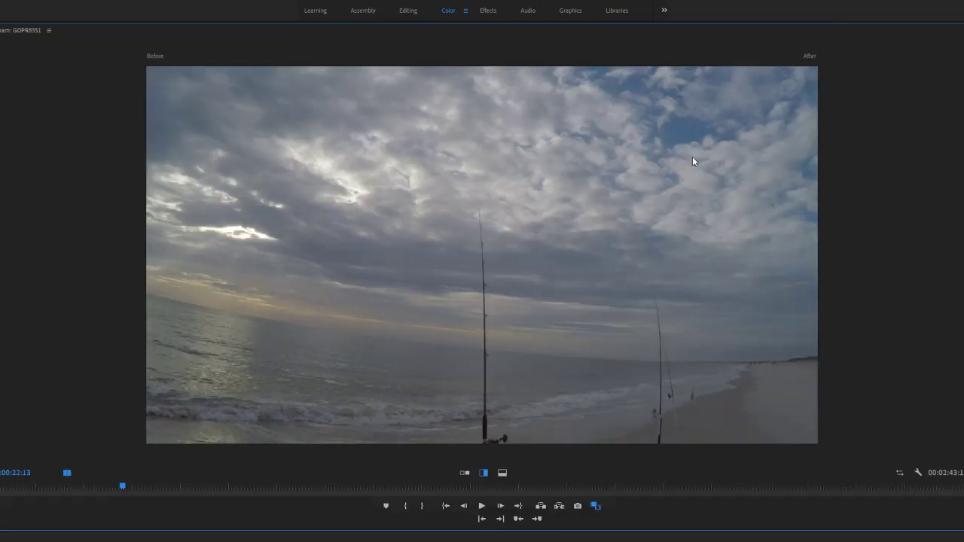
- Compare the GOPR8353 clip's before and after images with a vertical and a horizontal split, and restore the Program Monitor's size
left_click_drag(817, 257, 848, 271)
left_click_drag(820, 260, 483, 246)
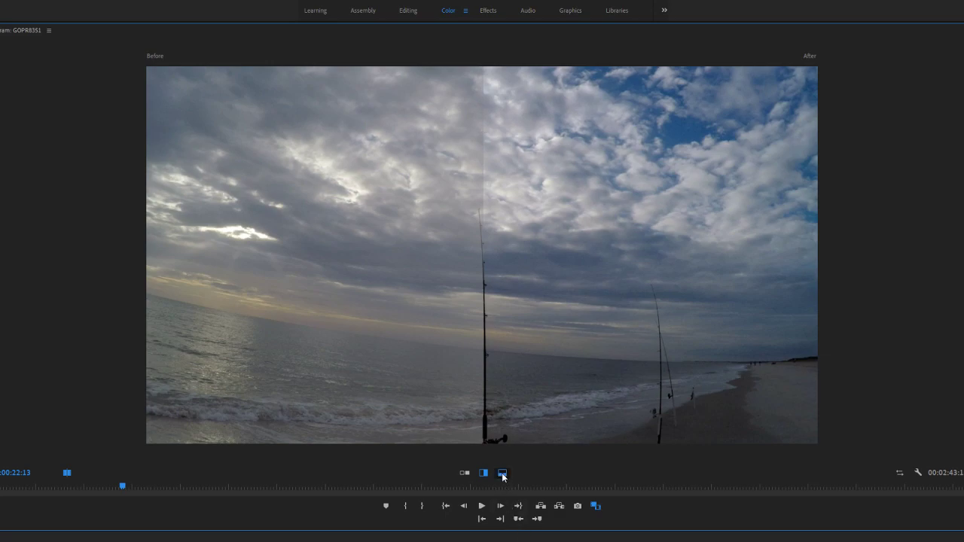
left_click(502, 473)
left_click_drag(504, 256, 482, 426)
left_click(484, 473)
key("grave")
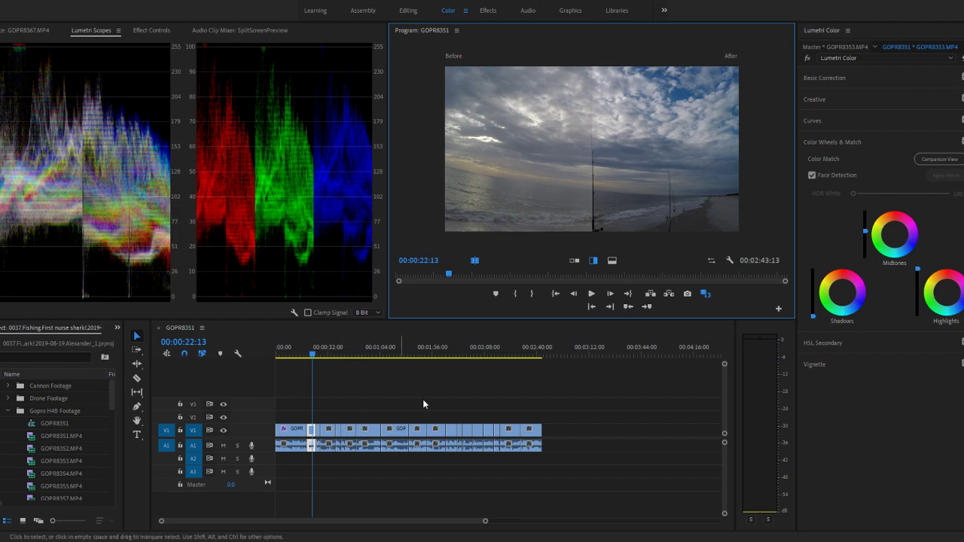
- Set the Creative Sharpen adjustment to 15 for the GOPR8353 clip at 00:00:22:13
left_click(819, 96)
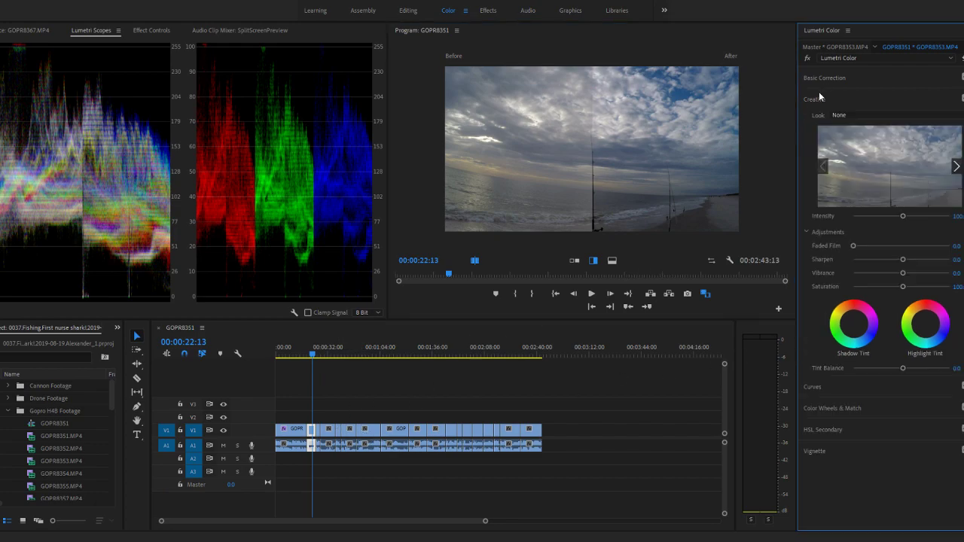
left_click(957, 259)
type("15")
key("Return")
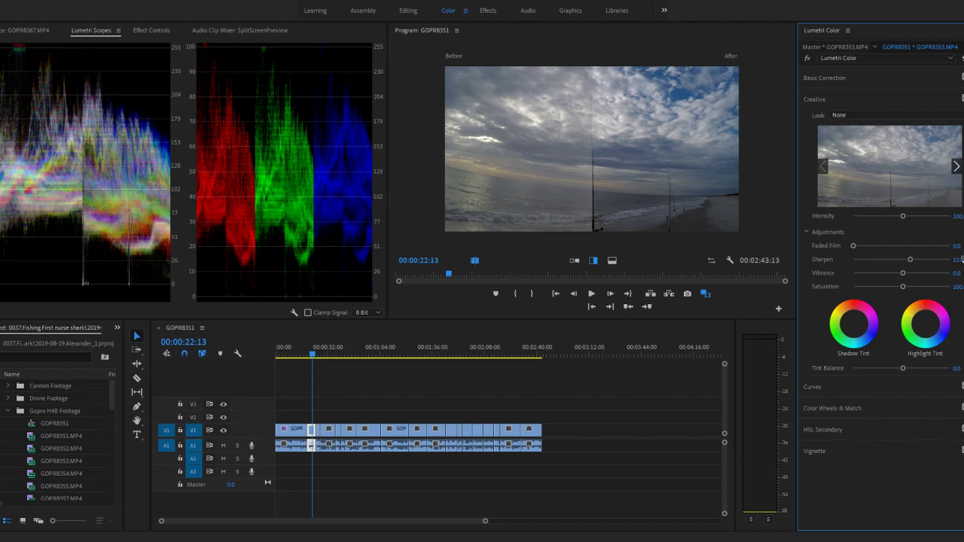
- Set the Creative Sharpen adjustment to 15 for the first clip, GOPR8351, at 00:00:07:21
left_click(287, 358)
left_click(957, 259)
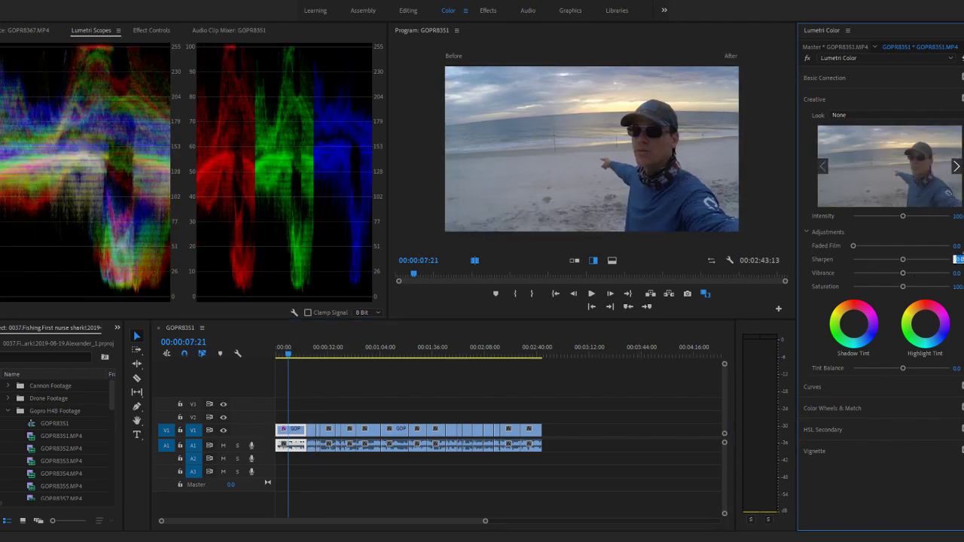
type("15")
key("Return")
- In the GOPR8359 clip at 00:01:47:20, strongly lower the Shadows luminance, slightly lower the Highlights, and slightly raise the Midtones in Color Wheels & Match
left_click(312, 358)
left_click(319, 351)
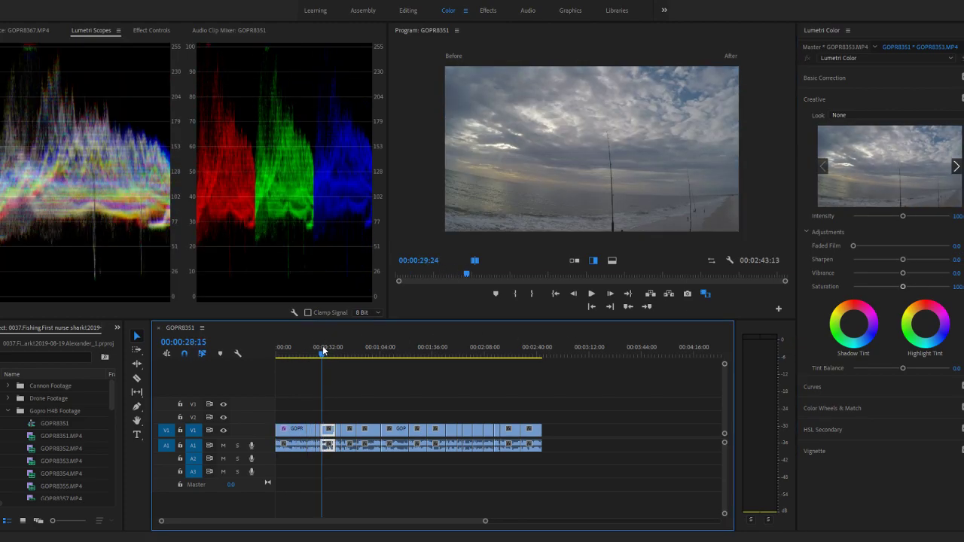
left_click(367, 354)
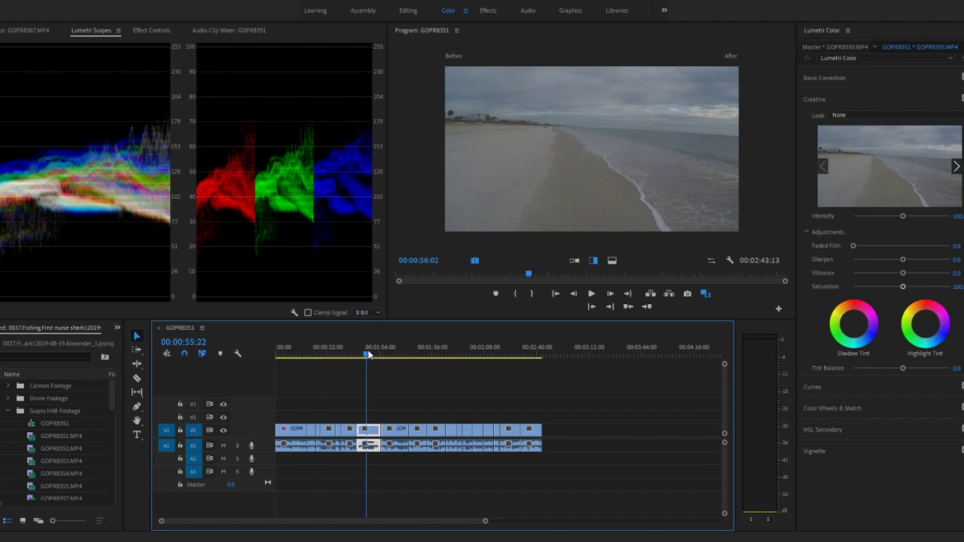
left_click(398, 354)
left_click(437, 354)
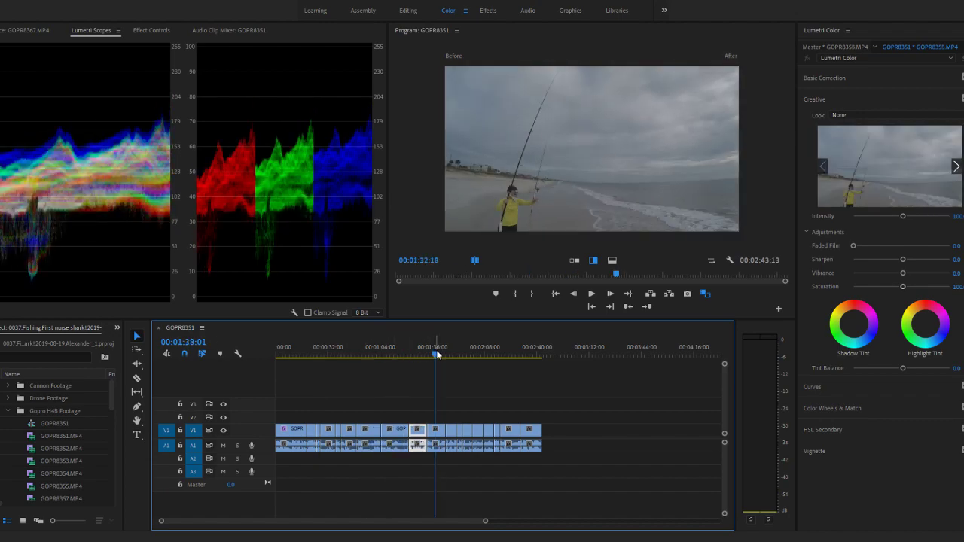
left_click(456, 354)
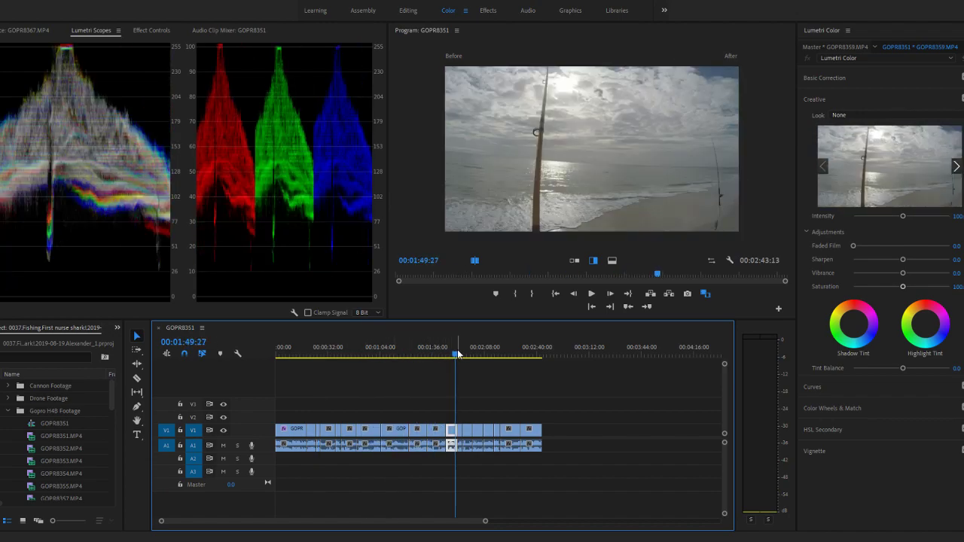
left_click(452, 354)
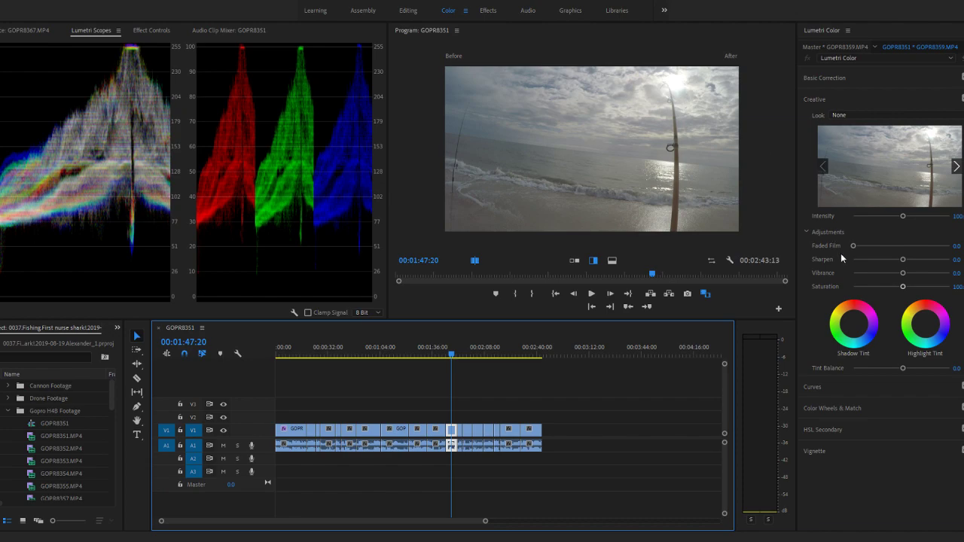
left_click(826, 408)
left_click_drag(814, 294, 814, 309)
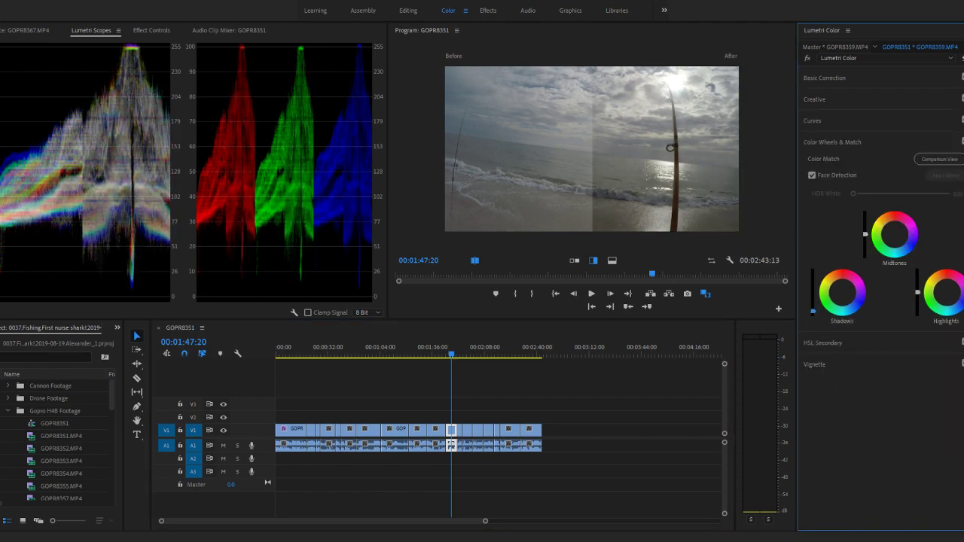
left_click_drag(918, 292, 918, 295)
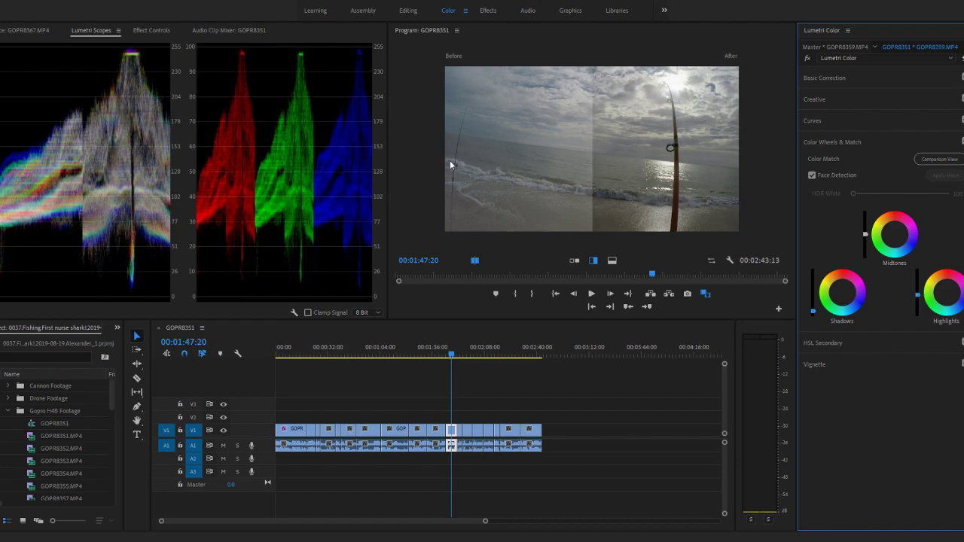
left_click_drag(865, 236, 865, 234)
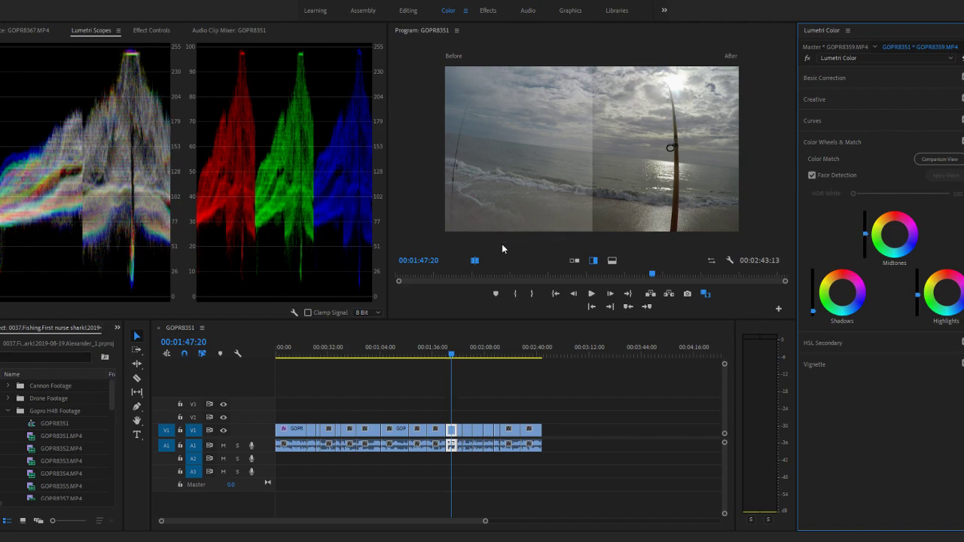
- Maximize the Program Monitor, sweep the before/after split across the GOPR8359 frame, and restore the monitor's size
key("grave")
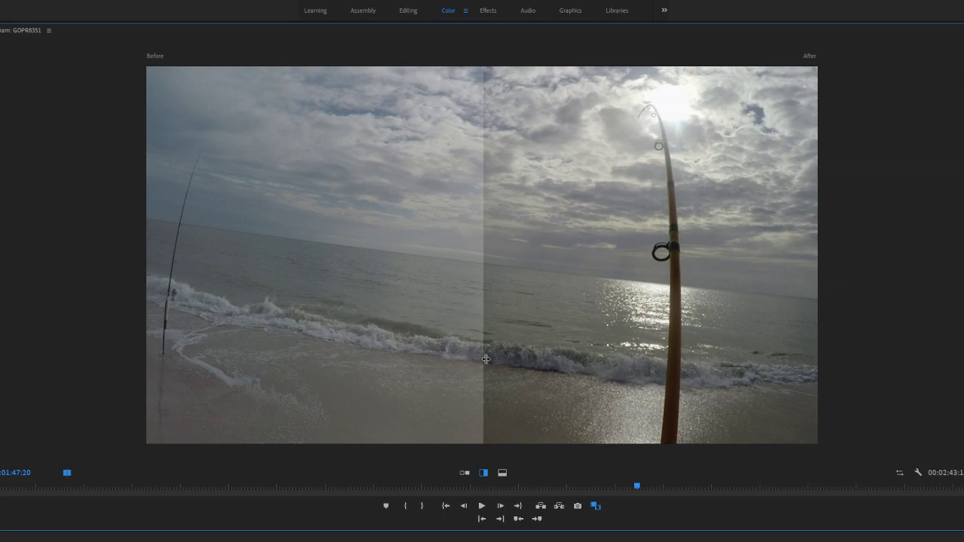
left_click_drag(486, 359, 849, 360)
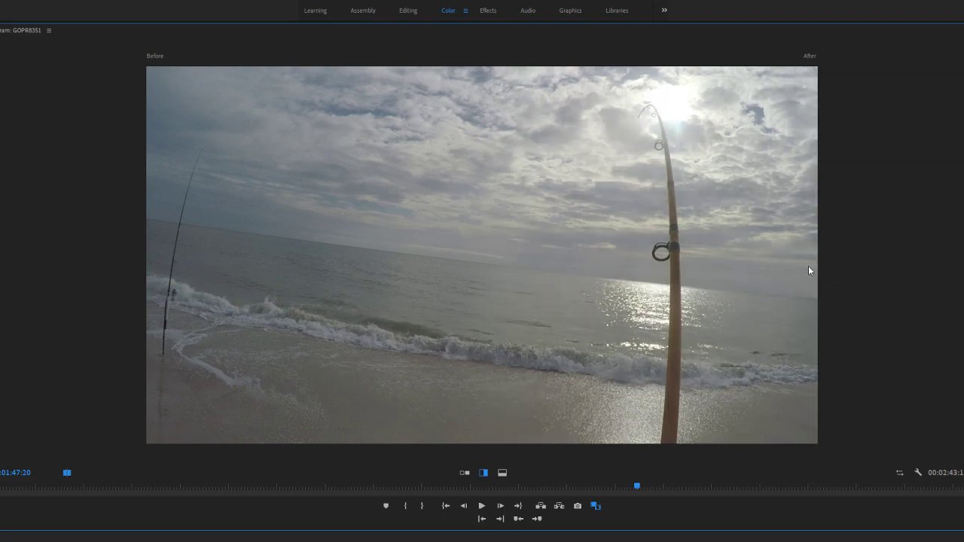
left_click_drag(819, 267, 33, 270)
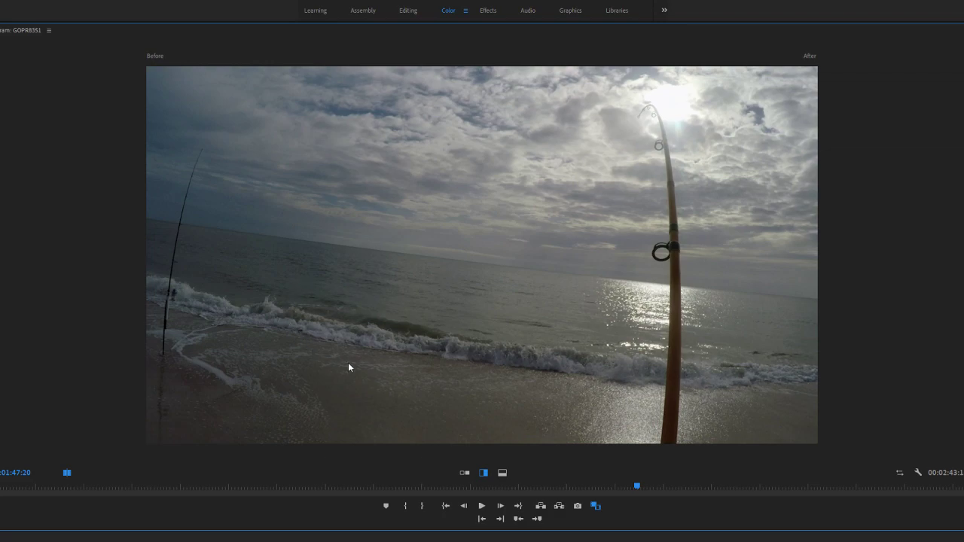
left_click_drag(149, 269, 525, 292)
key("grave")
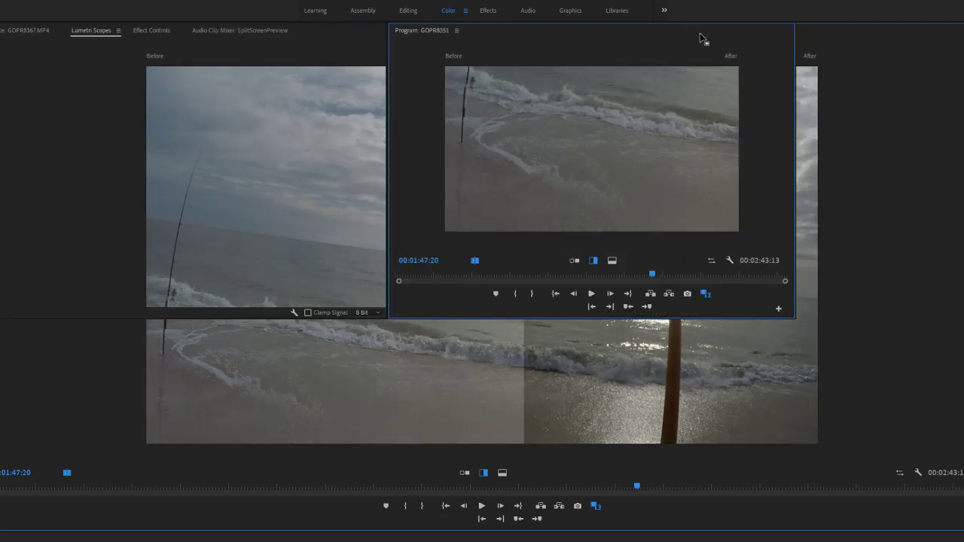
left_click_drag(611, 197, 566, 202)
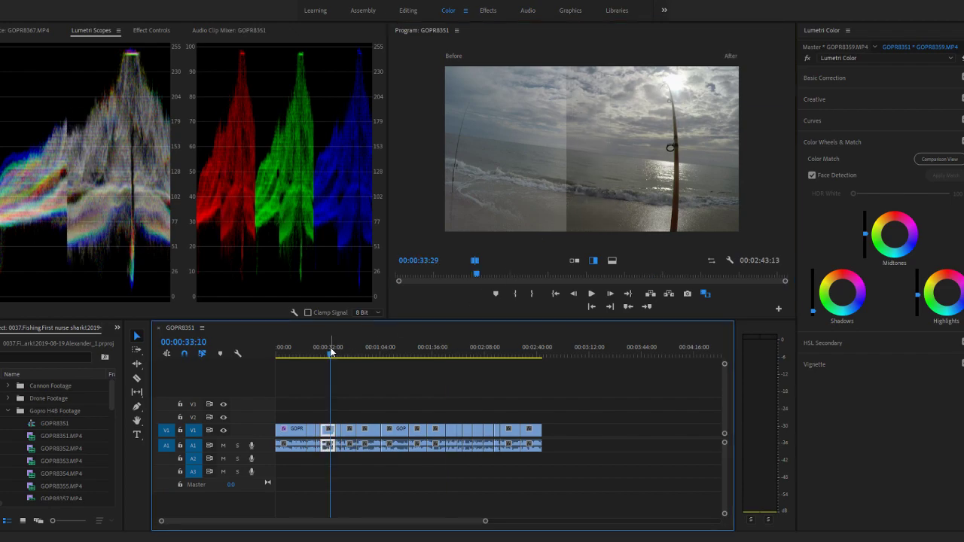
- In the short GOPR8353 beach clip at 00:00:25:29, fully lower the Shadows luminance and fully raise the Highlights
left_click(319, 348)
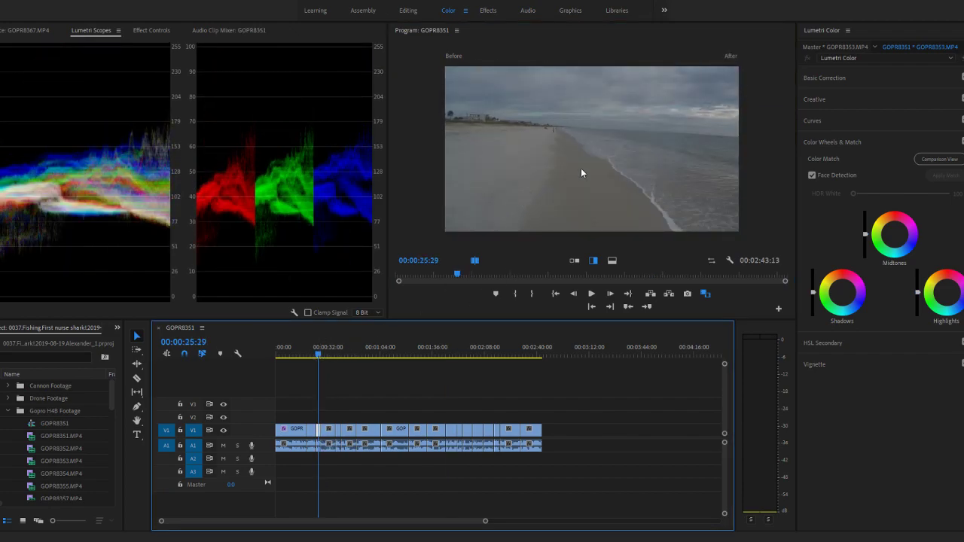
left_click_drag(321, 349, 319, 343)
left_click_drag(814, 294, 814, 315)
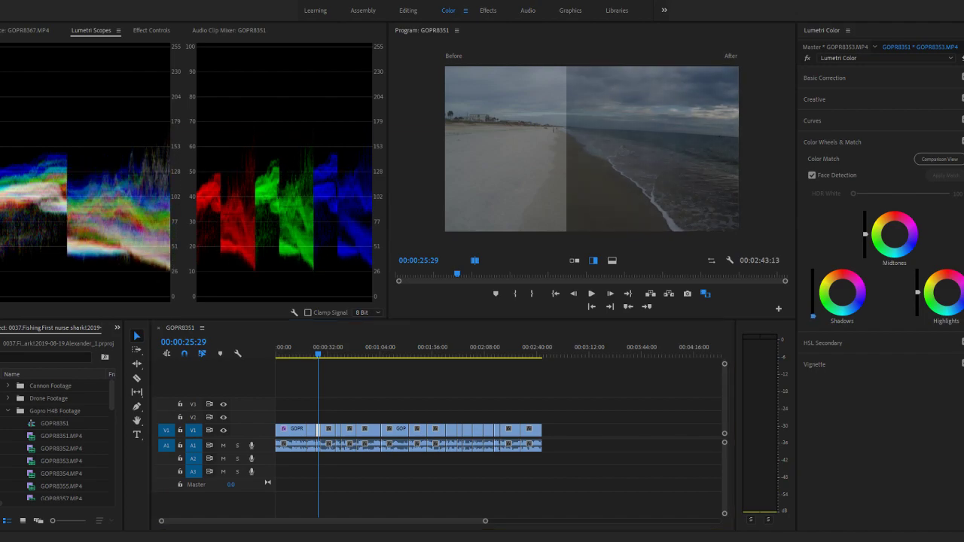
left_click_drag(918, 292, 918, 269)
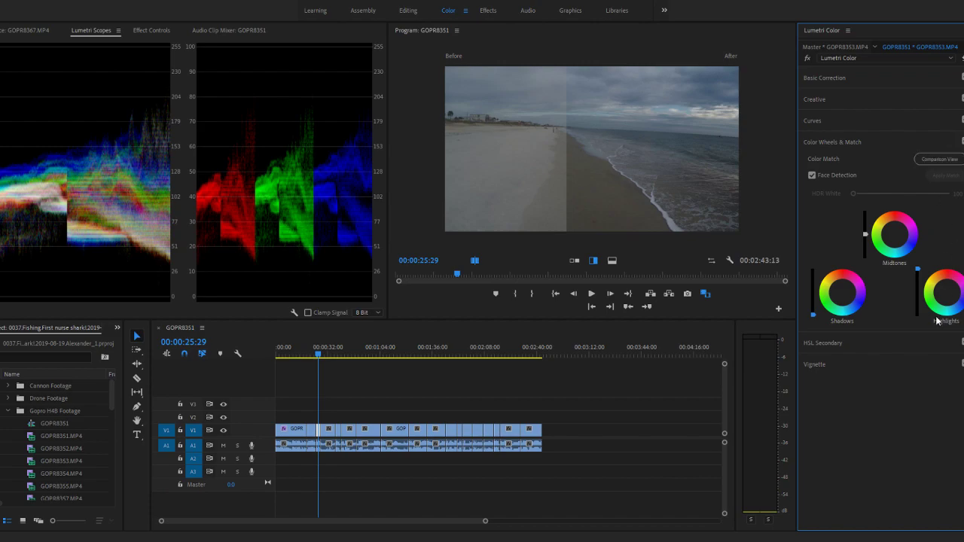
- Show the full after image of the beach clip and play the two corrected GOPR8353 clips in the maximized Program Monitor
scroll(345, 379, "up", 5)
scroll(345, 379, "up", 4)
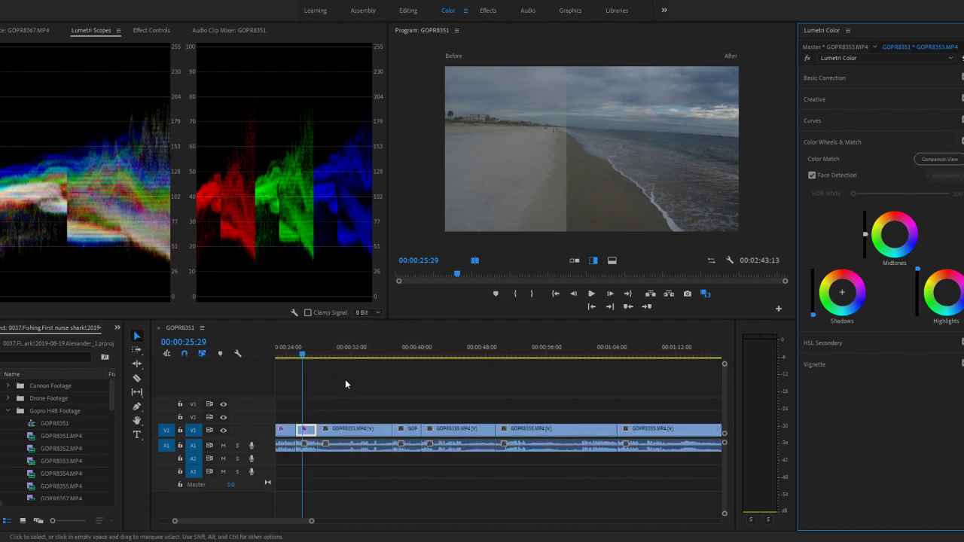
left_click_drag(566, 177, 190, 157)
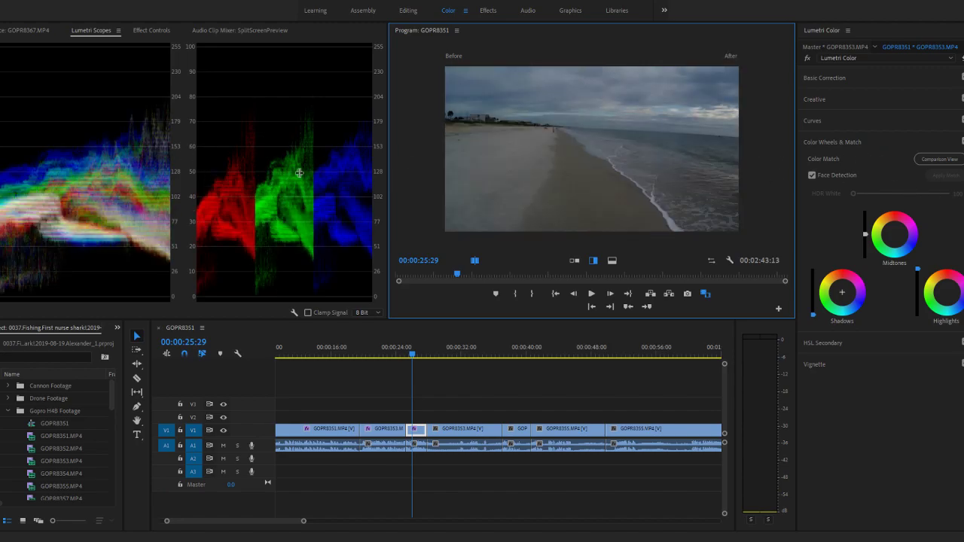
left_click(376, 355)
key("space")
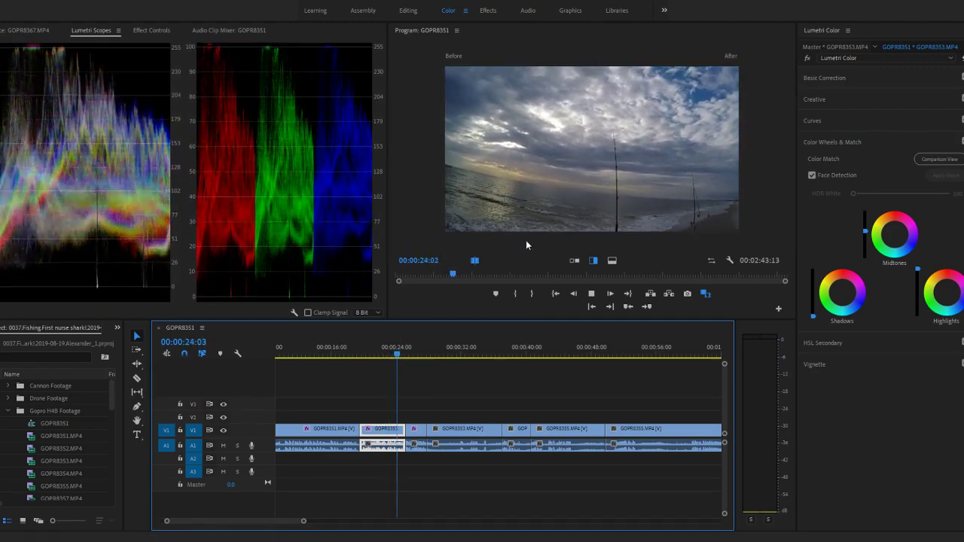
key("space")
key("grave")
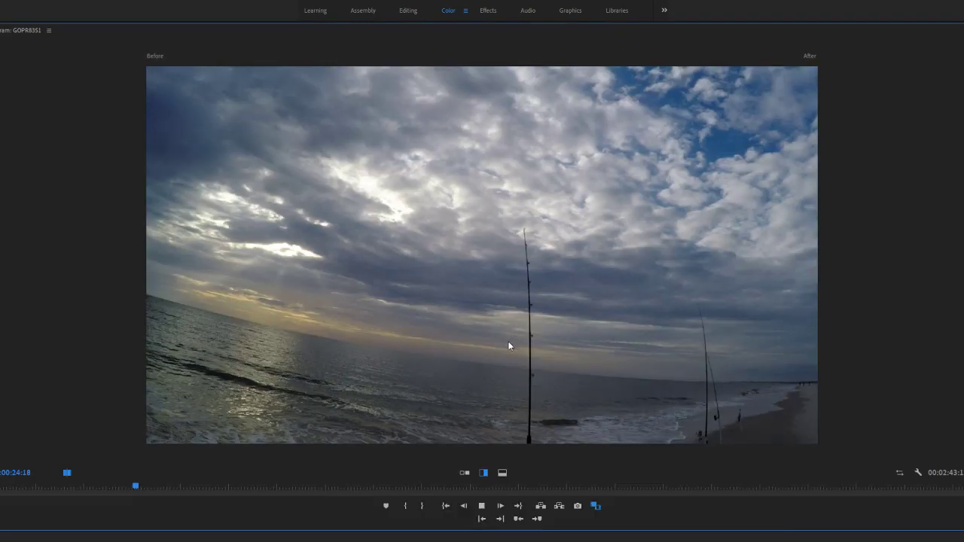
key("space")
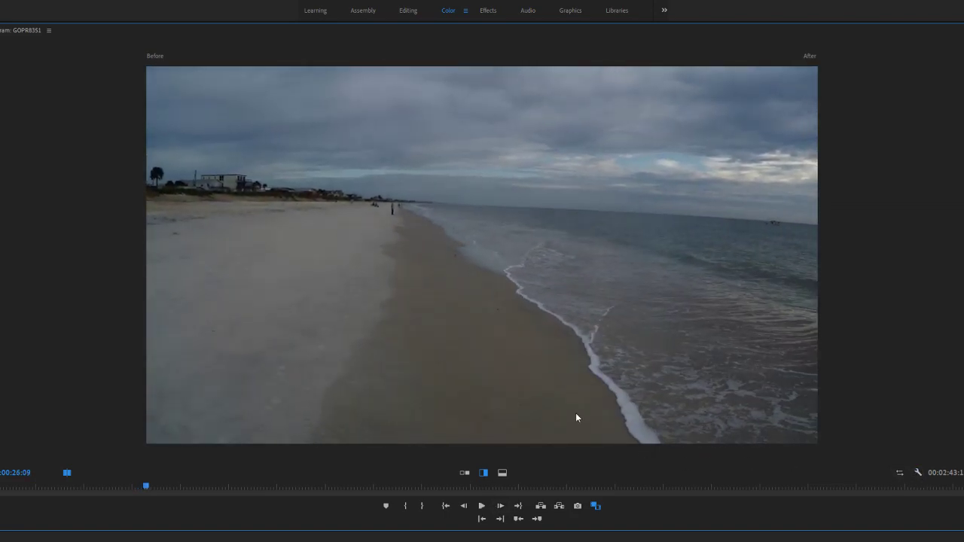
key("space")
key("space")
key("grave")
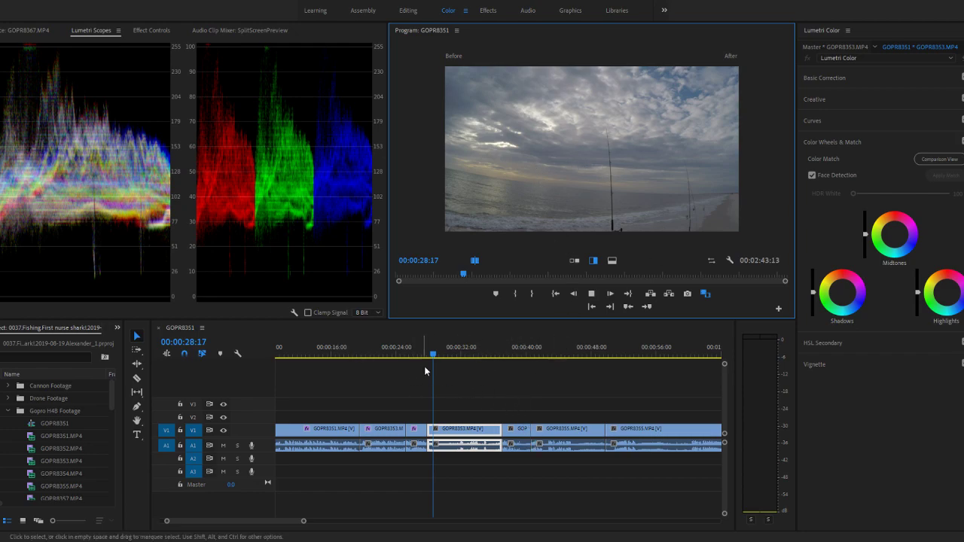
- Play the next GOPR8353 clip with the fishing rods into the beach clip after it, and revisit 00:00:34:13
key("space")
key("space")
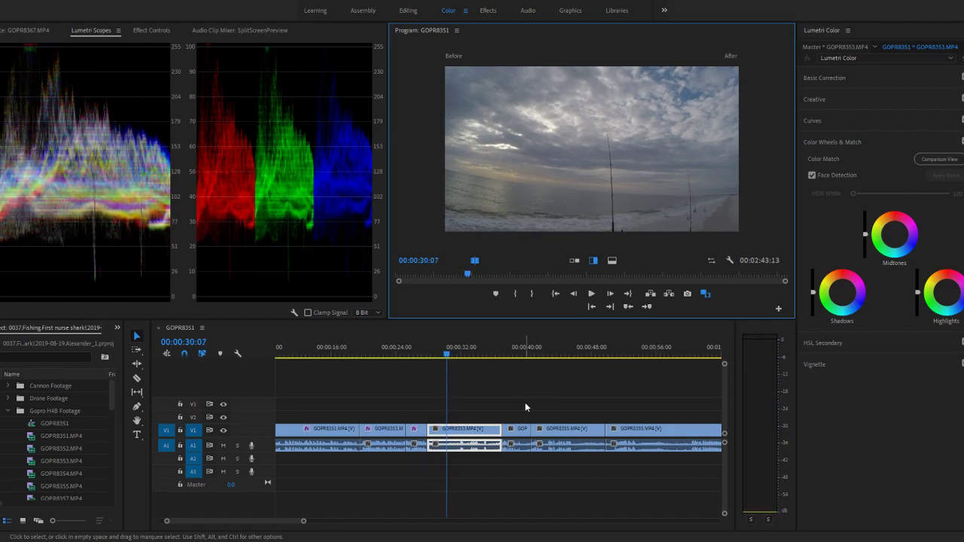
left_click(481, 352)
key("space")
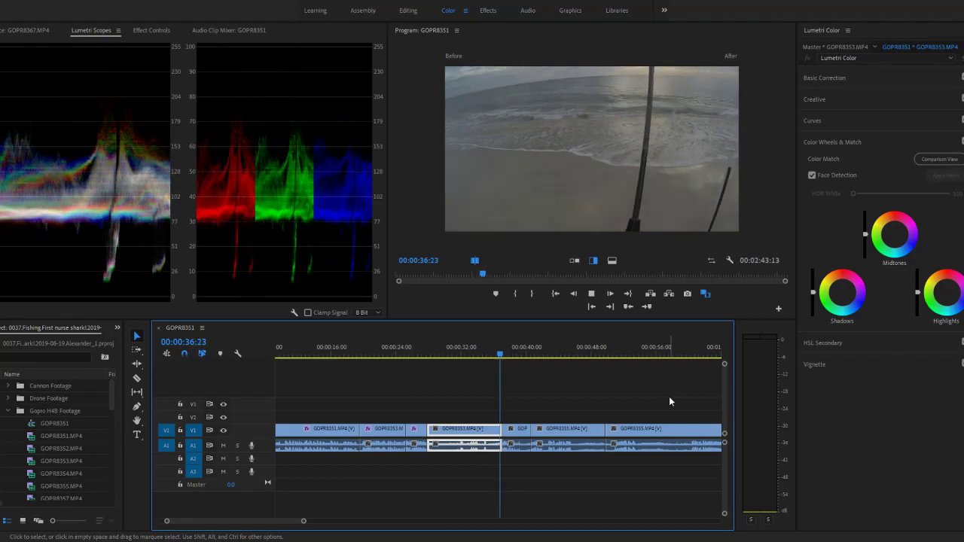
key("space")
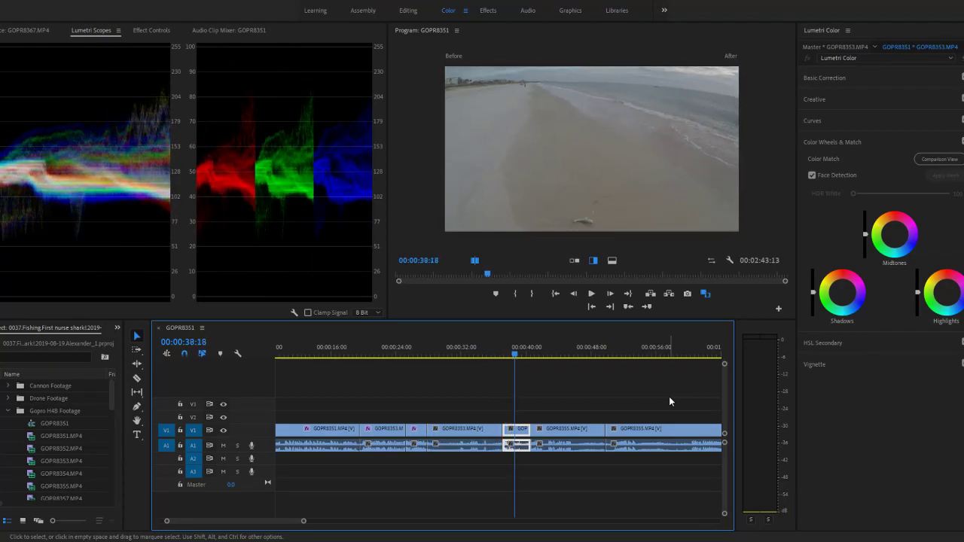
left_click(481, 358)
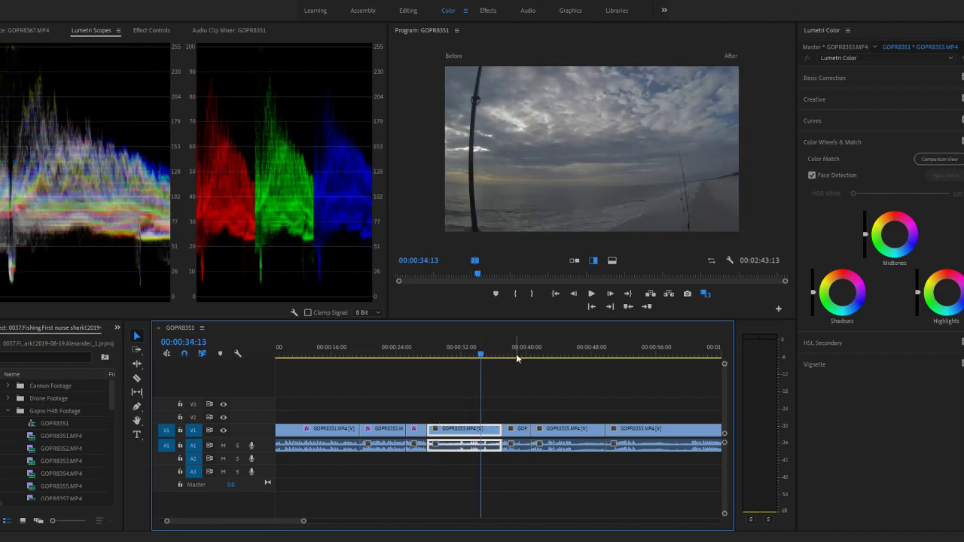
- In the short GOPR8353 beach clip at 00:00:38:21, moderately lower the Shadows luminance
left_click(517, 356)
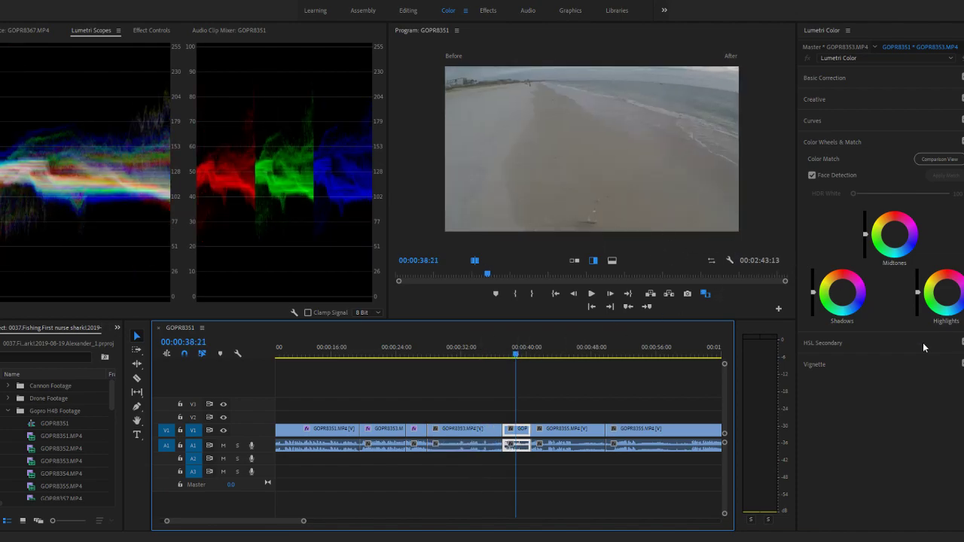
left_click(814, 293)
left_click_drag(817, 304, 813, 303)
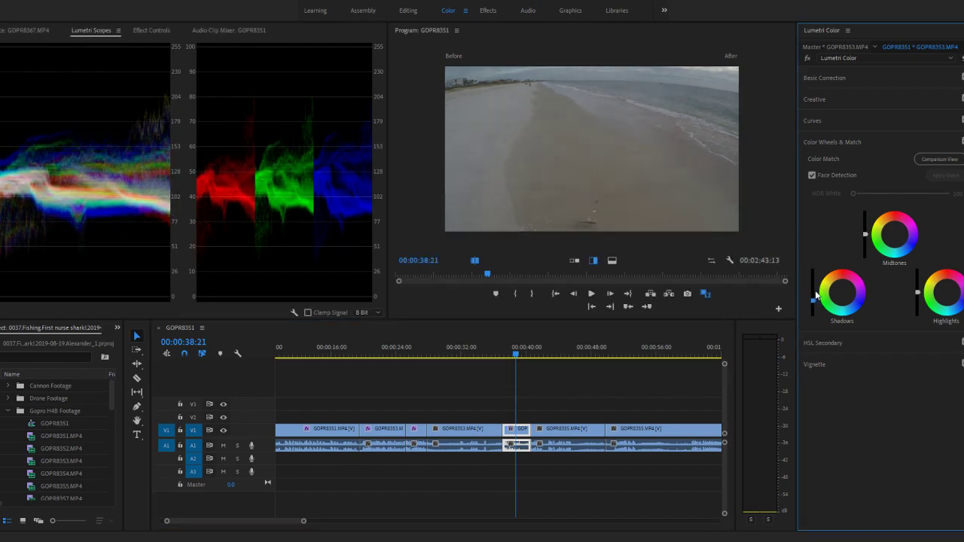
- Slightly lower the Shadows luminance of the GOPR8353 fishing-rod clip at 00:00:36:04, and recheck the beach clip after it at 00:00:38:05
left_click(495, 356)
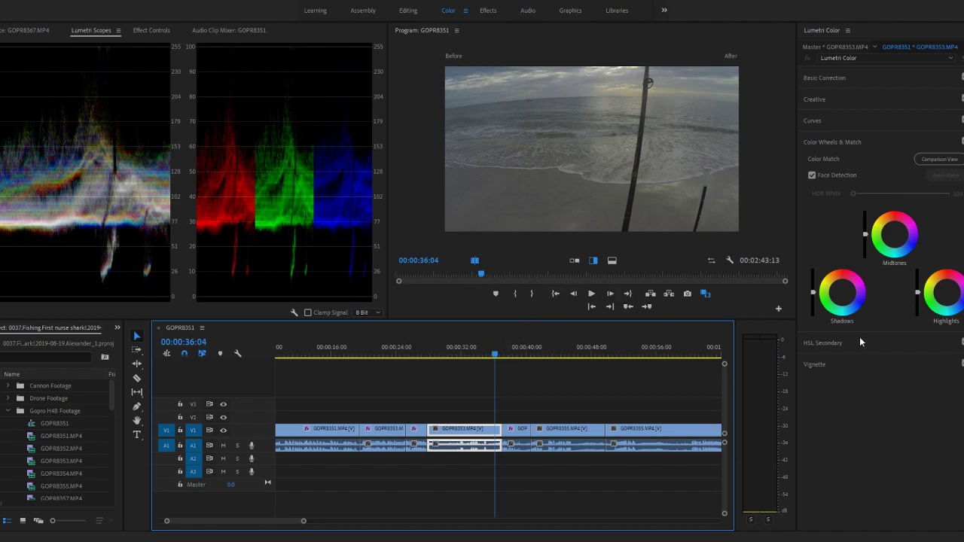
left_click_drag(814, 293, 813, 295)
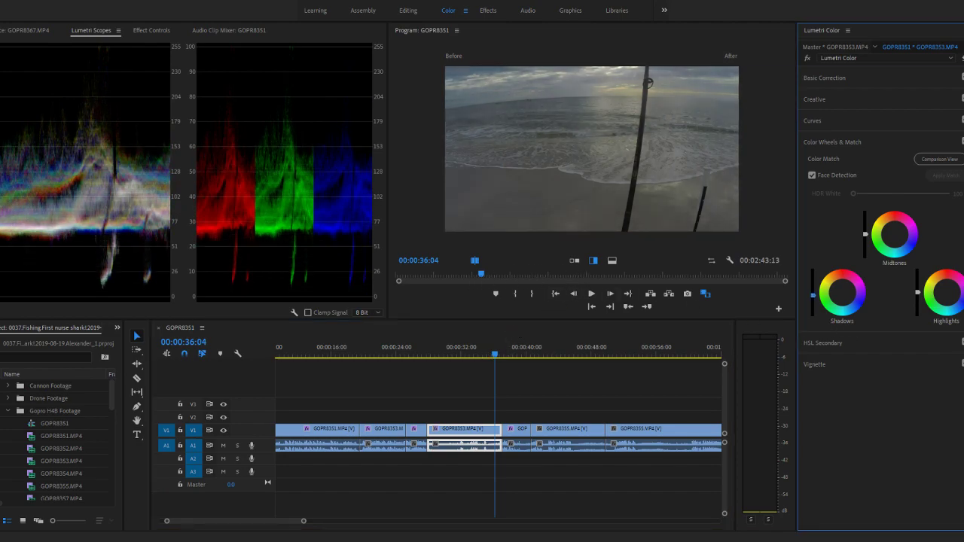
left_click_drag(536, 354, 514, 355)
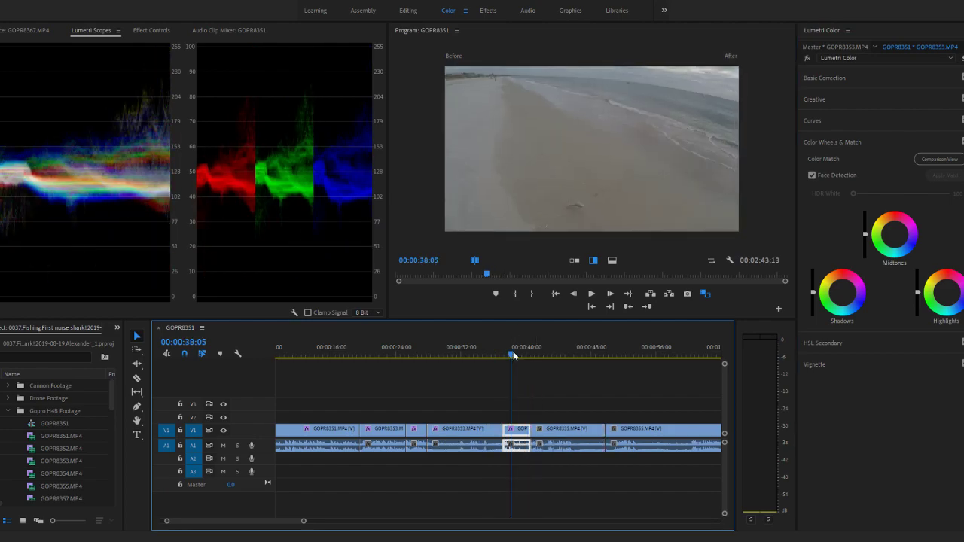
left_click(475, 262)
left_click(475, 262)
- Try a slight Shadows luminance reduction in the first GOPR8355 clip at 00:00:45:02, using the vertical split comparison
left_click(569, 347)
left_click(569, 347)
left_click_drag(814, 293, 814, 296)
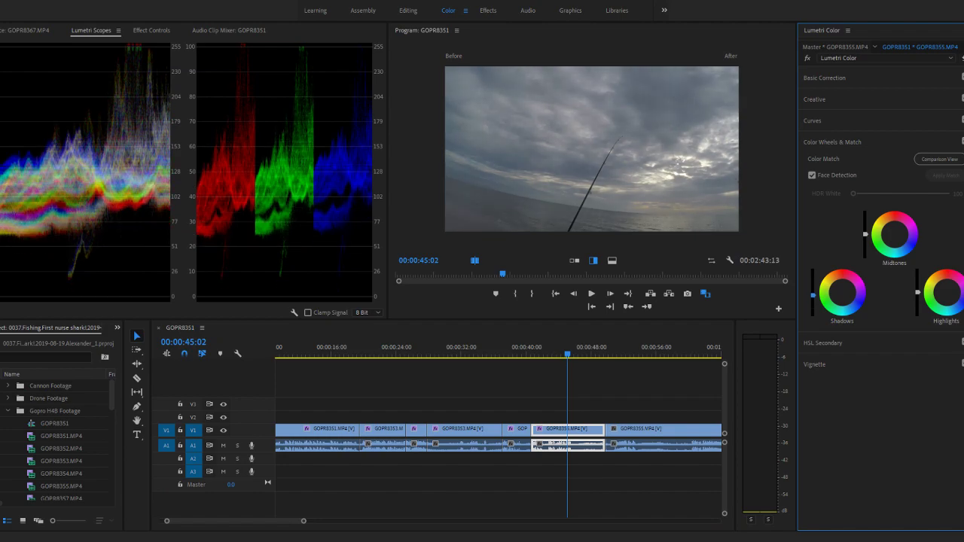
left_click(596, 260)
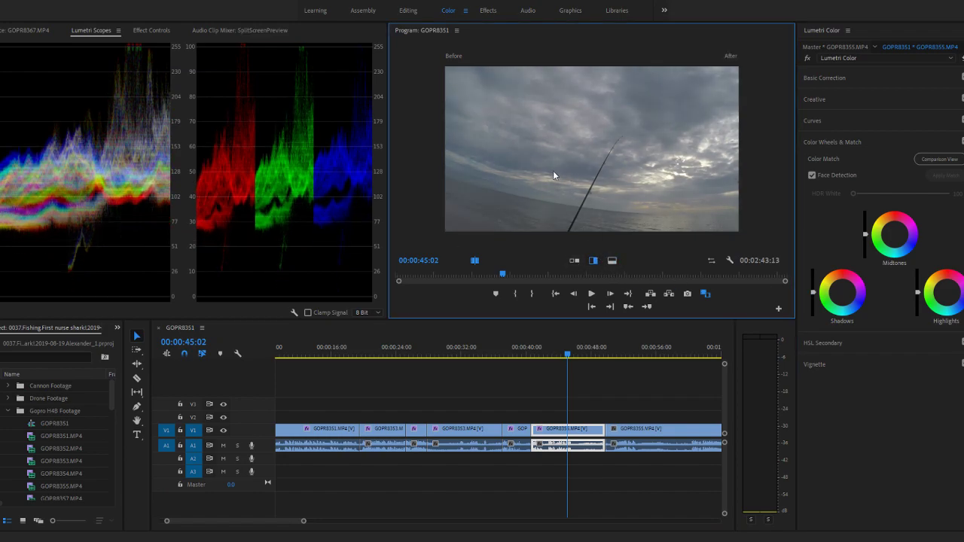
- In the short GOPR8353 beach clip at 00:00:38:29, lower the Shadows luminance almost fully, fully raise the Highlights, and play the transition into it
left_click(519, 350)
left_click_drag(813, 292, 813, 317)
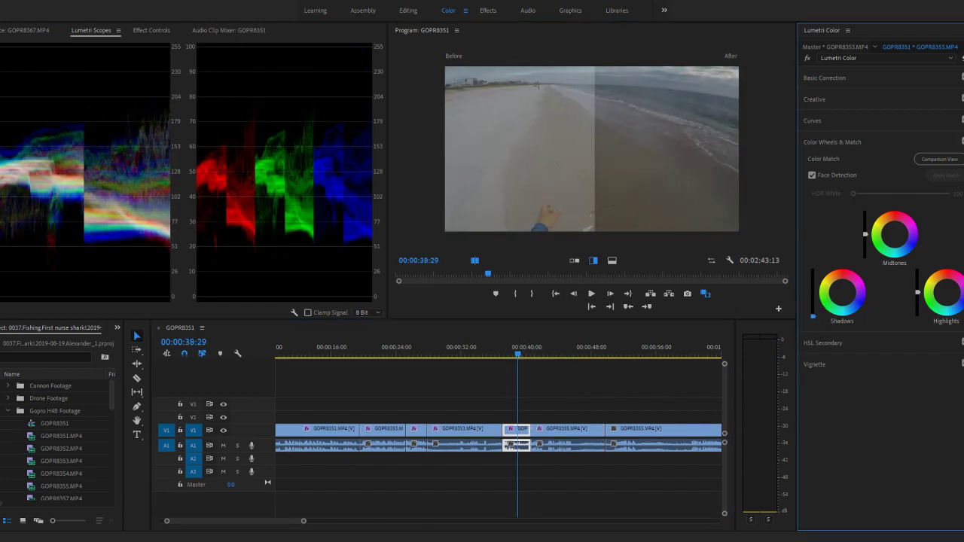
left_click_drag(918, 292, 918, 268)
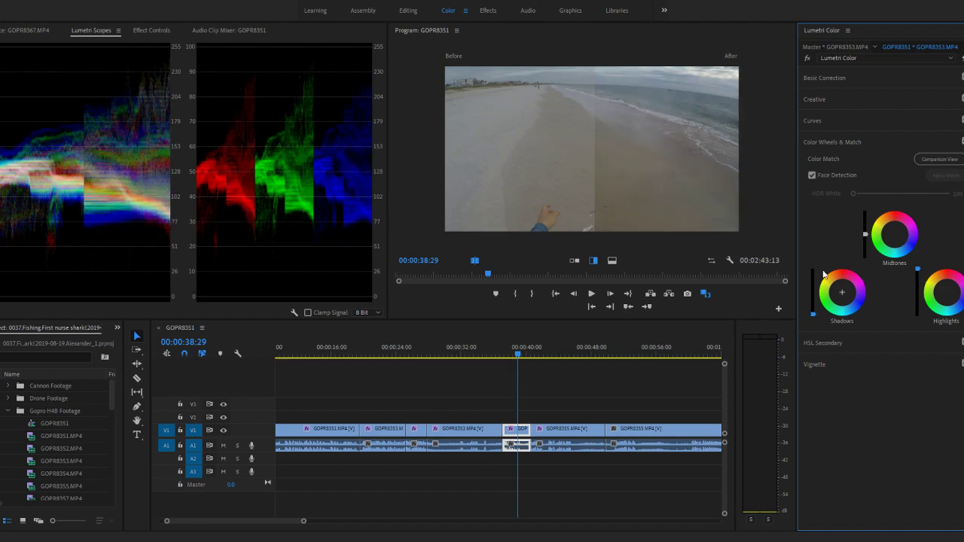
left_click_drag(517, 350, 486, 353)
key("space")
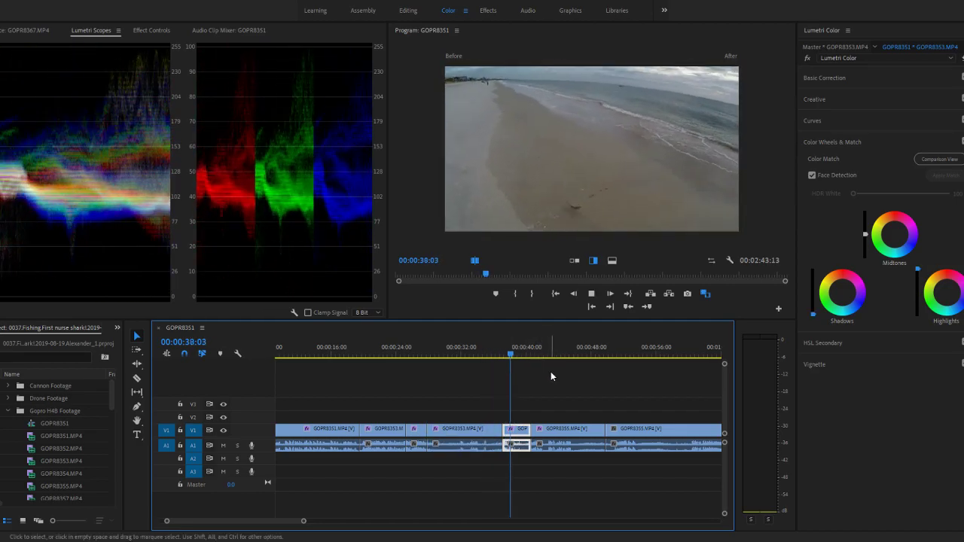
- In the first GOPR8355 clip at 00:00:44:15, fully lower the Shadows luminance, lower the Highlights very slightly and raise the Midtones a little
left_click(556, 352)
scroll(558, 372, "down", 3)
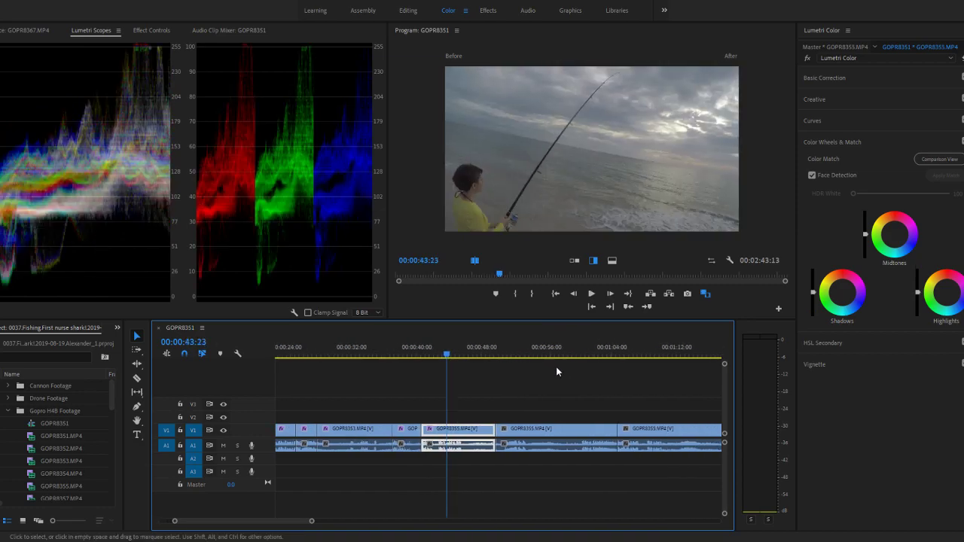
key("space")
key("space")
left_click_drag(812, 291, 822, 334)
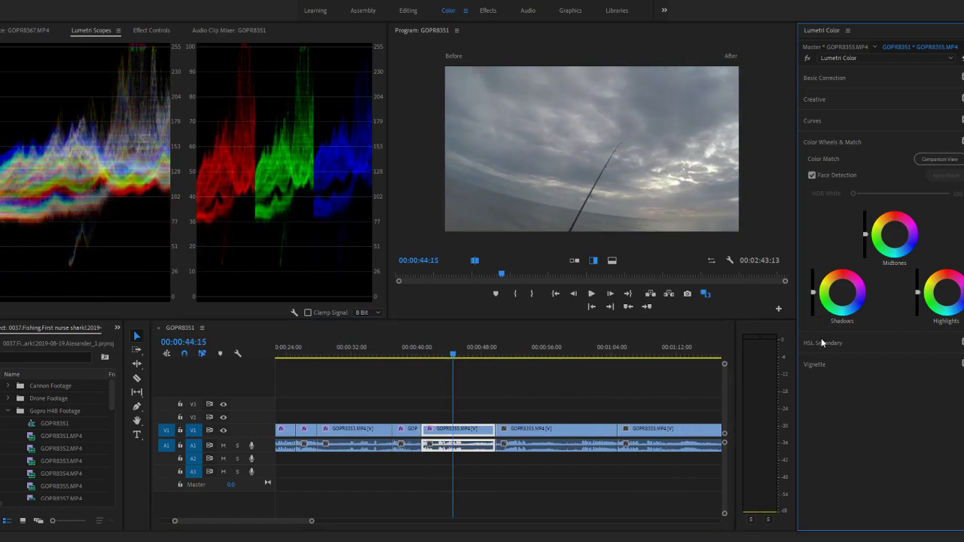
left_click_drag(813, 292, 813, 317)
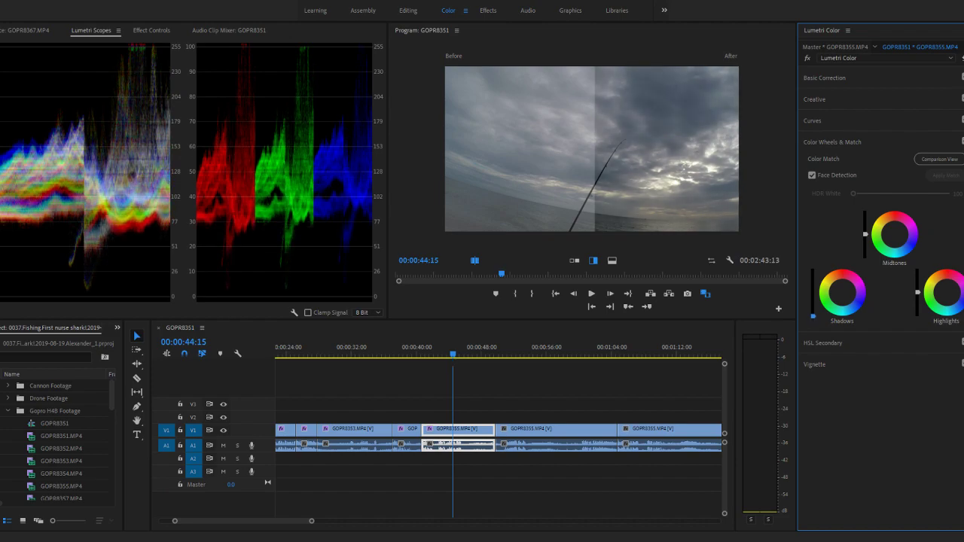
left_click_drag(919, 292, 918, 294)
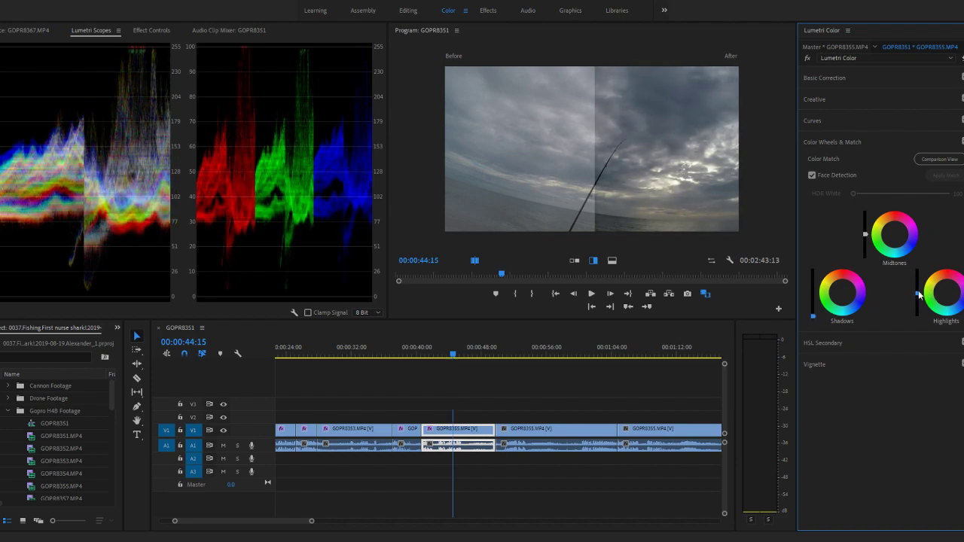
left_click_drag(866, 234, 865, 227)
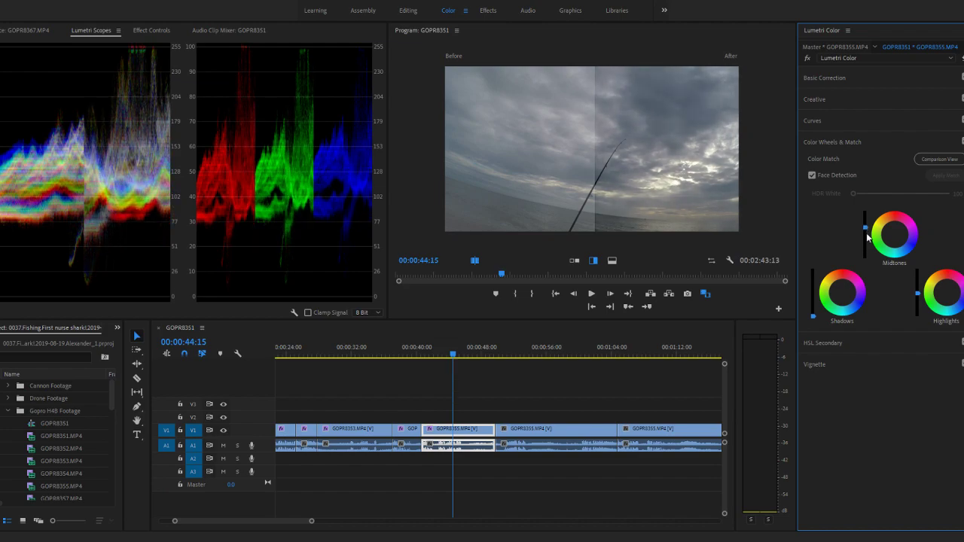
- In the second GOPR8355 clip at 00:00:51:21, lower the Shadows luminance almost fully, fully raise the Highlights and lower the Midtones very slightly
scroll(501, 380, "down", 2)
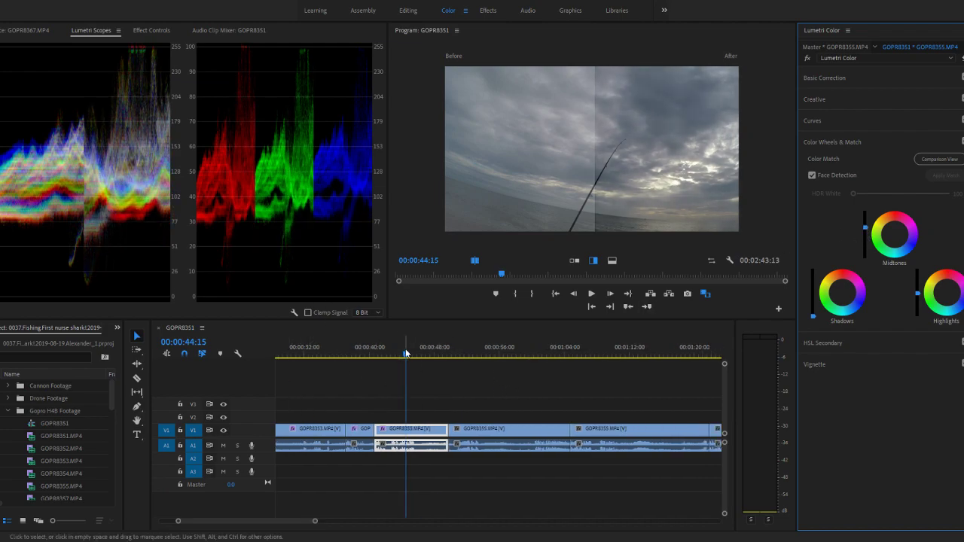
left_click(464, 340)
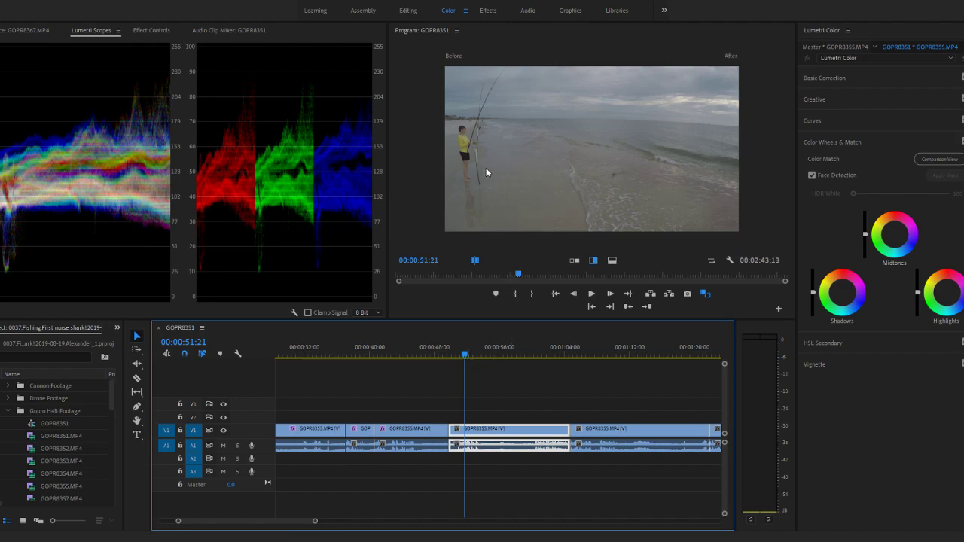
left_click_drag(814, 293, 814, 315)
left_click_drag(917, 292, 918, 269)
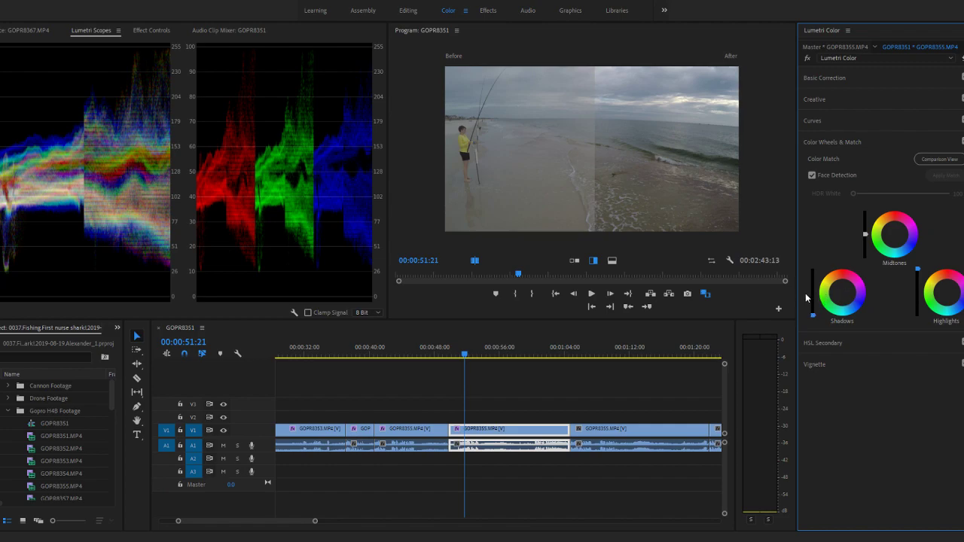
mouse_move(866, 234)
left_mouse_down()
mouse_move(866, 223)
mouse_move(866, 258)
mouse_move(866, 211)
mouse_move(866, 236)
left_mouse_up()
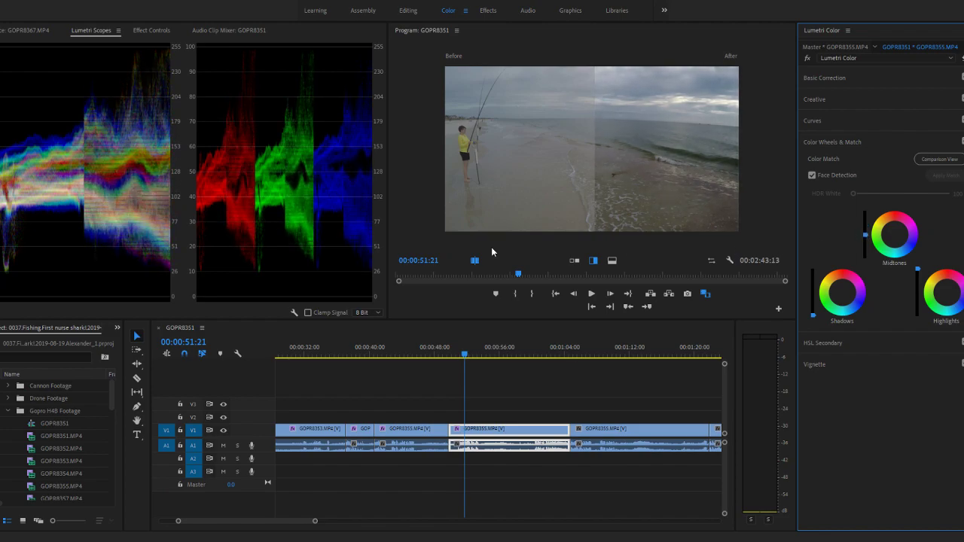
- Compare the second GOPR8355 clip before and after at 00:00:52:00, alternating horizontal and vertical splits and moving the horizontal divider across the image
mouse_move(469, 360)
left_mouse_down()
mouse_move(454, 354)
mouse_move(467, 350)
left_mouse_up()
left_click(612, 261)
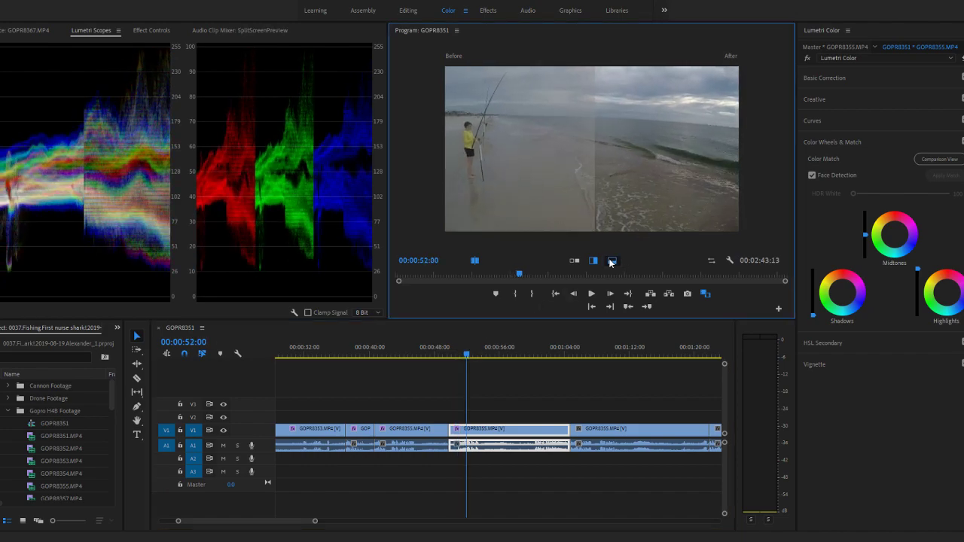
left_click(593, 261)
left_click(611, 261)
left_click_drag(600, 123, 598, 154)
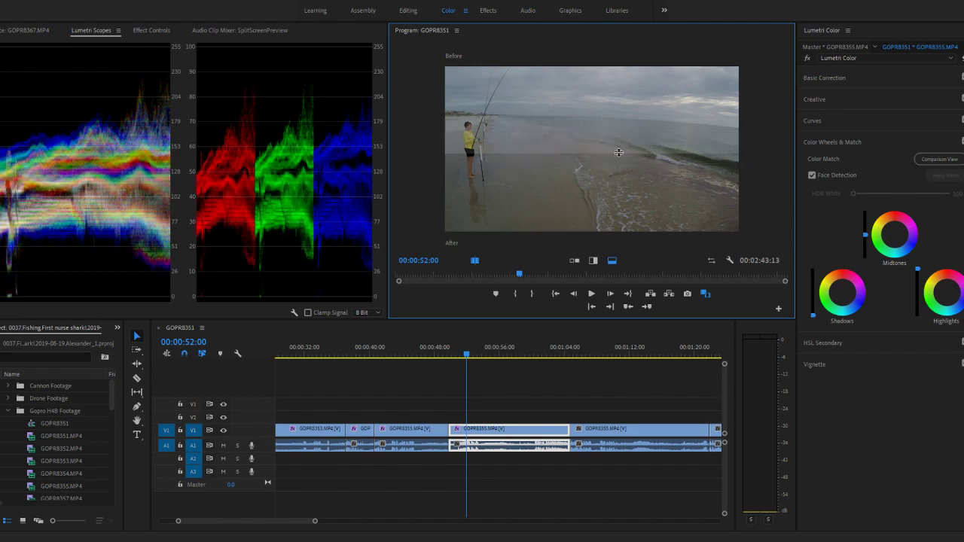
left_click(594, 260)
left_click(611, 261)
left_click(598, 261)
left_click(612, 262)
mouse_move(594, 155)
left_mouse_down()
mouse_move(594, 120)
mouse_move(596, 154)
mouse_move(598, 138)
left_mouse_up()
mouse_move(481, 132)
left_mouse_down()
mouse_move(479, 164)
mouse_move(490, 128)
left_mouse_up()
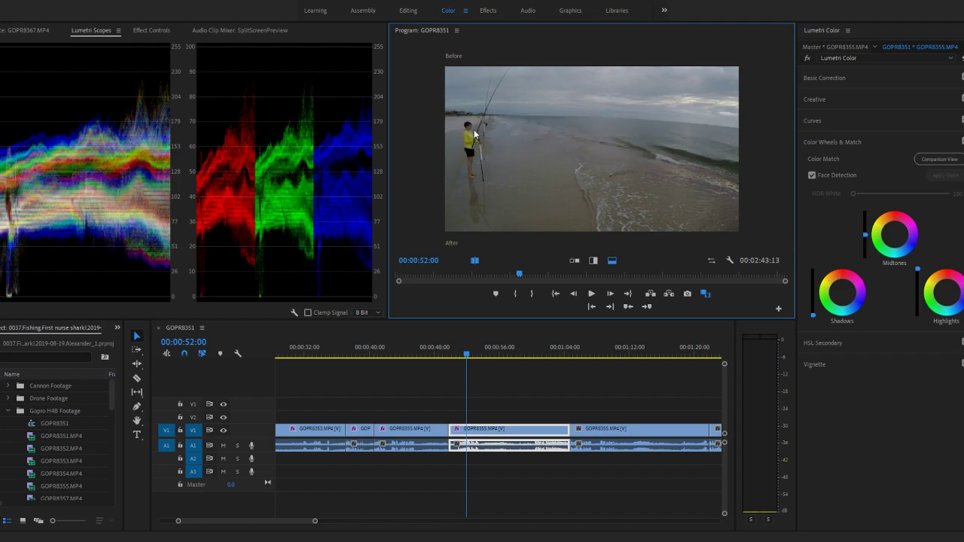
left_click_drag(586, 113, 587, 146)
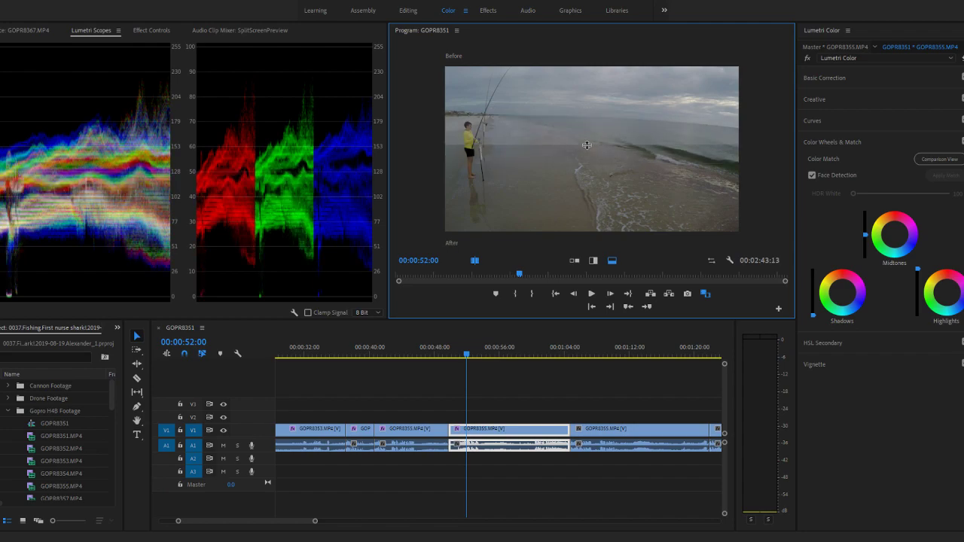
left_click(599, 260)
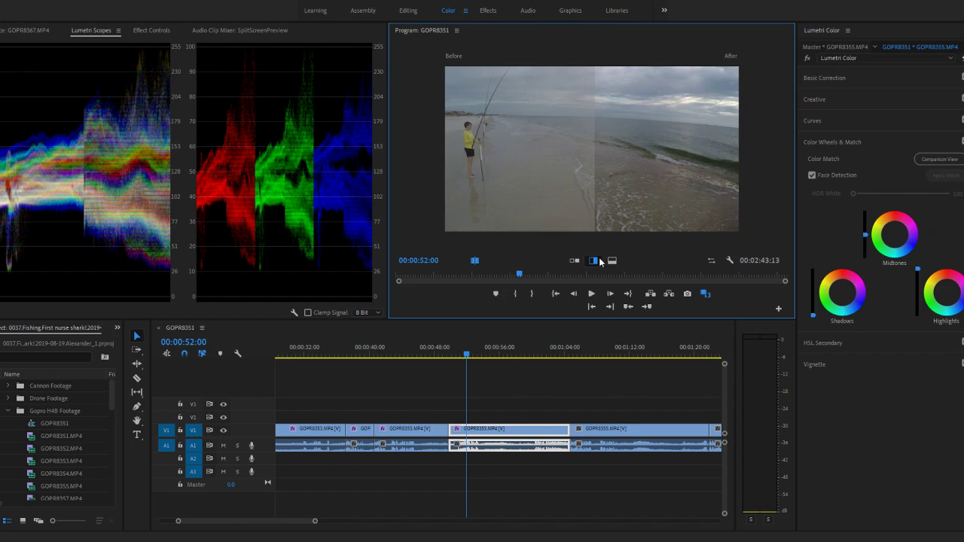